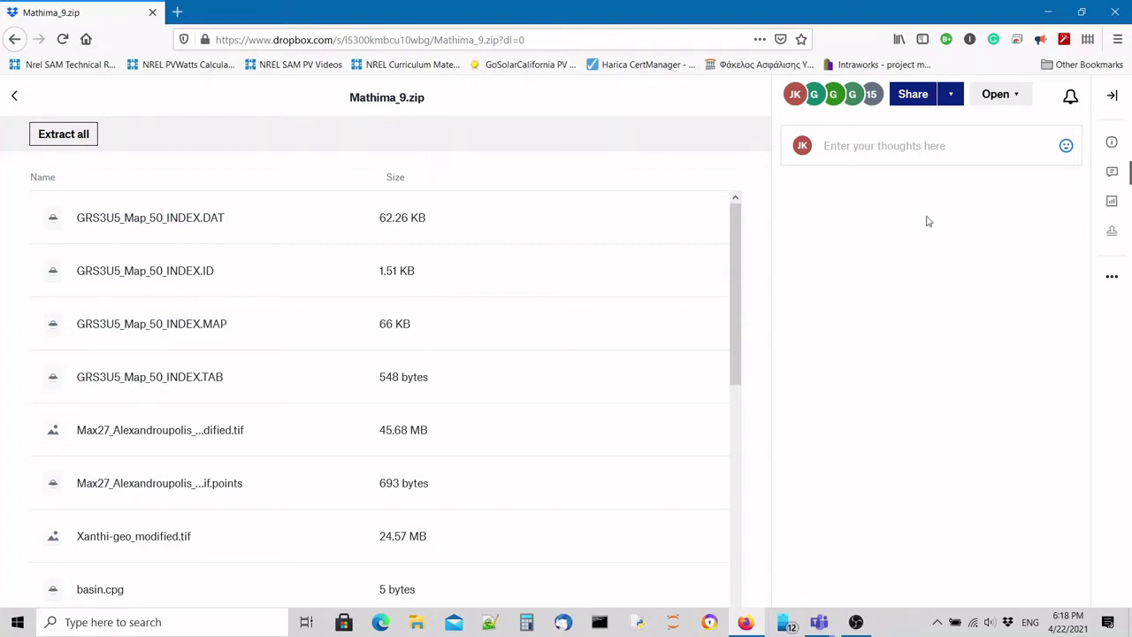
Download Mathima_9.zip (38.4 MB) from the Dropbox shared link and confirm it completed.
scroll(227, 397, "down", 5)
scroll(227, 397, "down", 1)
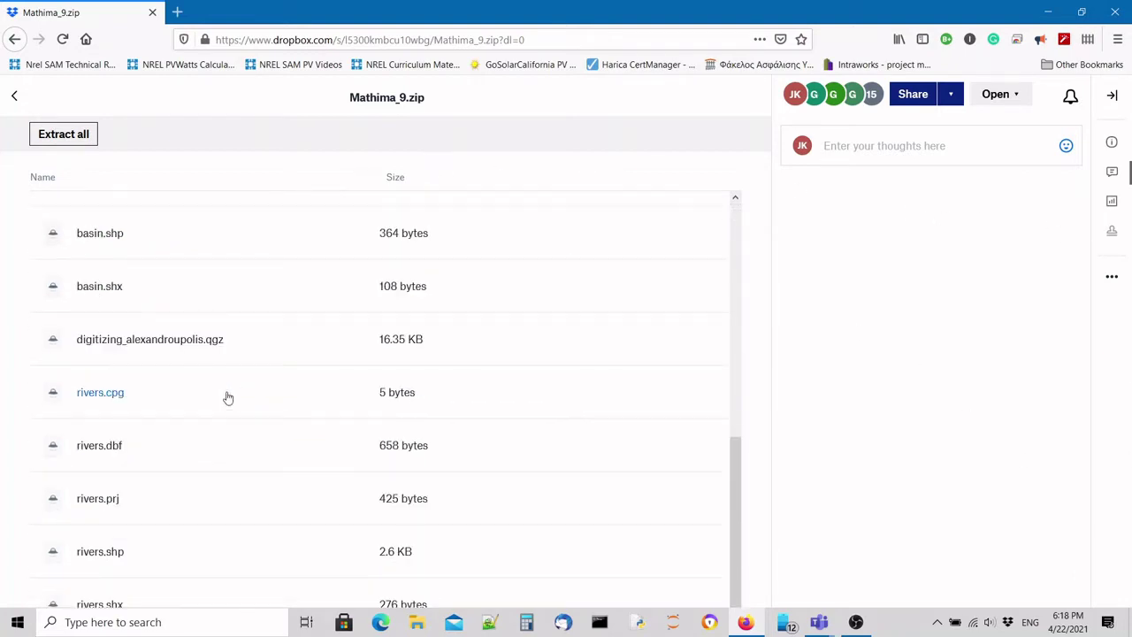
scroll(224, 397, "up", 6)
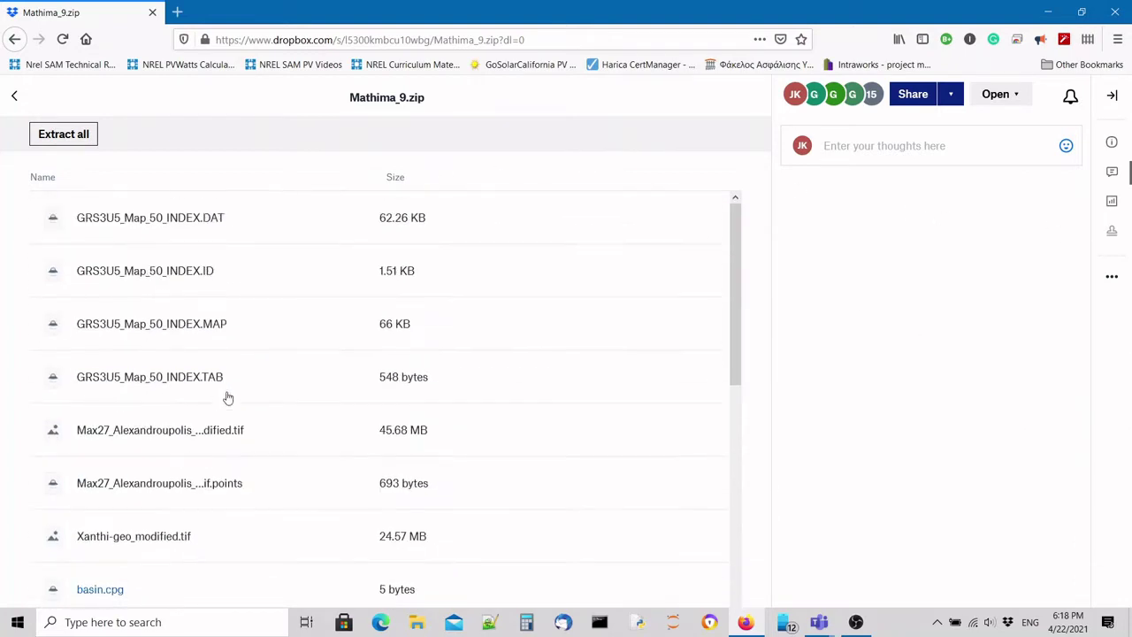
left_click(1113, 277)
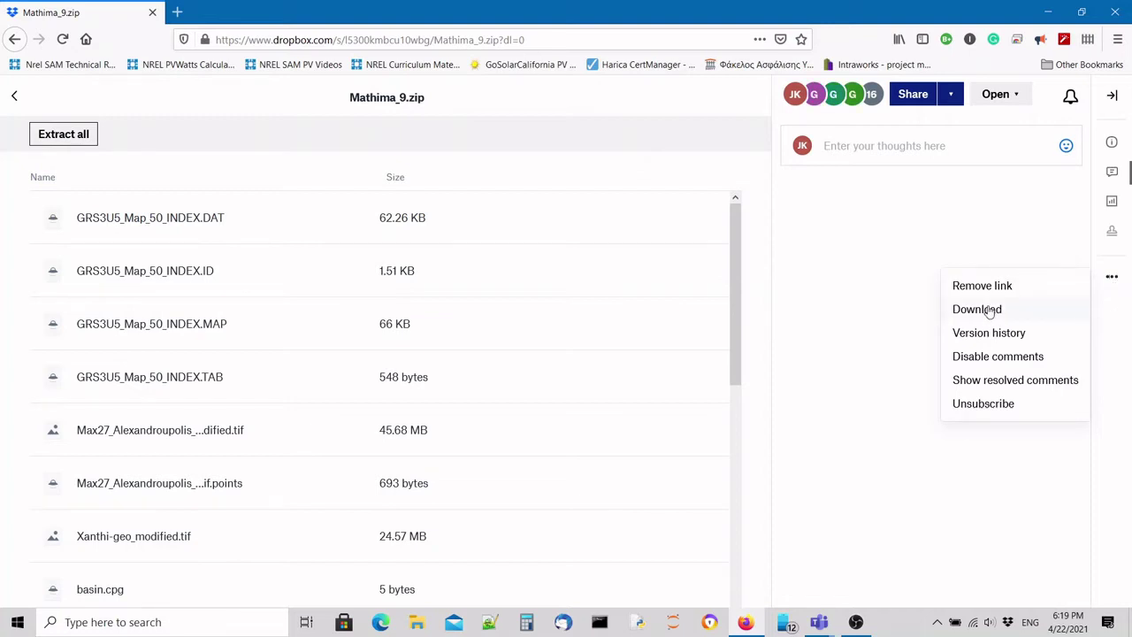
left_click(537, 39)
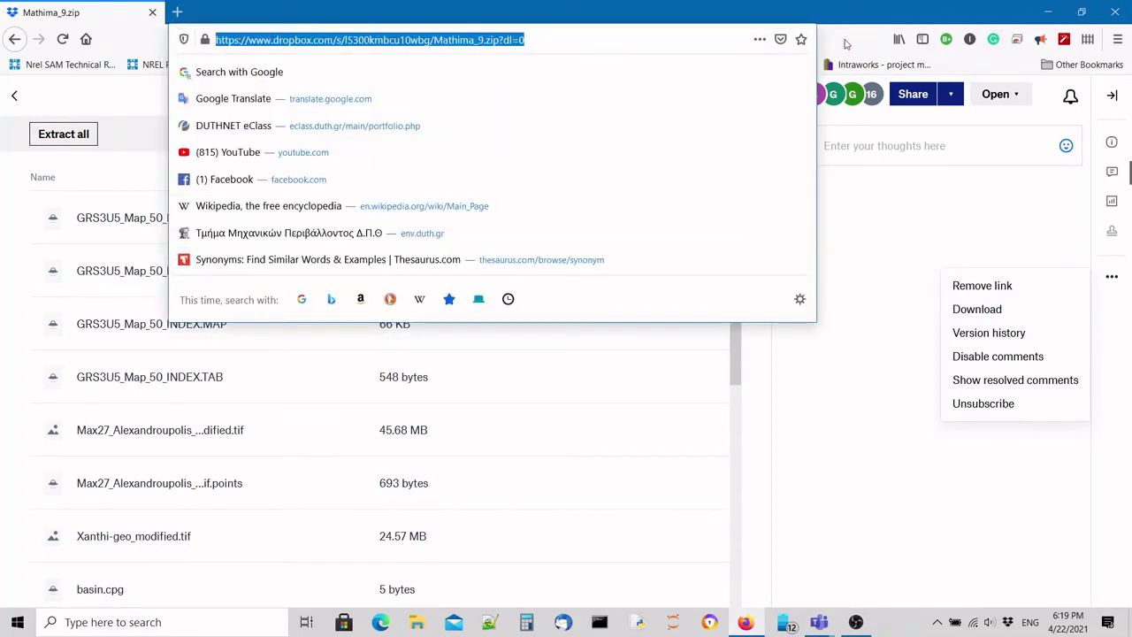
key("Escape")
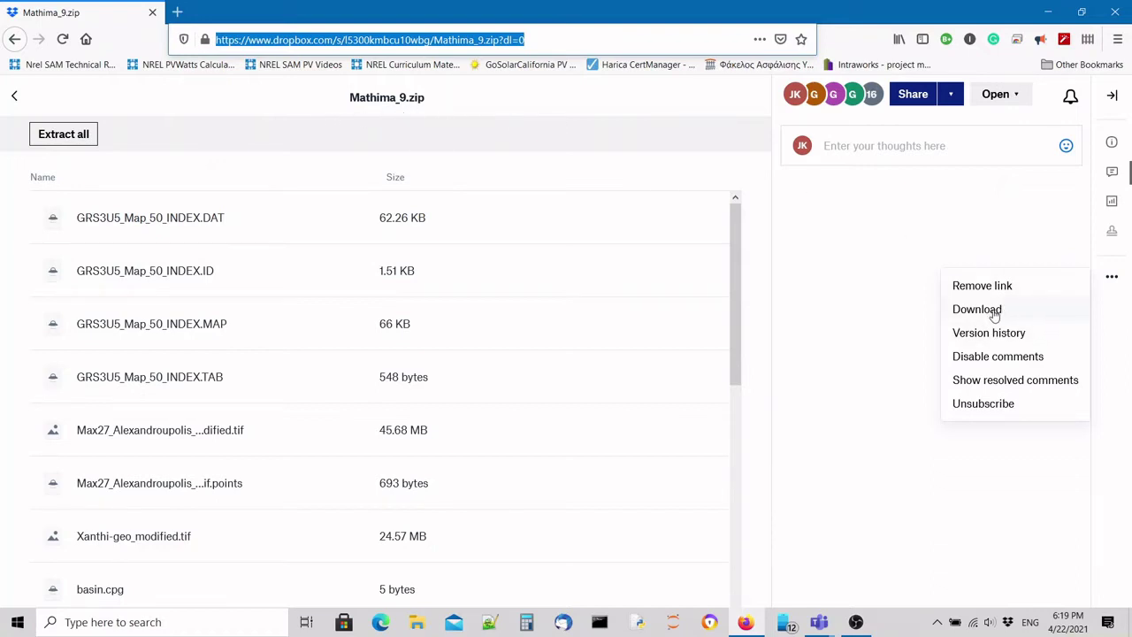
left_click(994, 314)
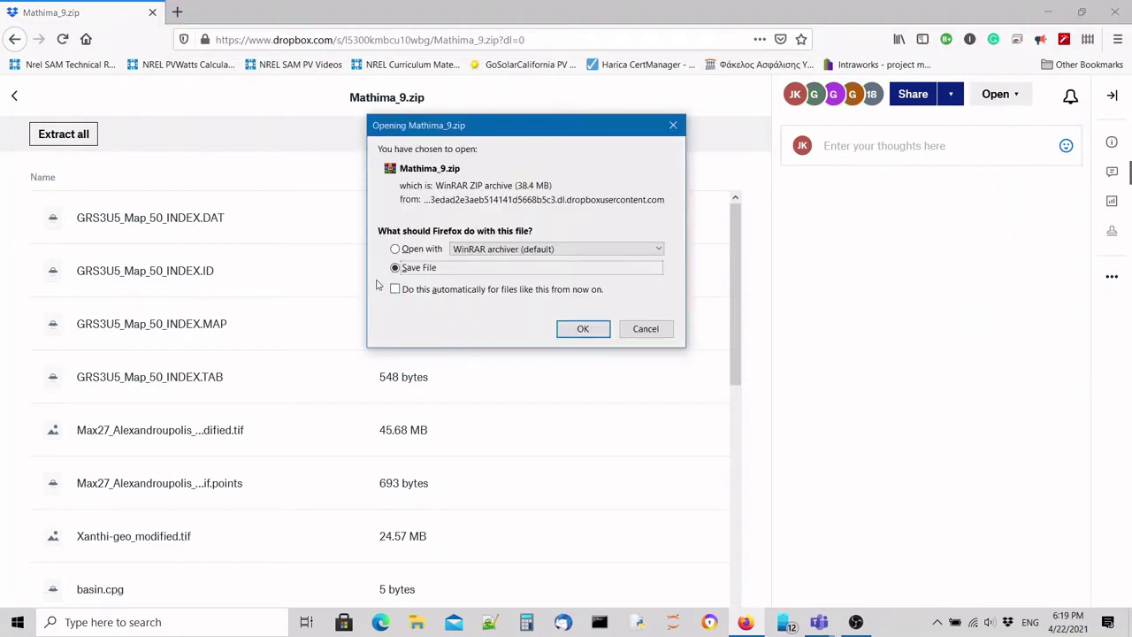
left_click(583, 328)
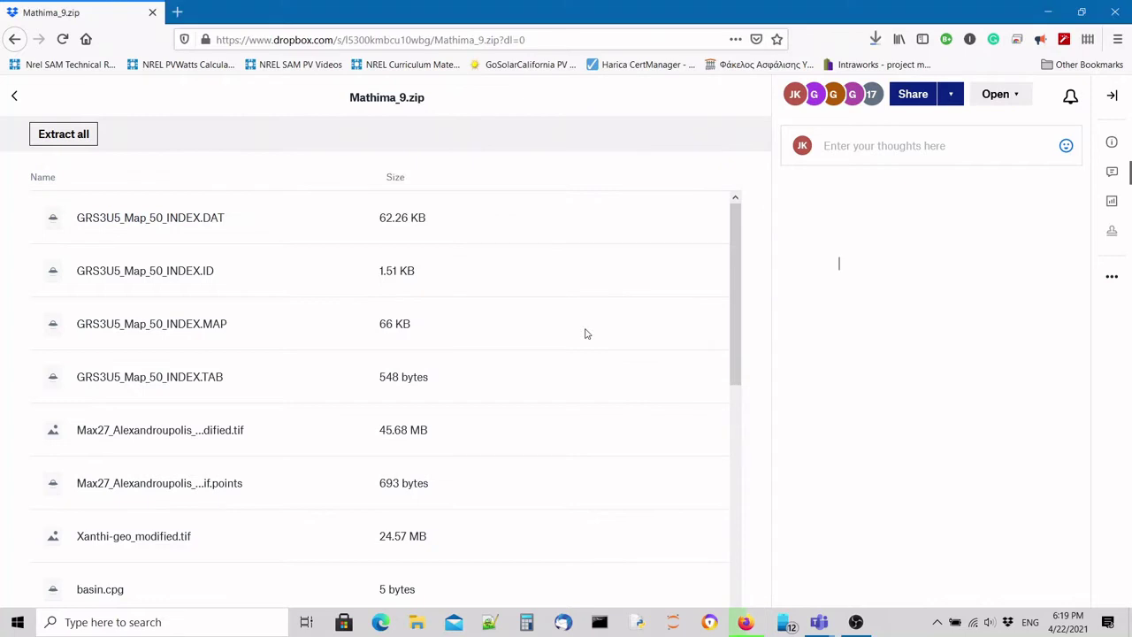
left_click(875, 40)
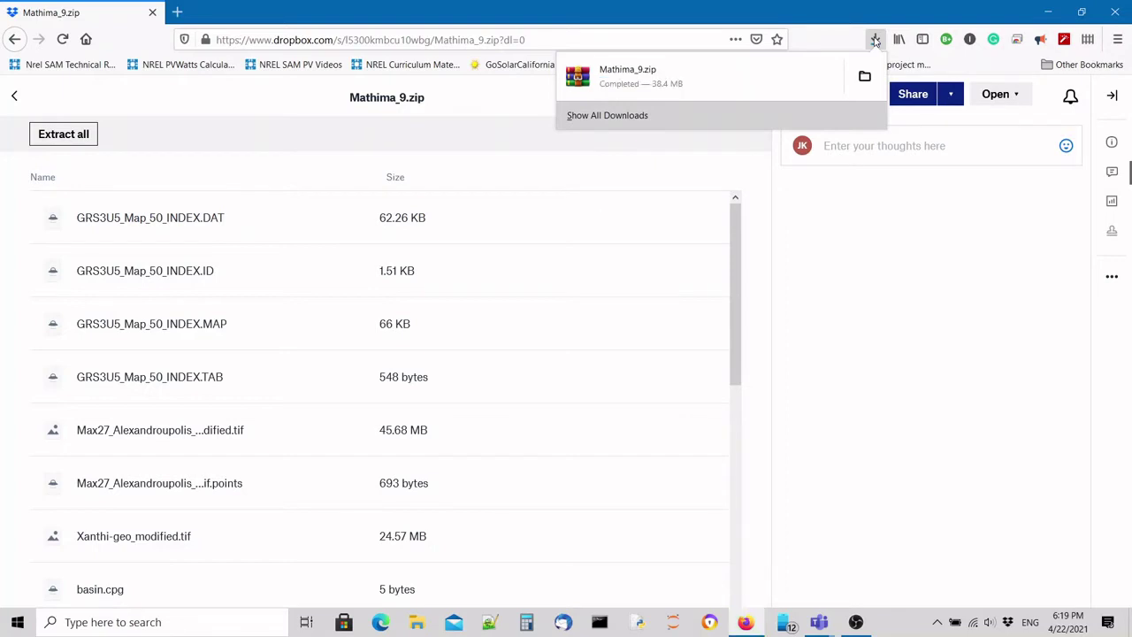
Cut the downloaded Mathima_9.zip from its download folder.
left_click(865, 79)
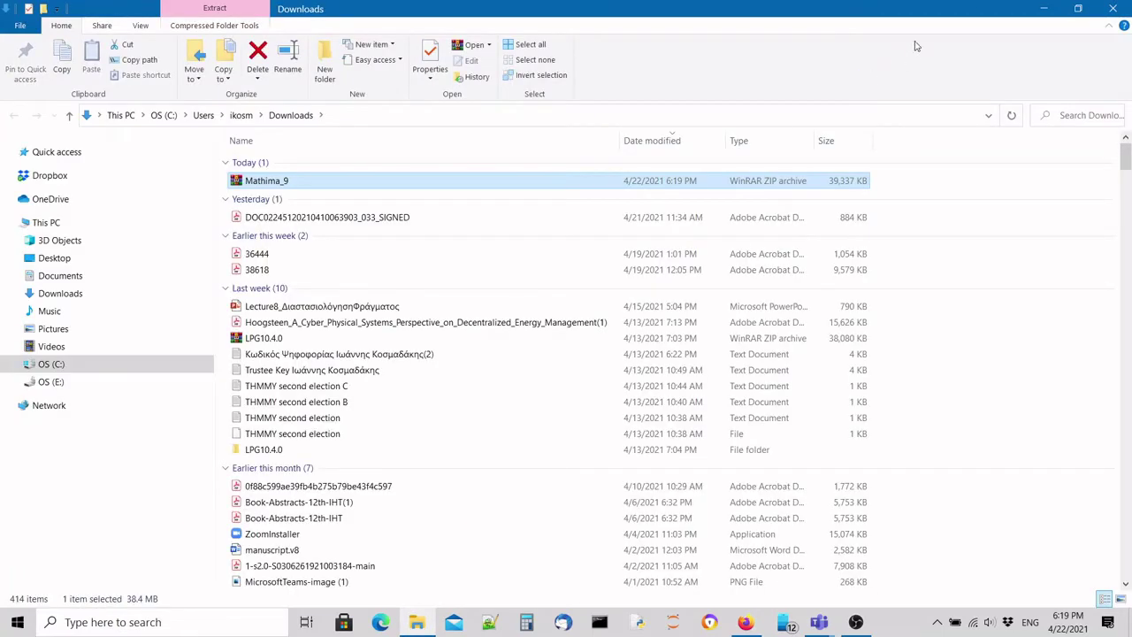
right_click(326, 184)
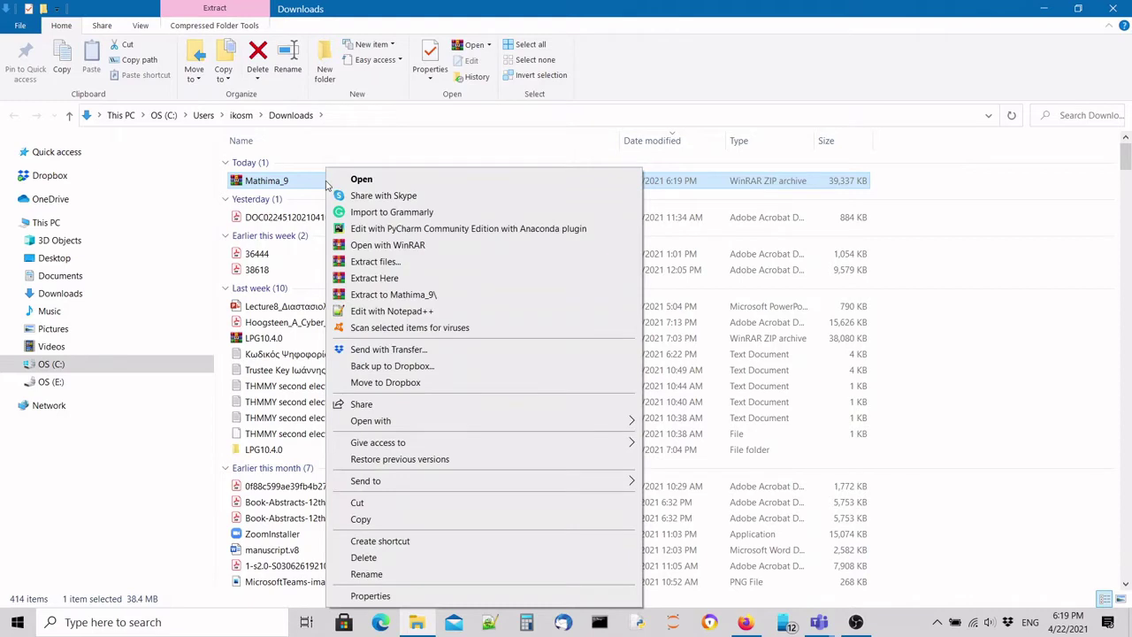
left_click(380, 503)
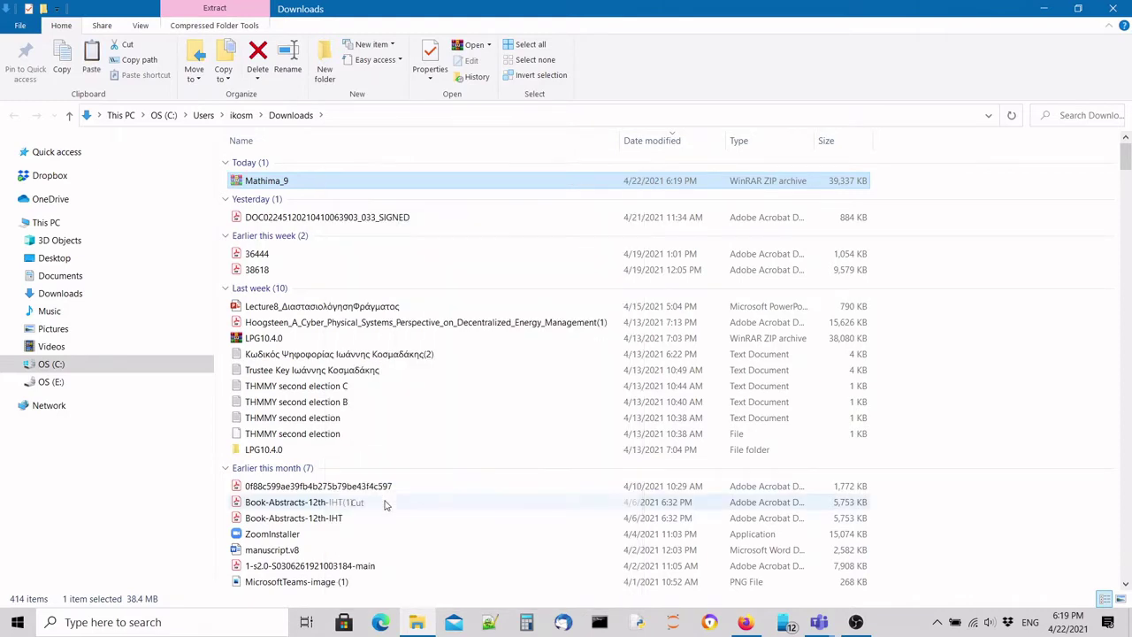
Delete the old Mathima_9 folder in C:\gis kosmadakis.
left_click(64, 368)
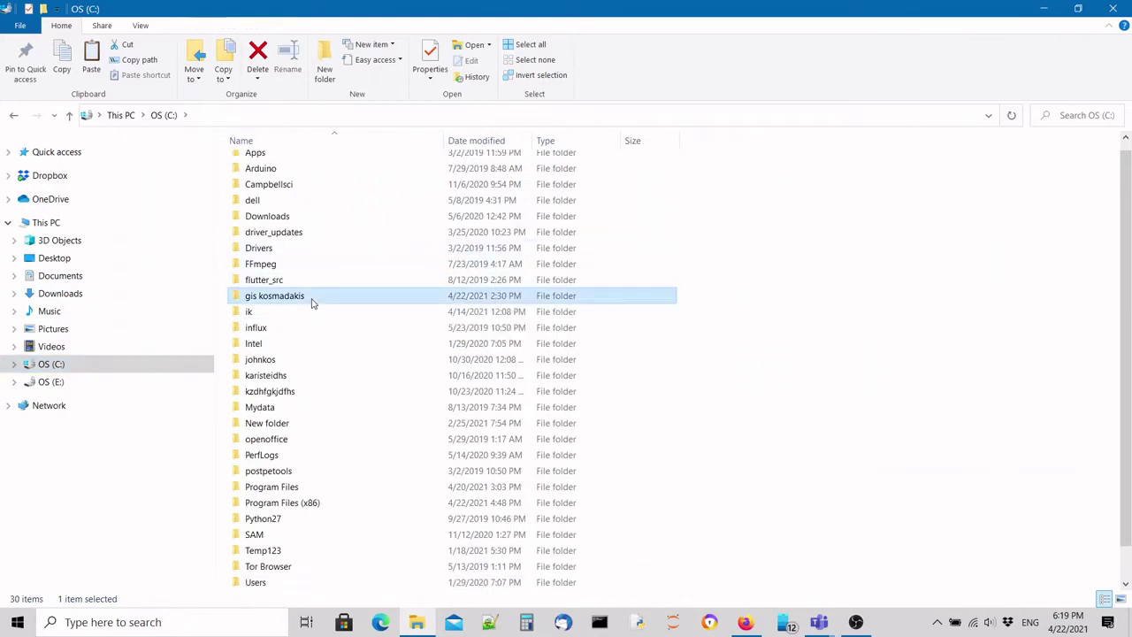
double_click(311, 299)
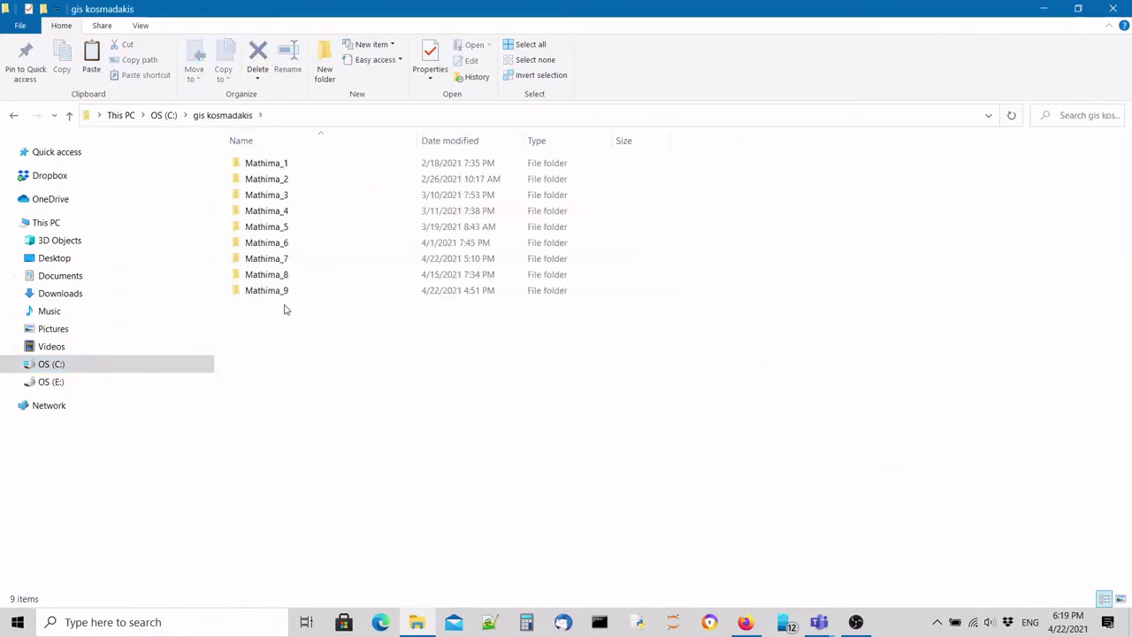
left_click(292, 292)
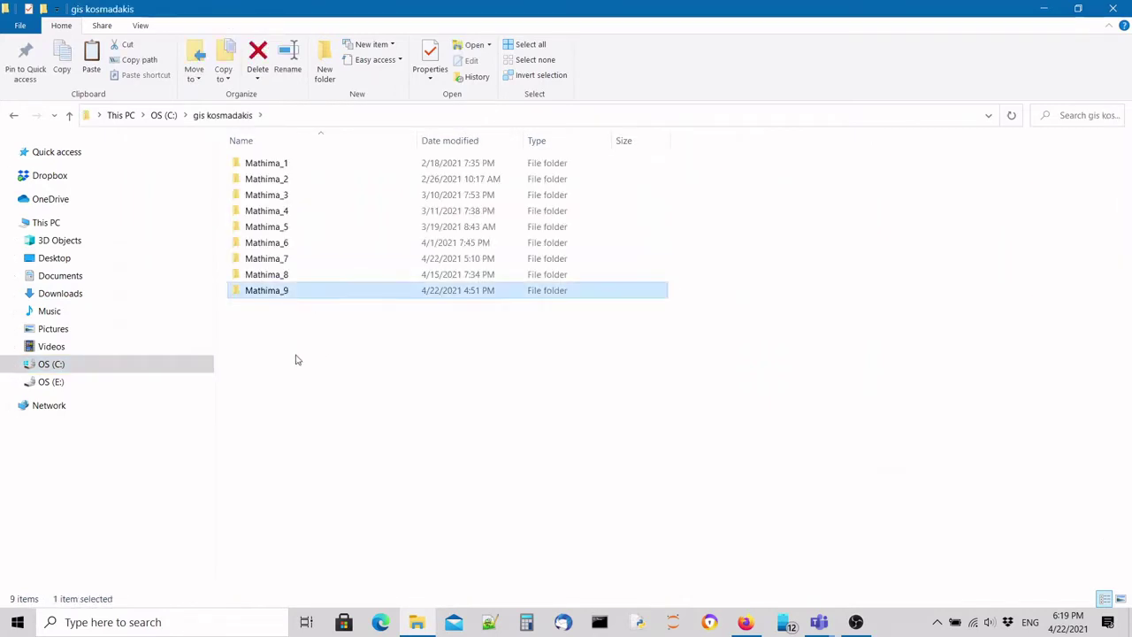
key("Delete")
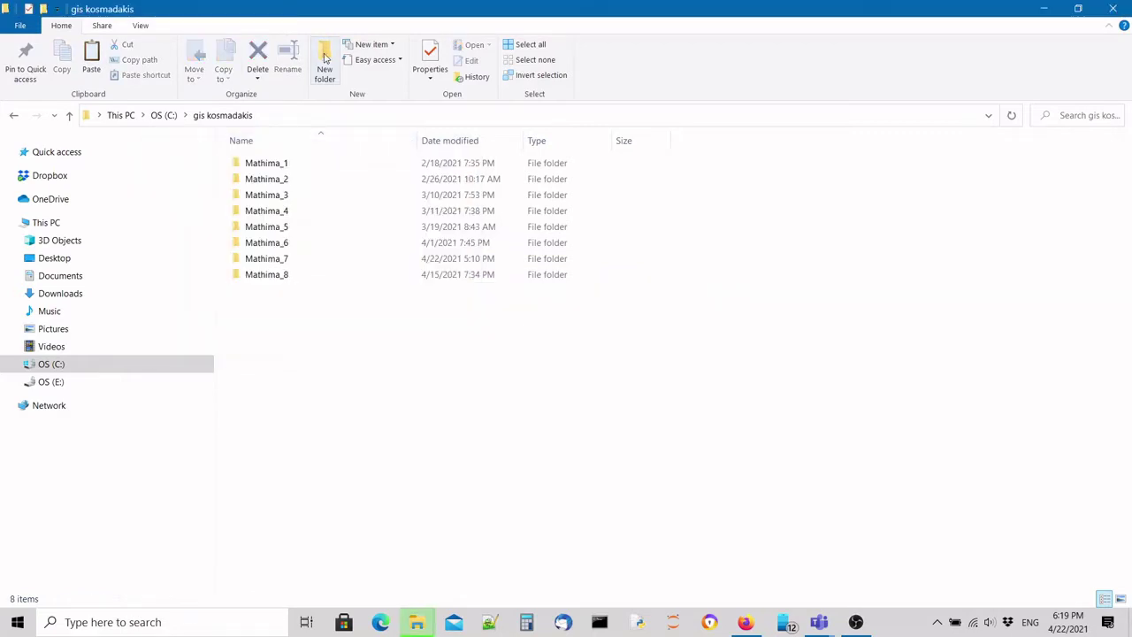
Create a new folder named Mathima_9 in gis kosmadakis.
key("ctrl+shift+n")
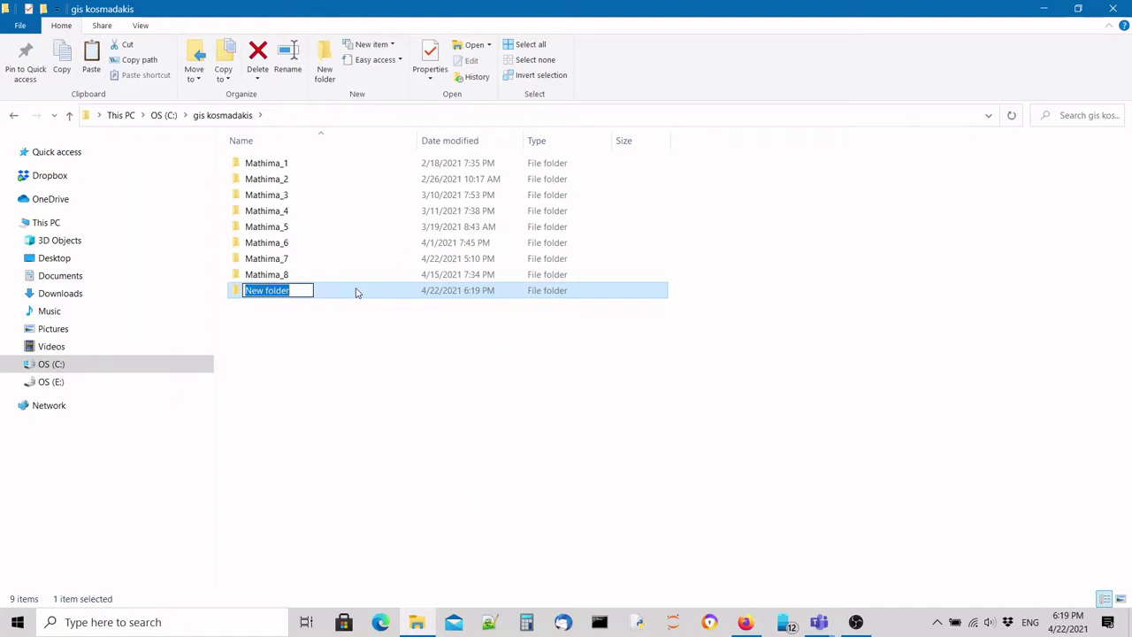
type("MAthima")
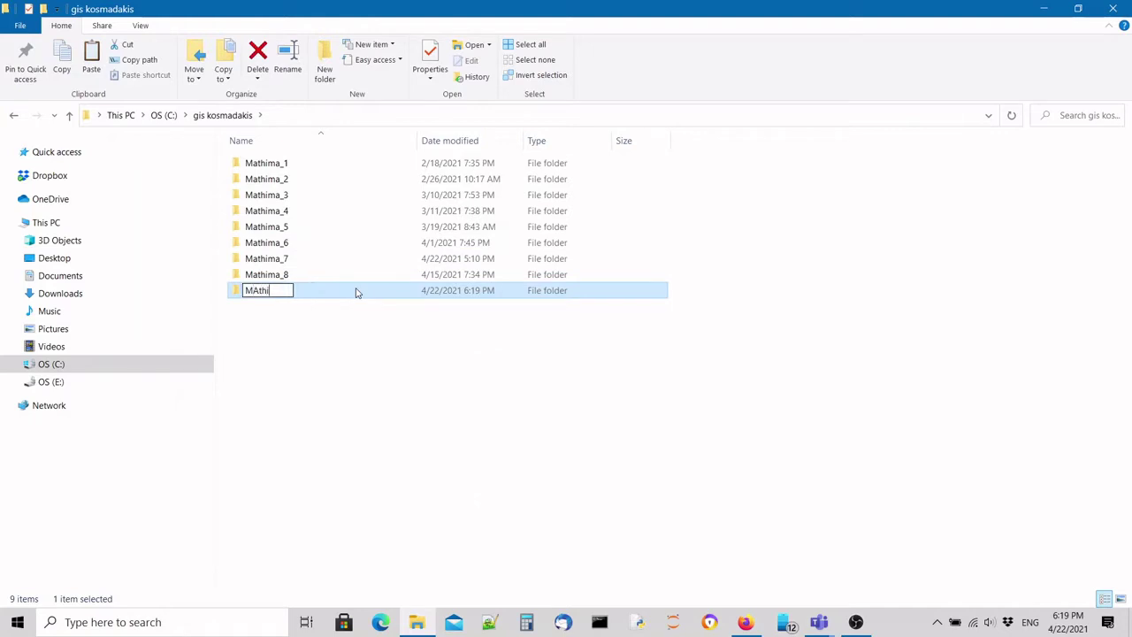
key("BackSpace")
key("BackSpace")
key("BackSpace")
key("BackSpace")
key("BackSpace")
key("BackSpace")
type("athima_9")
key("Return")
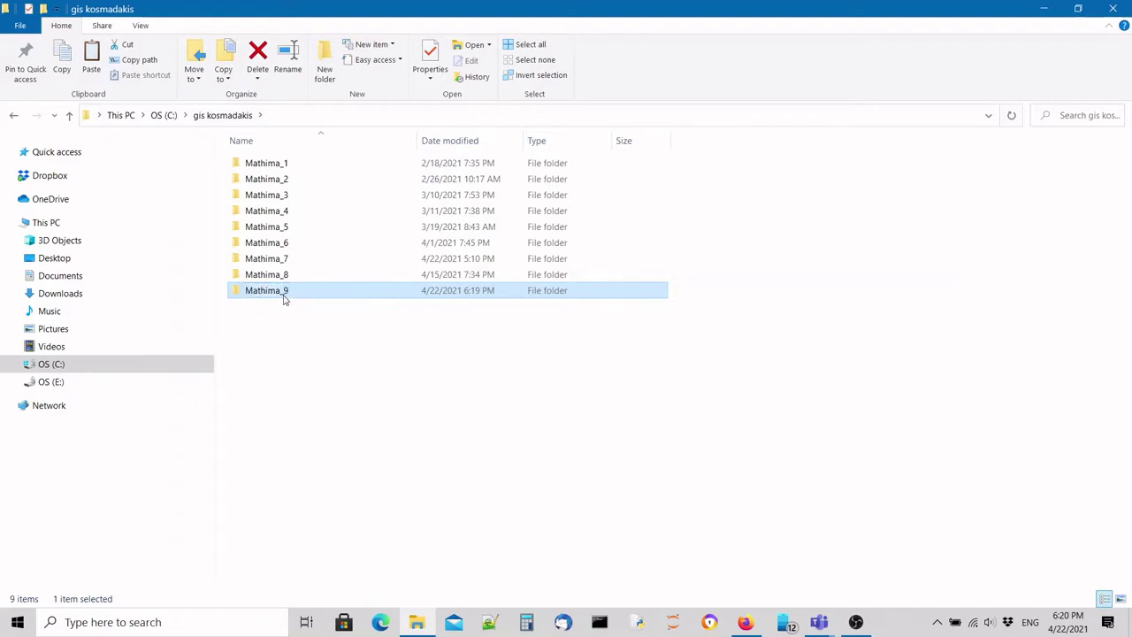
Paste the Mathima_9 archive into the empty Mathima_9 folder.
right_click(353, 223)
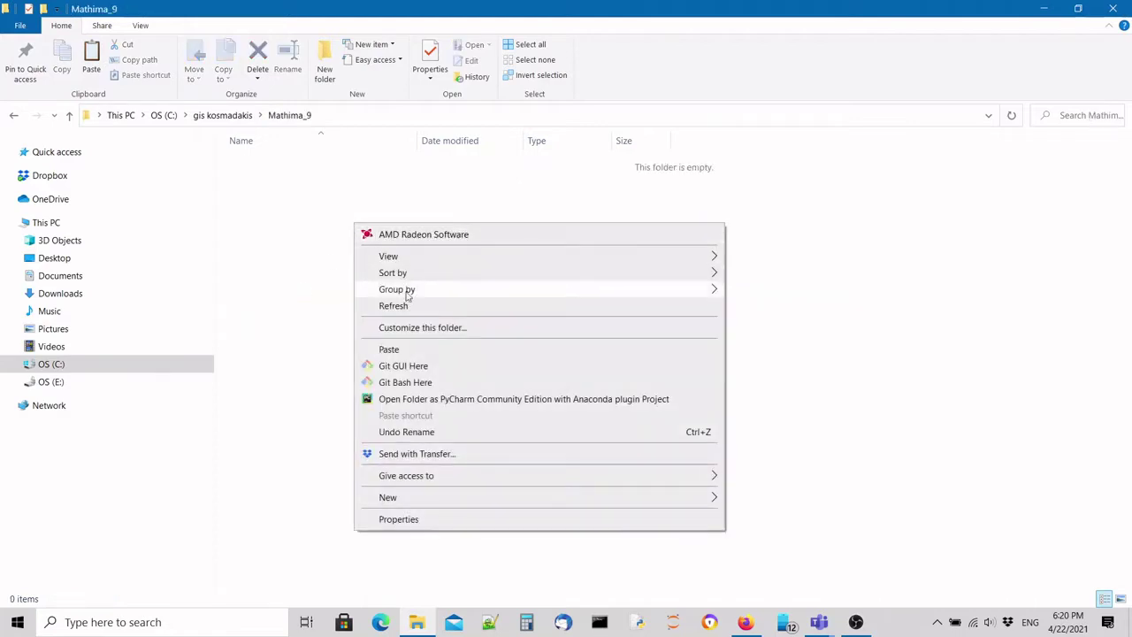
left_click(389, 350)
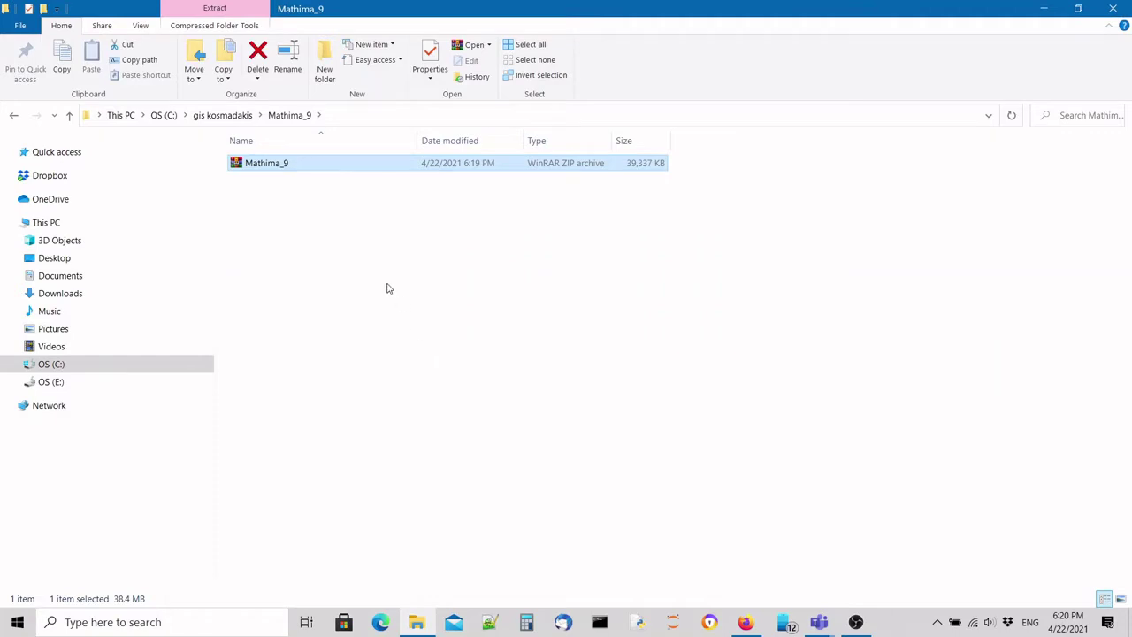
left_click(309, 201)
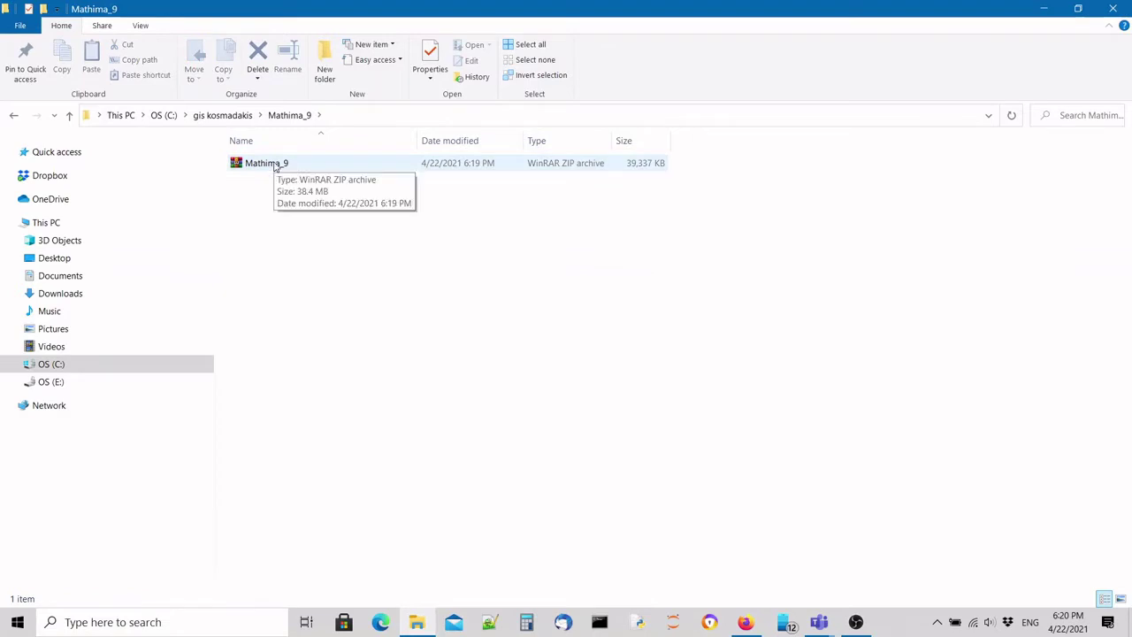
Extract the archive here and select the digitizing_alexandroupolis project file.
left_click(275, 166)
right_click(275, 166)
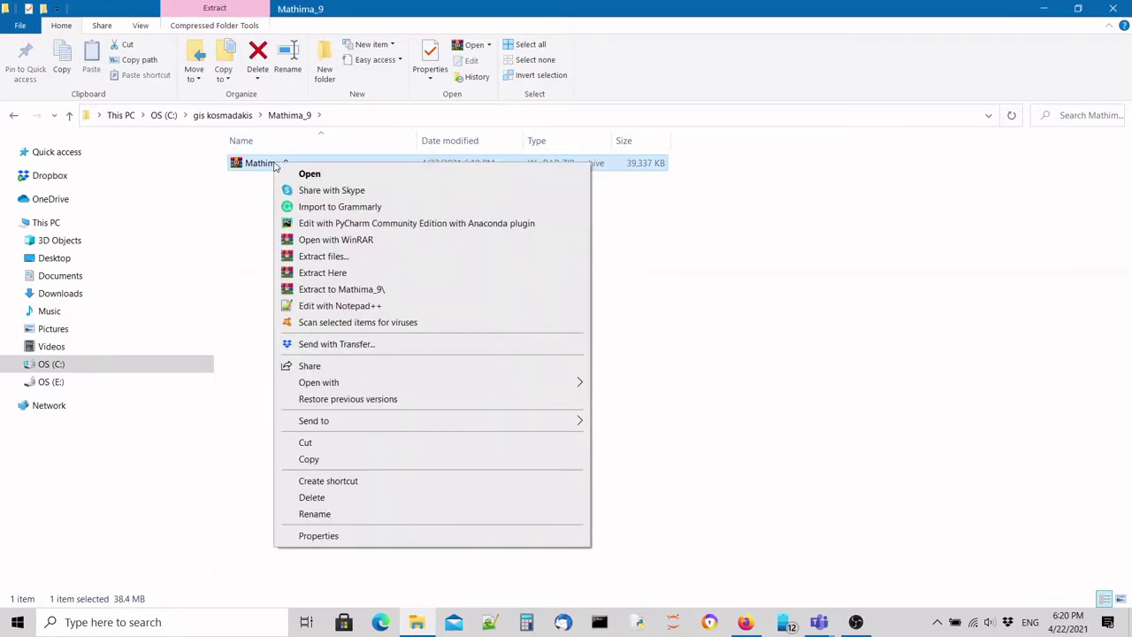
left_click(323, 273)
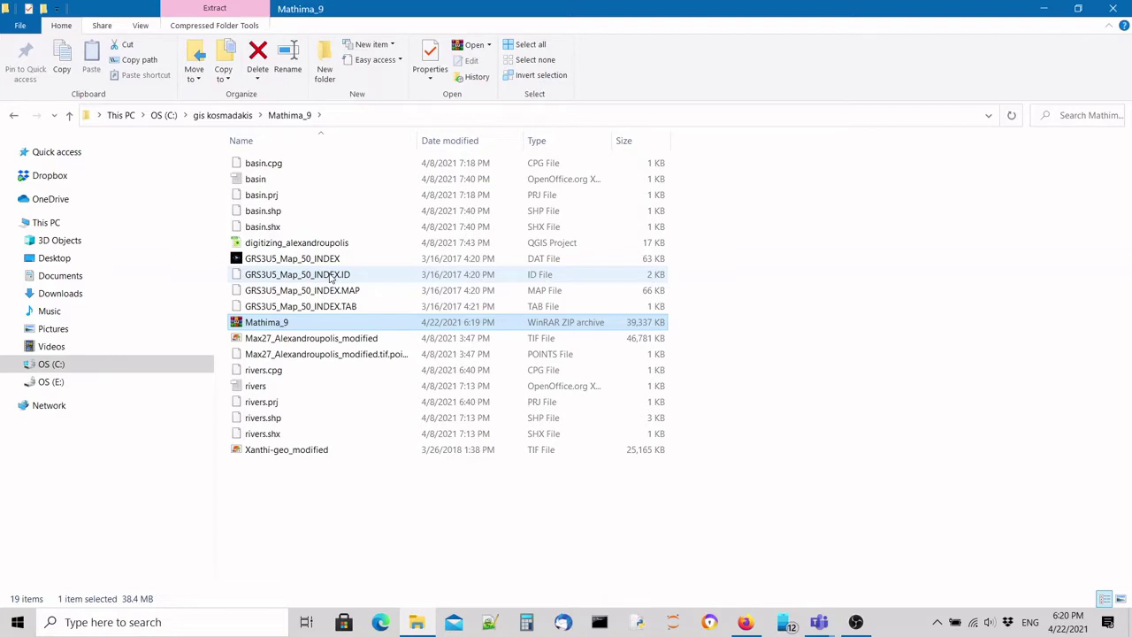
left_click(276, 247)
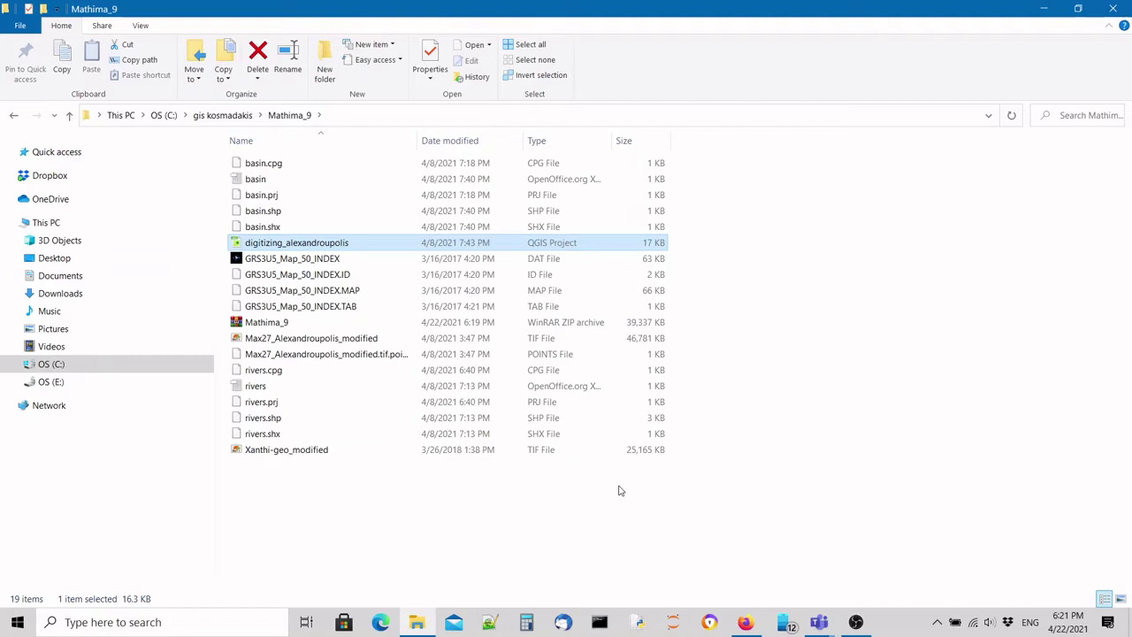
Open the digitizing_alexandroupolis project in QGIS.
double_click(352, 242)
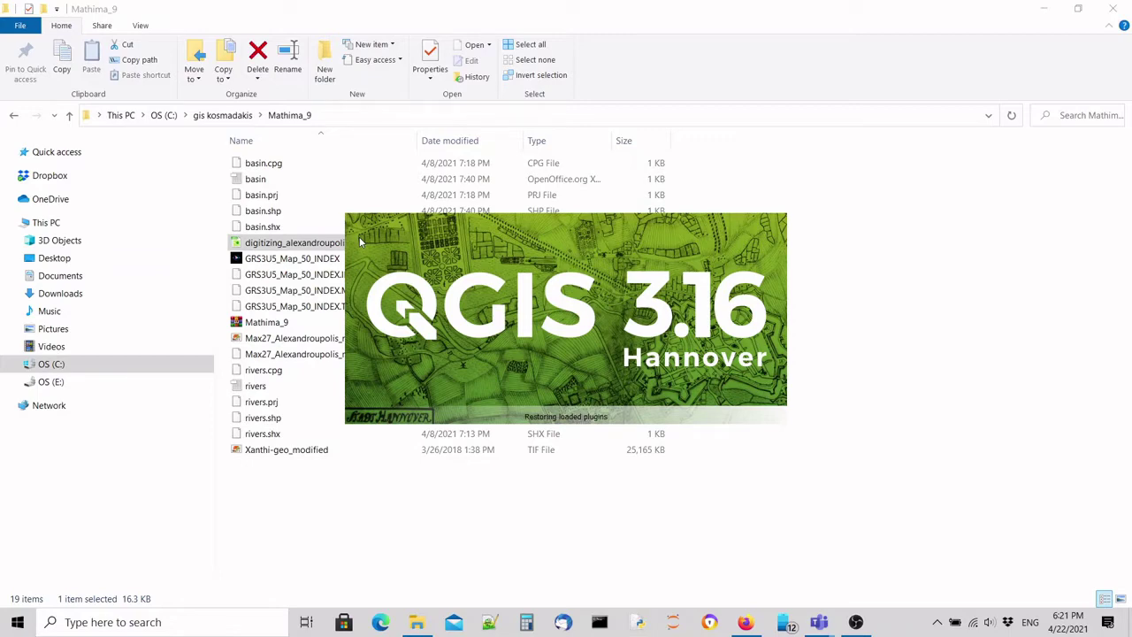
left_click(1044, 8)
left_click(1047, 8)
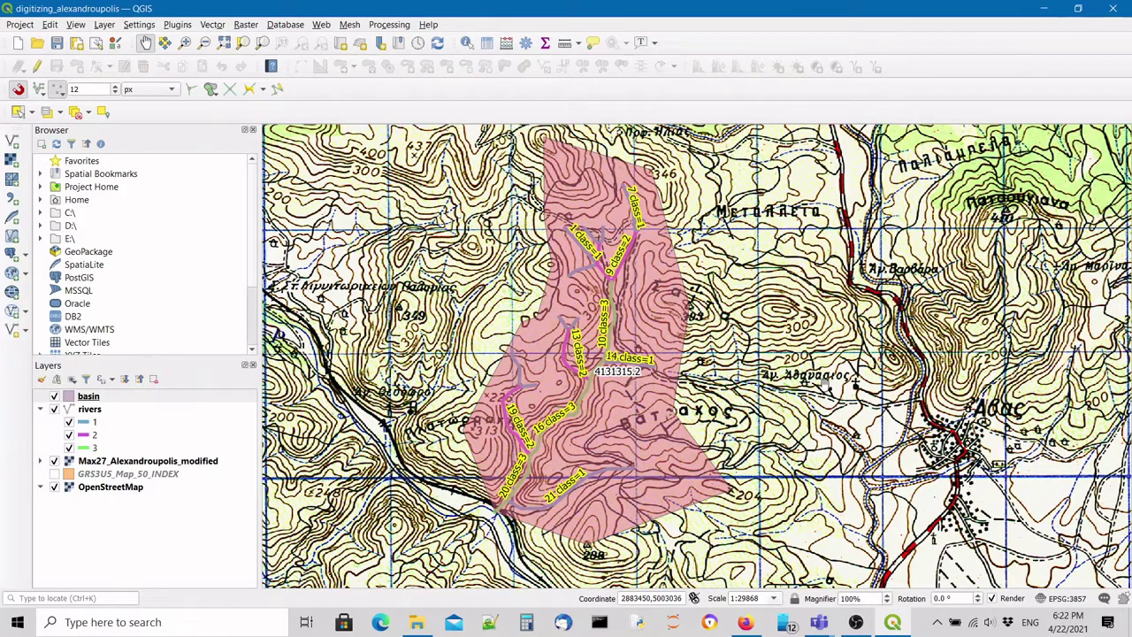
Zoom out and pan to frame northern Greece and the northern Aegean coast.
scroll(824, 382, "down", 1)
scroll(745, 340, "down", 1)
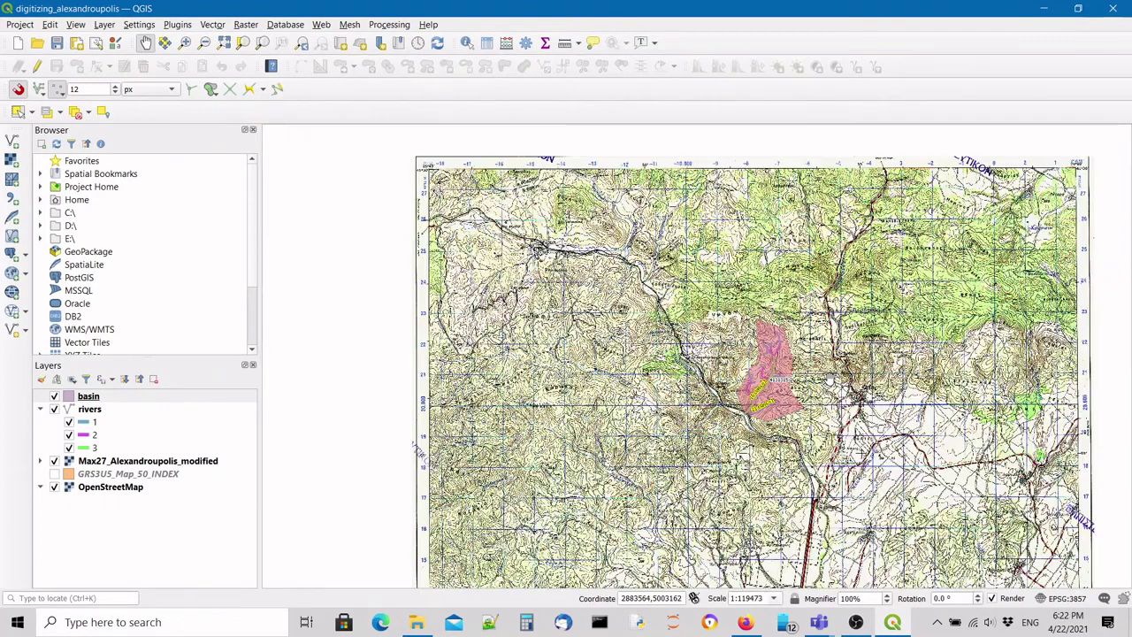
scroll(741, 424, "down", 1)
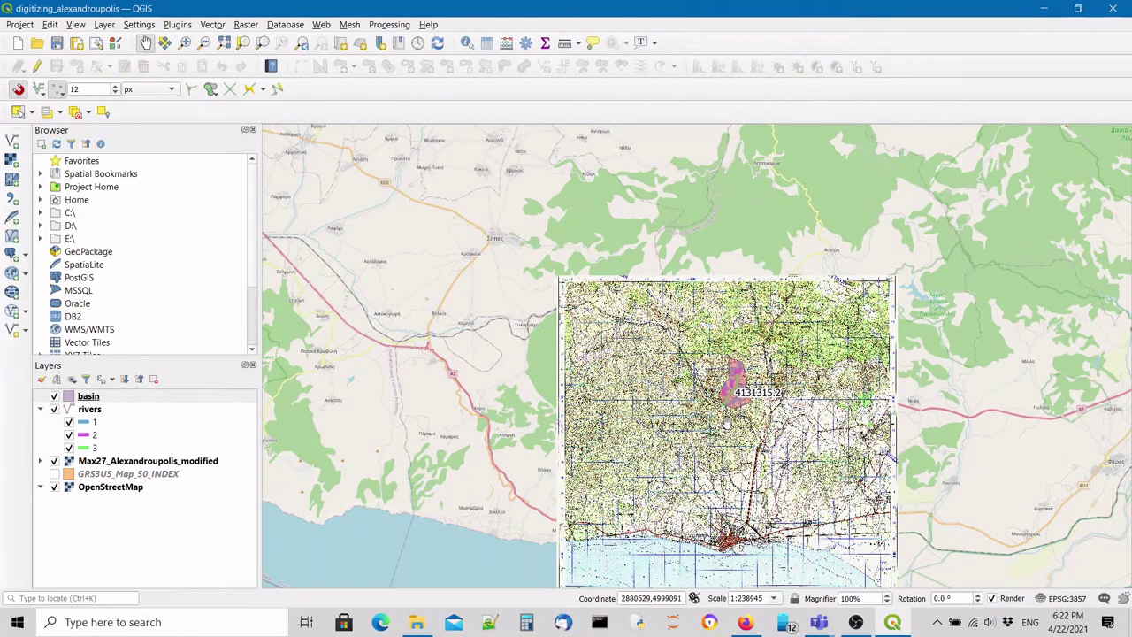
scroll(720, 432, "down", 1)
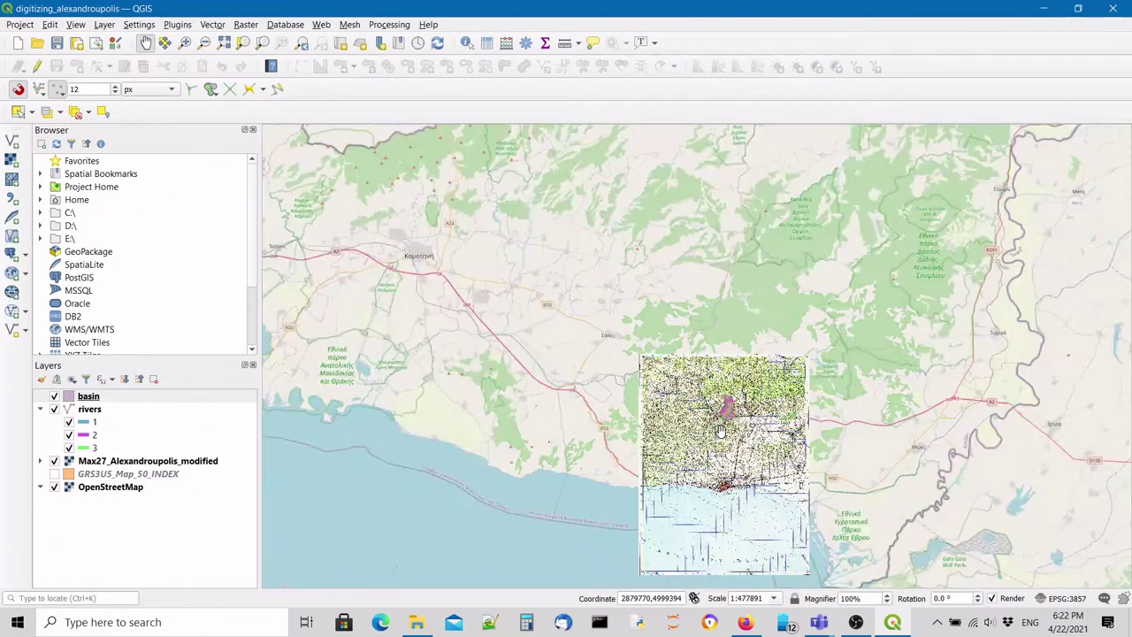
scroll(721, 430, "down", 1)
scroll(720, 432, "down", 3)
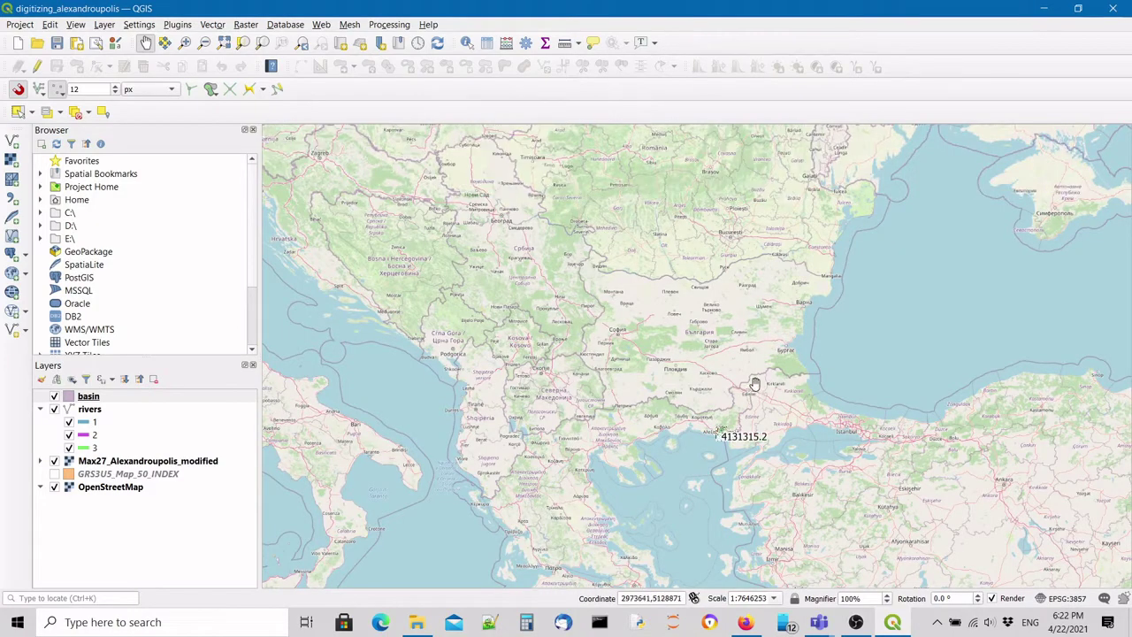
scroll(281, 441, "up", 1)
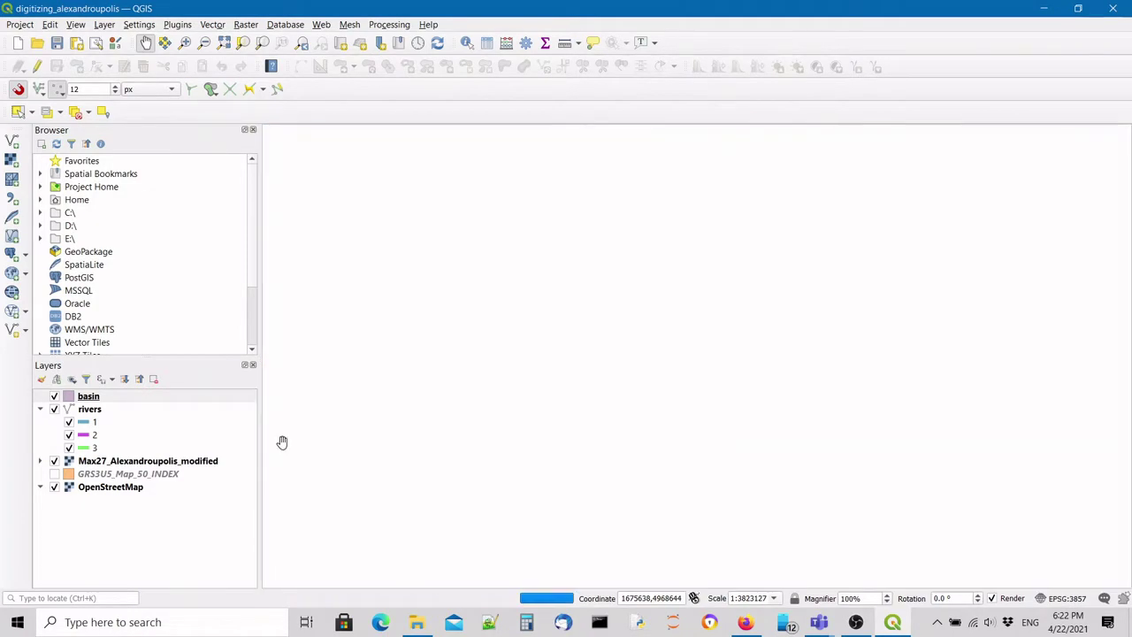
left_click_drag(283, 442, 283, 207)
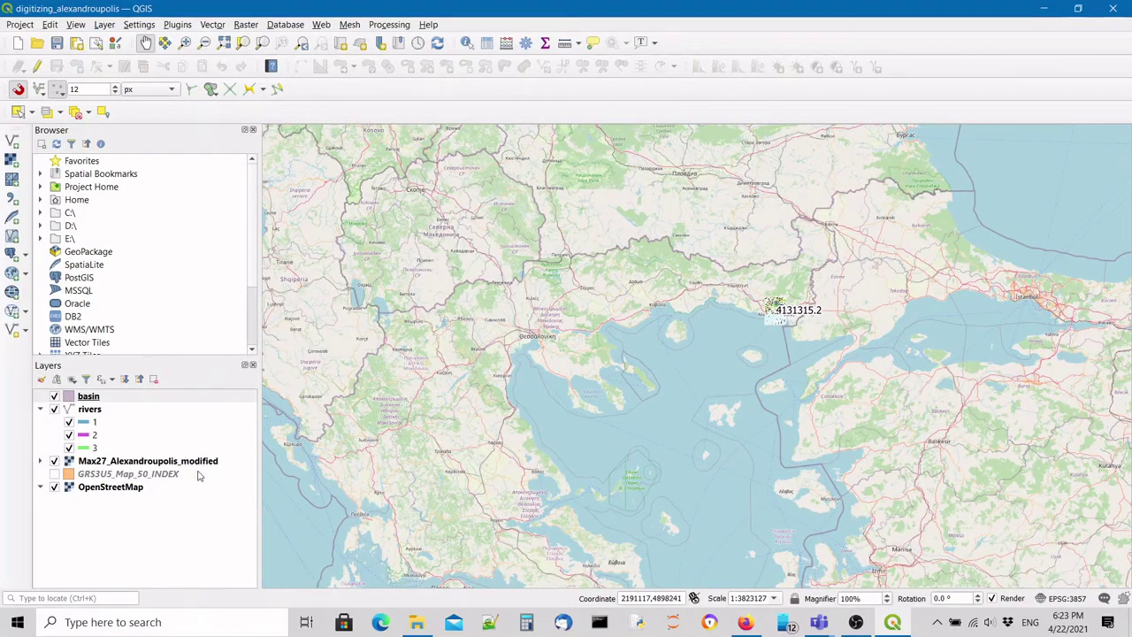
Show the GRS3U5_Map_50_INDEX sheet grid and zoom in toward the basin.
left_click(124, 492)
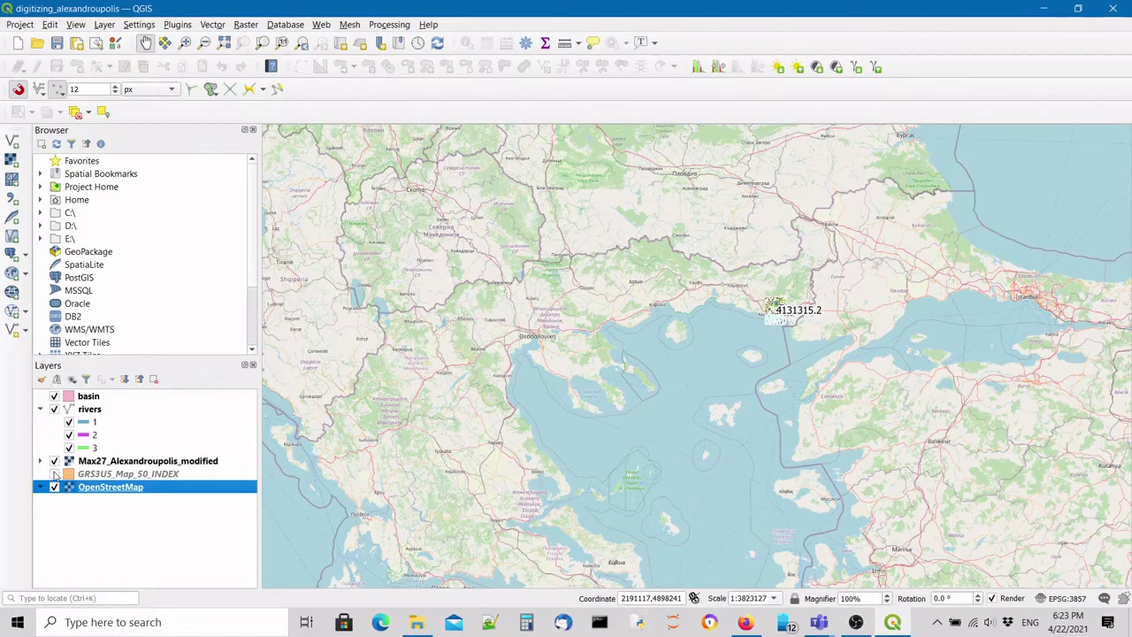
left_click(55, 474)
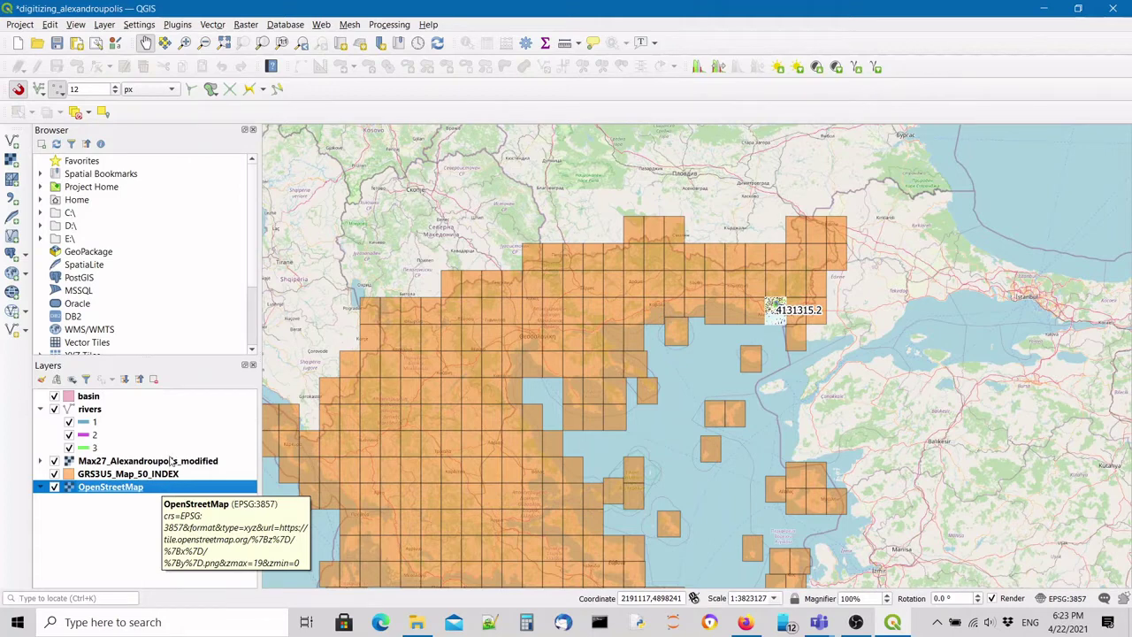
left_click(173, 461)
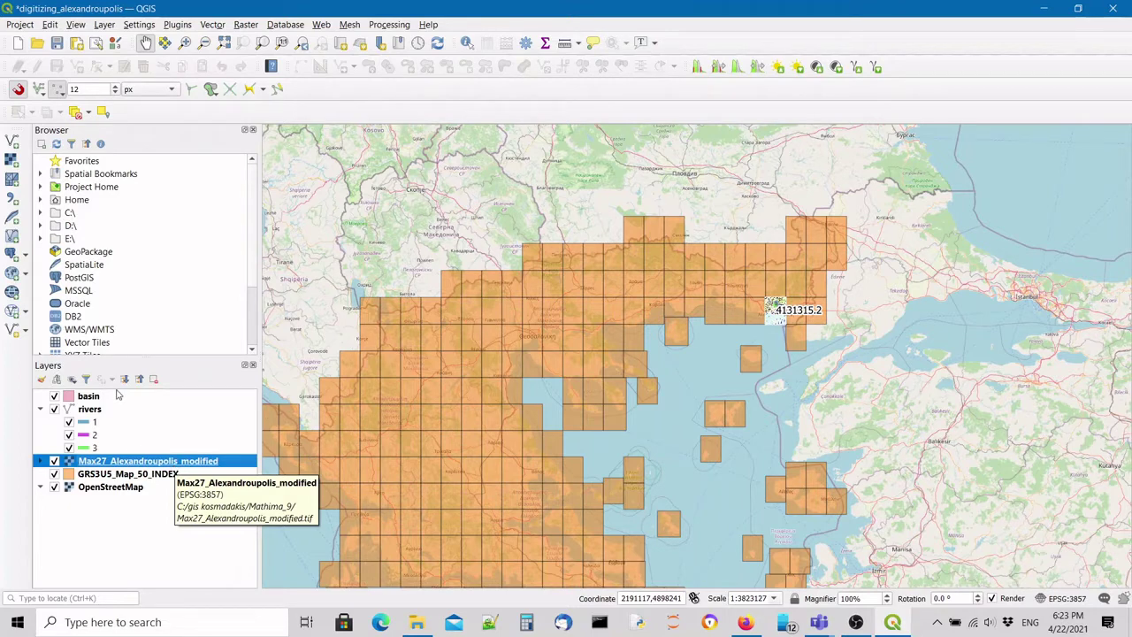
left_click_drag(92, 409, 93, 412)
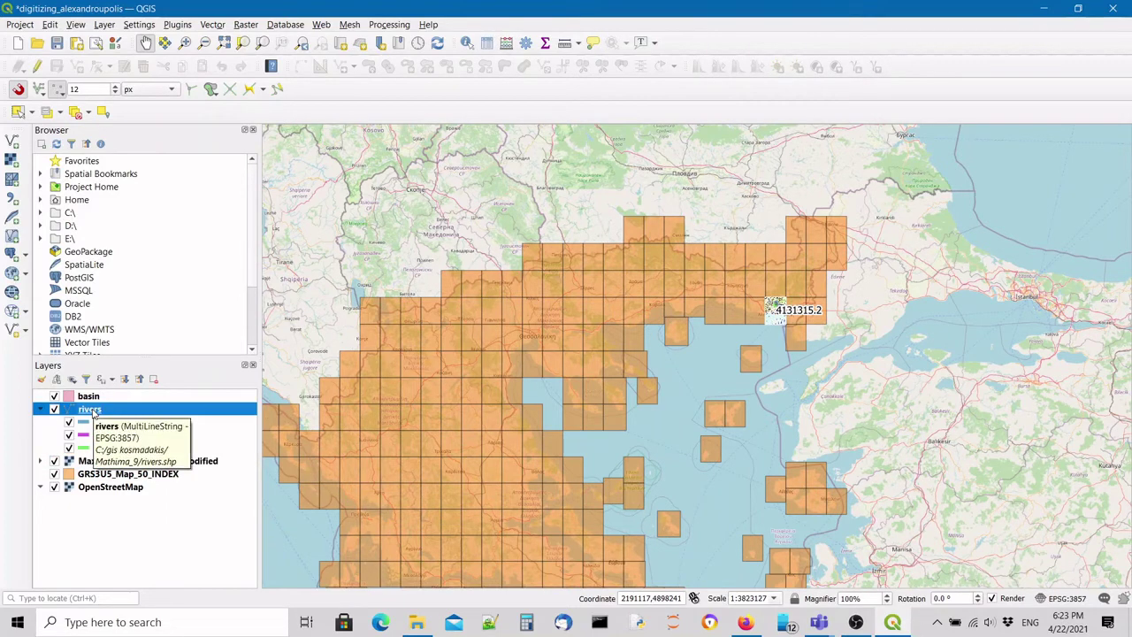
left_click(93, 397)
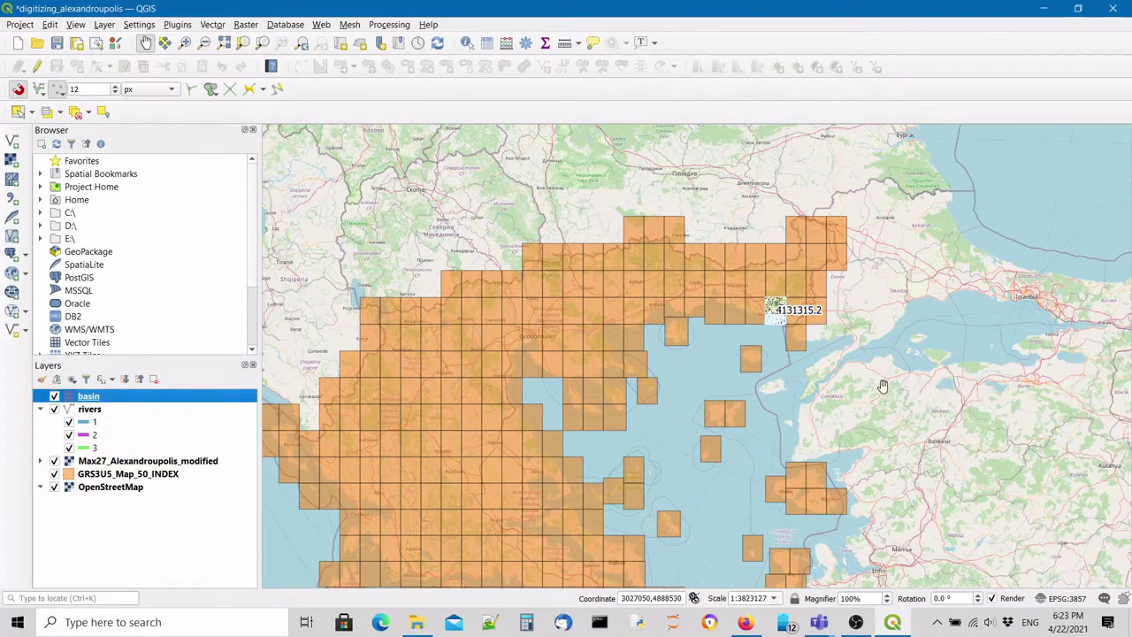
scroll(784, 298, "up", 5)
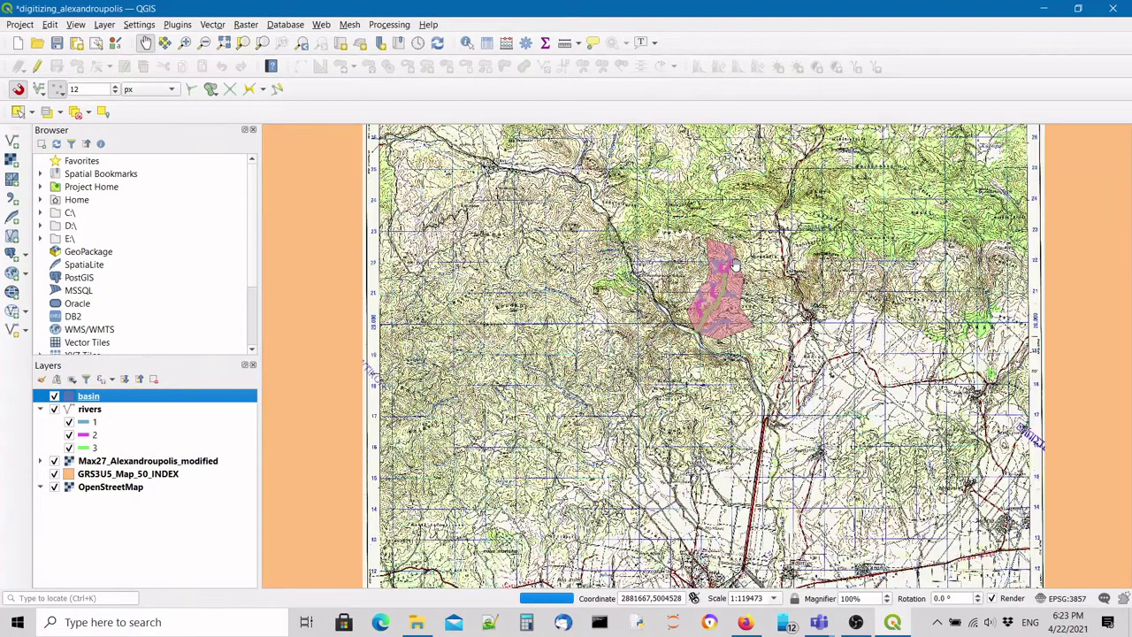
scroll(732, 260, "up", 1)
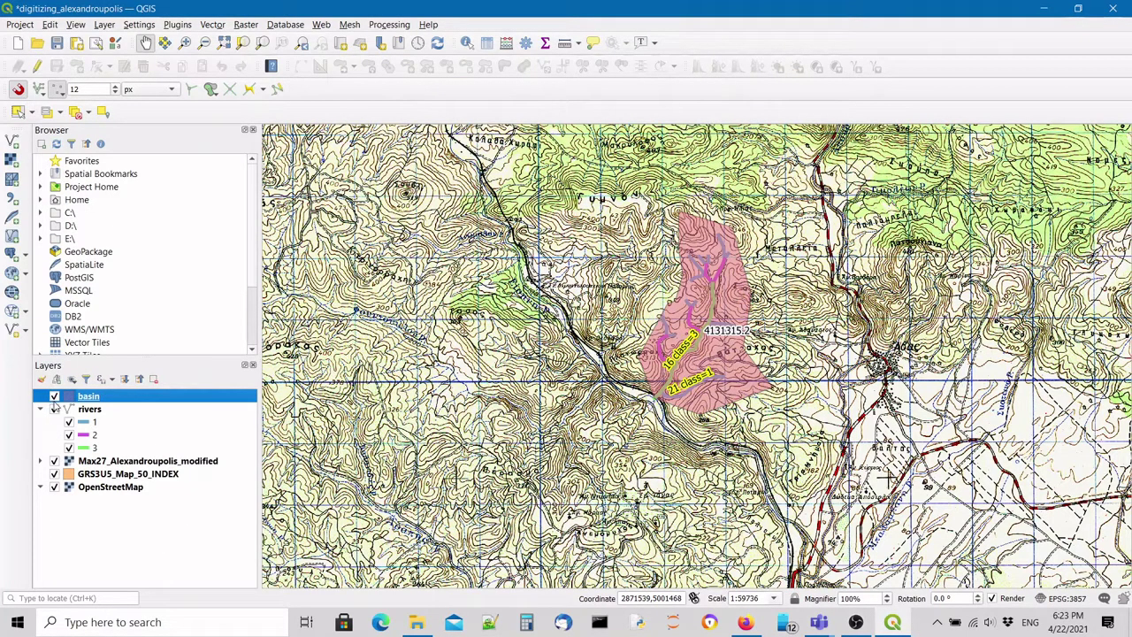
Hide the sheet grid, keeping the scanned map and OpenStreetMap basemap visible.
left_click(54, 461)
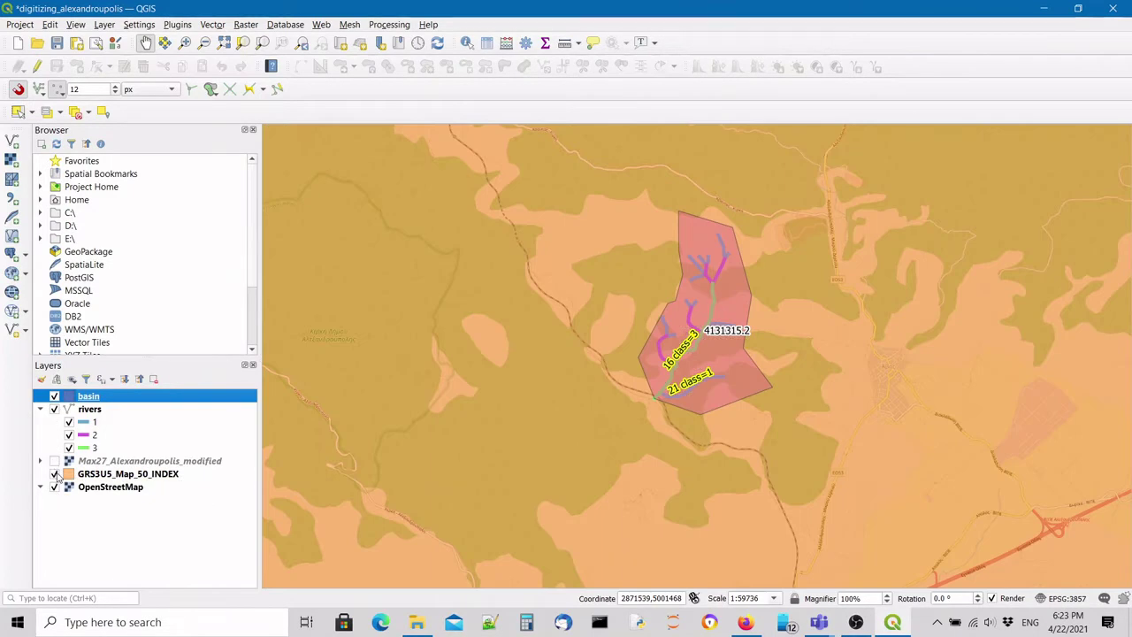
left_click(54, 474)
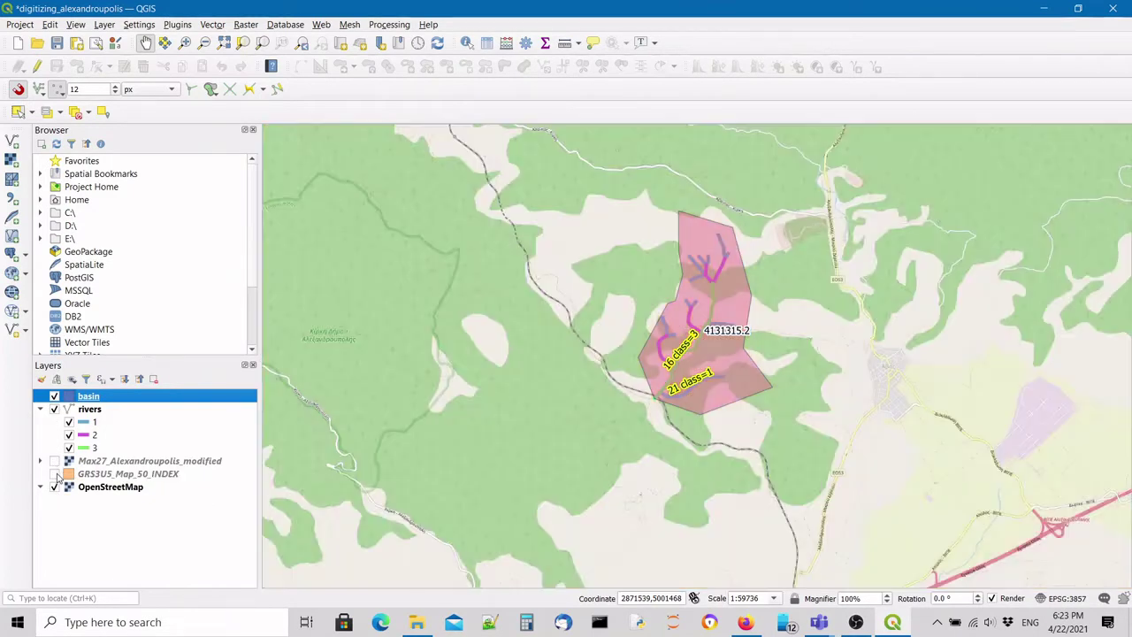
left_click(54, 487)
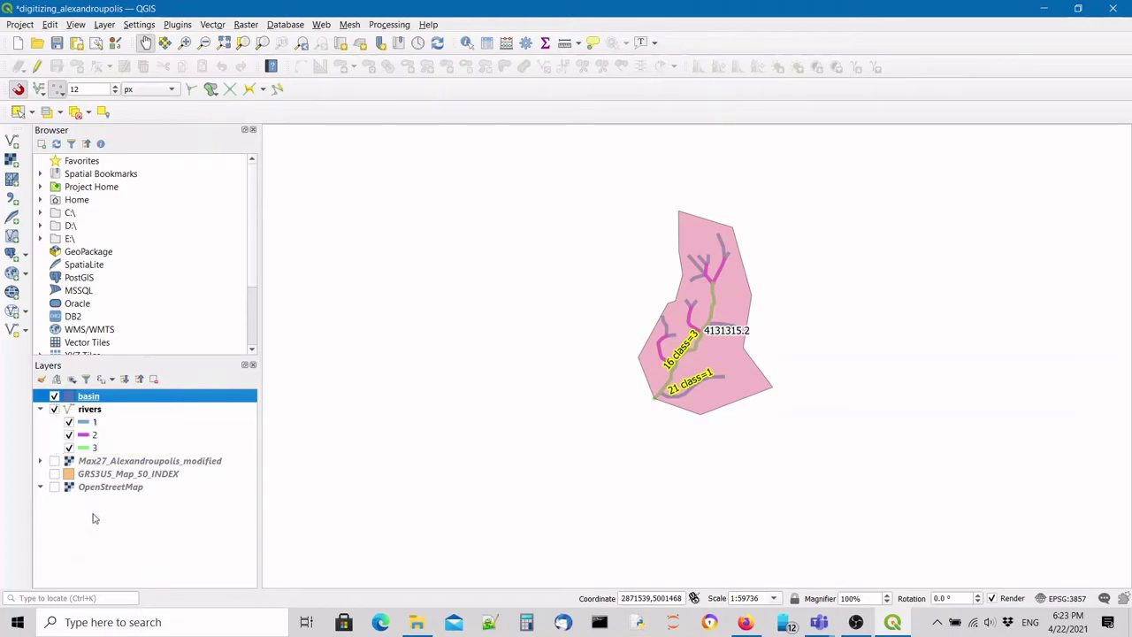
left_click(55, 461)
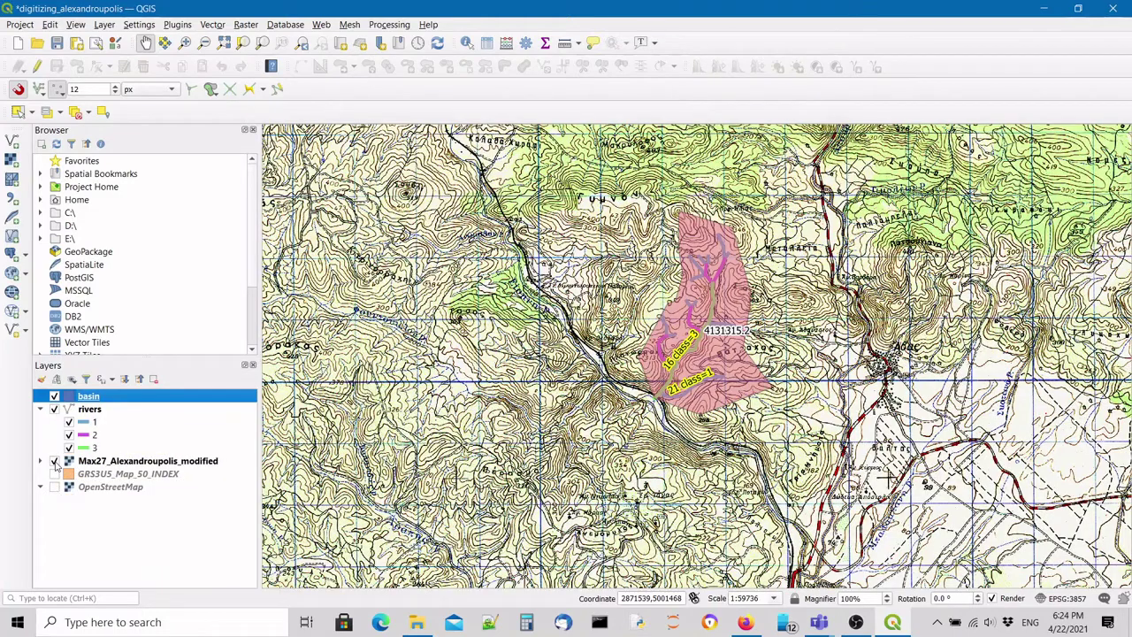
left_click(134, 463)
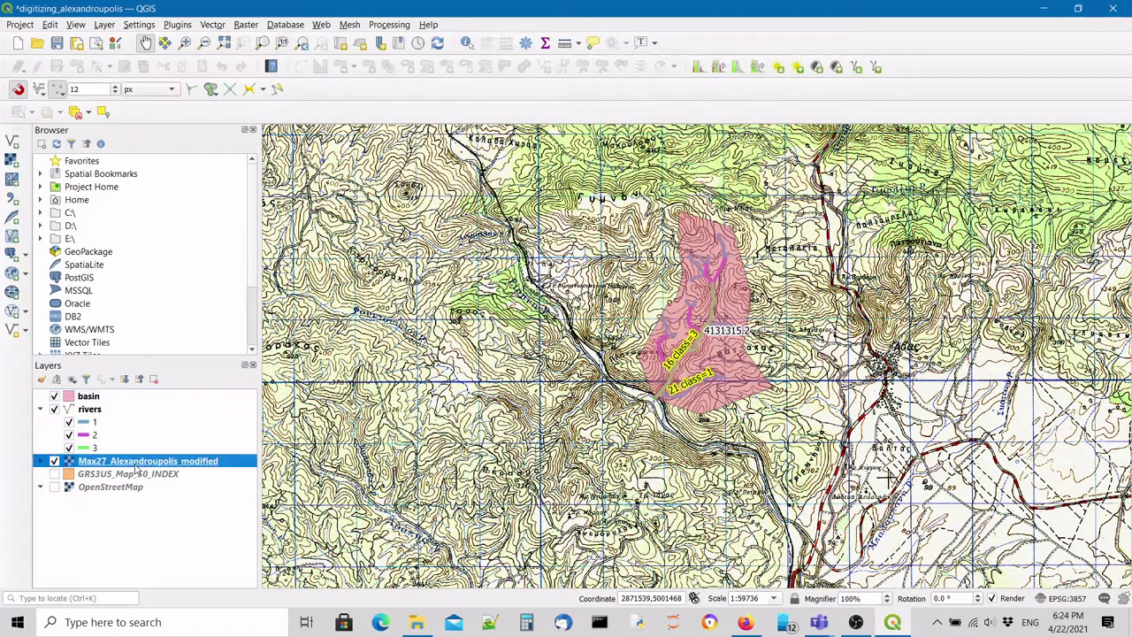
left_click(54, 487)
Hide the basin polygon and river lines layers.
left_click(54, 397)
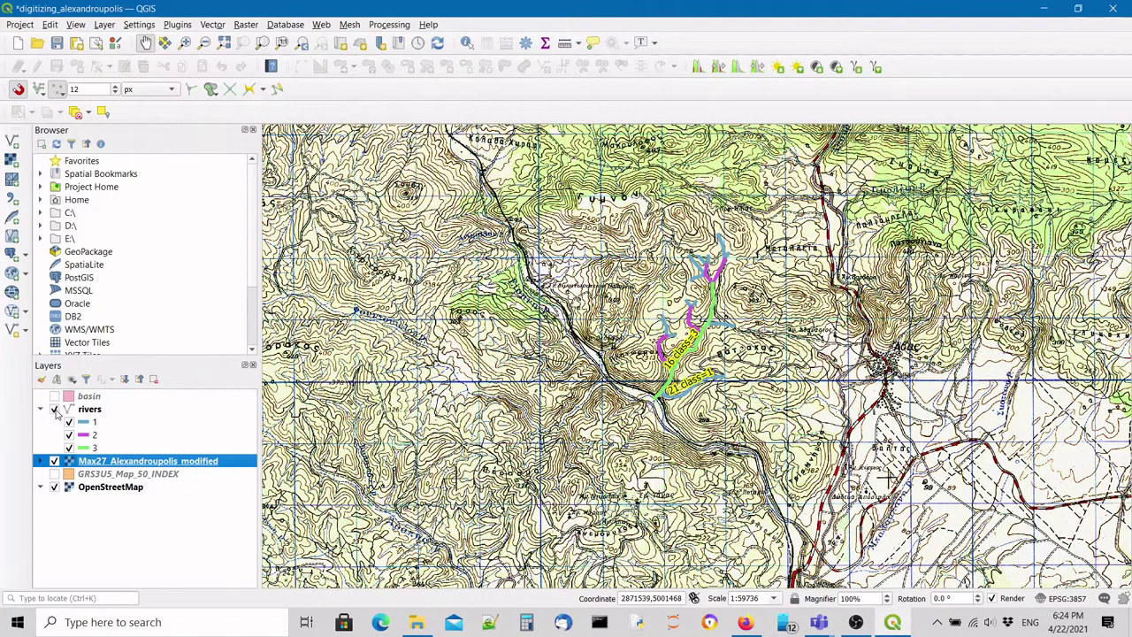
left_click(54, 410)
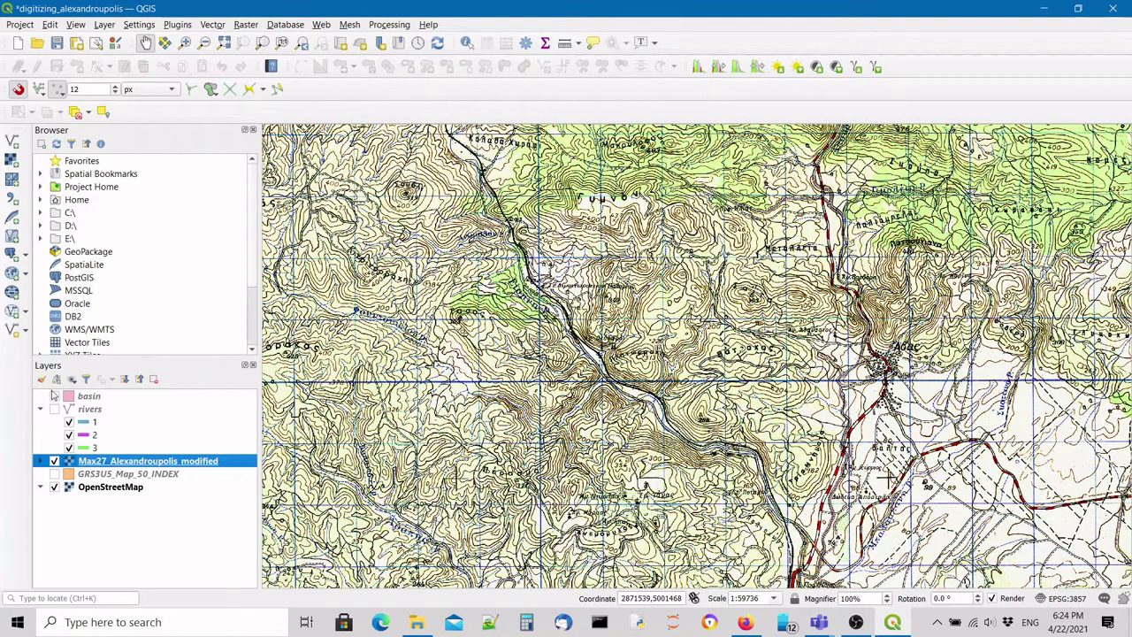
left_click(54, 396)
left_click(54, 397)
left_click(54, 396)
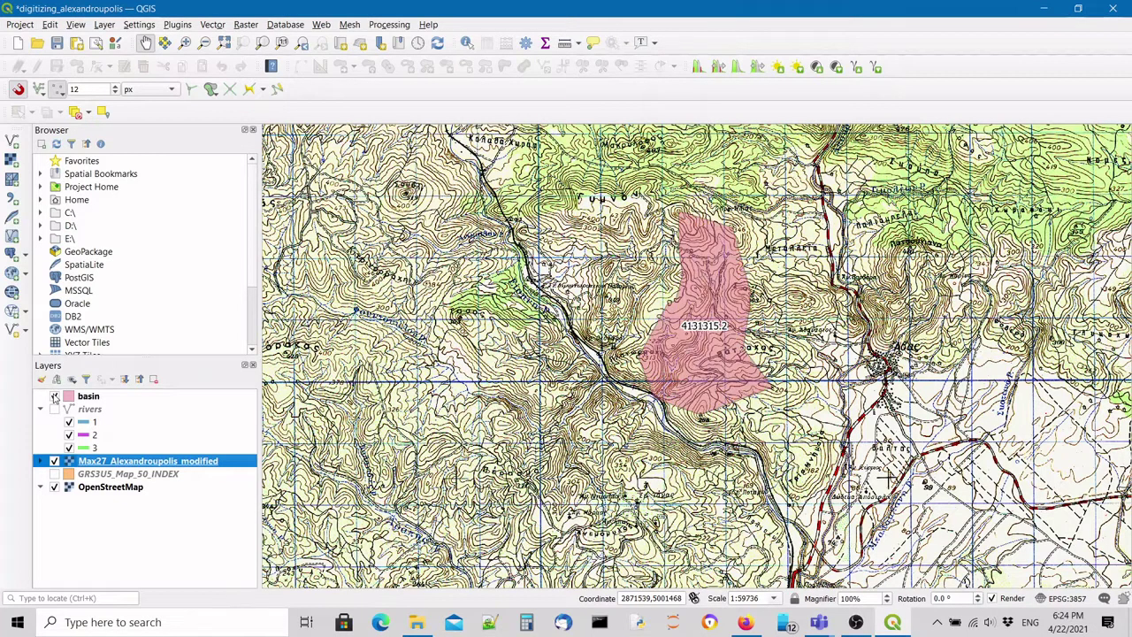
left_click(54, 396)
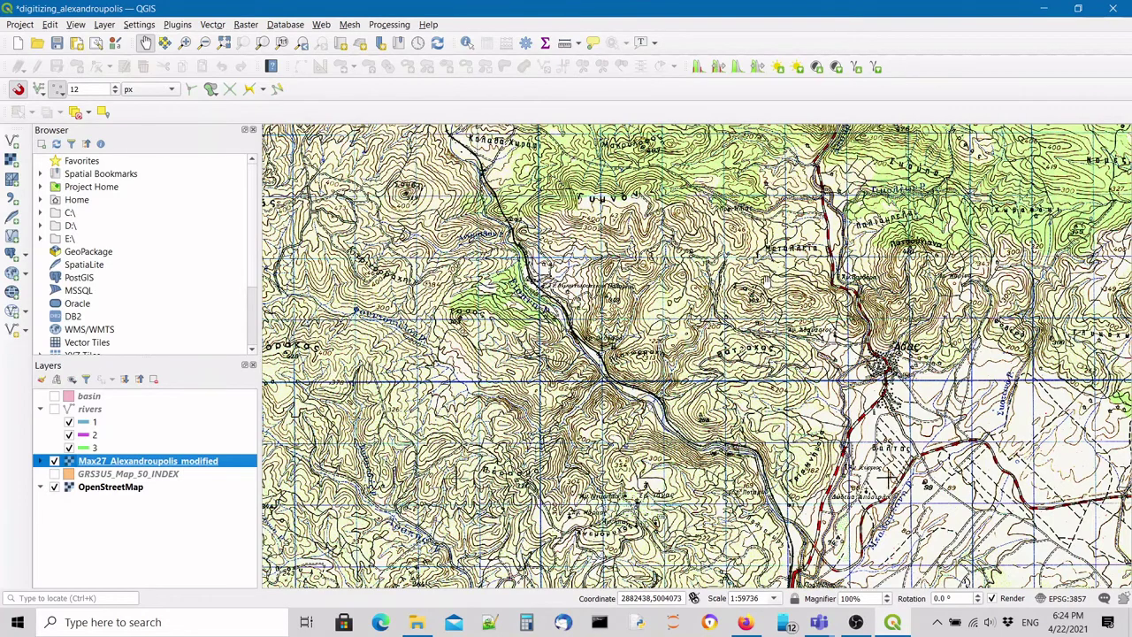
Zoom in and pan until hill 393 and its contour lines fill the canvas.
scroll(778, 281, "up", 1)
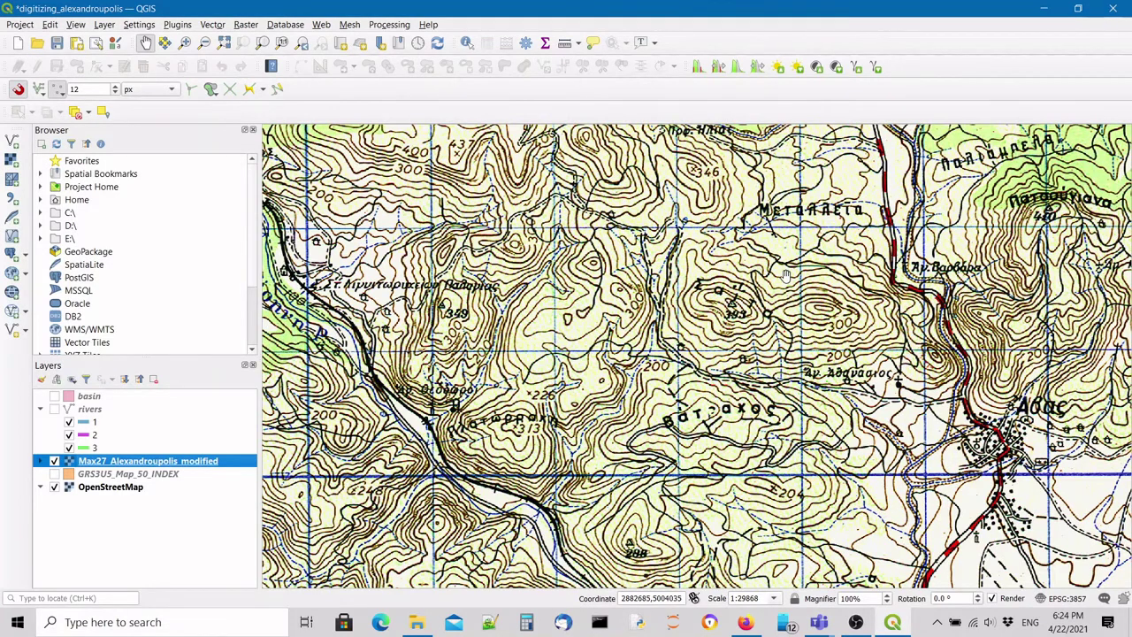
left_click_drag(779, 283, 655, 318)
scroll(628, 331, "up", 1)
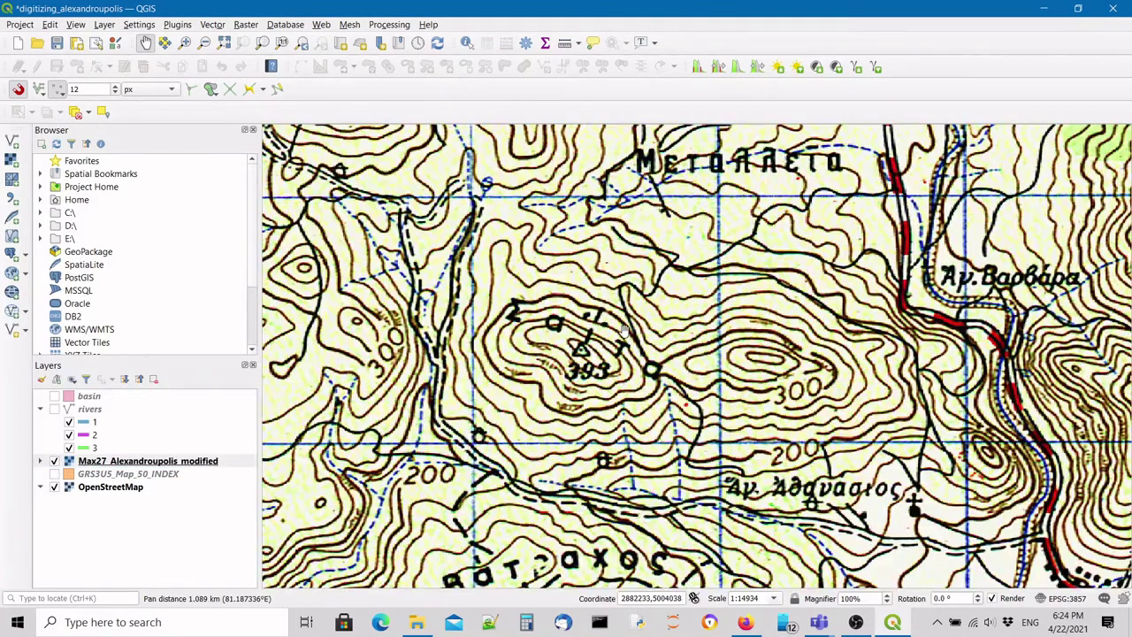
left_click_drag(791, 378, 762, 330)
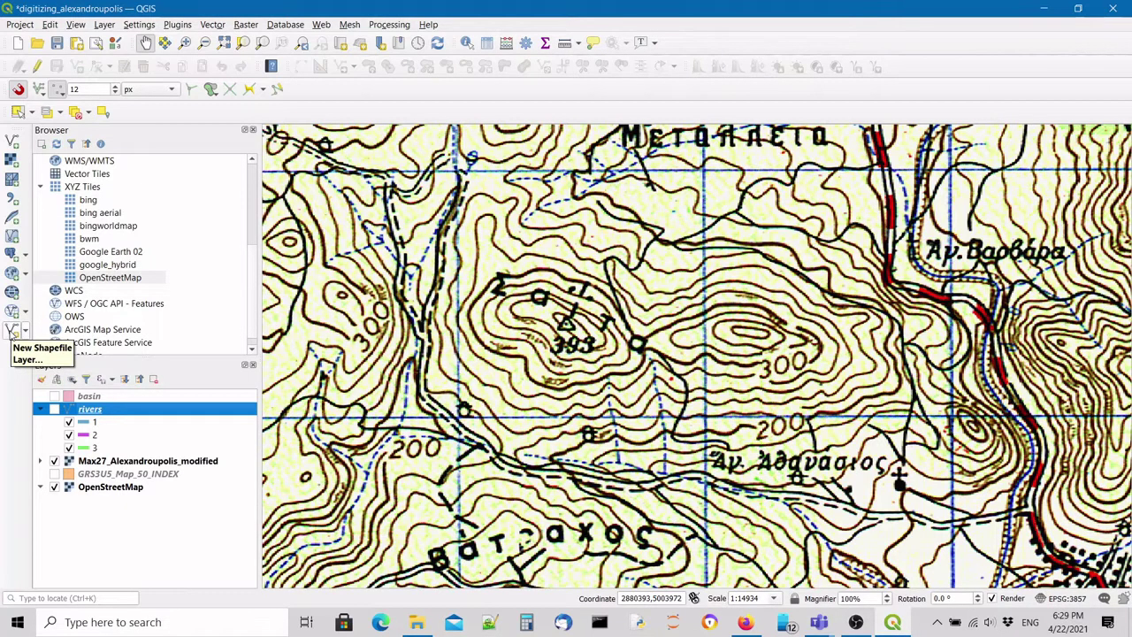
Start a new shapefile layer and browse to the Mathima_9 folder for its file.
left_click(12, 329)
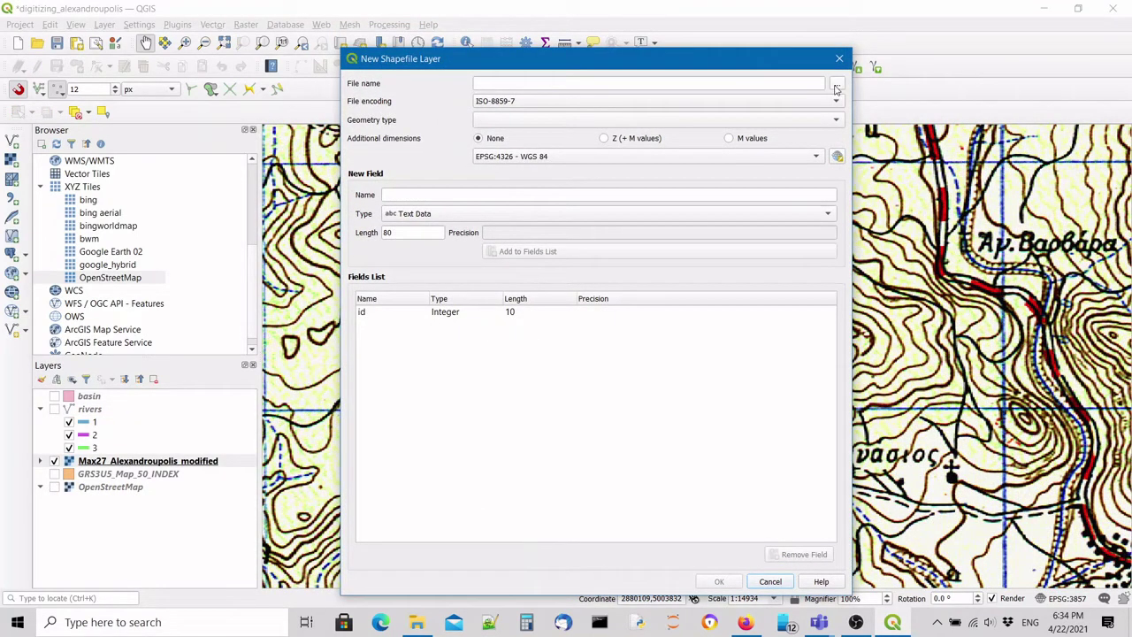
left_click(835, 86)
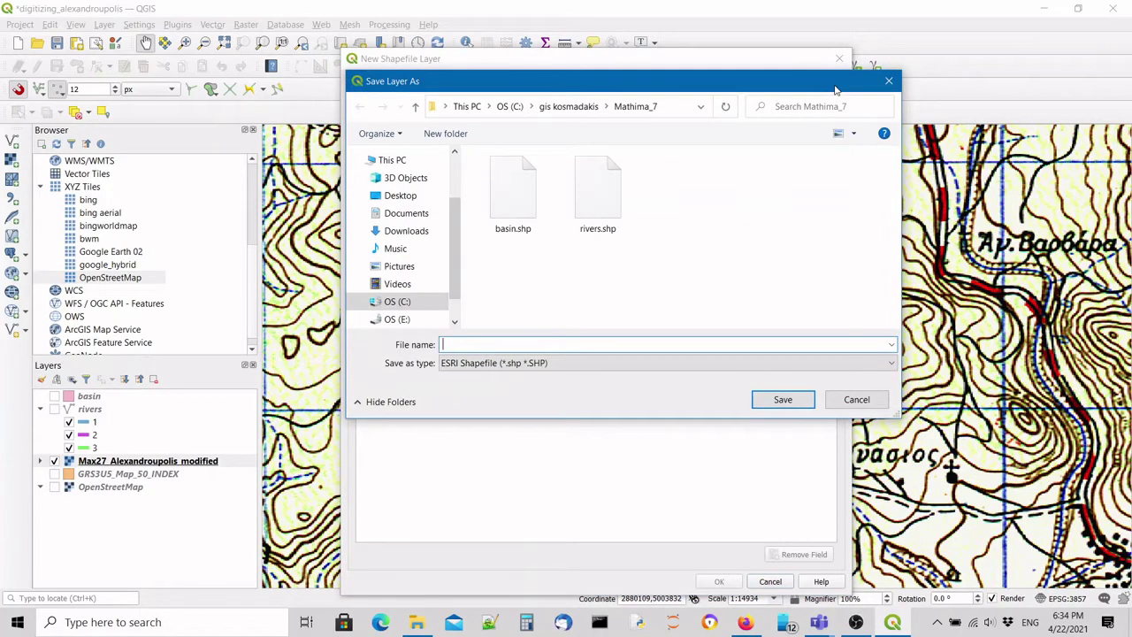
left_click(553, 107)
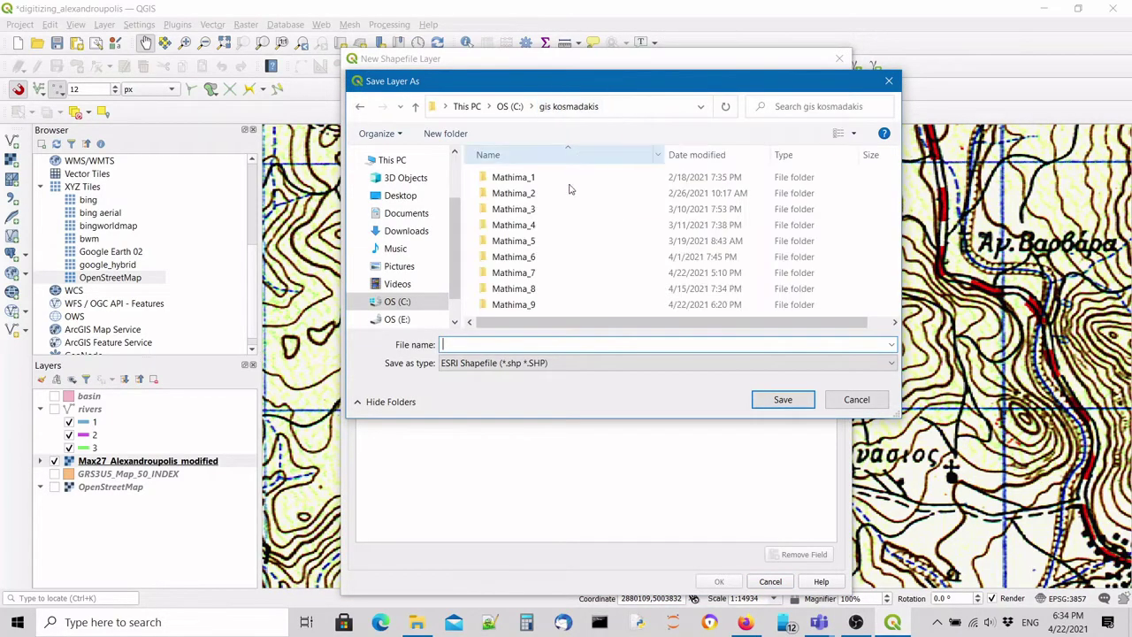
double_click(535, 304)
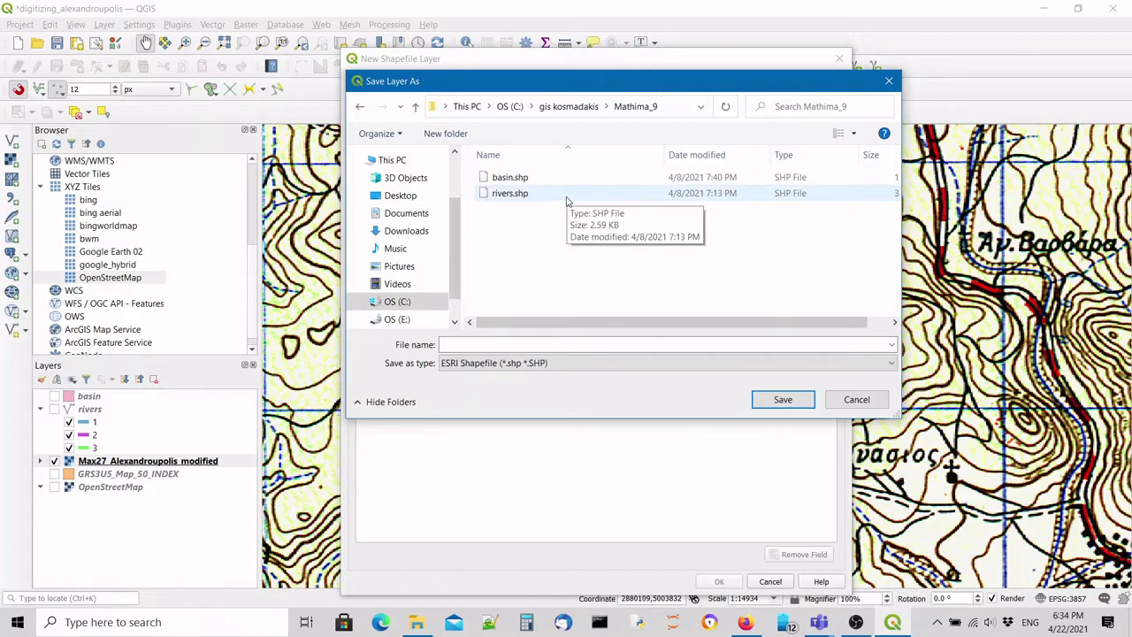
left_click(515, 182)
left_click(510, 193)
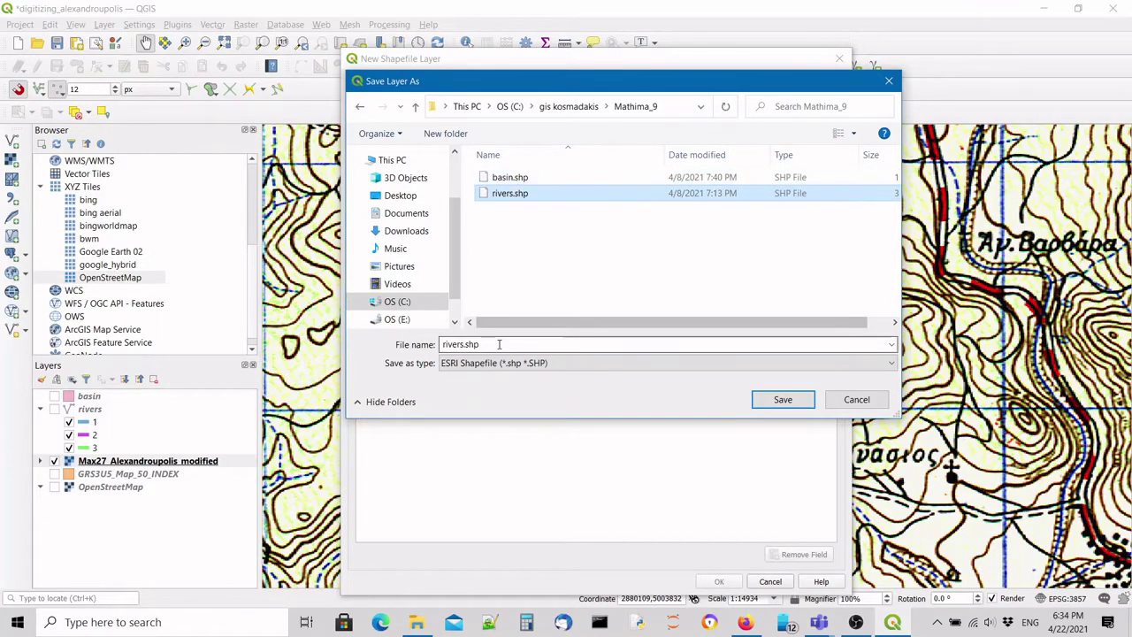
left_click(469, 346)
Type the file name isoheight, then cancel both the save and New Shapefile Layer dialogs.
left_click(463, 344)
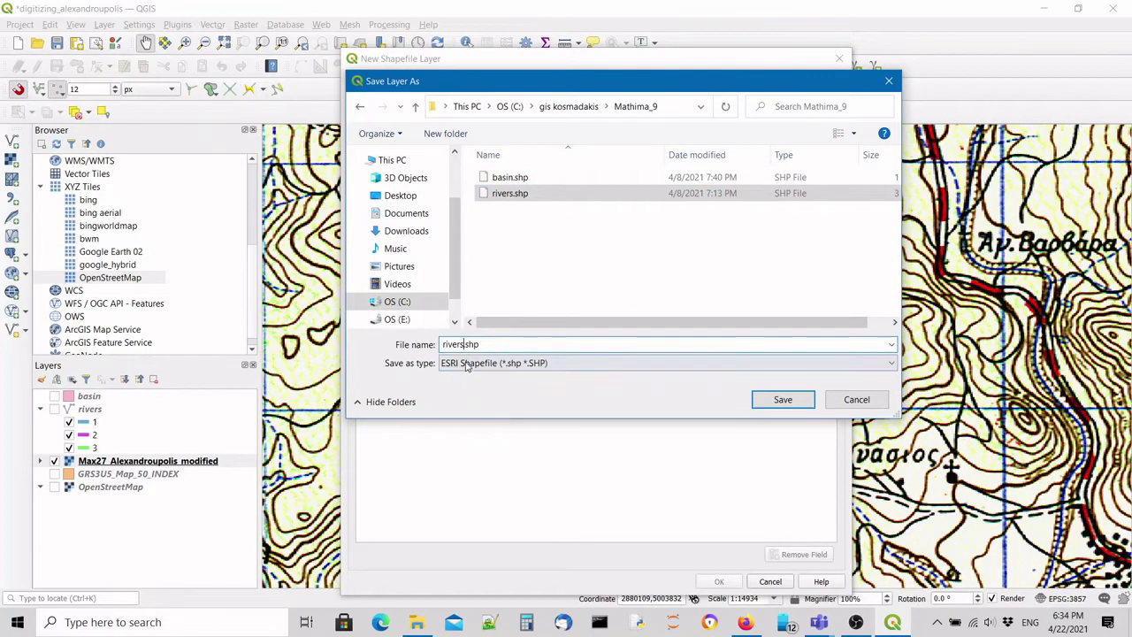
left_click_drag(463, 344, 442, 345)
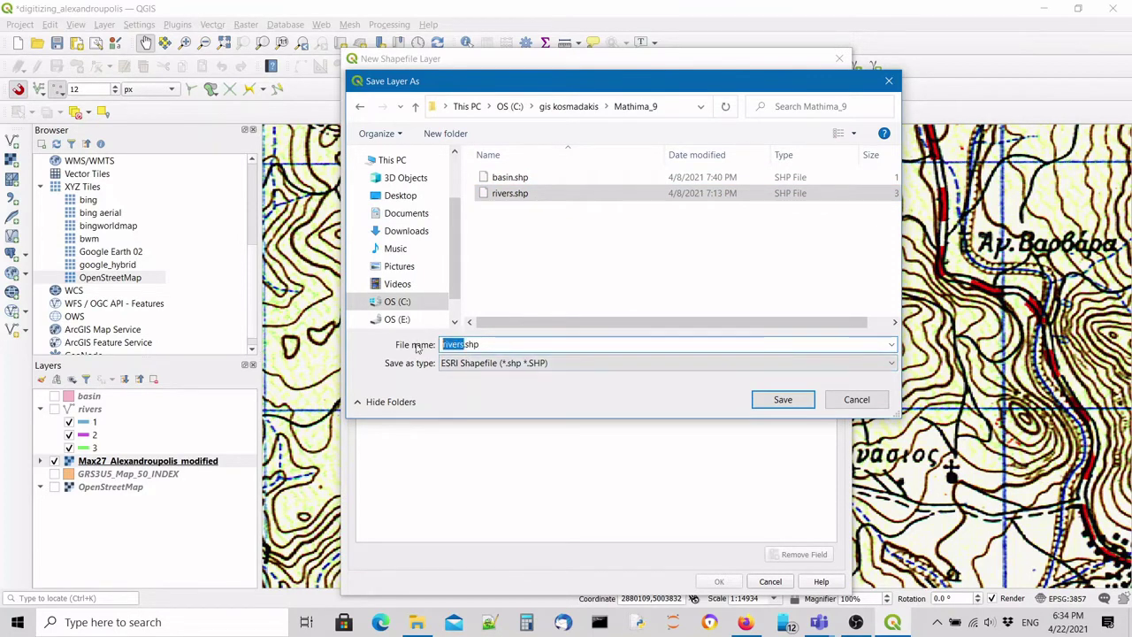
key("BackSpace")
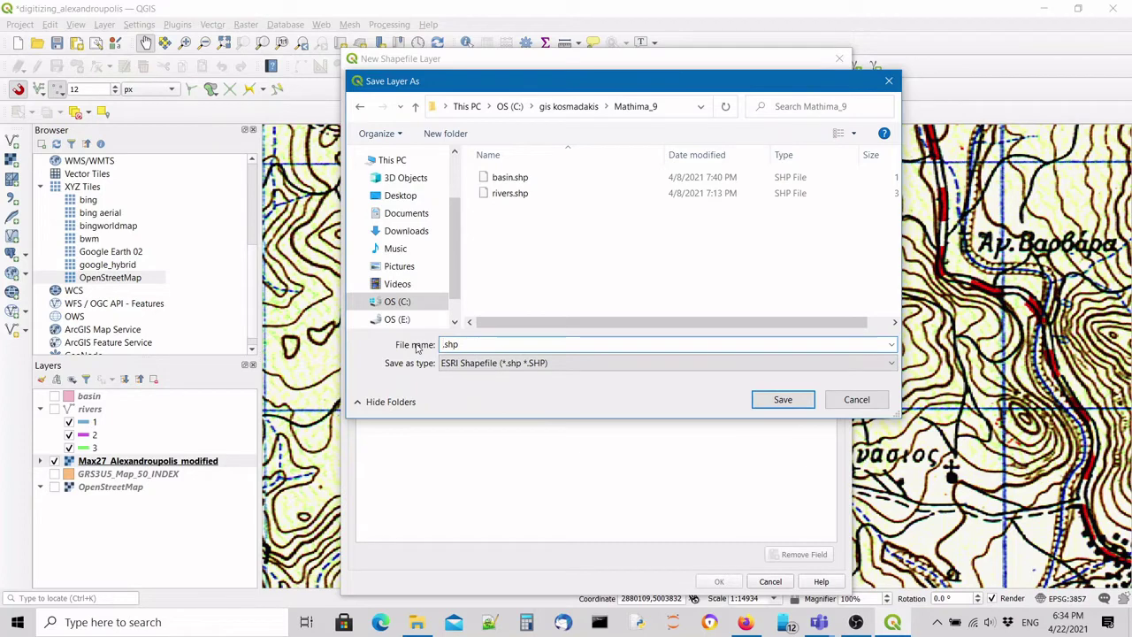
type("iosheight")
left_click(449, 344)
key("shift+Home")
key("BackSpace")
type("iso")
left_click(875, 402)
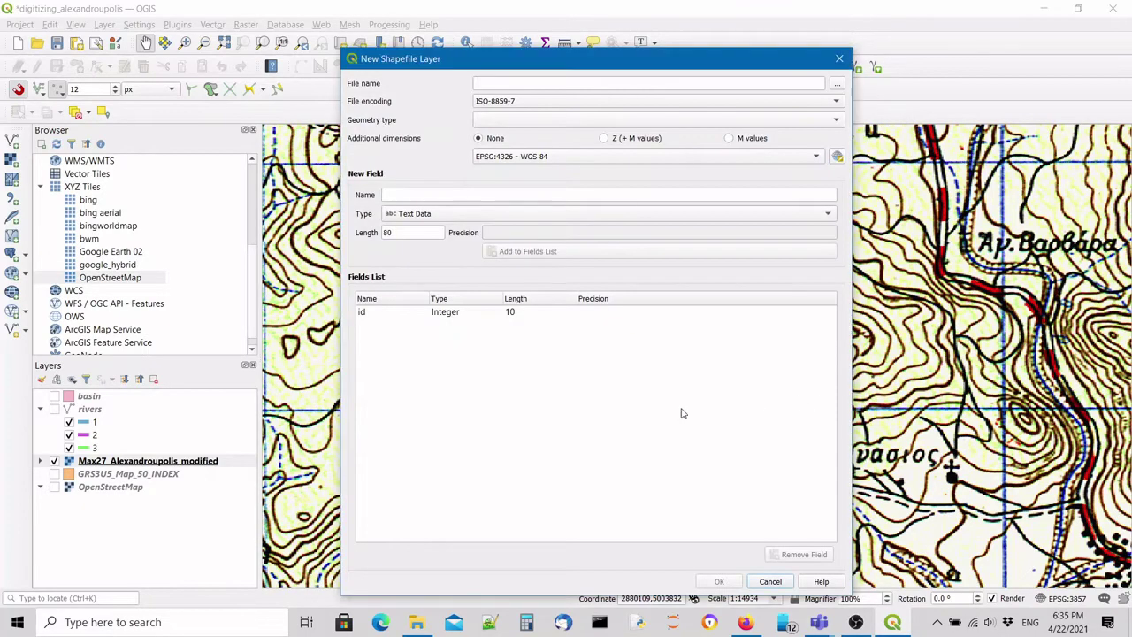
left_click(770, 581)
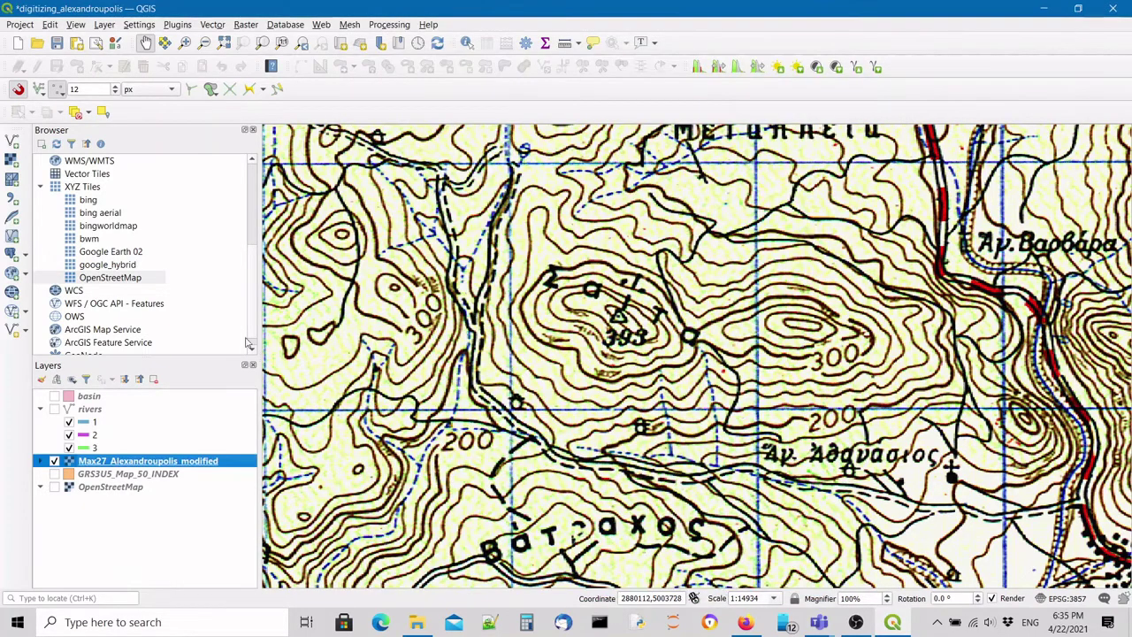
left_click(12, 331)
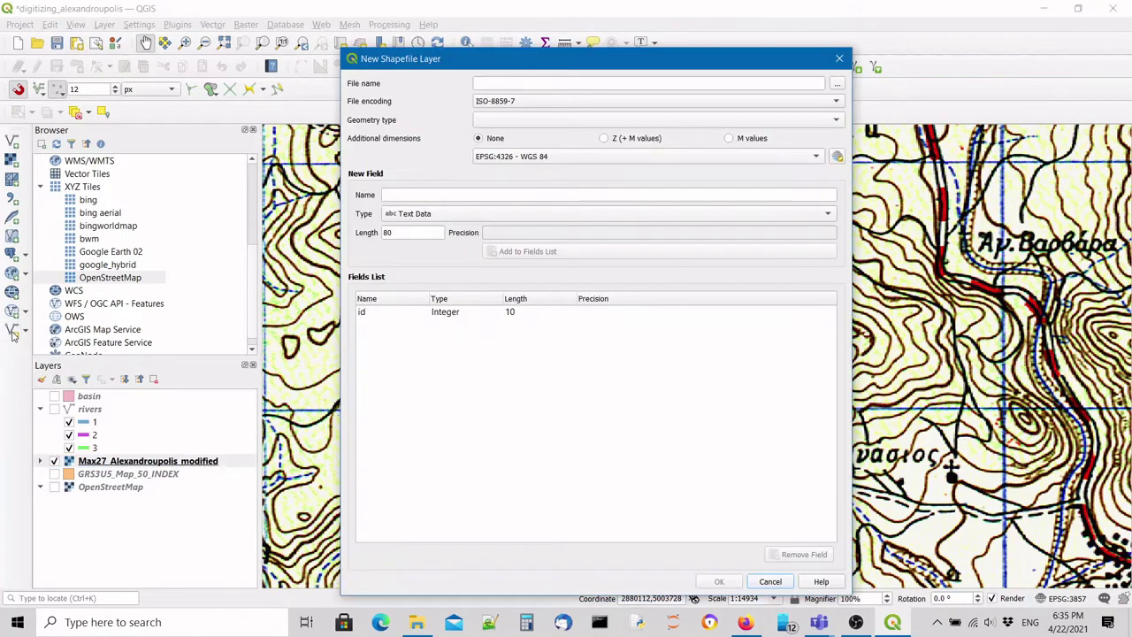
left_click_drag(401, 62, 440, 58)
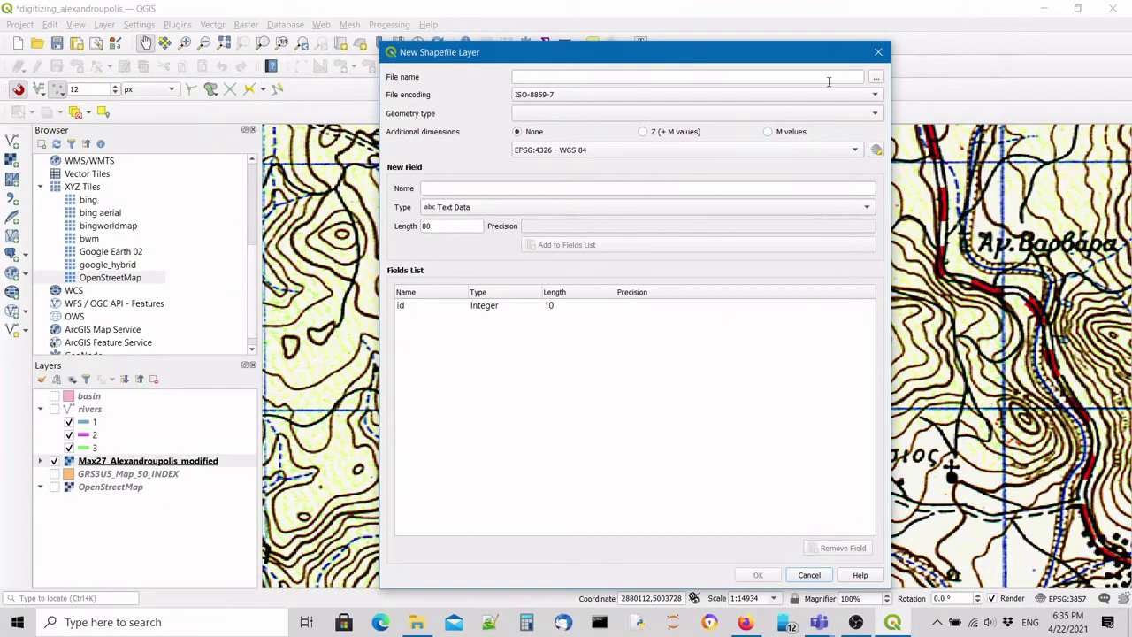
left_click(876, 78)
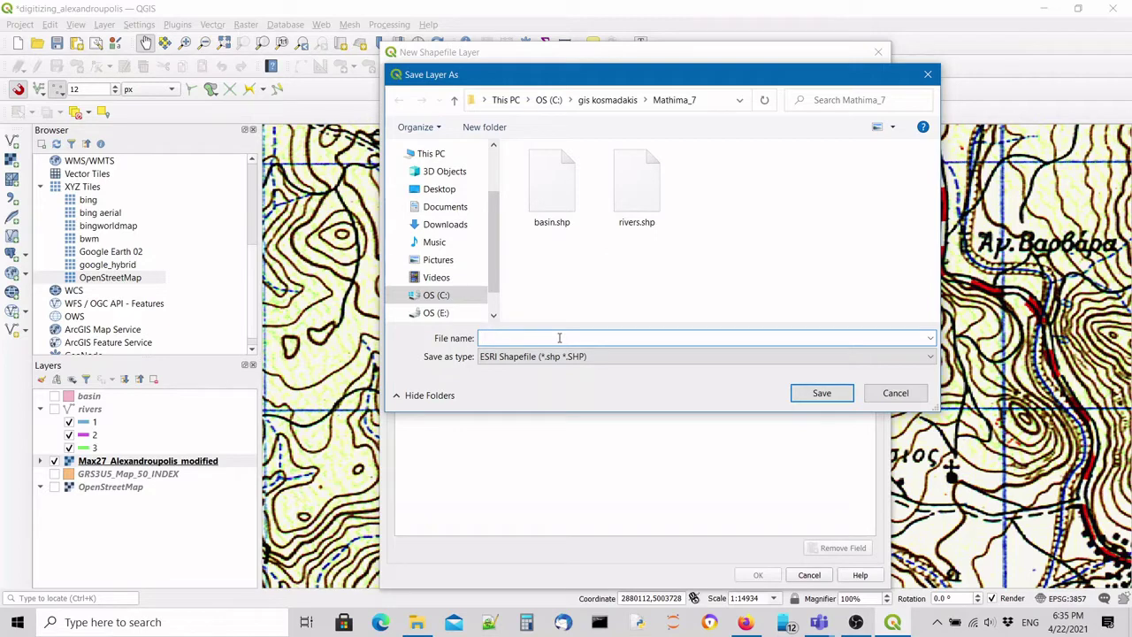
type("iso_heights")
left_click(811, 393)
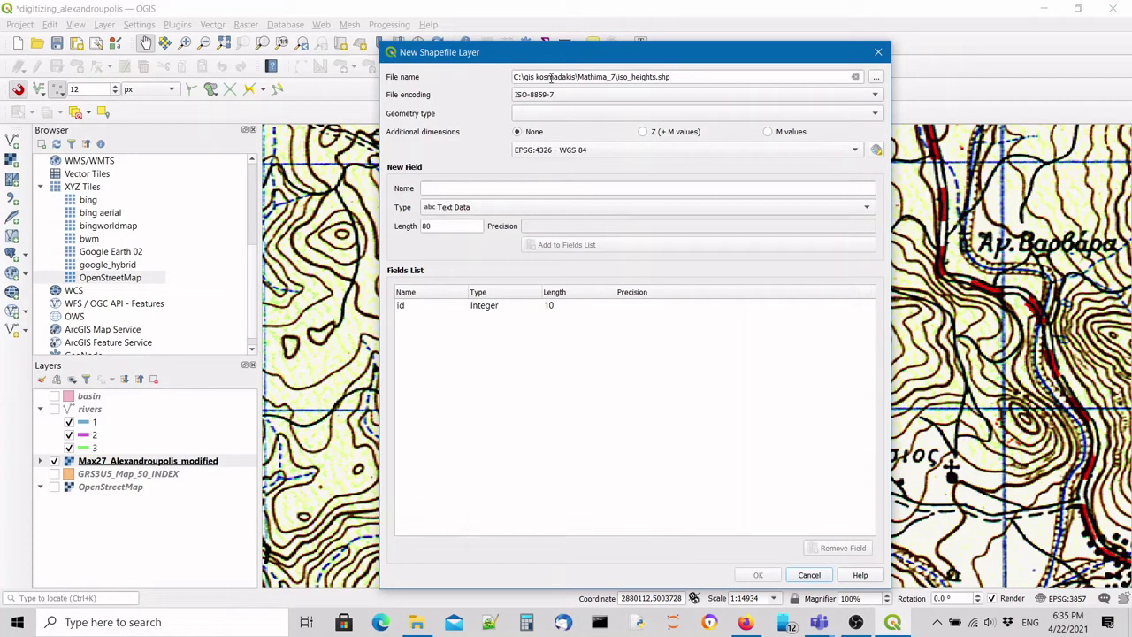
left_click_drag(616, 77, 513, 77)
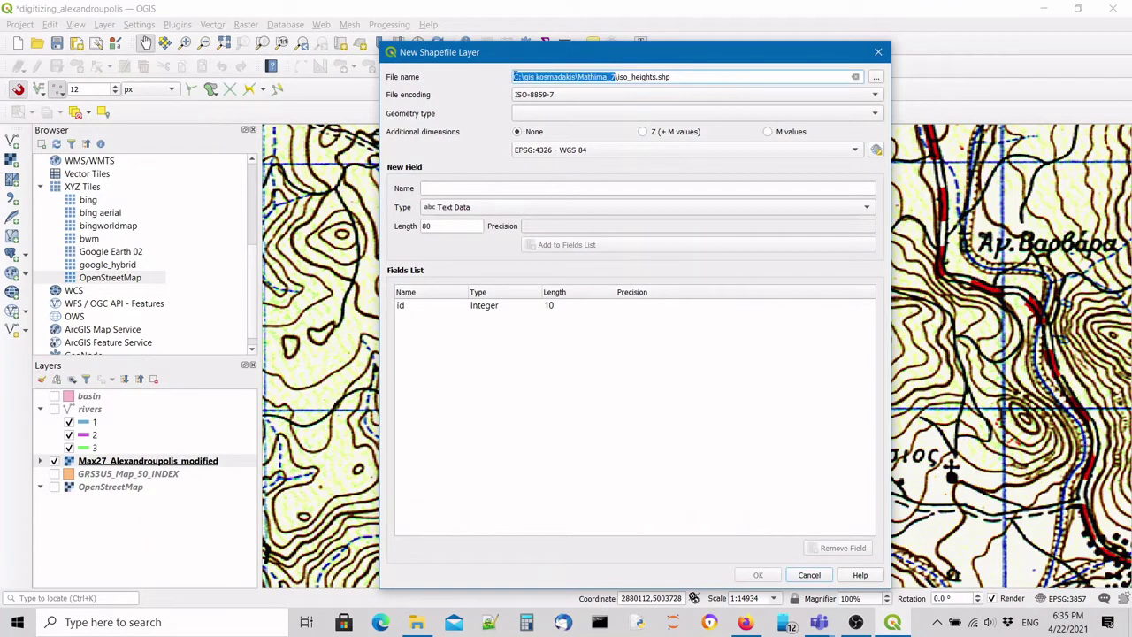
left_click_drag(617, 77, 688, 77)
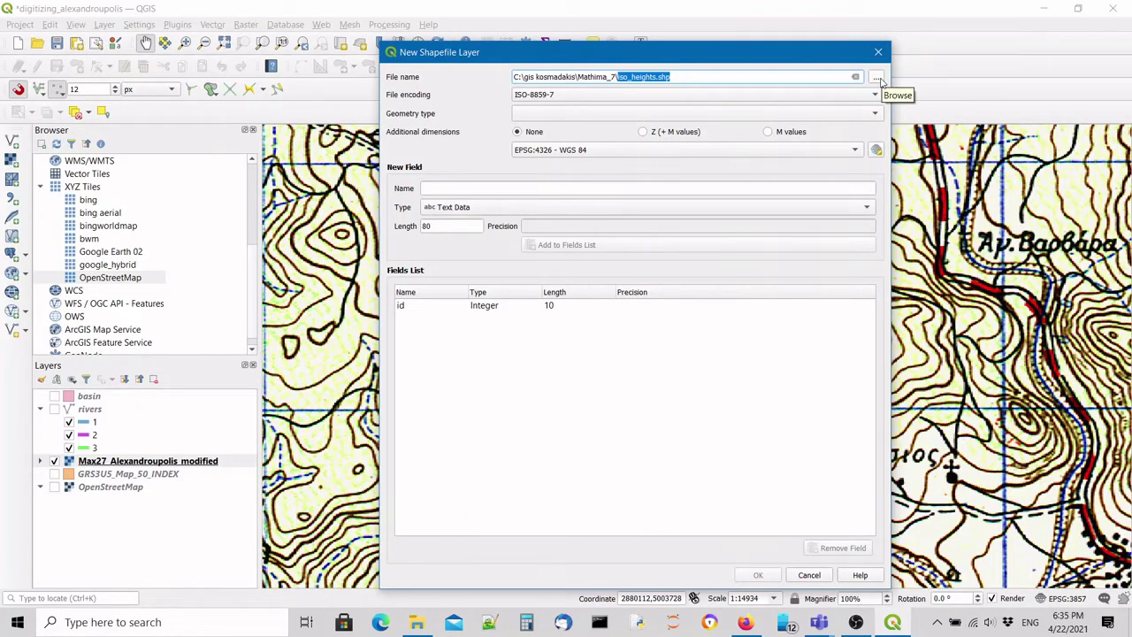
left_click(522, 115)
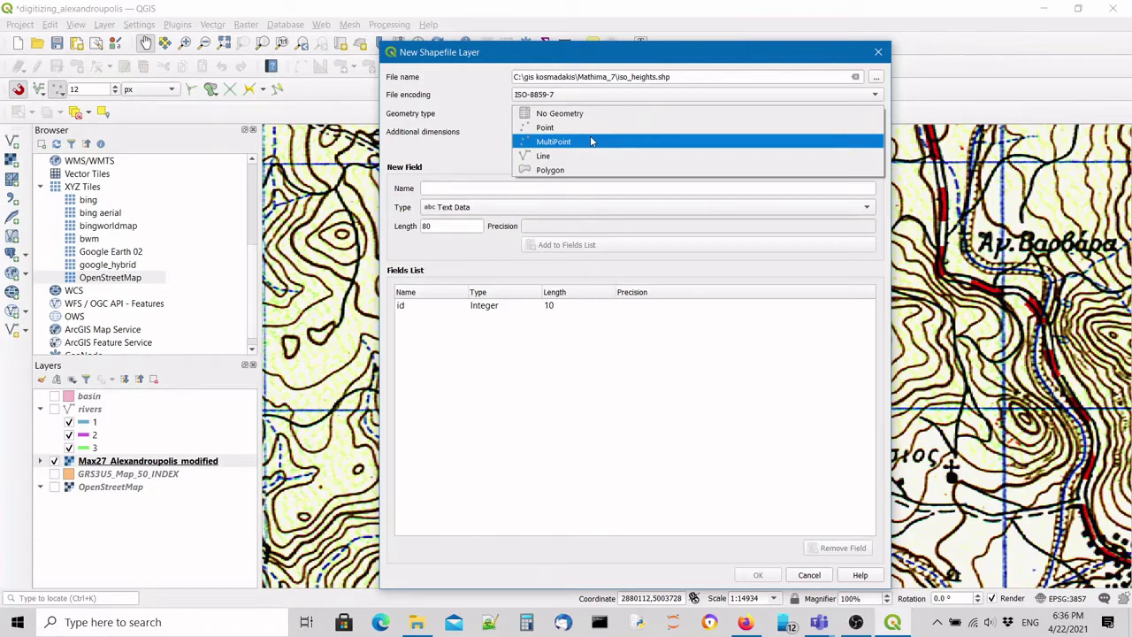
left_click(584, 156)
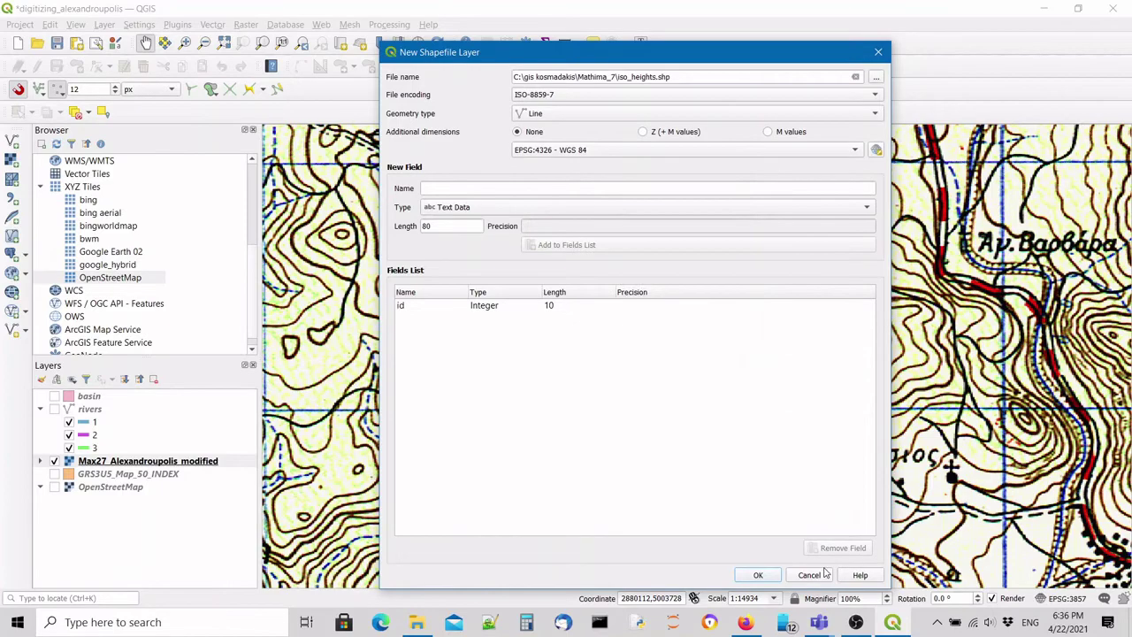
left_click(811, 574)
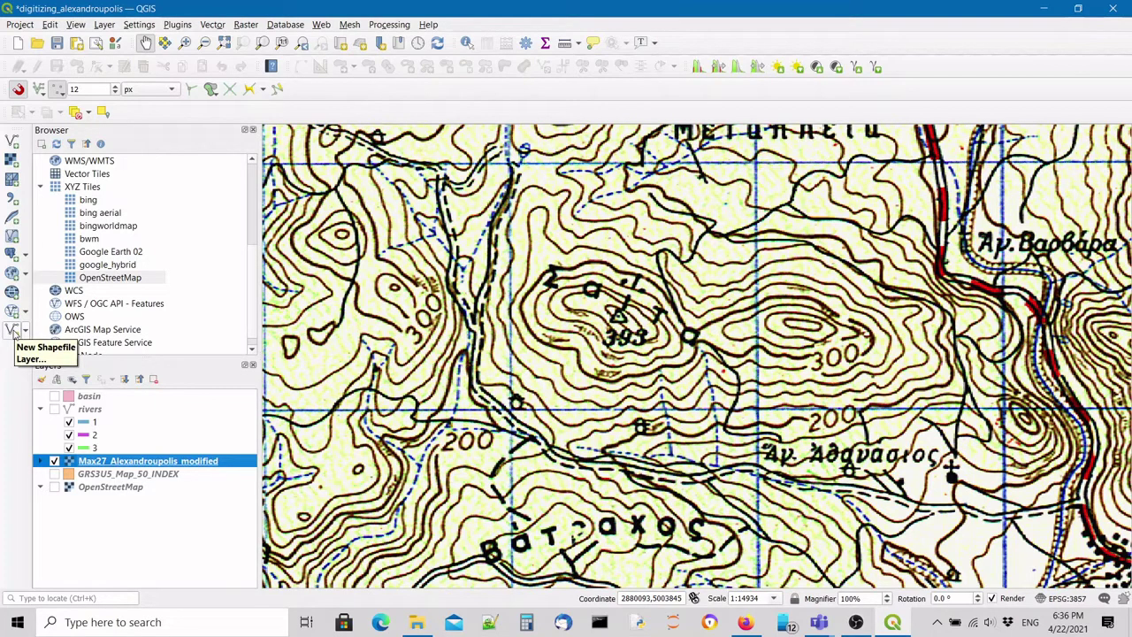
Reopen New Shapefile Layer and save its file as iso_heights.shp in Mathima_9.
left_click(13, 329)
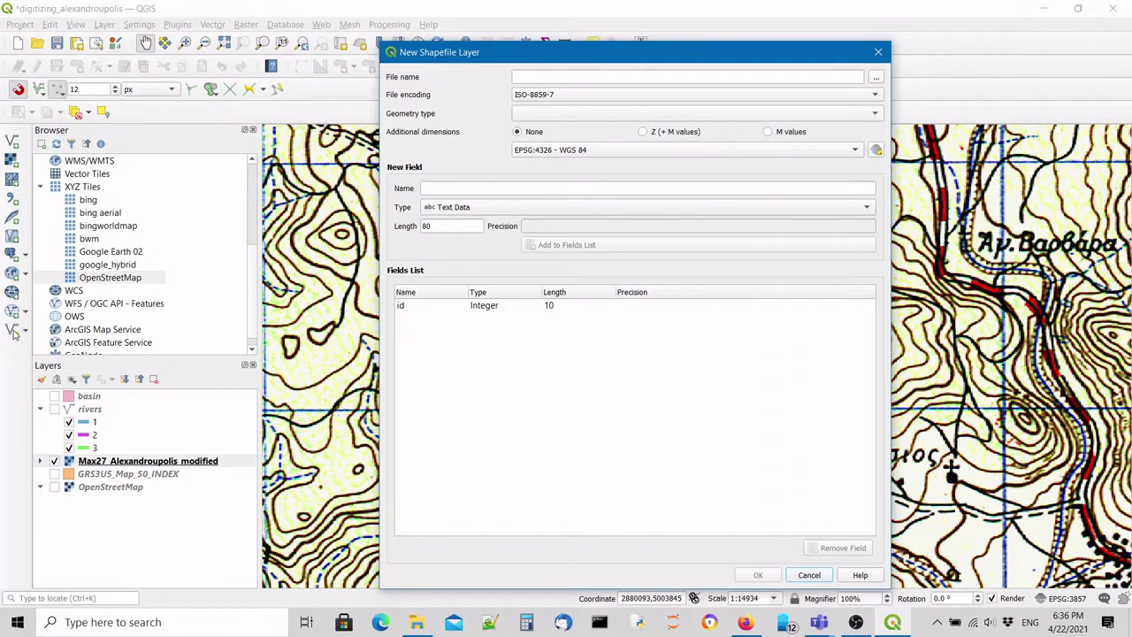
left_click_drag(434, 56, 491, 27)
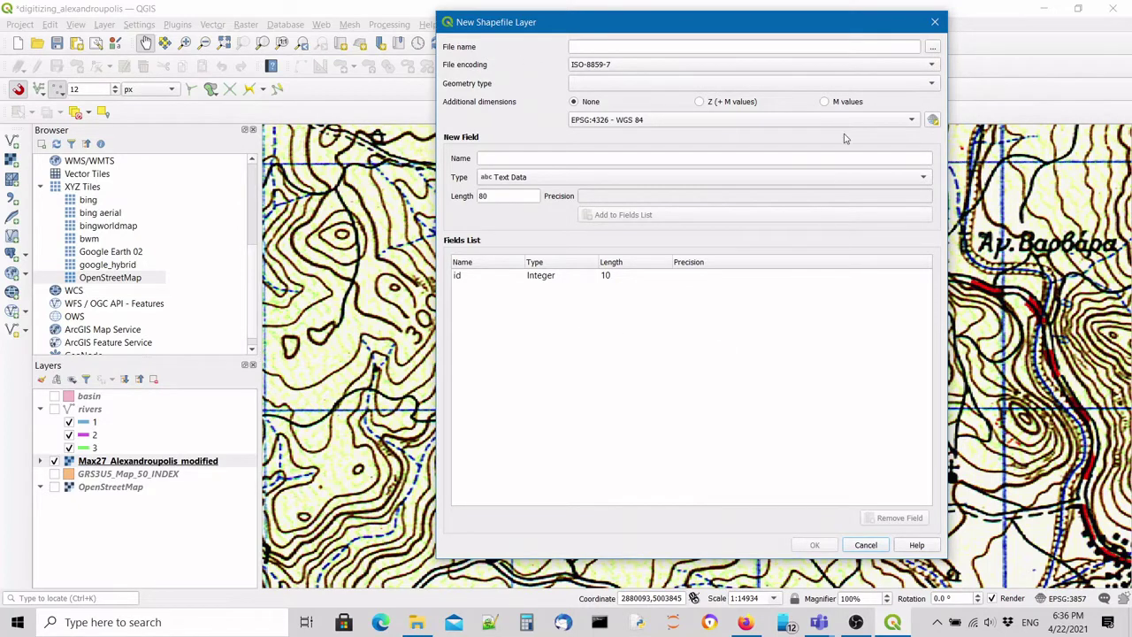
left_click(936, 47)
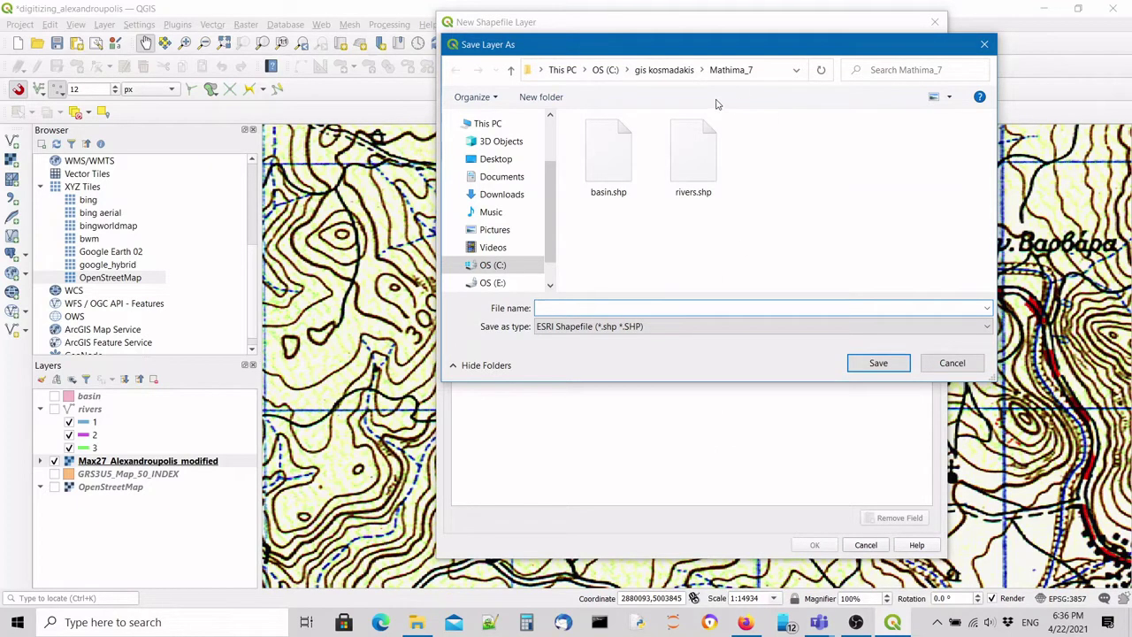
left_click(661, 70)
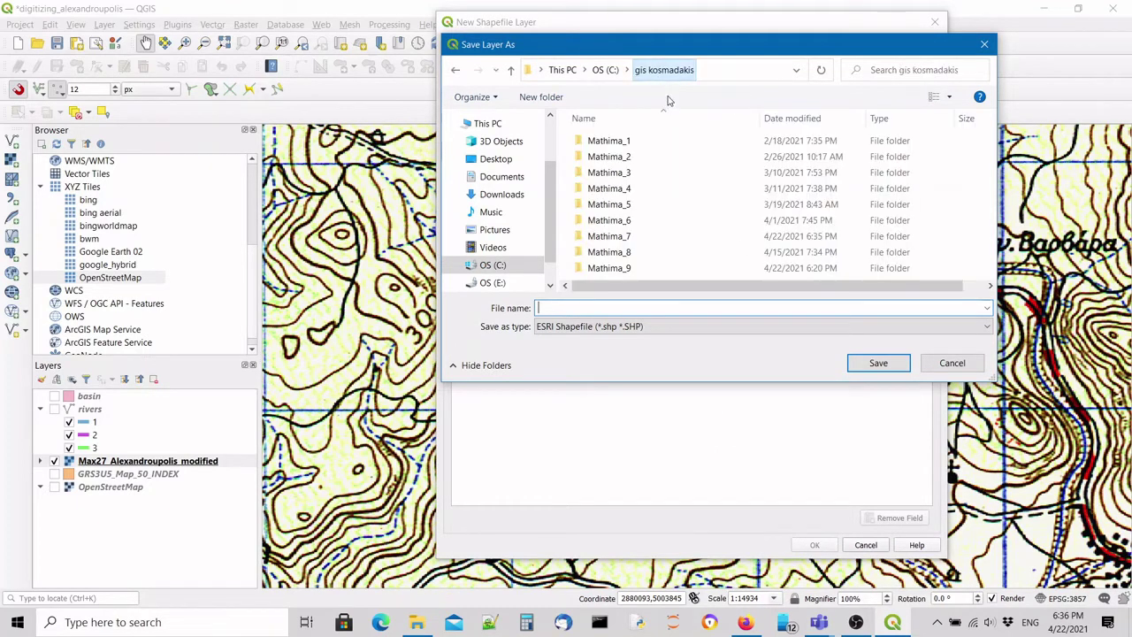
double_click(608, 268)
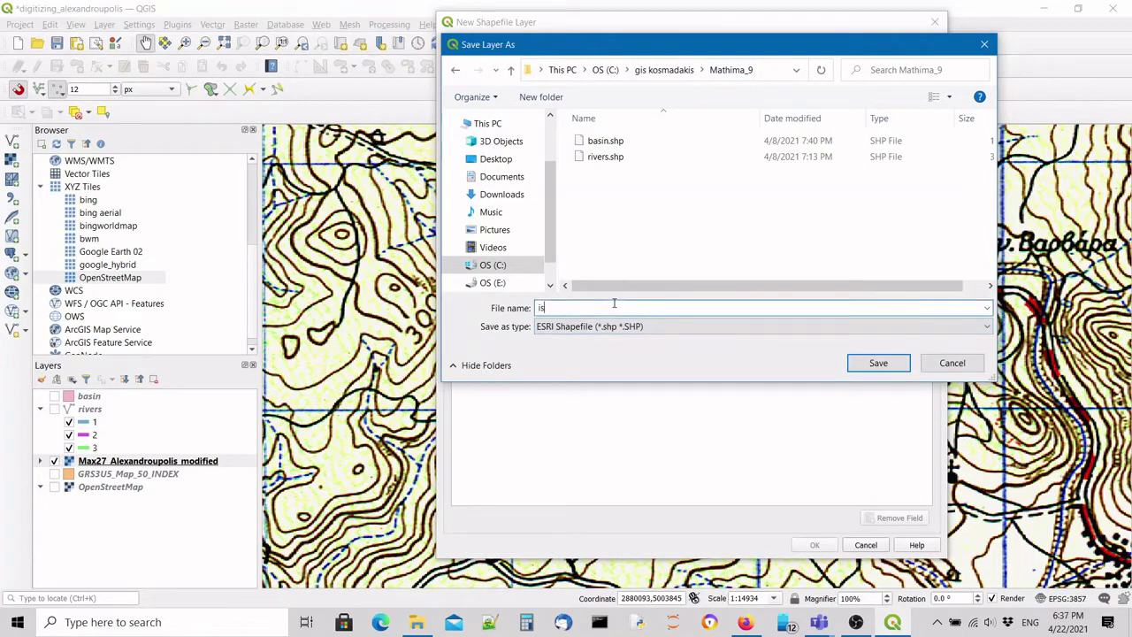
type("o_heights")
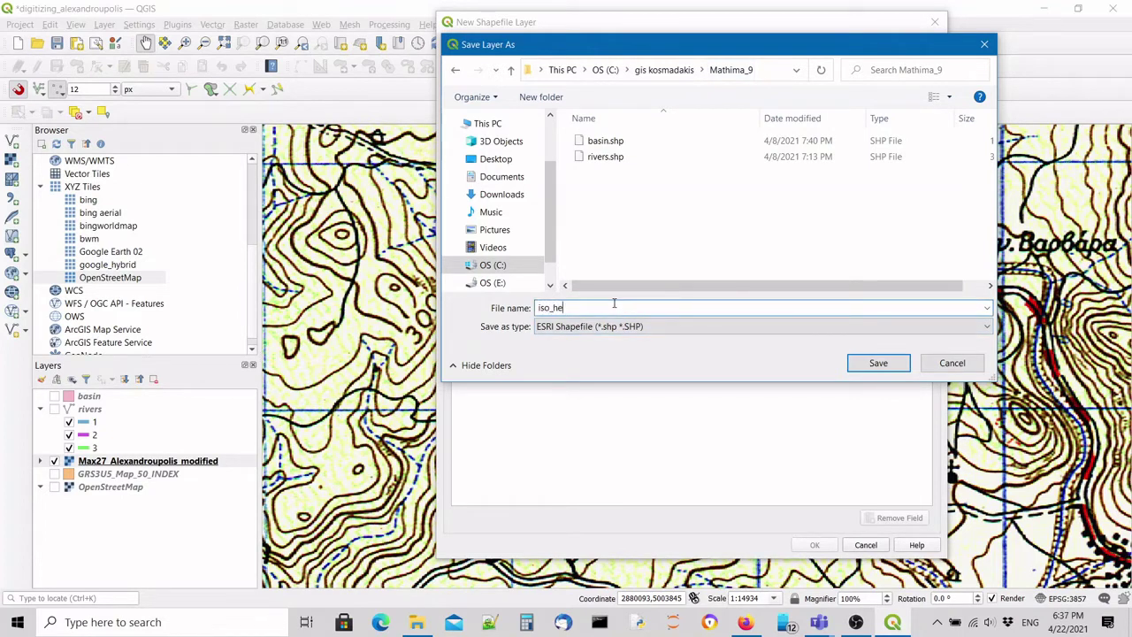
left_click(895, 363)
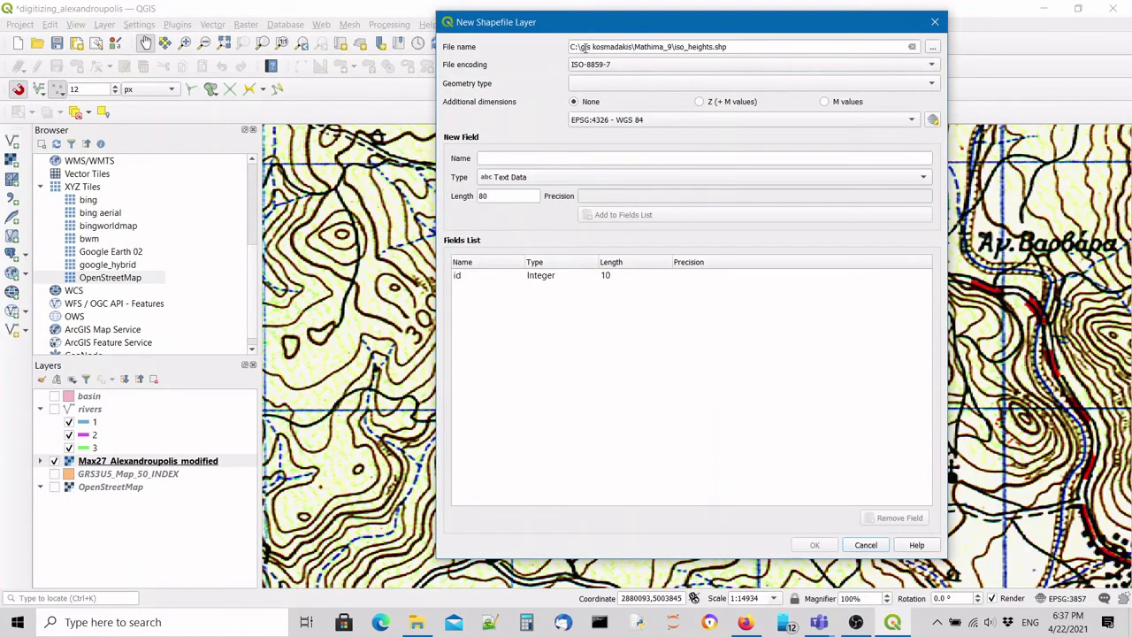
left_click_drag(570, 46, 674, 46)
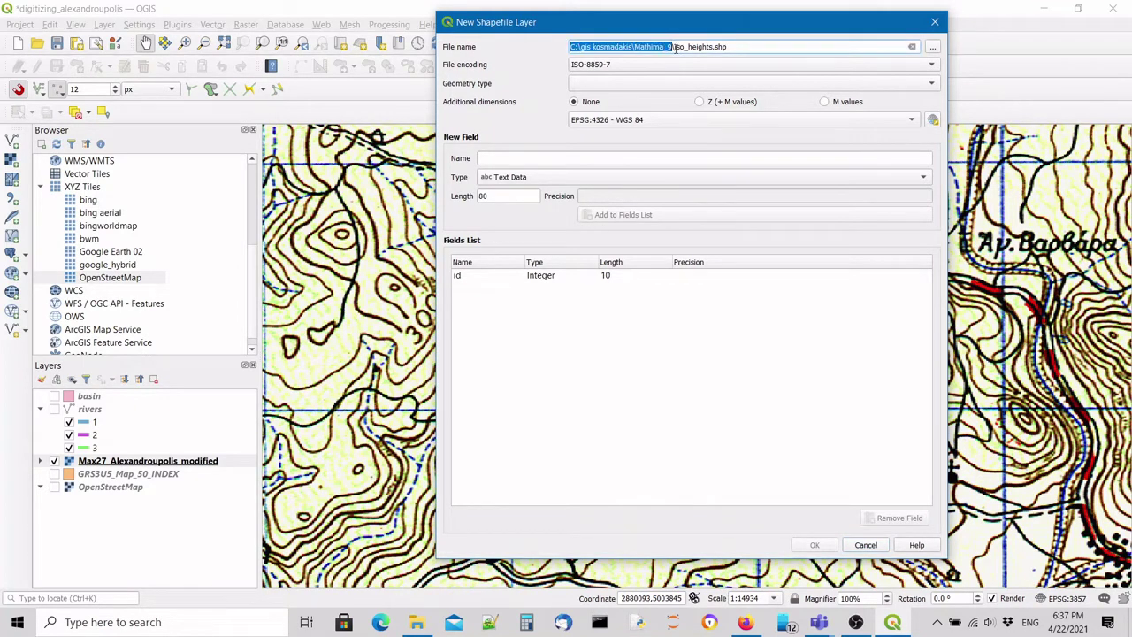
left_click(676, 47)
left_click_drag(676, 47, 725, 47)
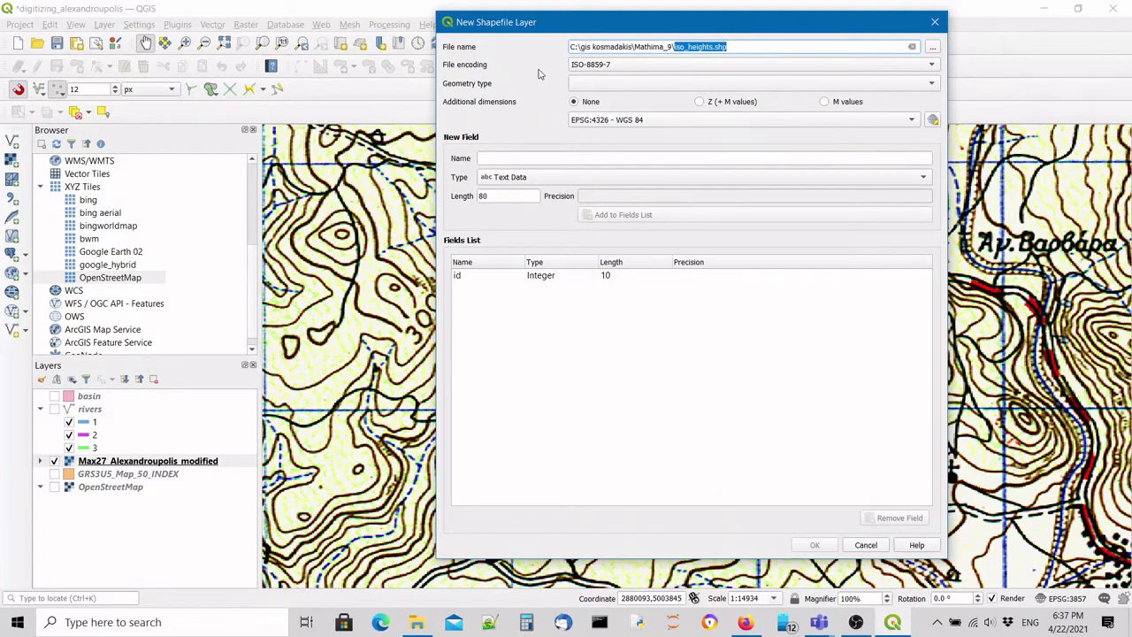
Choose Line as the iso_heights layer's geometry type.
left_click(619, 83)
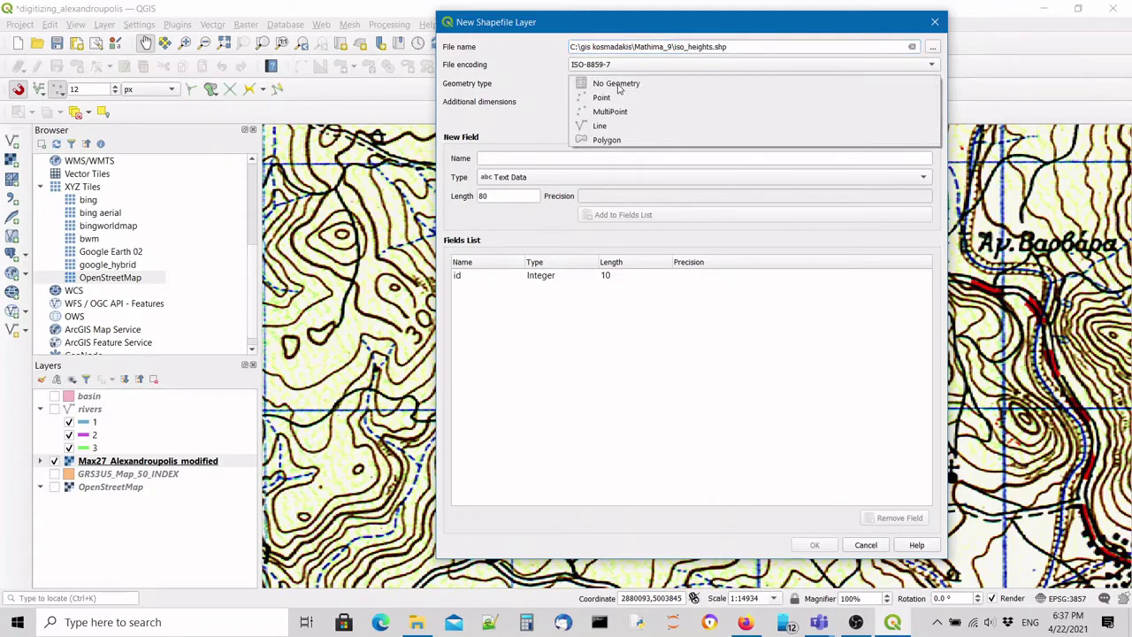
left_click(622, 126)
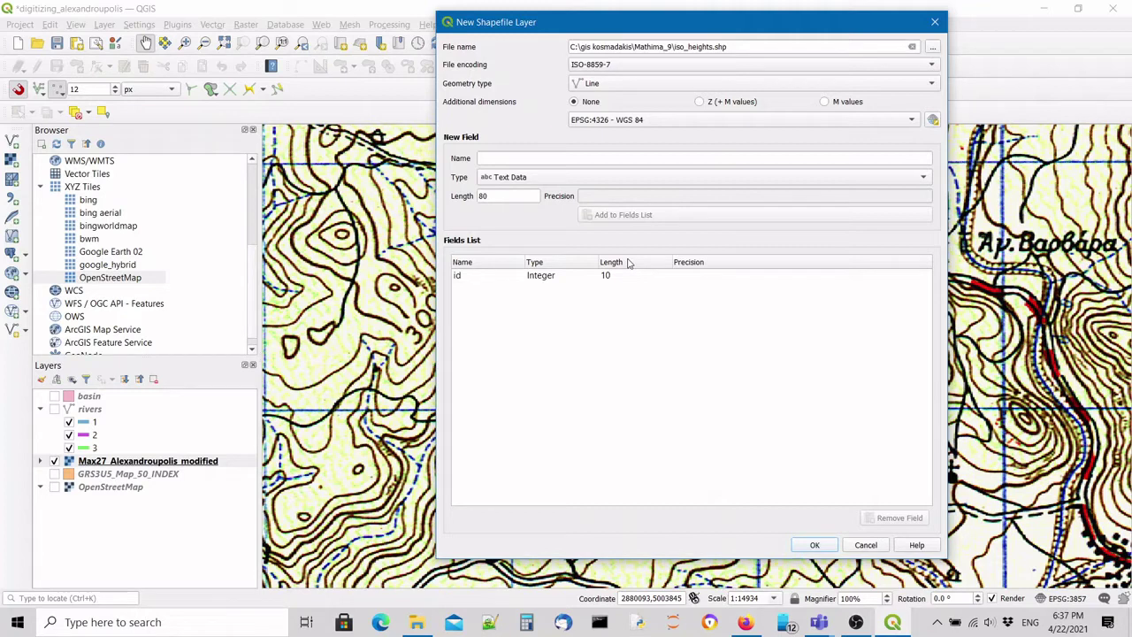
left_click(605, 160)
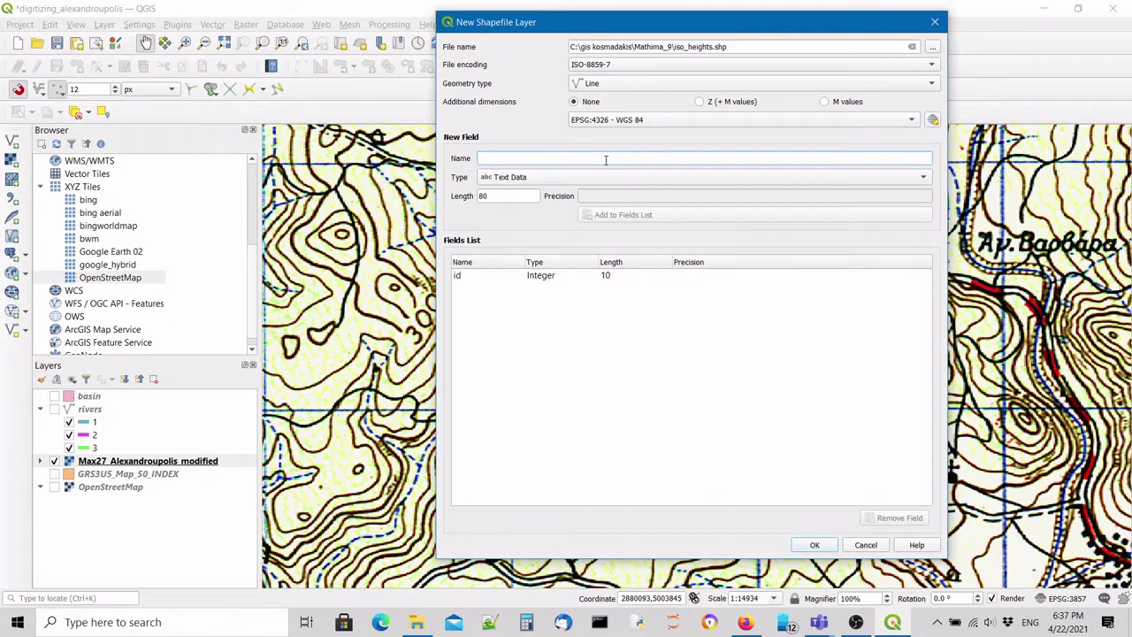
Add an Integer field named height with length 10.
type("height")
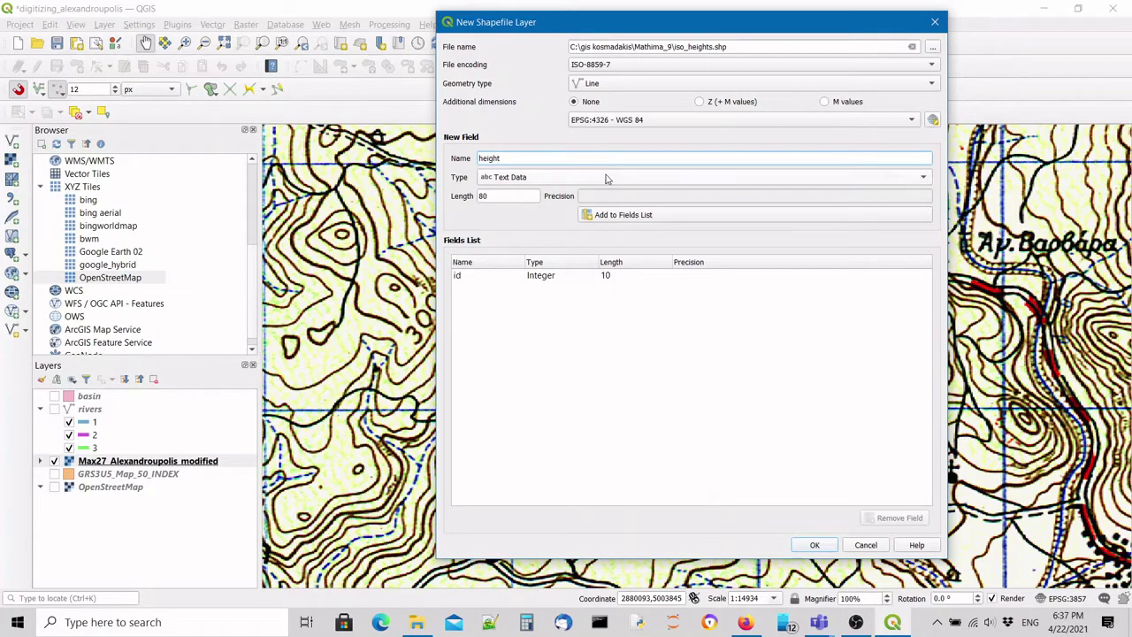
left_click(607, 178)
left_click(576, 191)
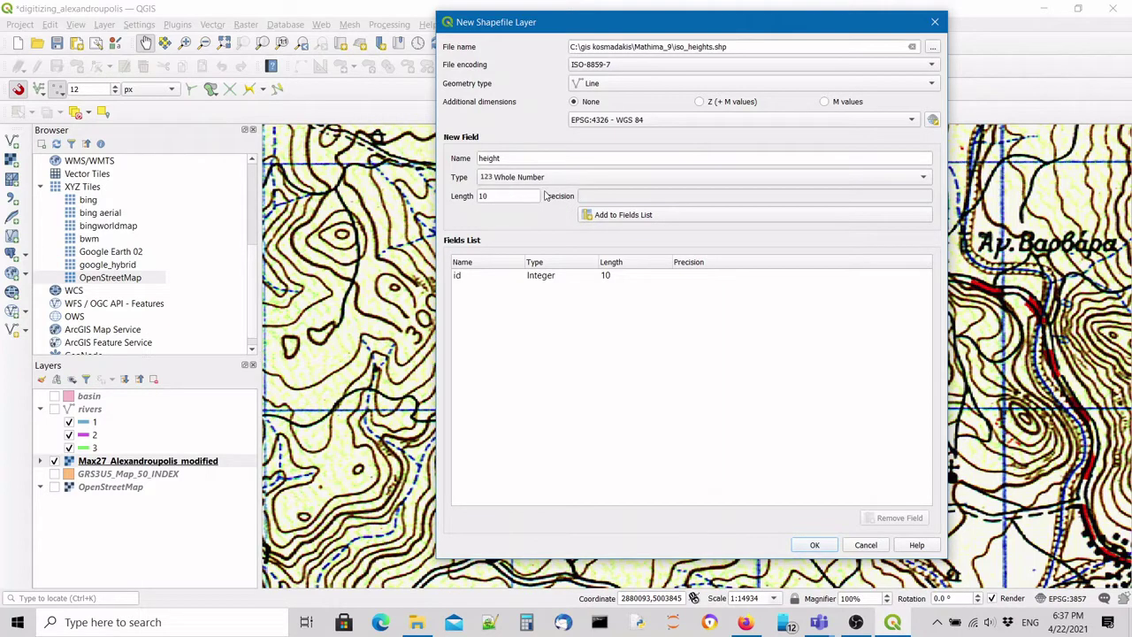
double_click(490, 196)
left_click(612, 215)
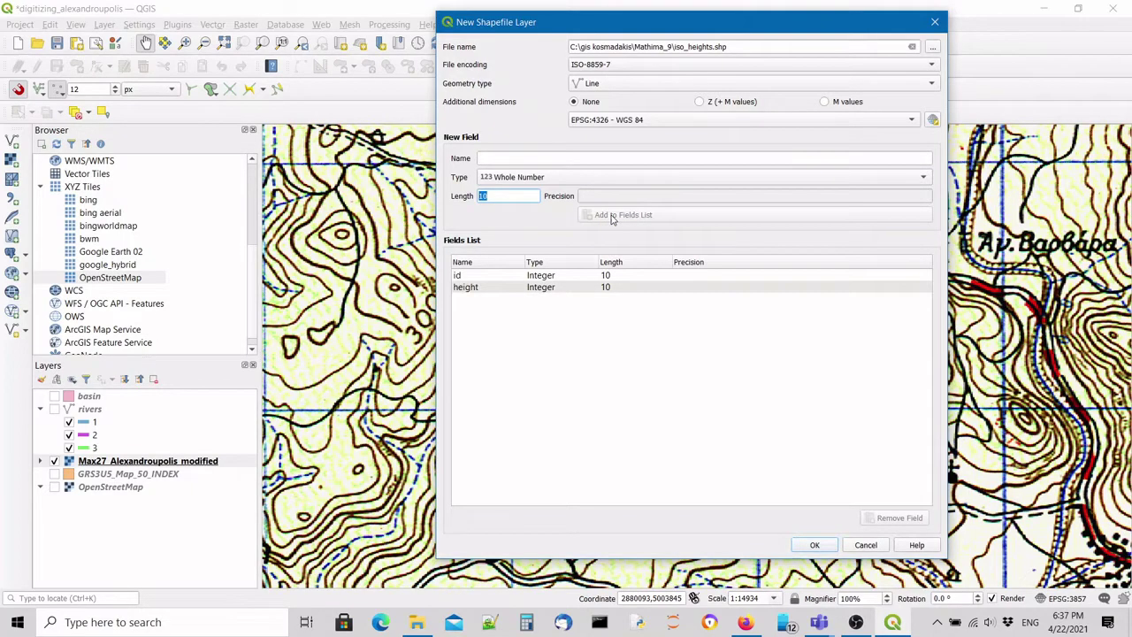
Check the id and height fields and create the iso_heights line layer.
left_click(482, 276)
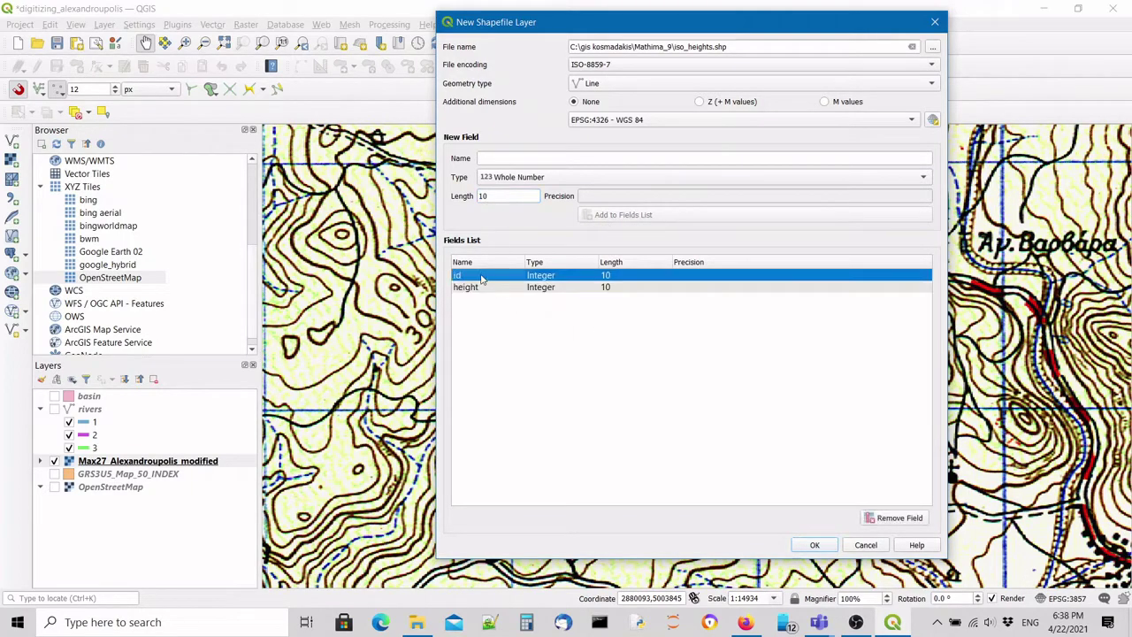
left_click(480, 287)
left_click(479, 277)
left_click(479, 290)
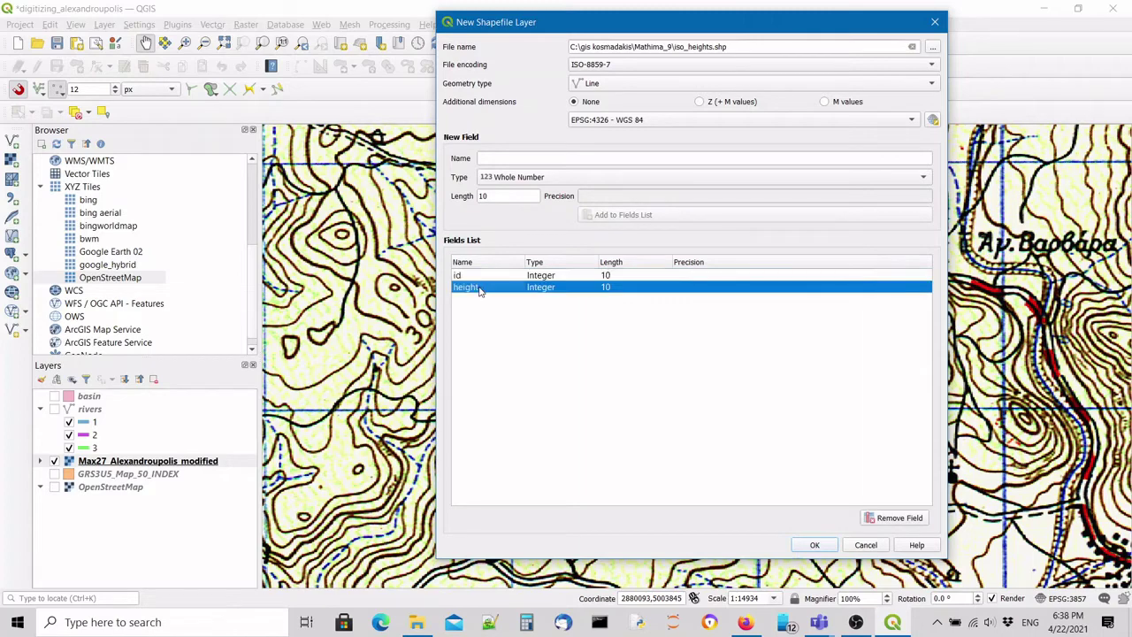
left_click(478, 276)
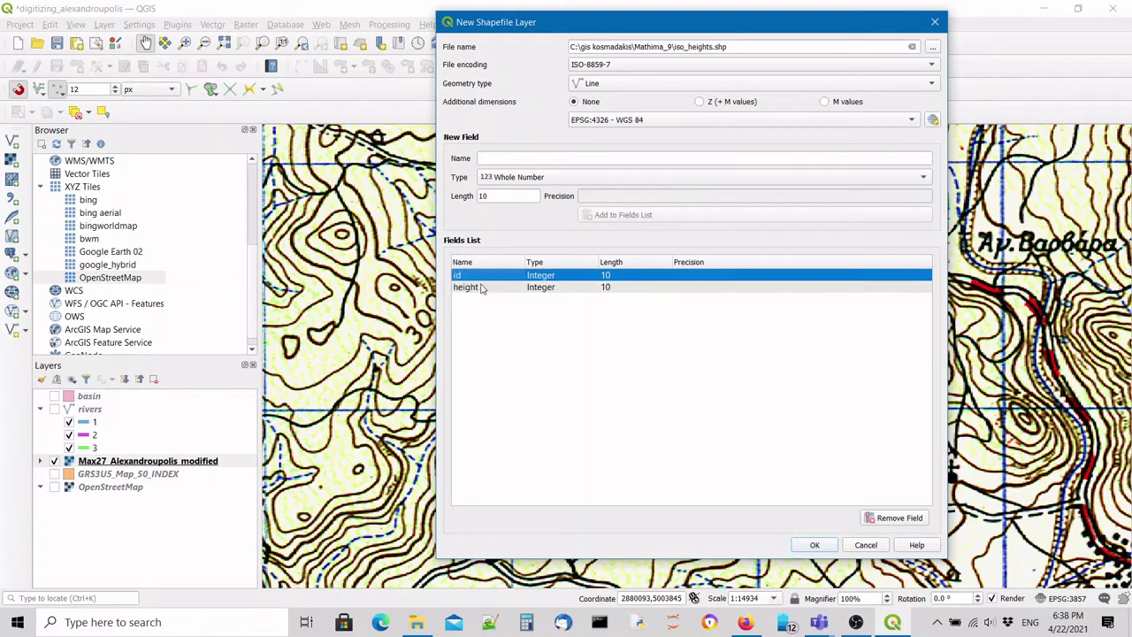
left_click(483, 289)
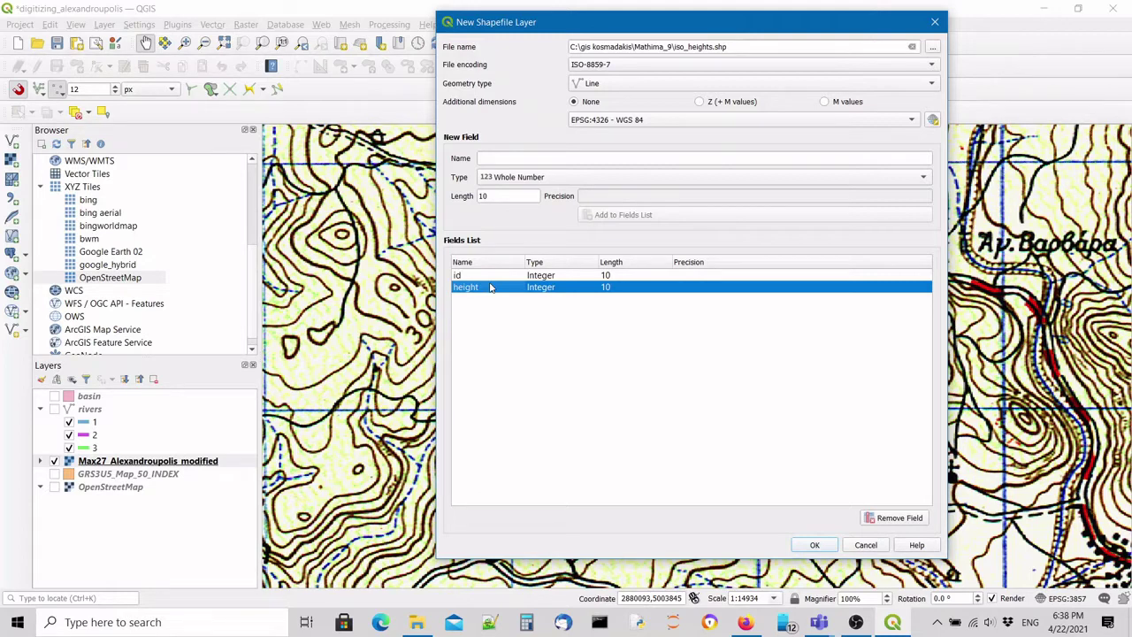
left_click(813, 545)
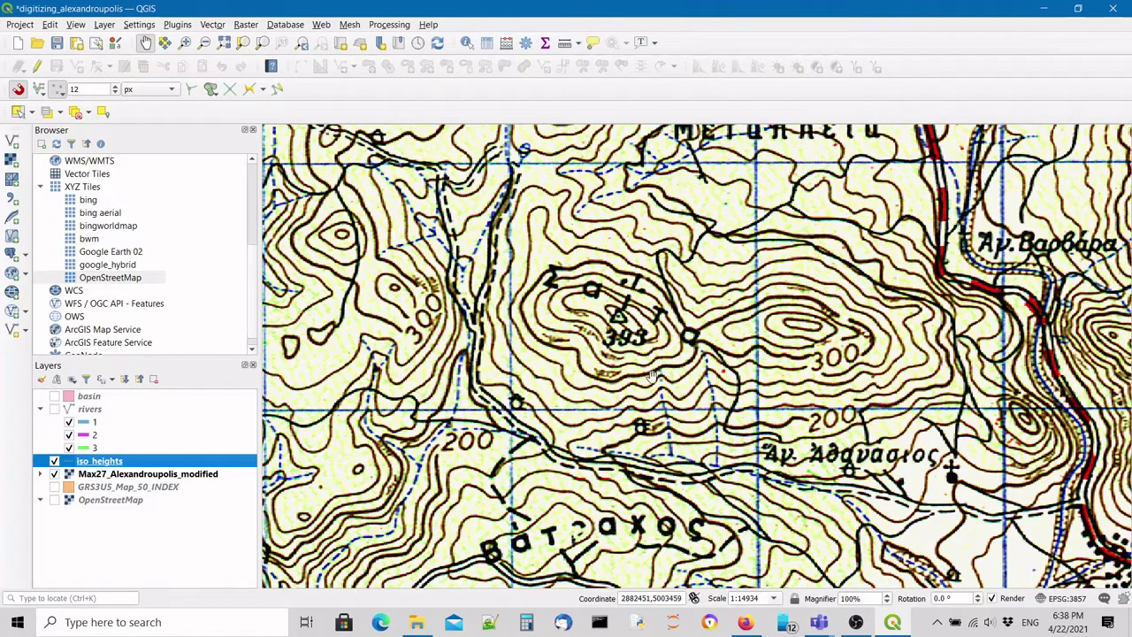
left_click(113, 474)
left_click(106, 461)
left_click(121, 475)
left_click(111, 462)
left_click(137, 485)
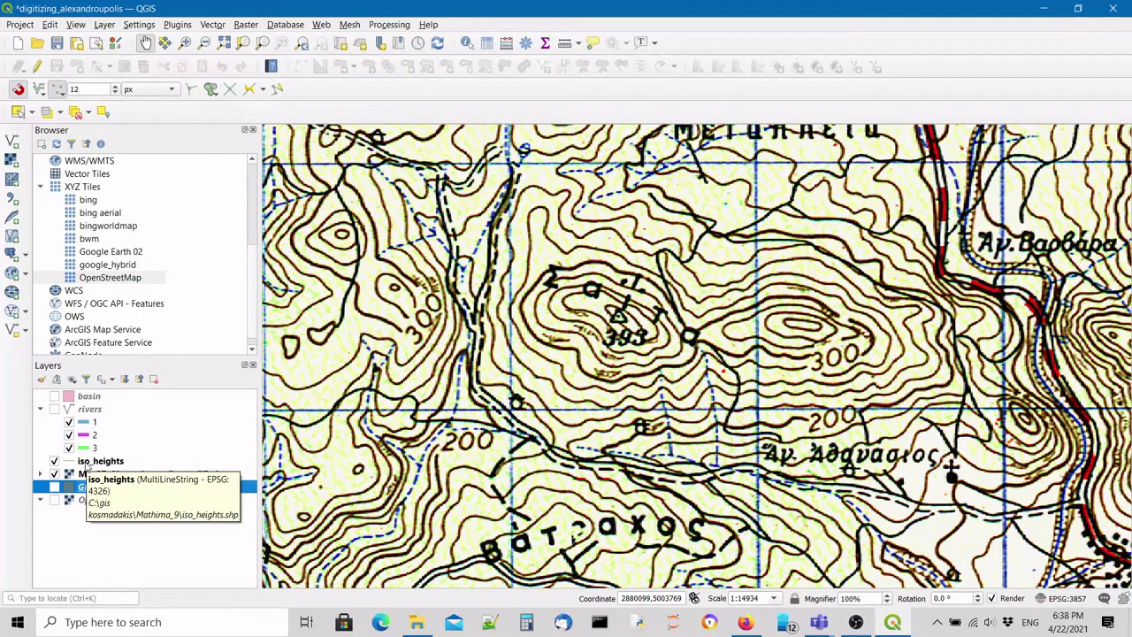
left_click(88, 462)
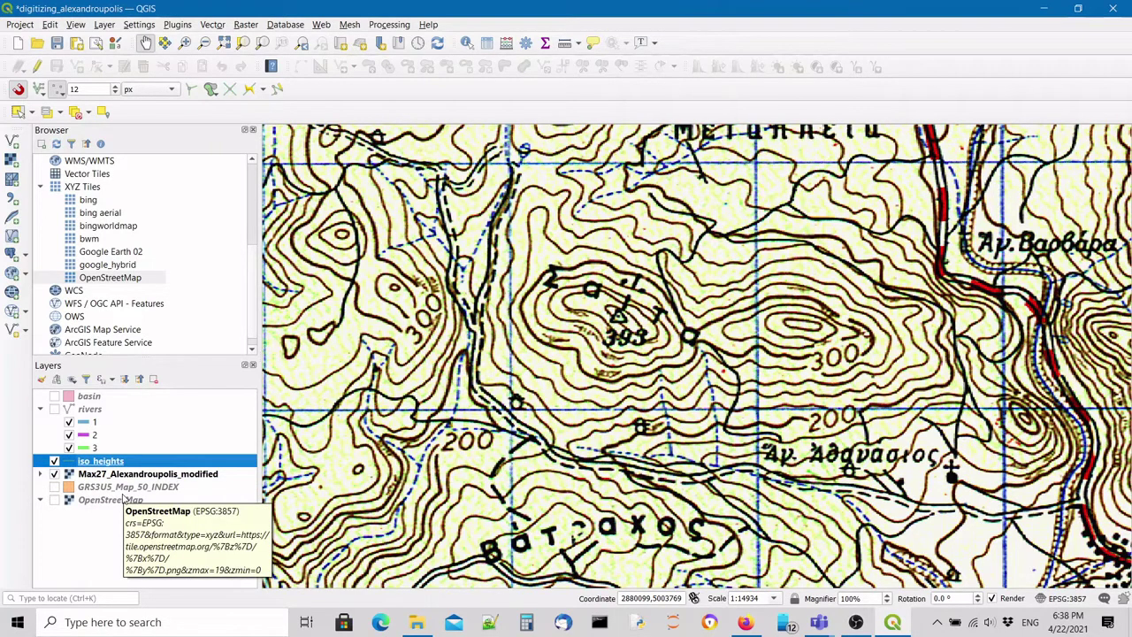
left_click(143, 488)
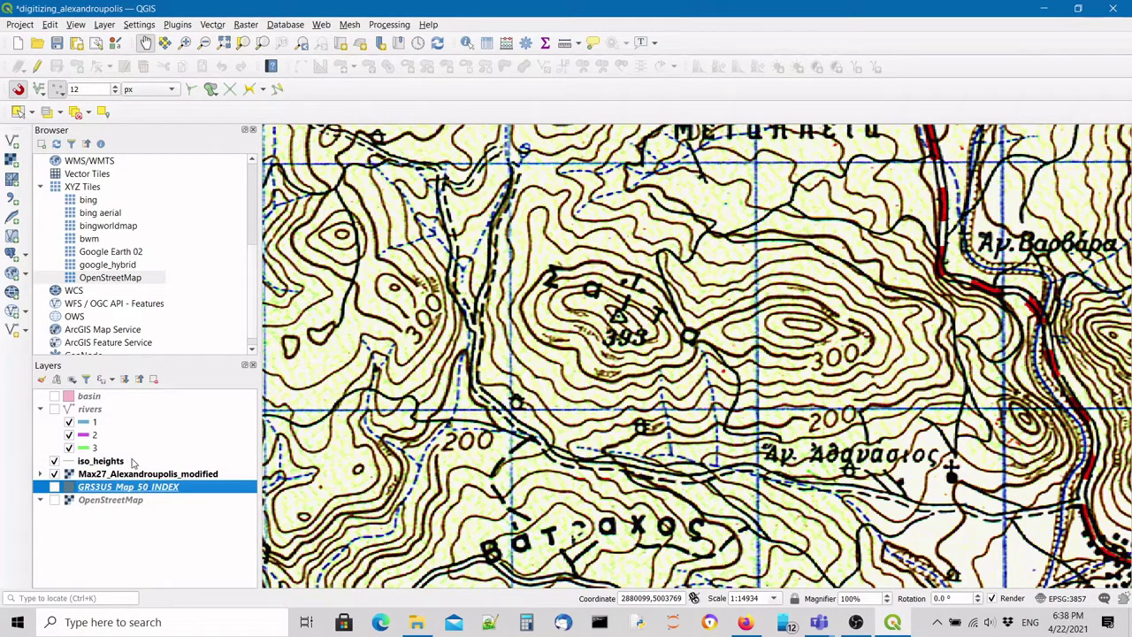
left_click(104, 462)
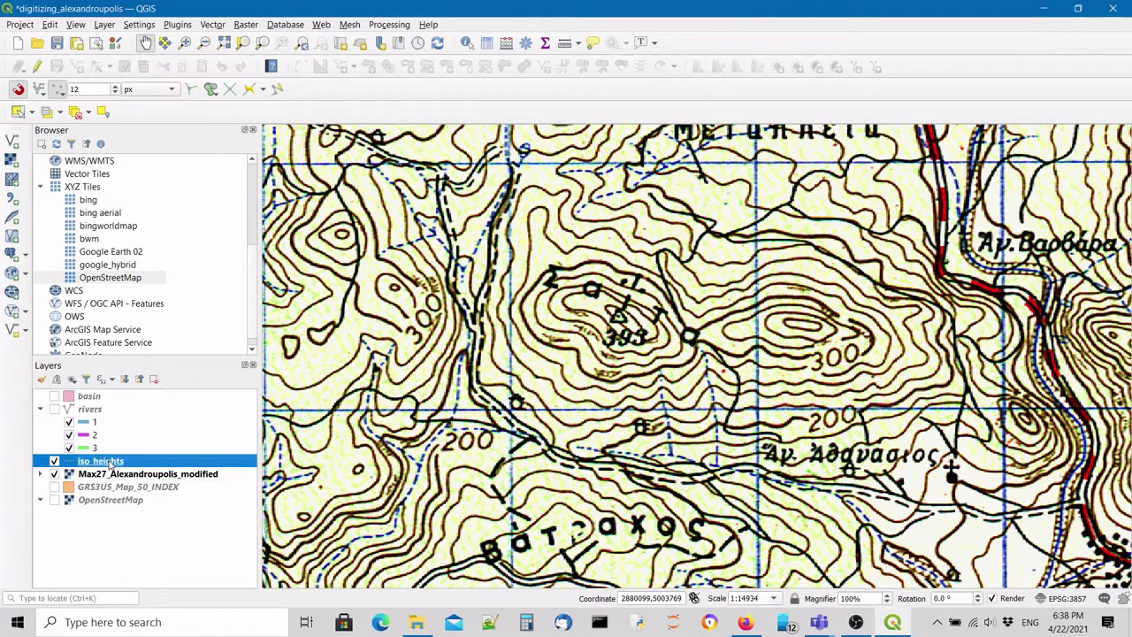
double_click(107, 465)
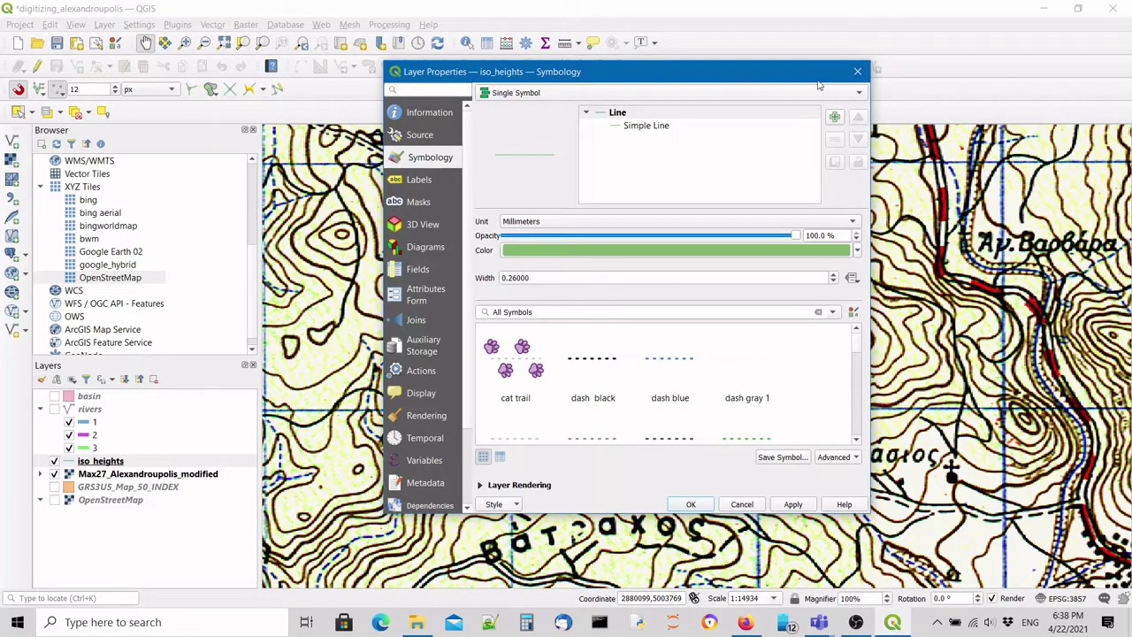
left_click(856, 70)
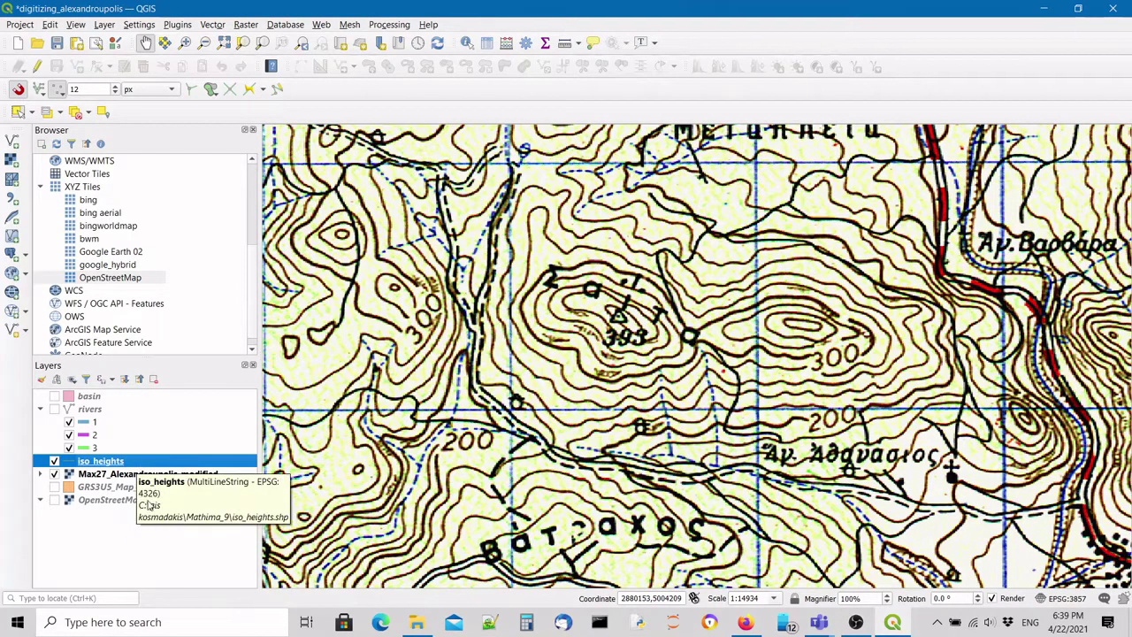
left_click(111, 475)
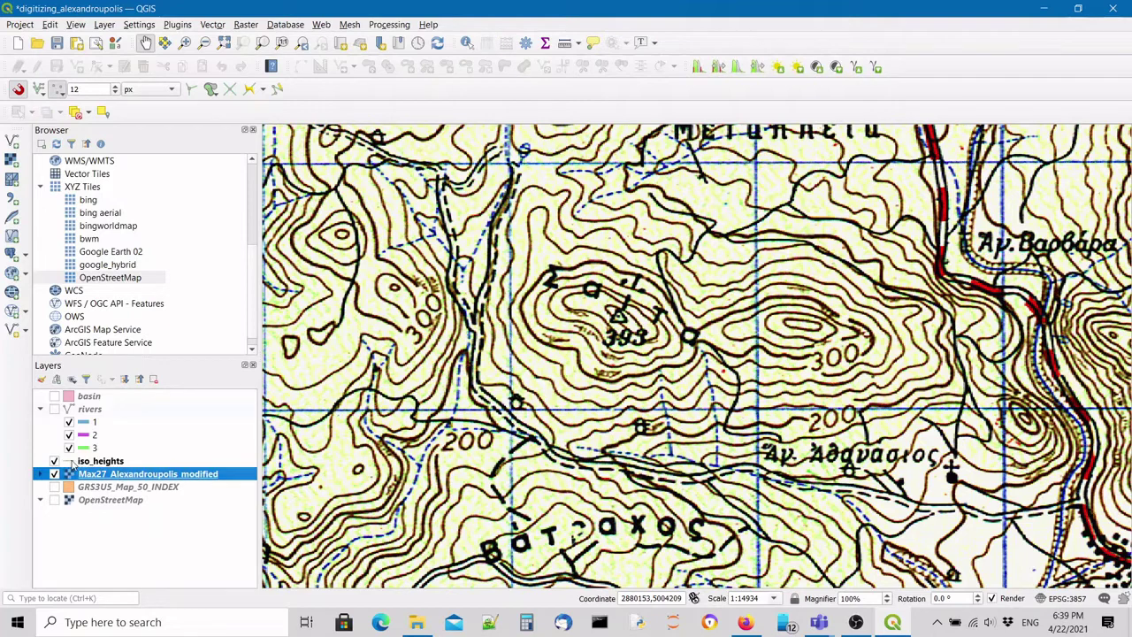
Move iso_heights above the rivers group and style it as a red line 0.75 mm wide.
left_click_drag(80, 461, 162, 412)
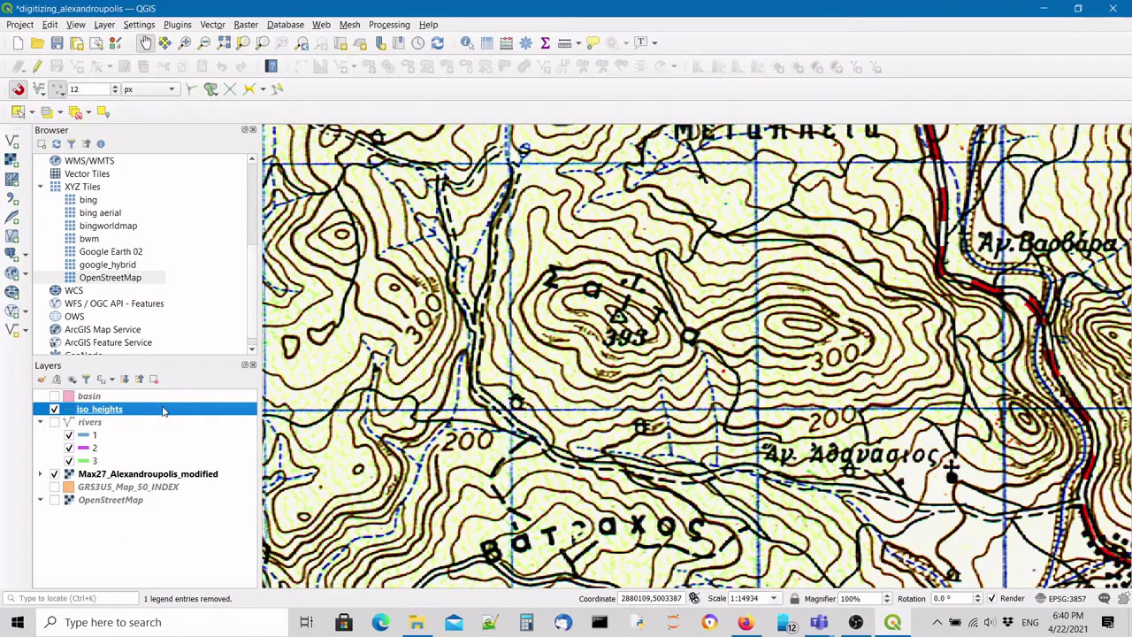
double_click(163, 409)
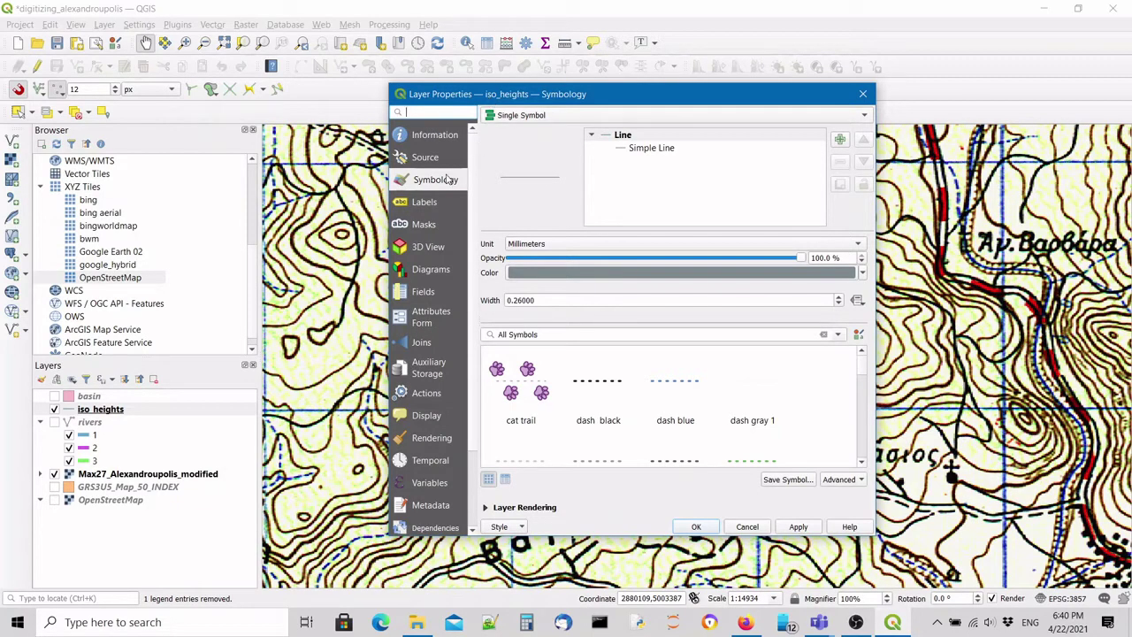
left_click(749, 275)
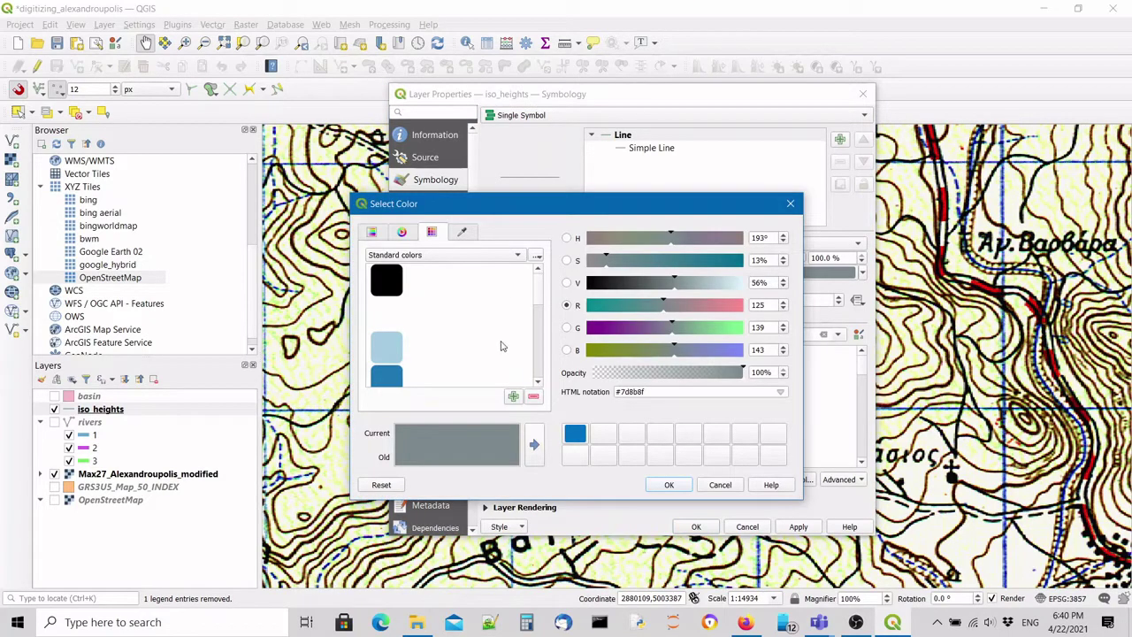
left_click_drag(538, 301, 538, 347)
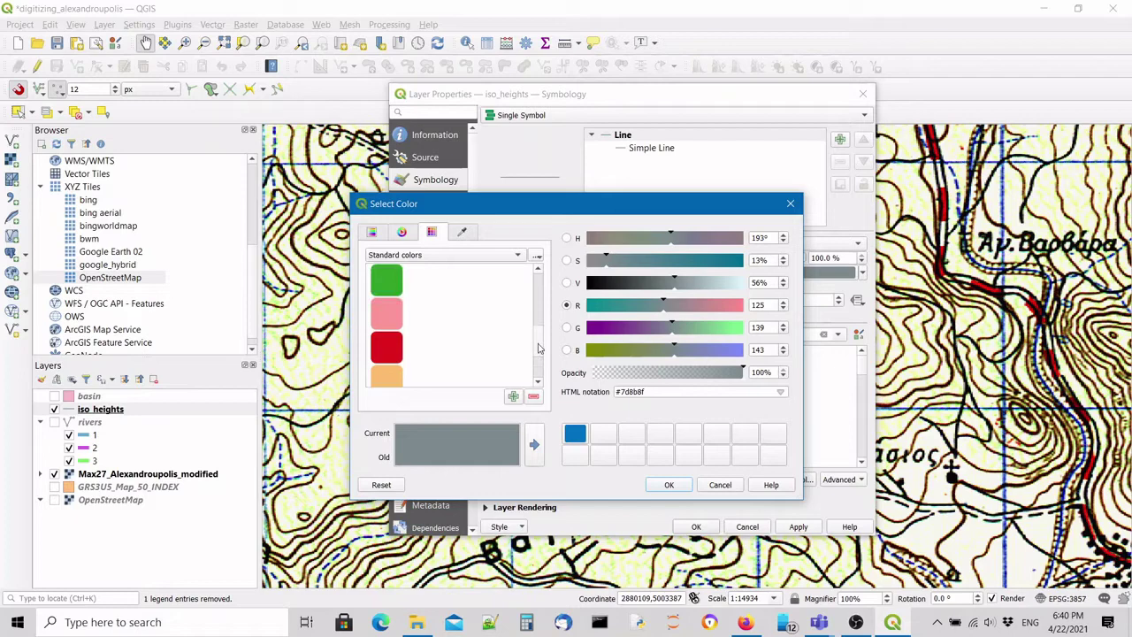
left_click(386, 347)
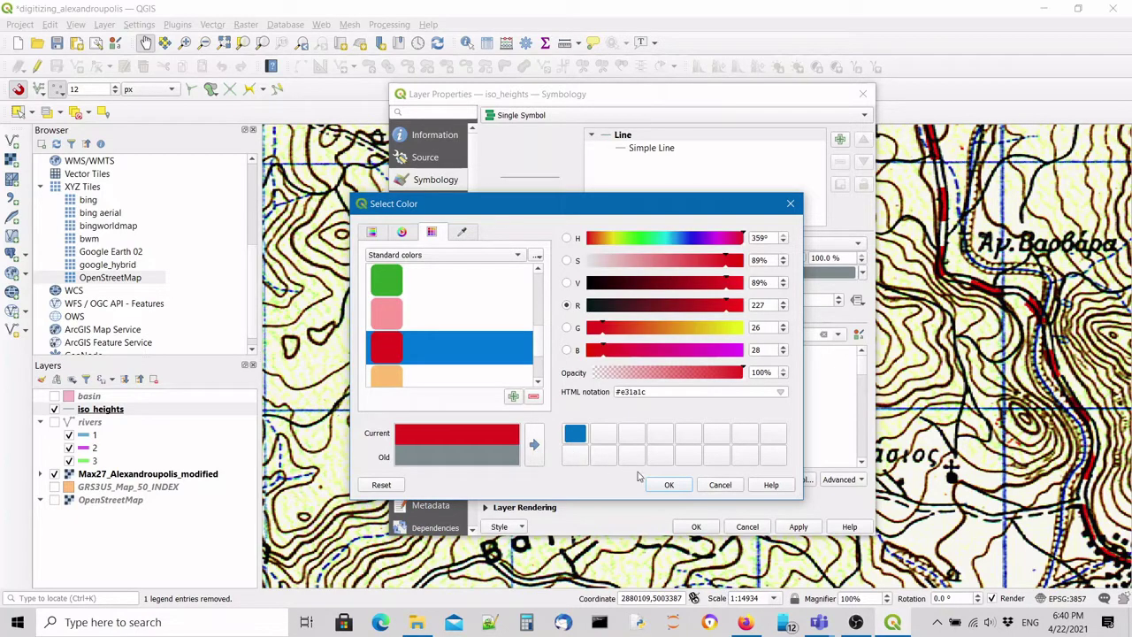
left_click(668, 484)
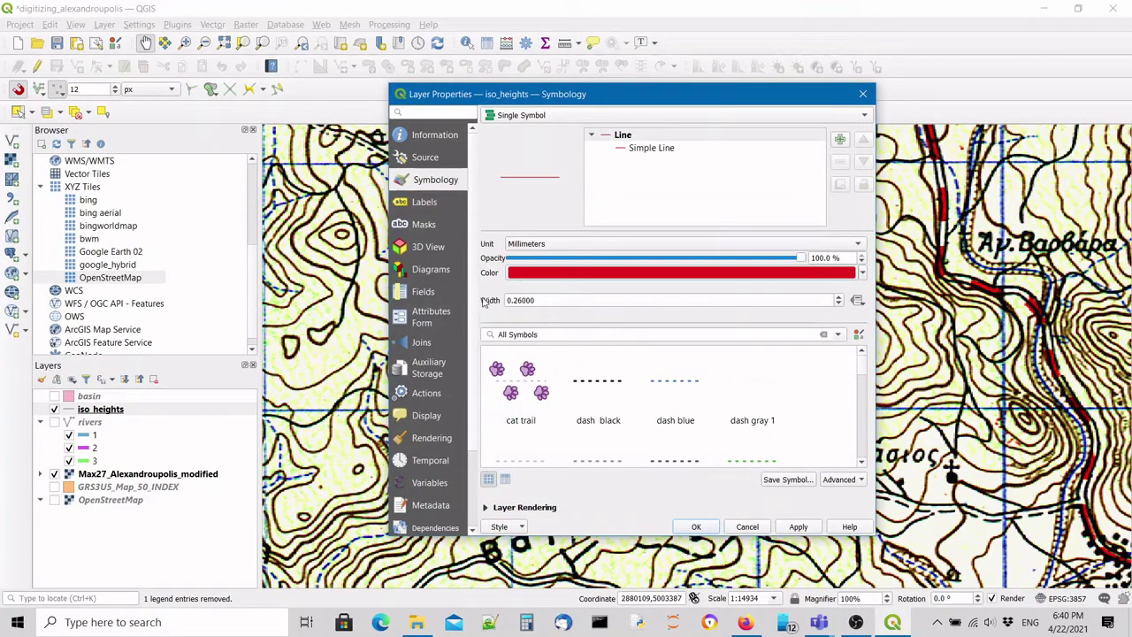
left_click(518, 300)
left_click_drag(513, 300, 522, 300)
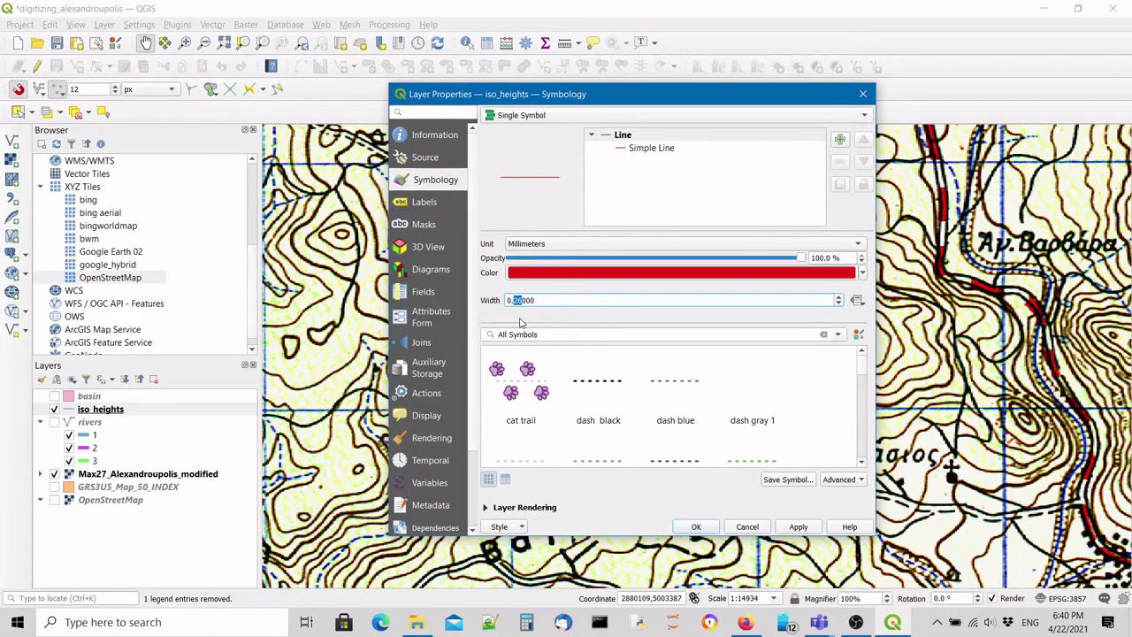
type("75")
left_click(800, 527)
left_click(696, 527)
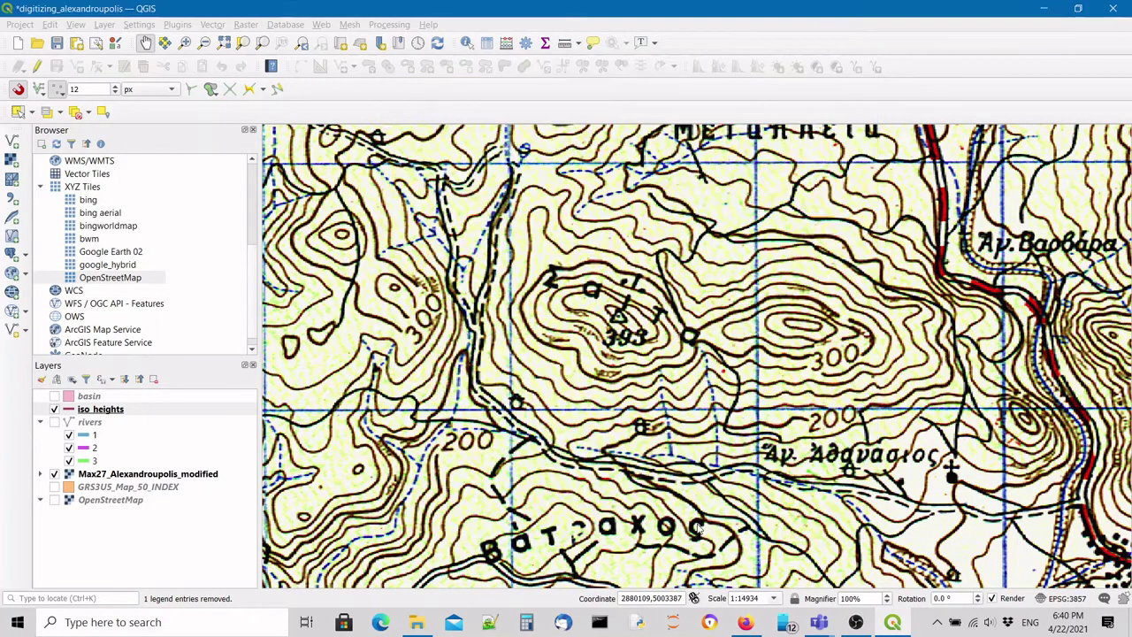
Select iso_heights, toggle editing on, and activate Add Line Feature for digitizing.
left_click(160, 434)
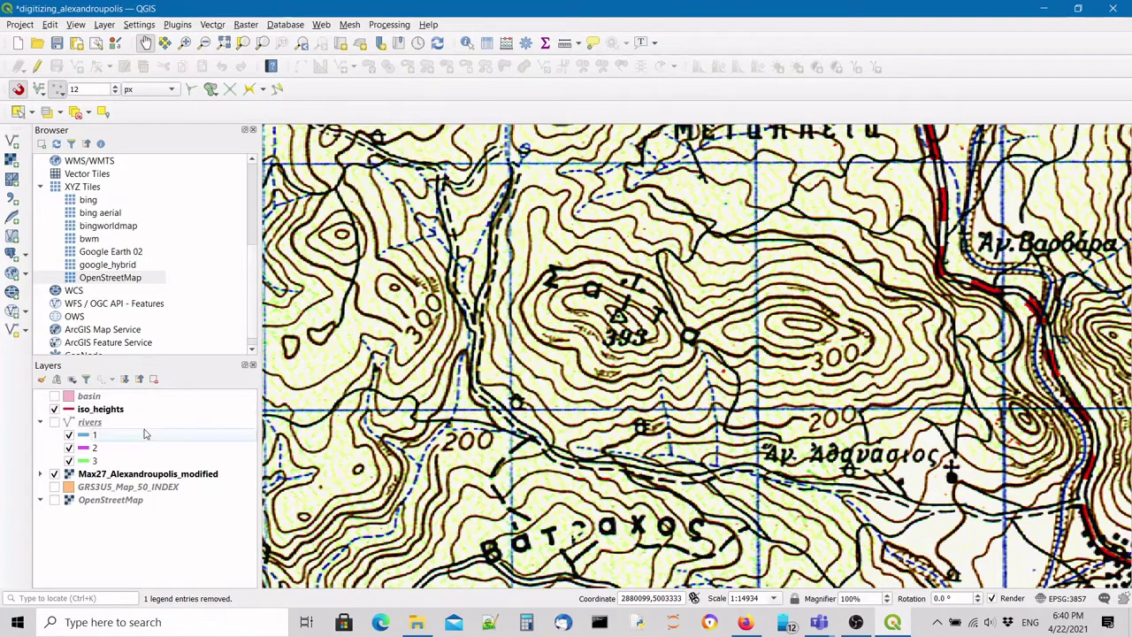
left_click(123, 412)
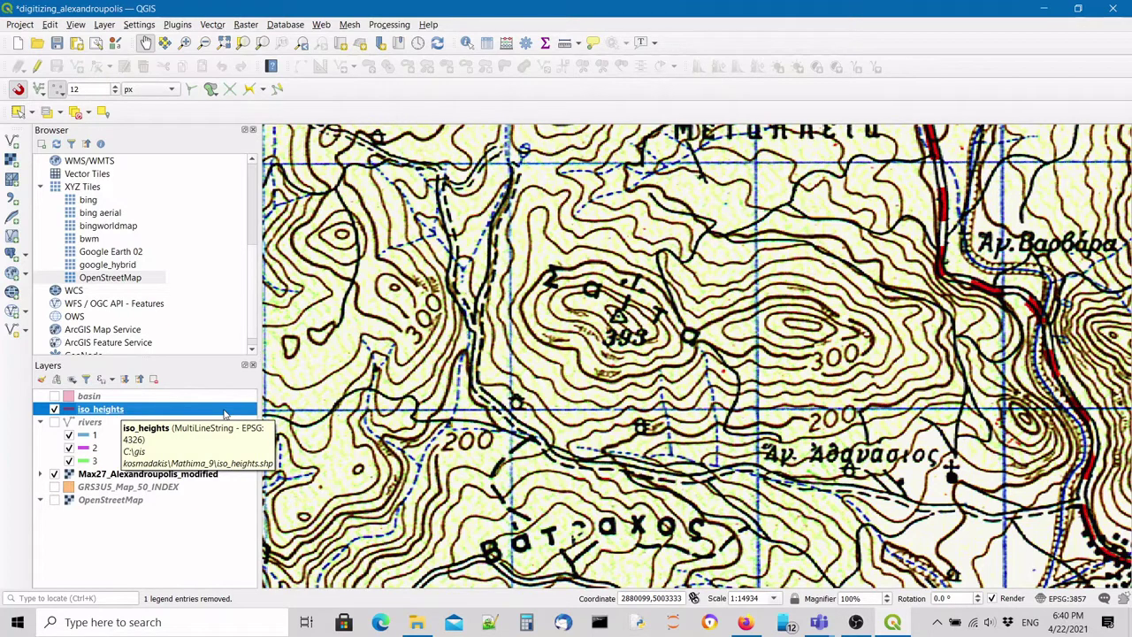
left_click(39, 68)
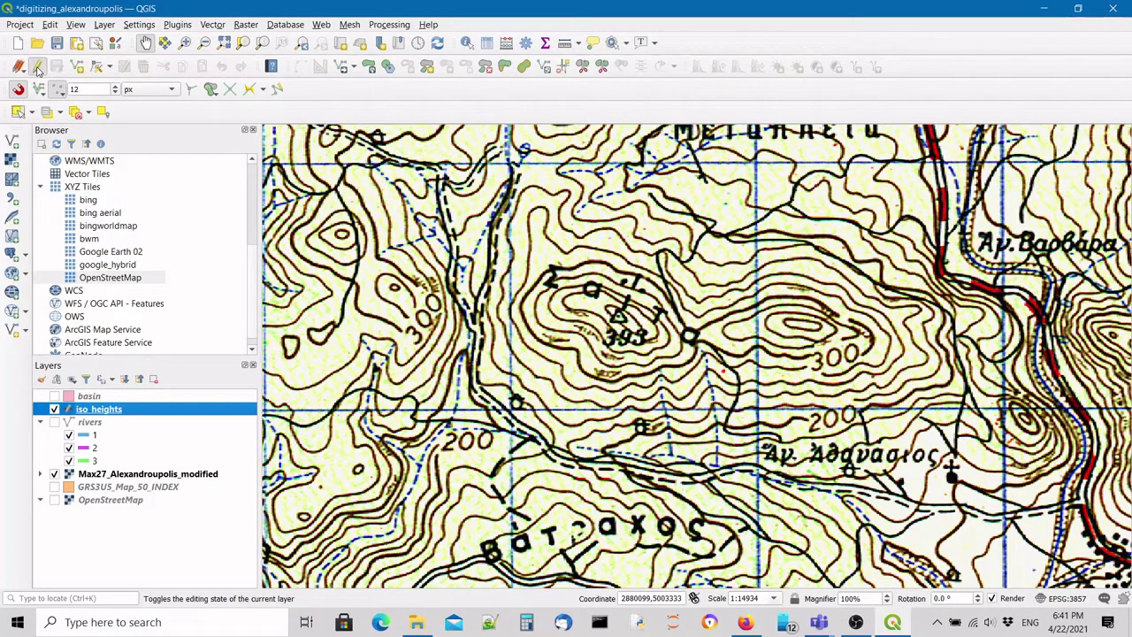
left_click(38, 68)
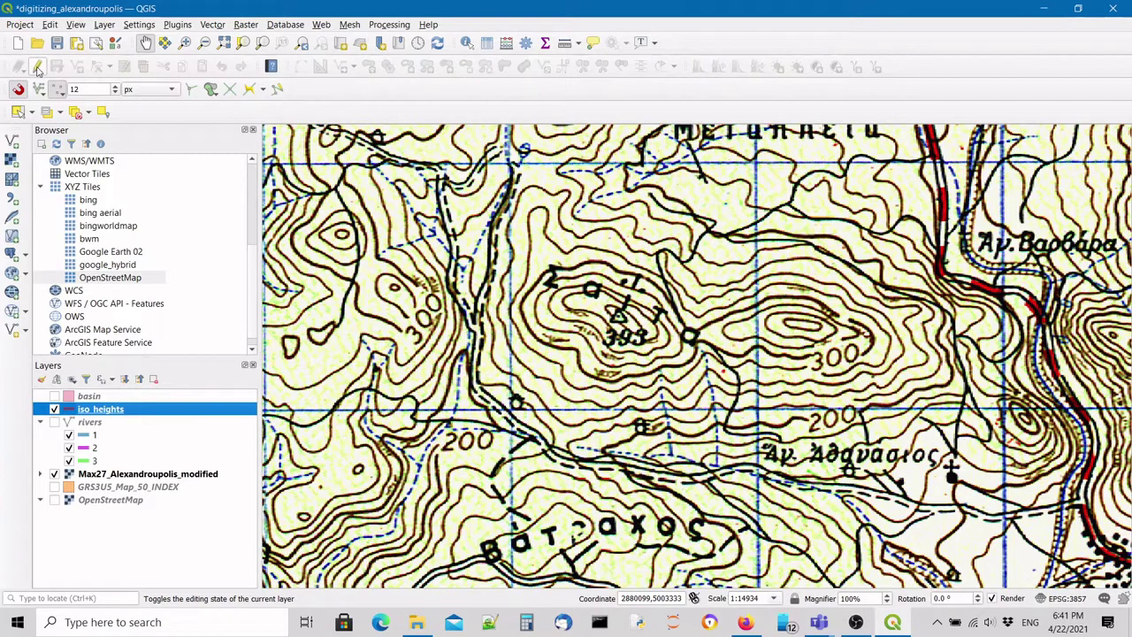
left_click(38, 68)
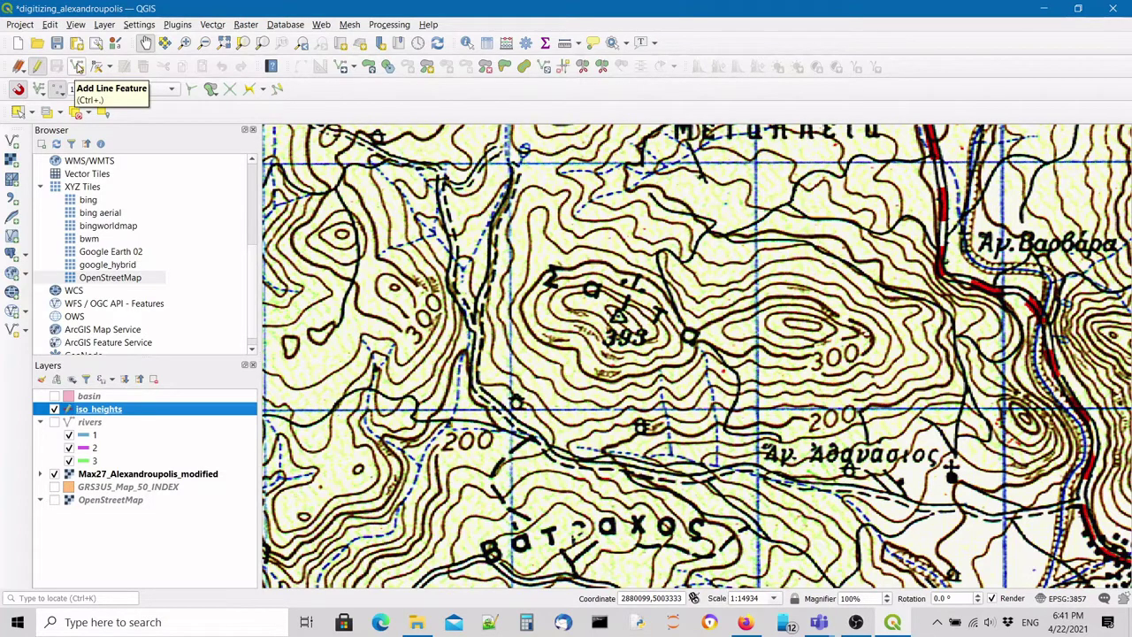
left_click(79, 69)
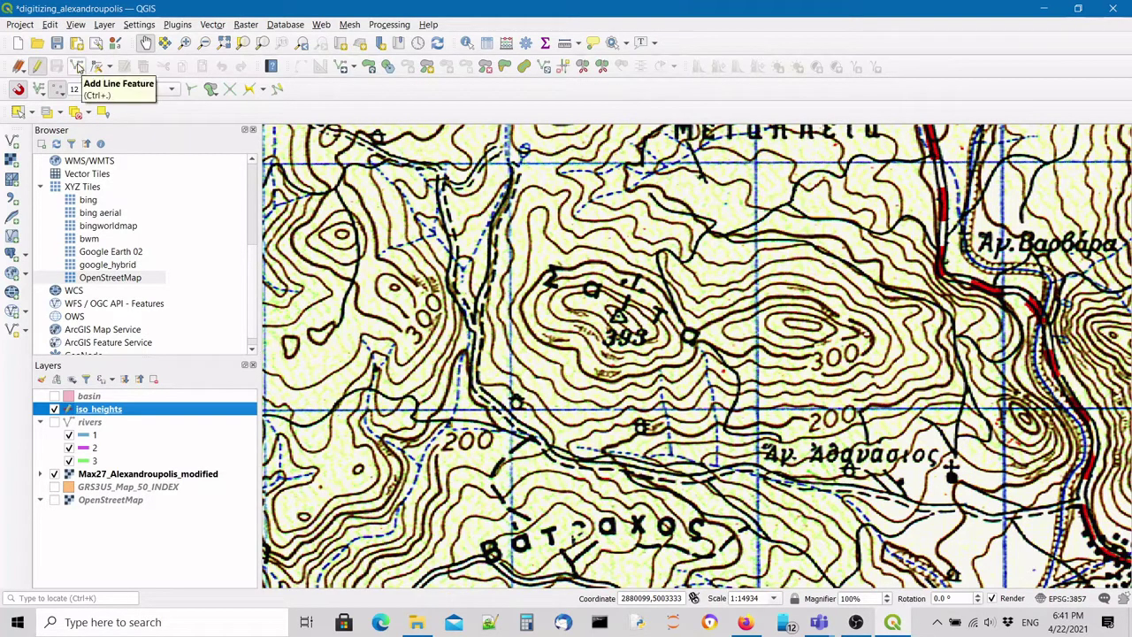
left_click(79, 68)
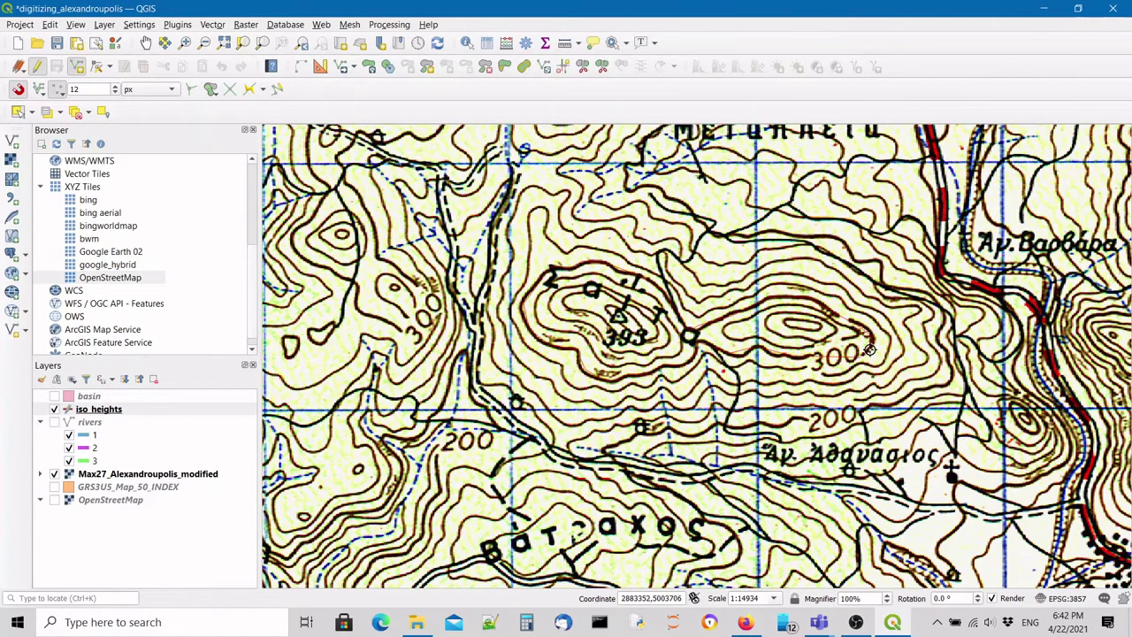
Finish tracing the first contour around hill 393 and save it with id 1 and height 300.
scroll(869, 351, "up", 2)
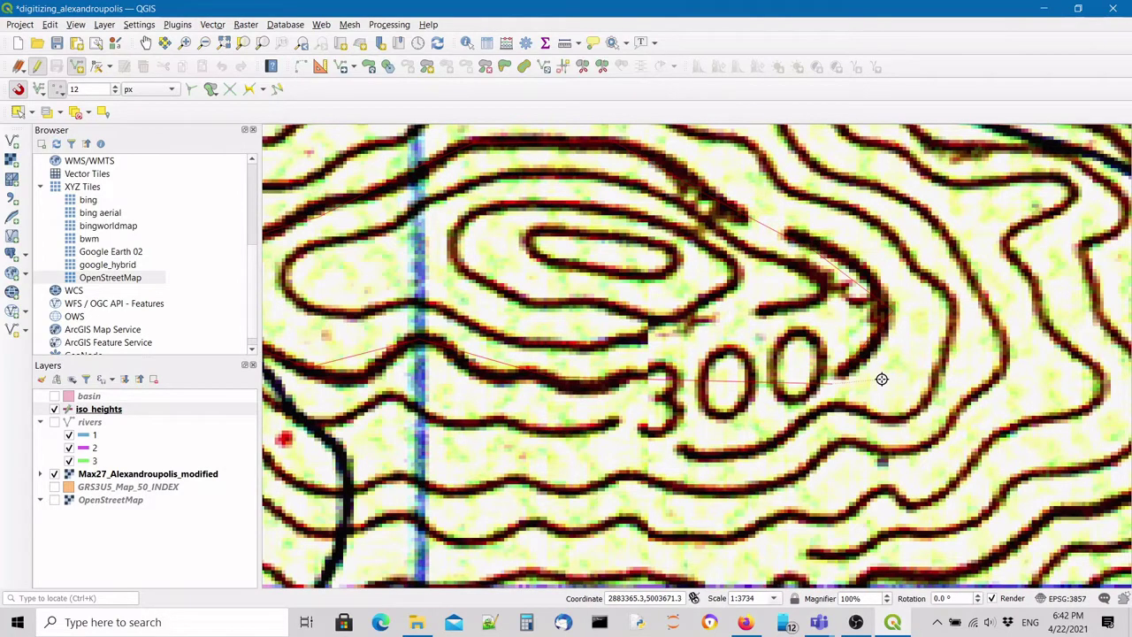
left_click(866, 333)
right_click(893, 354)
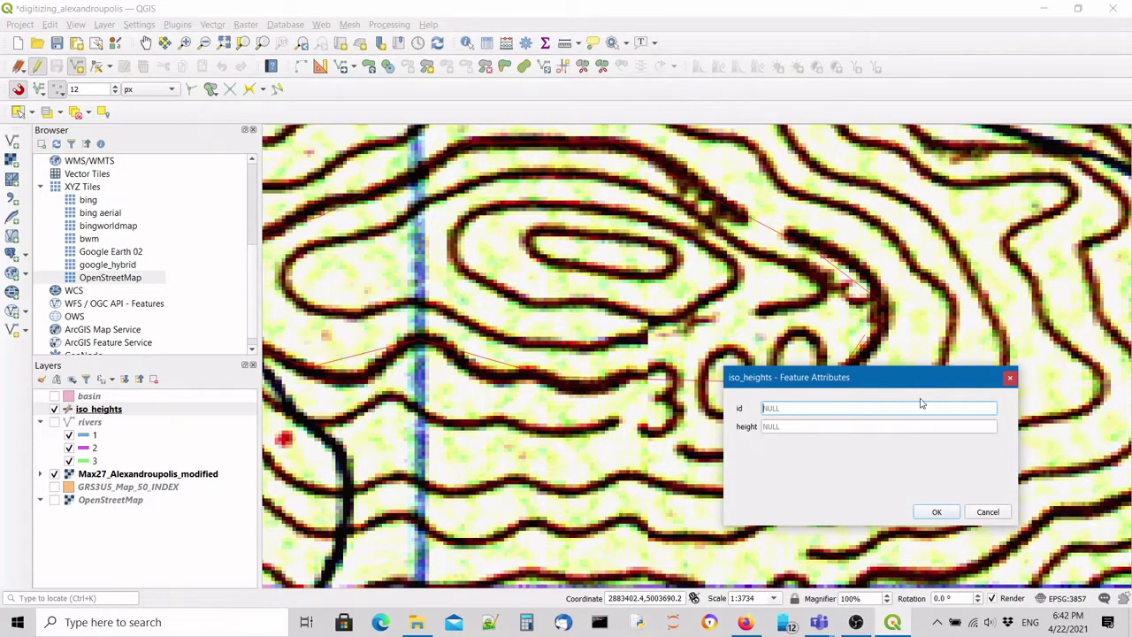
type("1")
left_click(901, 425)
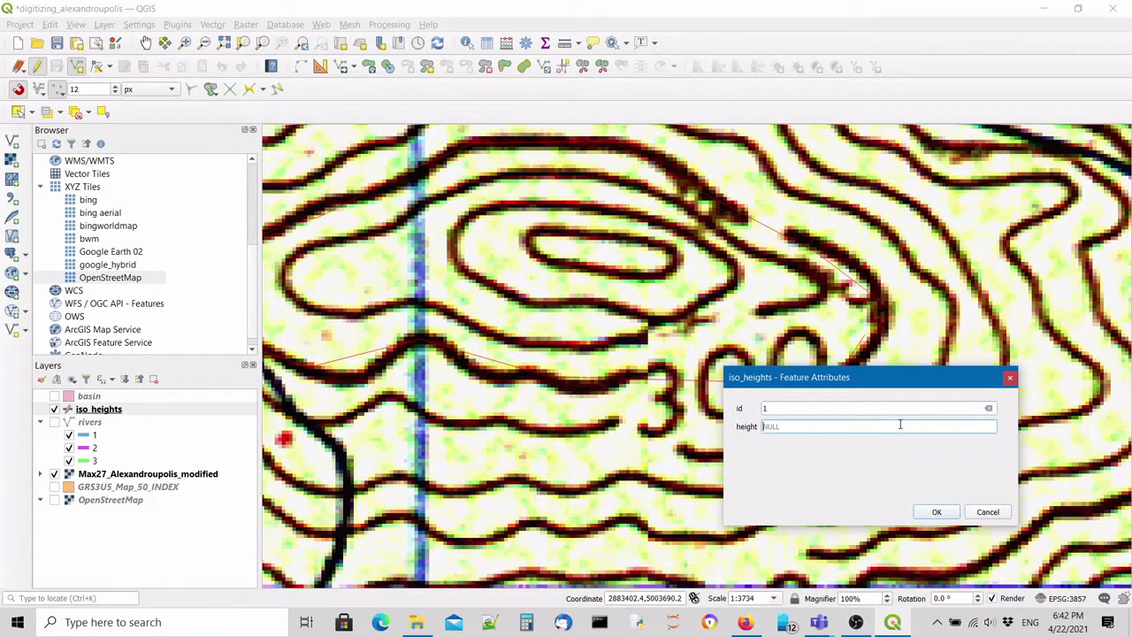
type("300")
left_click(938, 512)
scroll(572, 390, "down", 1)
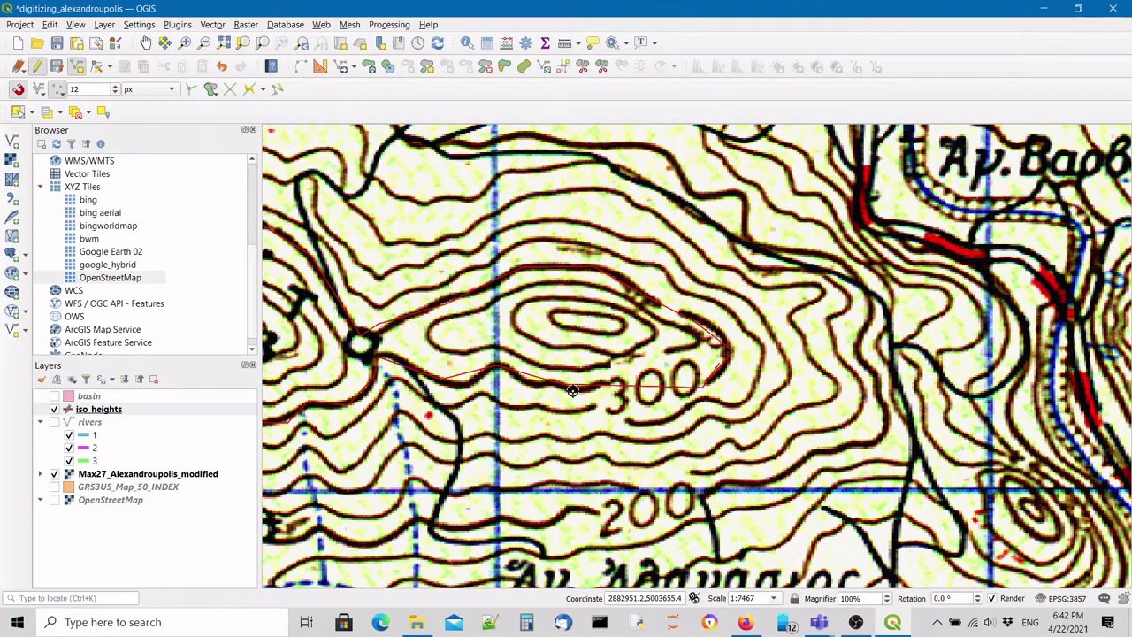
scroll(483, 364, "down", 1)
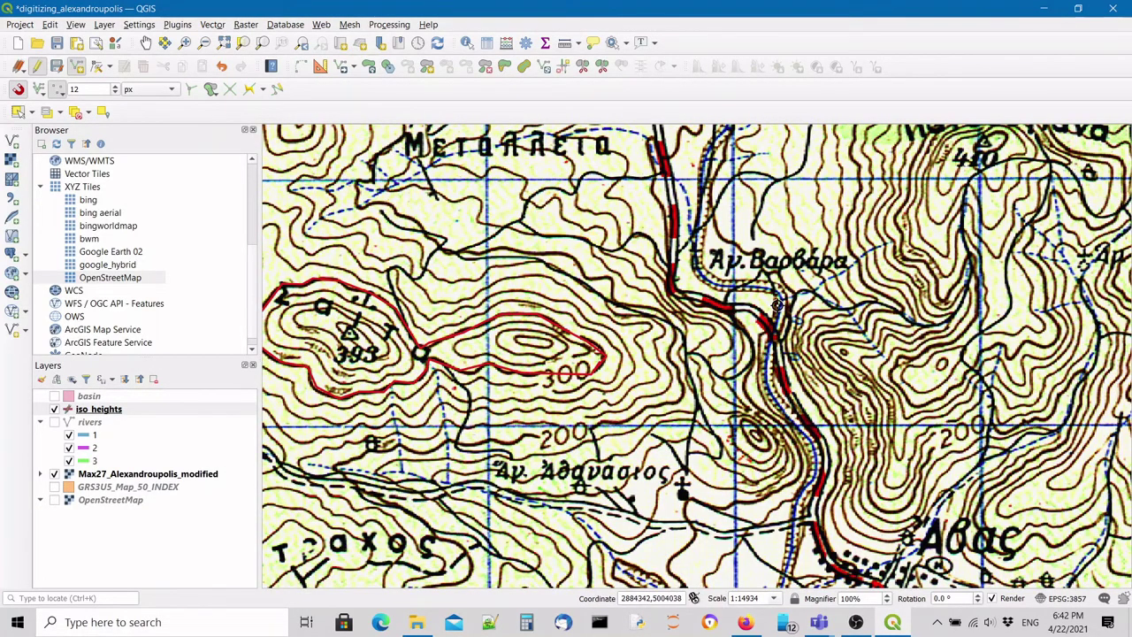
scroll(539, 333, "down", 1)
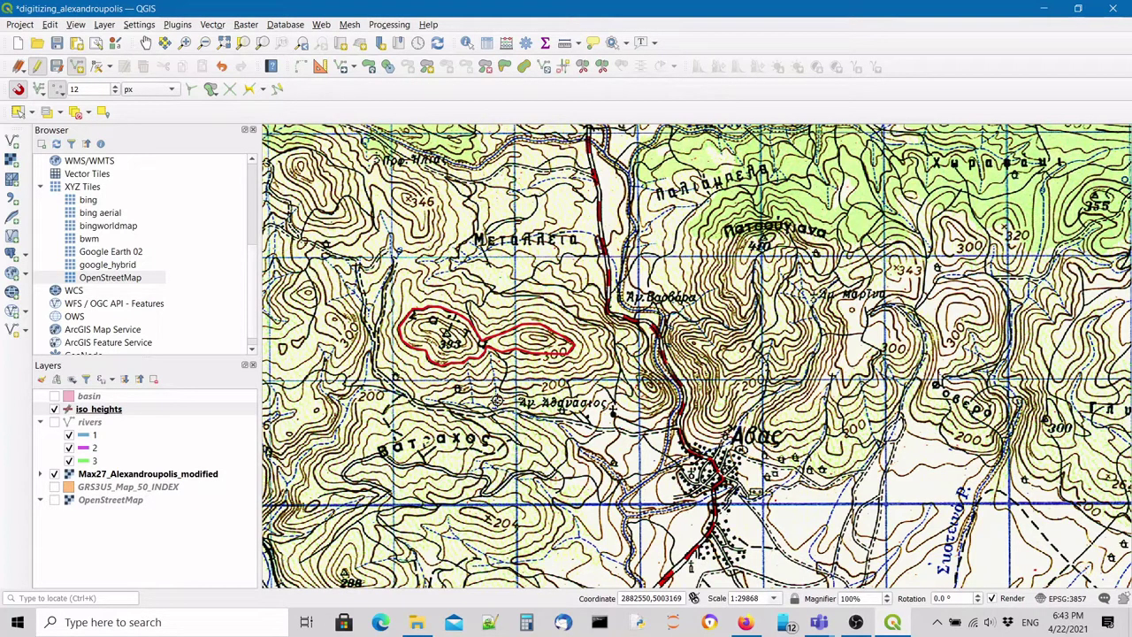
Toggle the Max27 scanned map off and on, zoom in, enable snapping and pick the Vertex Tool.
left_click(54, 474)
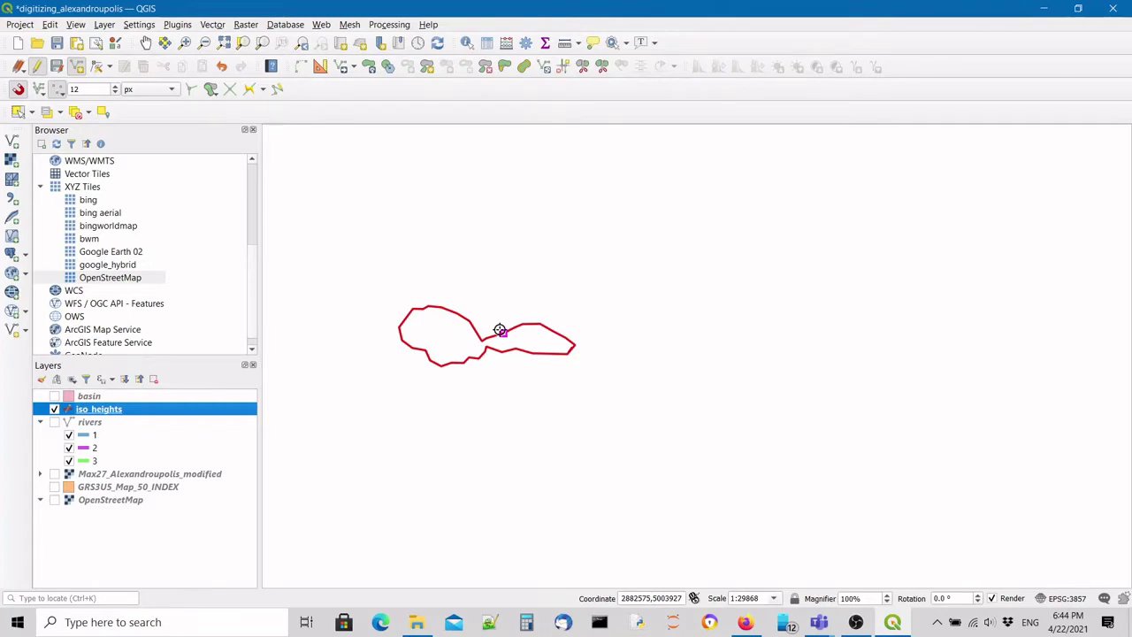
left_click(54, 474)
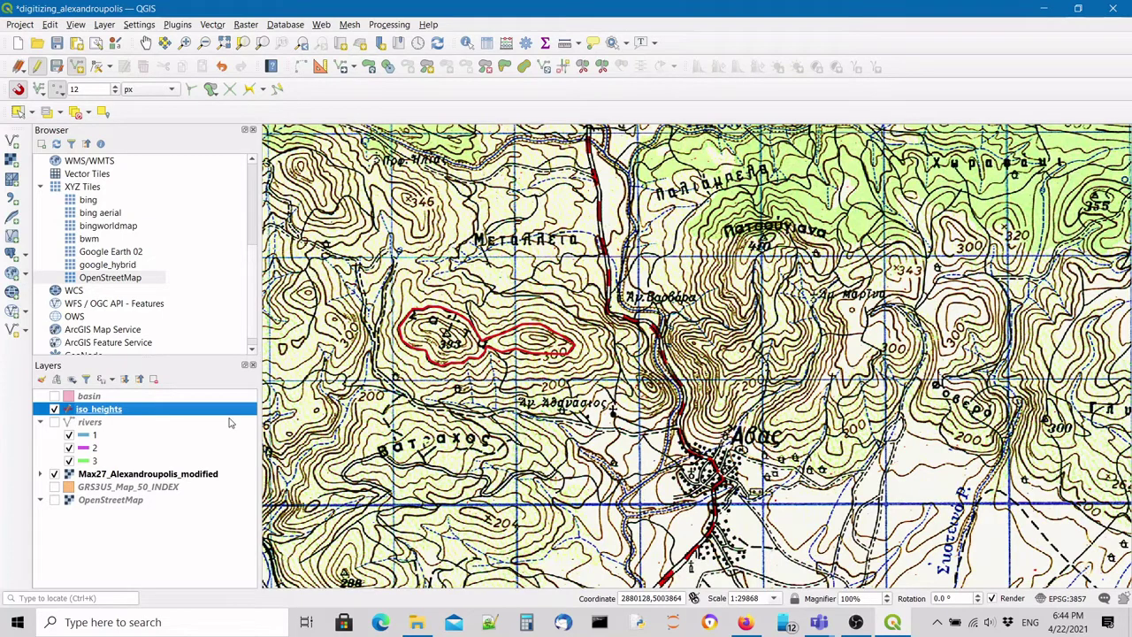
scroll(407, 333, "up", 1)
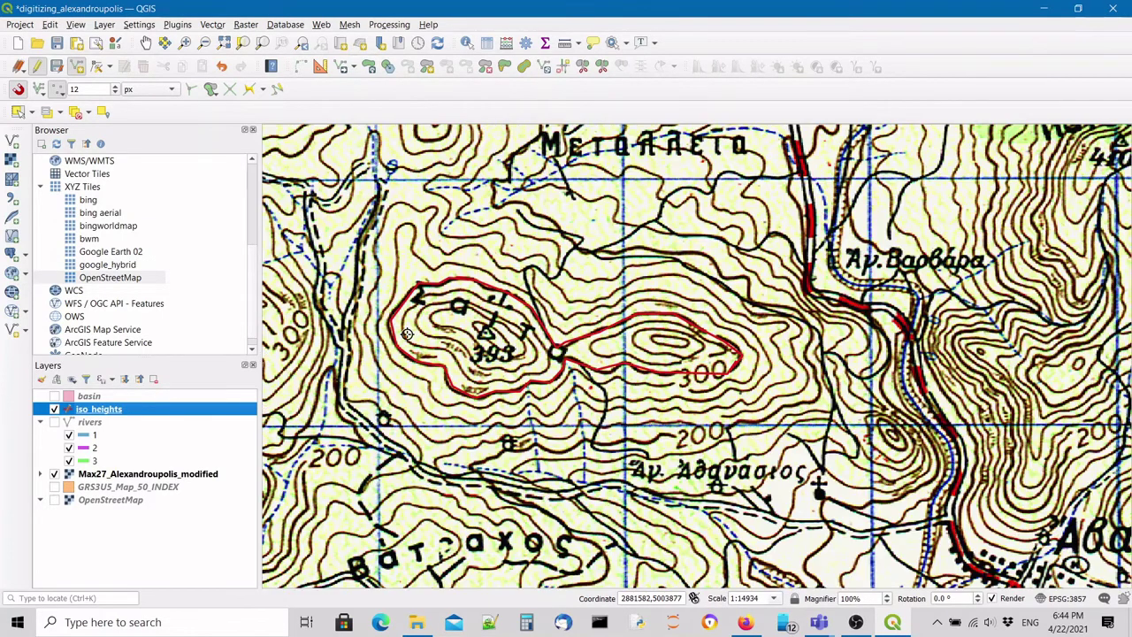
scroll(407, 333, "up", 1)
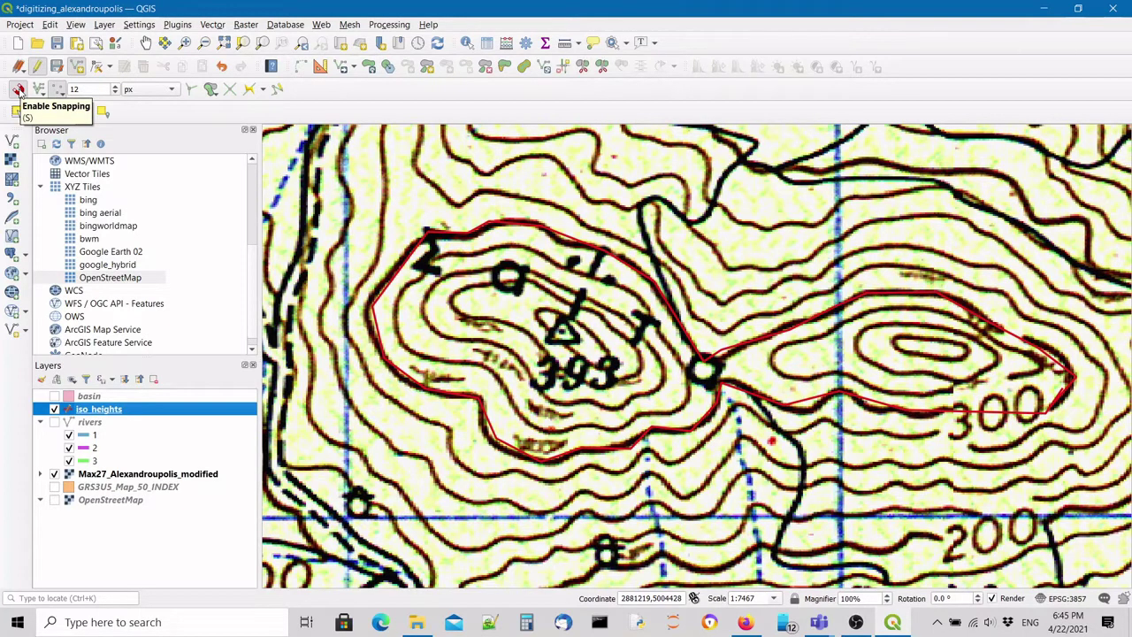
left_click(17, 89)
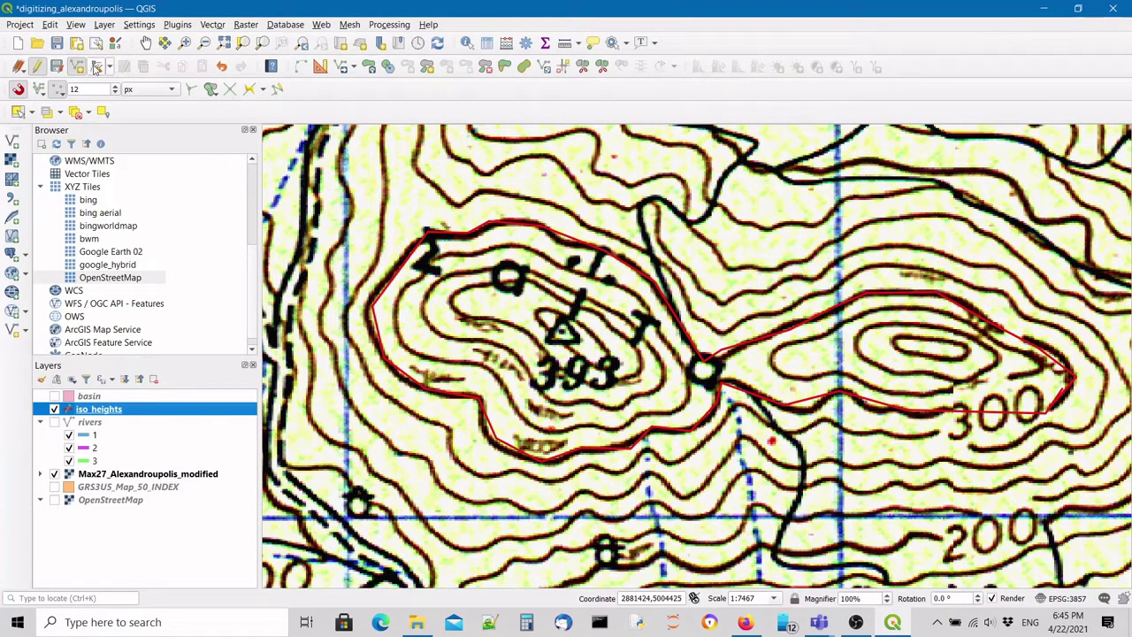
left_click(98, 67)
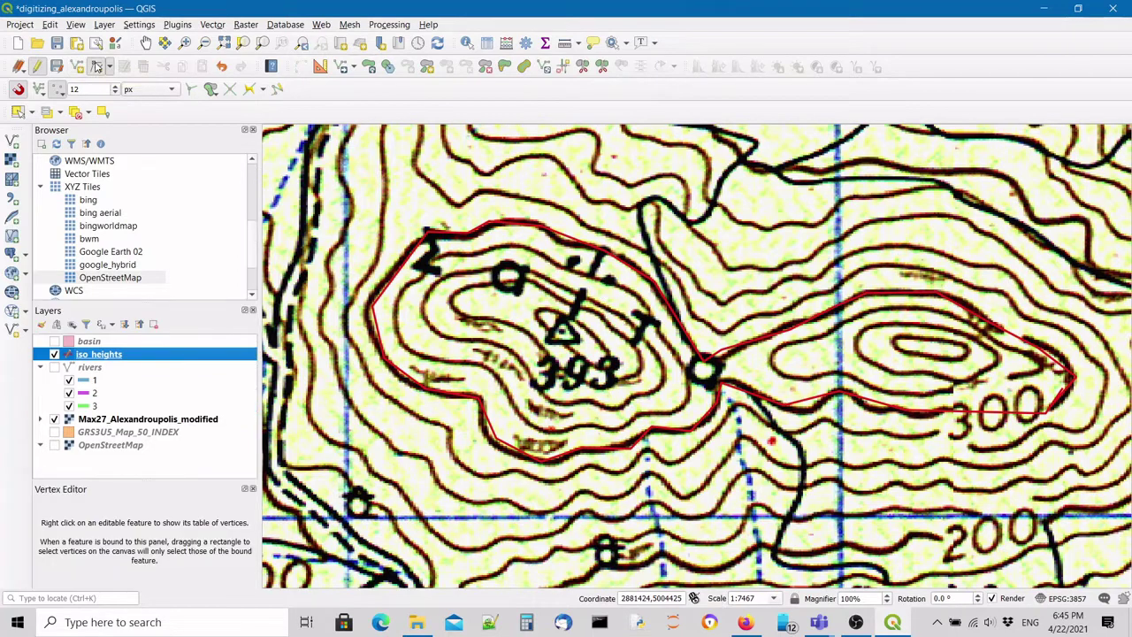
Zoom around the red line and try moving its end vertex, then cancel the move.
scroll(1053, 402, "up", 3)
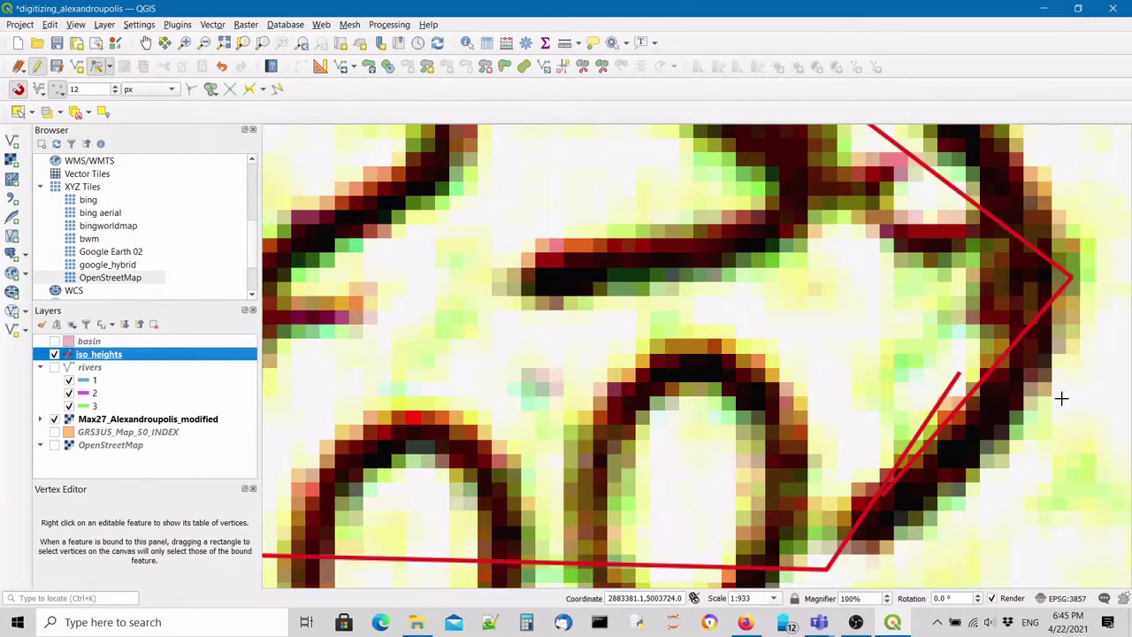
scroll(760, 473, "down", 1)
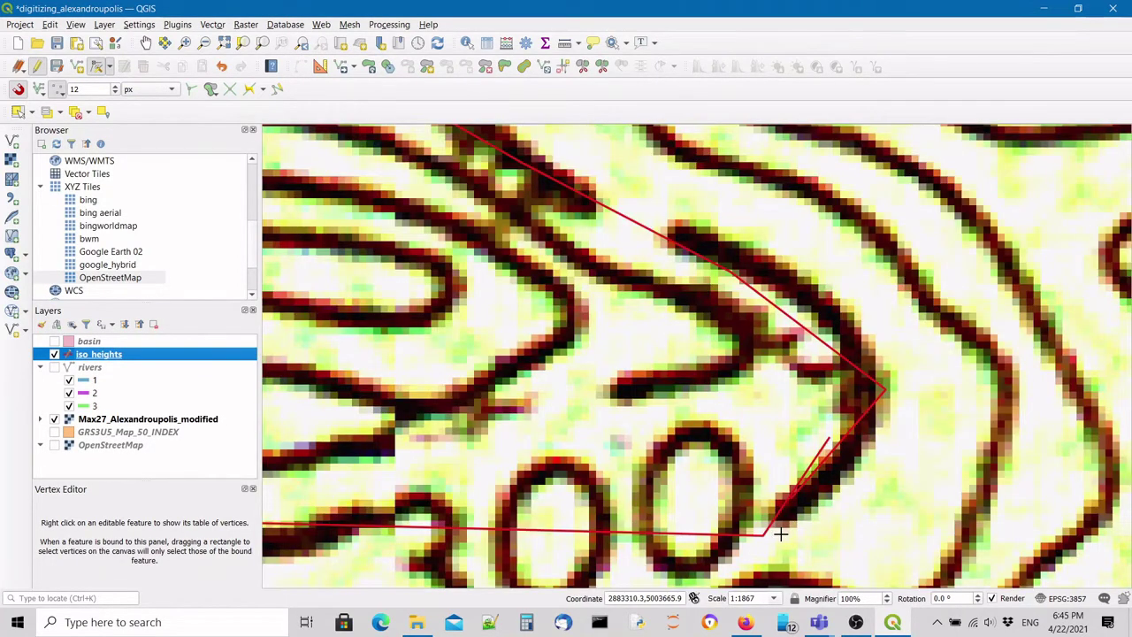
scroll(780, 533, "up", 2)
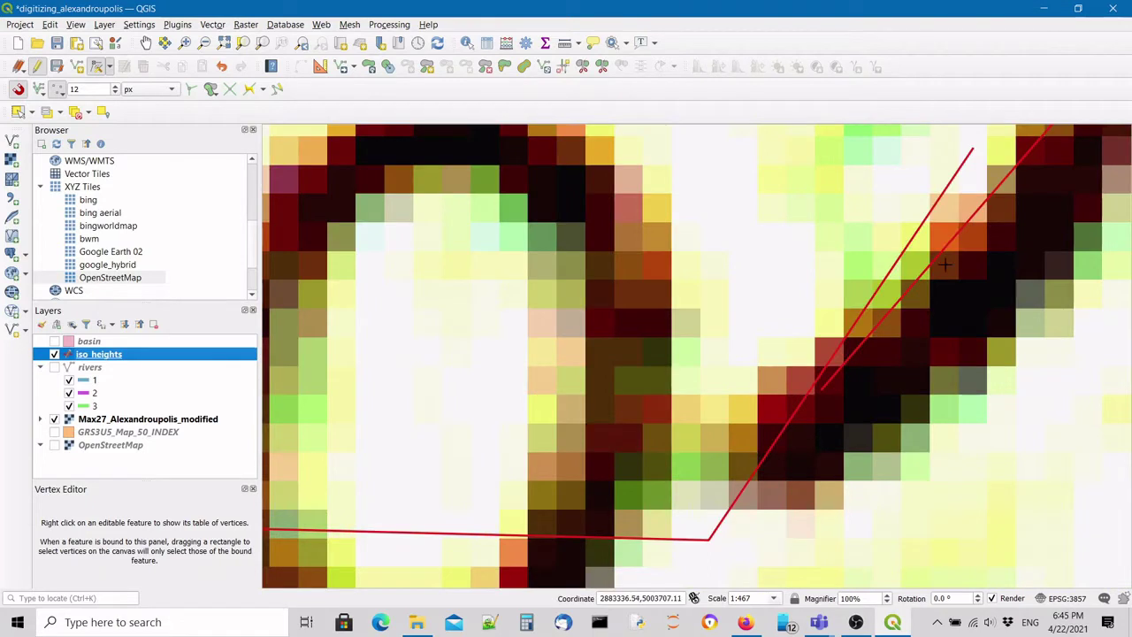
left_click(972, 147)
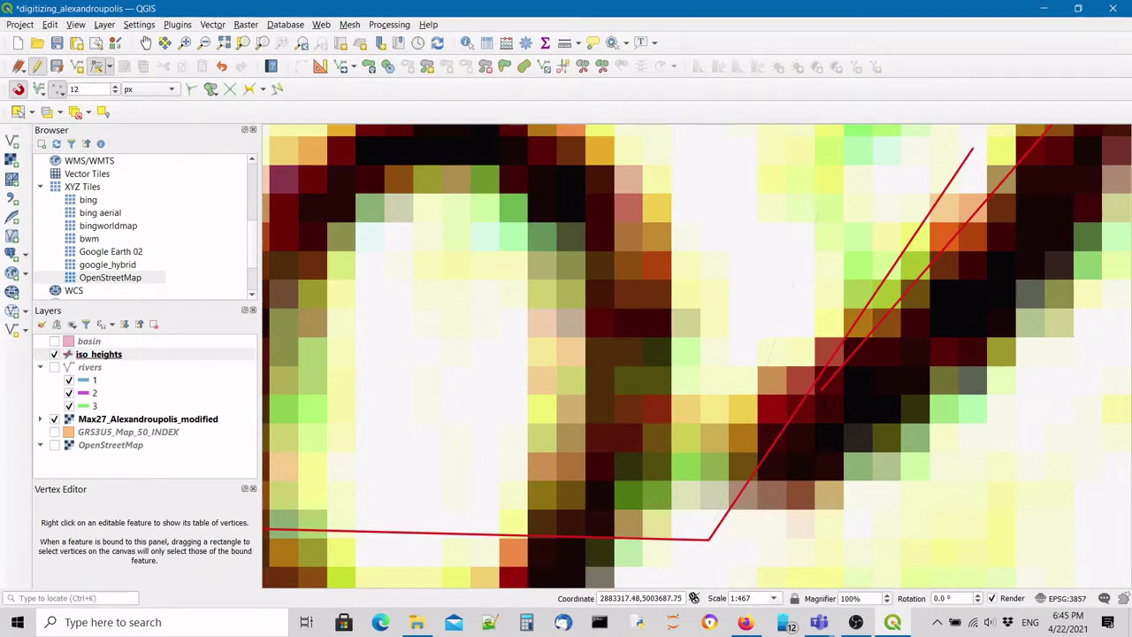
right_click(821, 389)
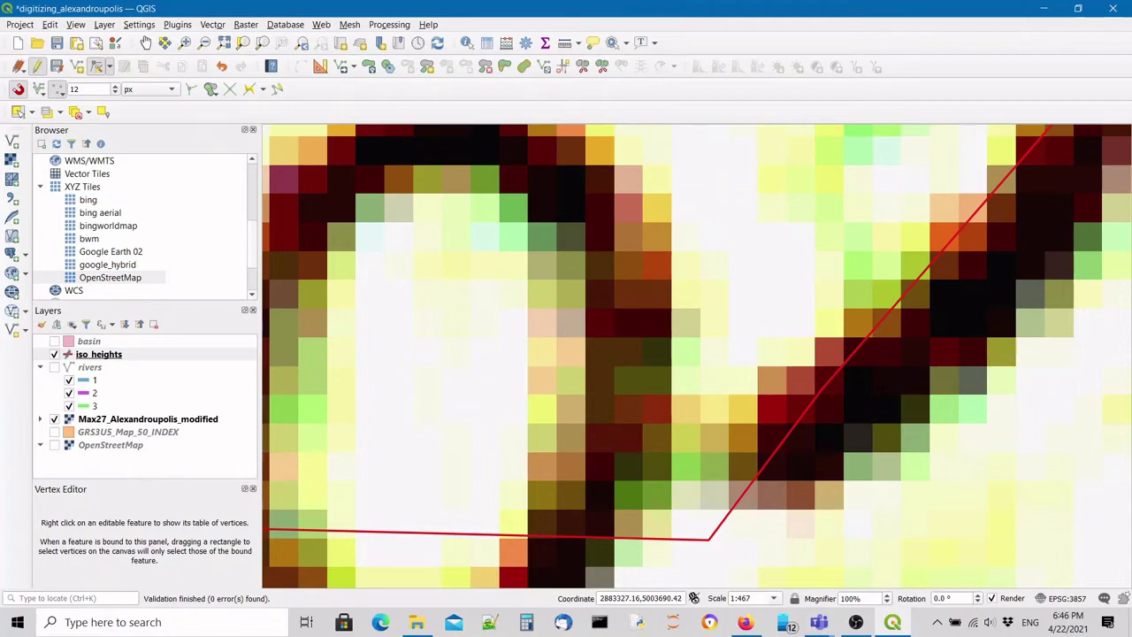
scroll(867, 361, "down", 3)
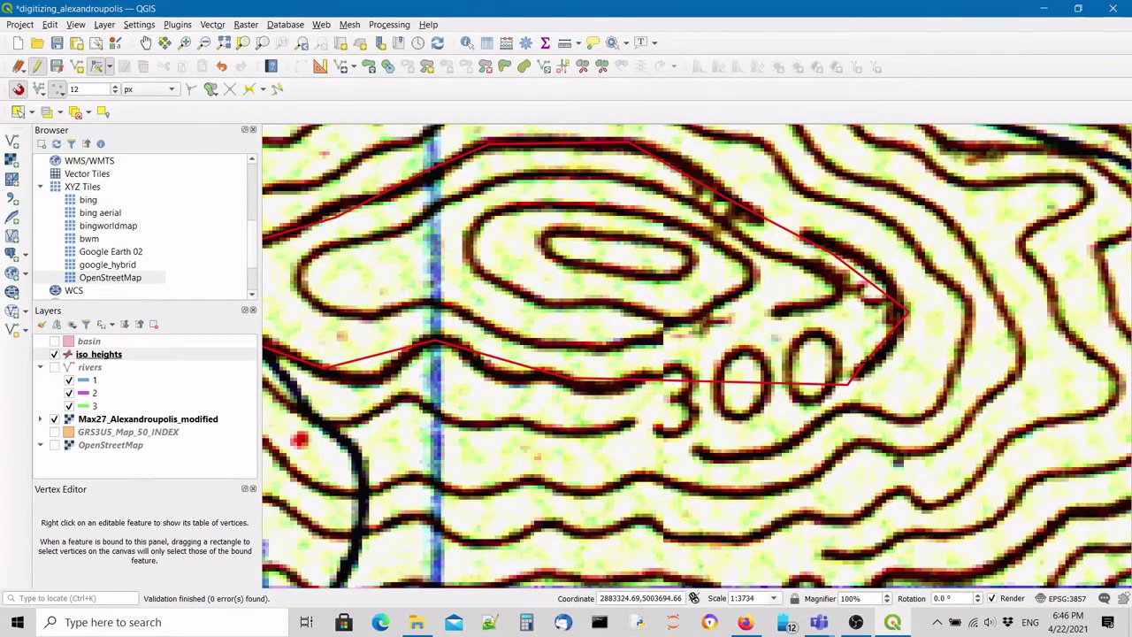
scroll(796, 305, "down", 1)
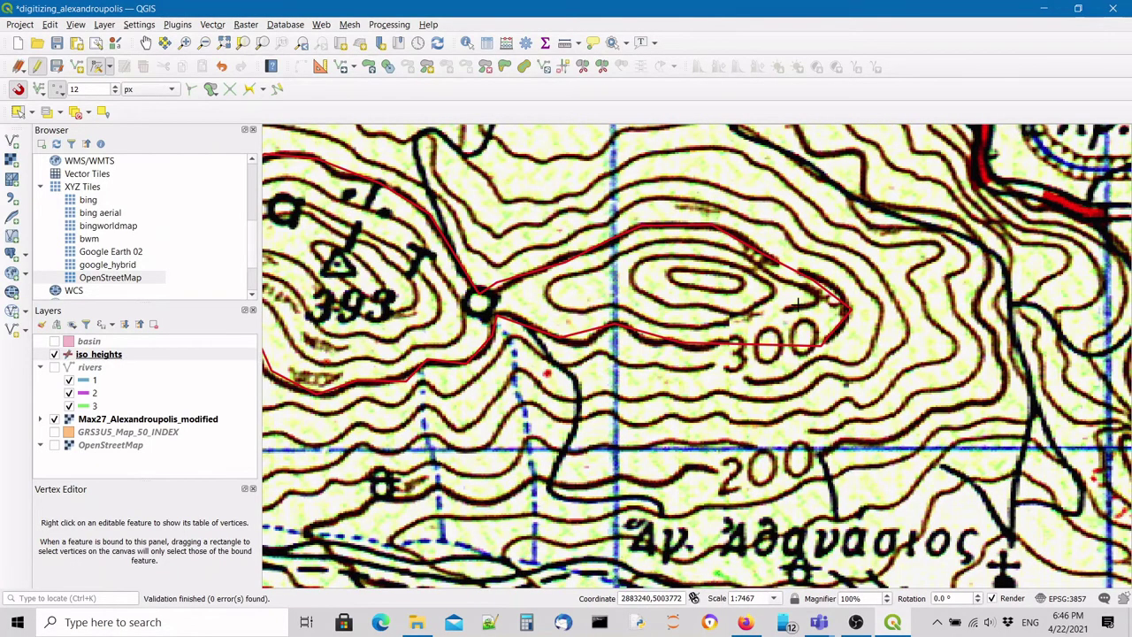
scroll(797, 305, "down", 1)
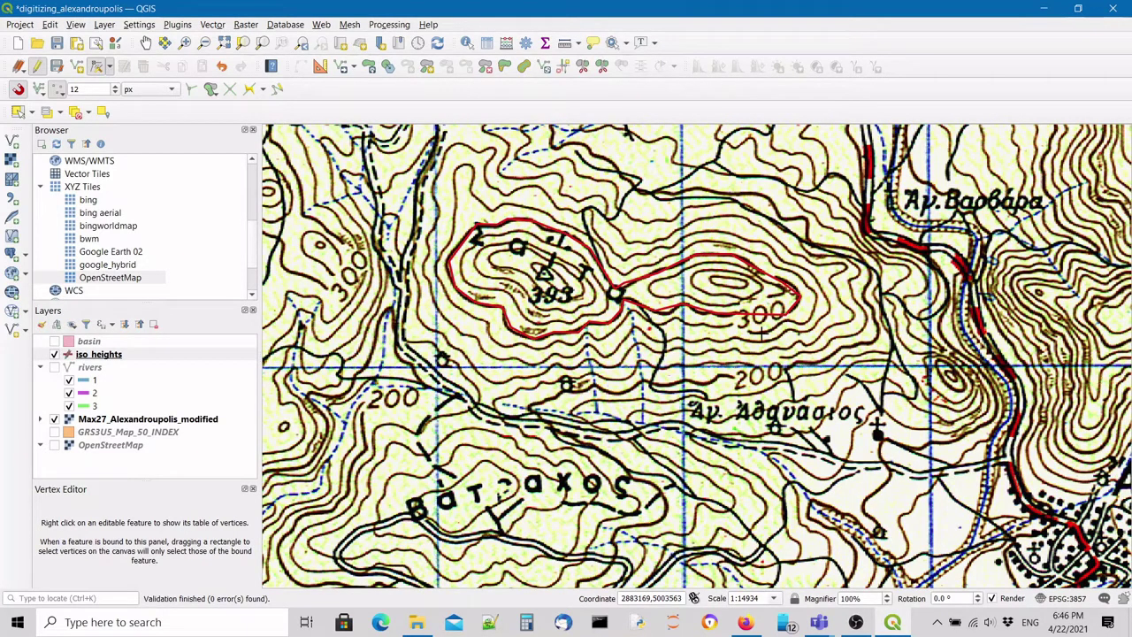
scroll(695, 322, "up", 2)
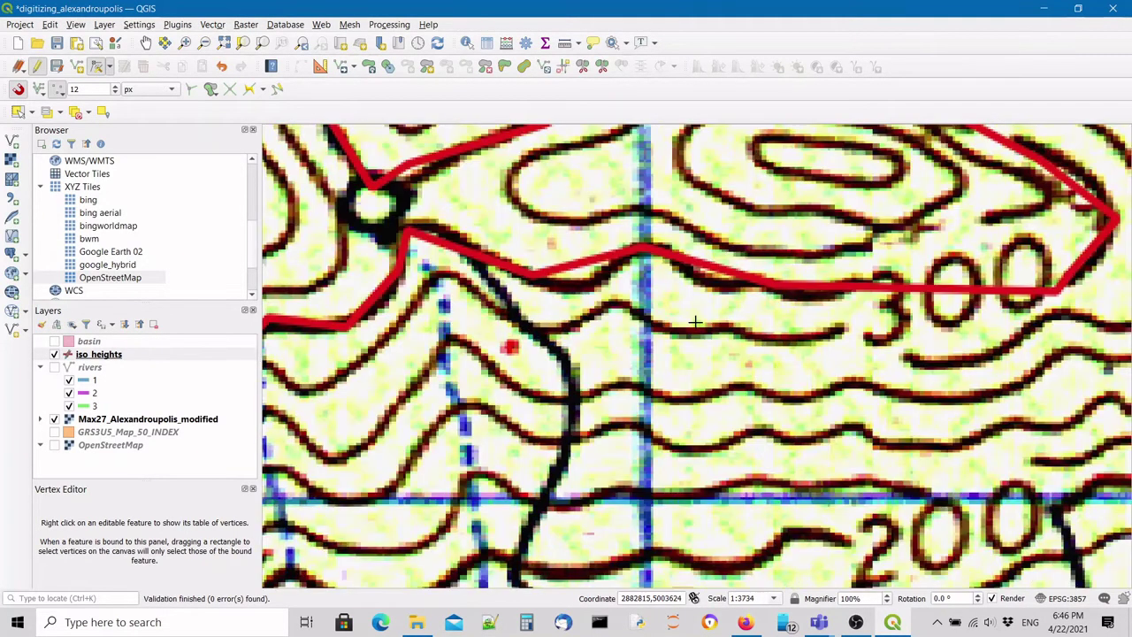
scroll(583, 241, "up", 1)
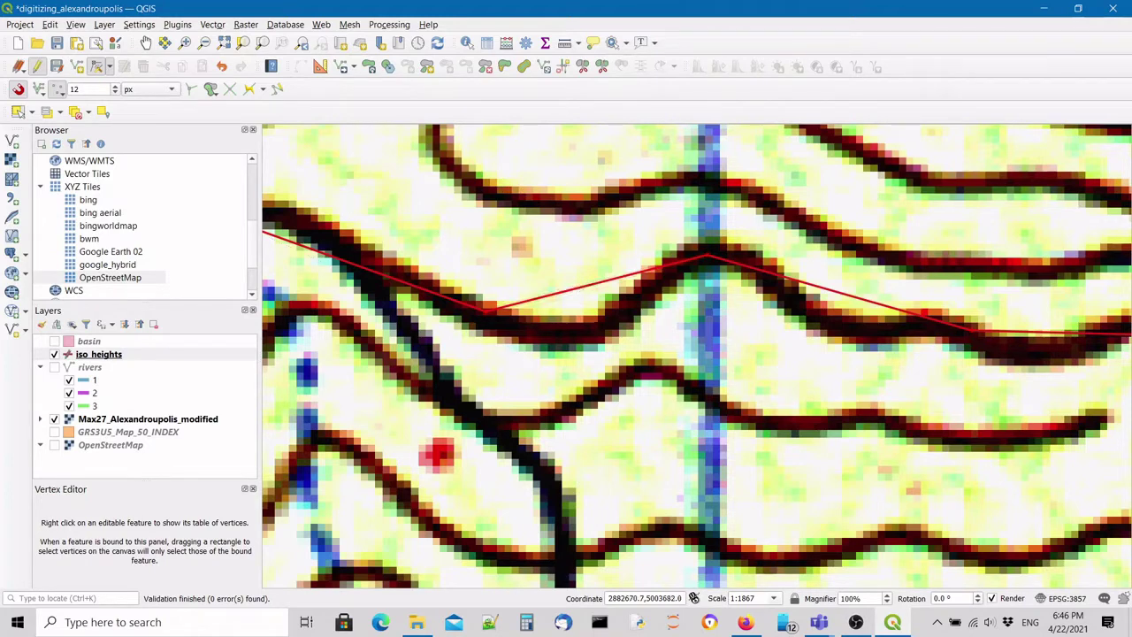
Shift the left rising segment and peak vertex onto the scanned contour, undoing missteps.
left_click_drag(587, 285, 608, 314)
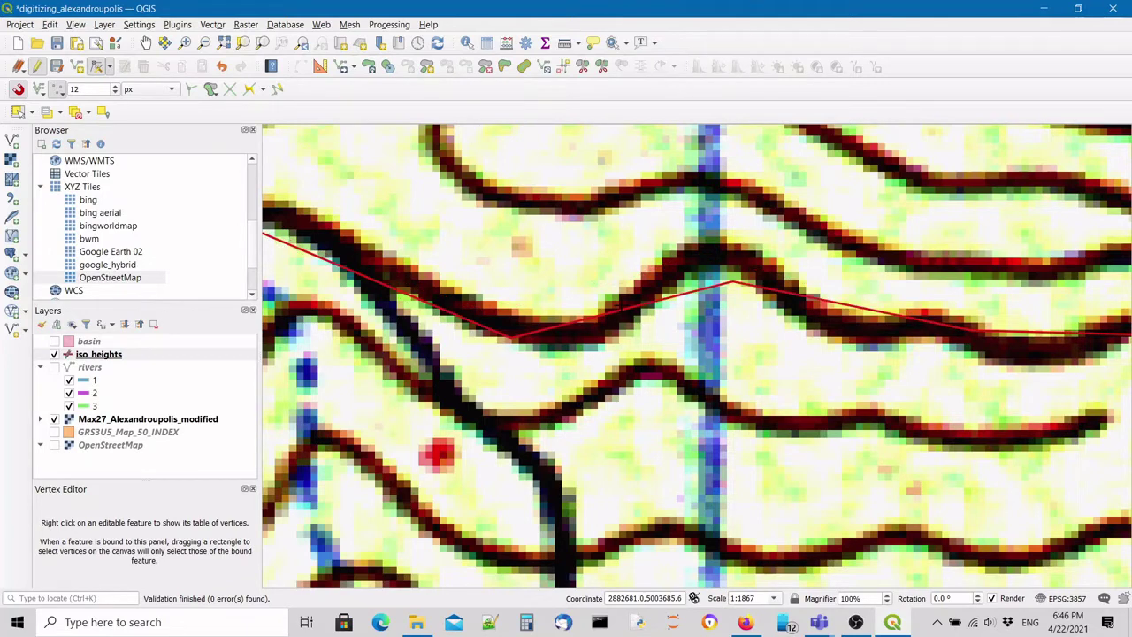
left_click_drag(733, 281, 716, 252)
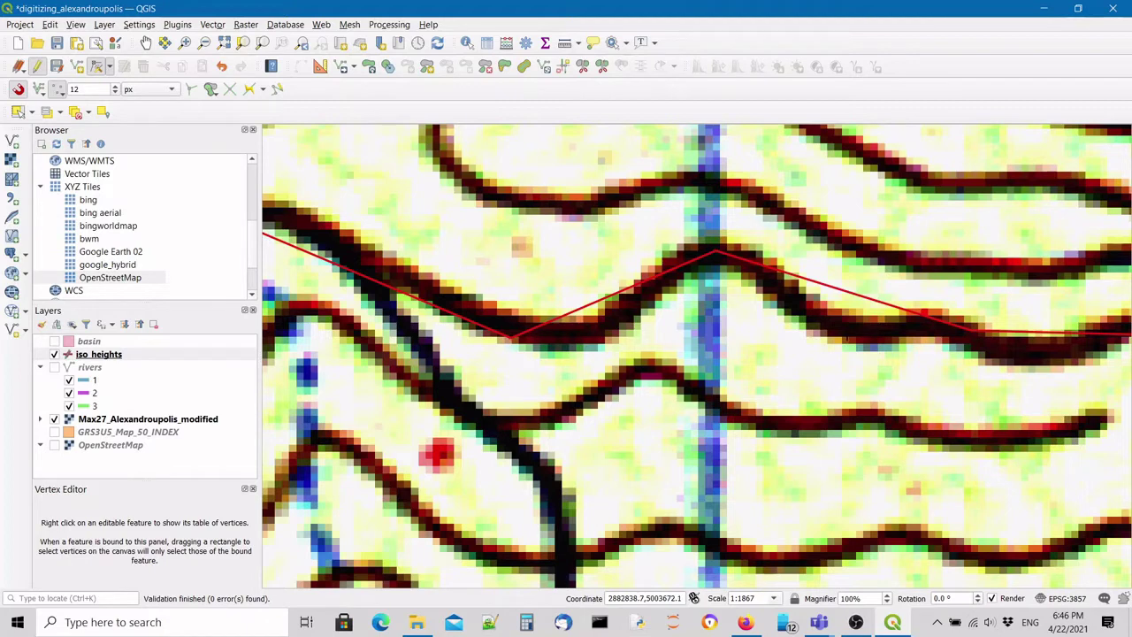
key("ctrl+z")
left_click(603, 301)
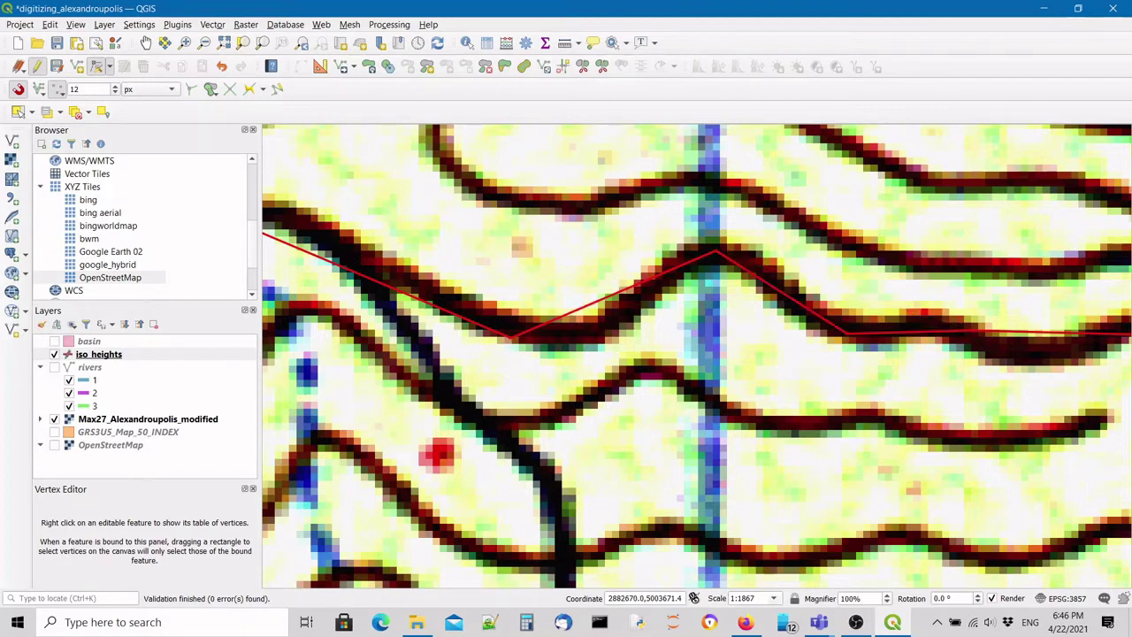
left_click(597, 337)
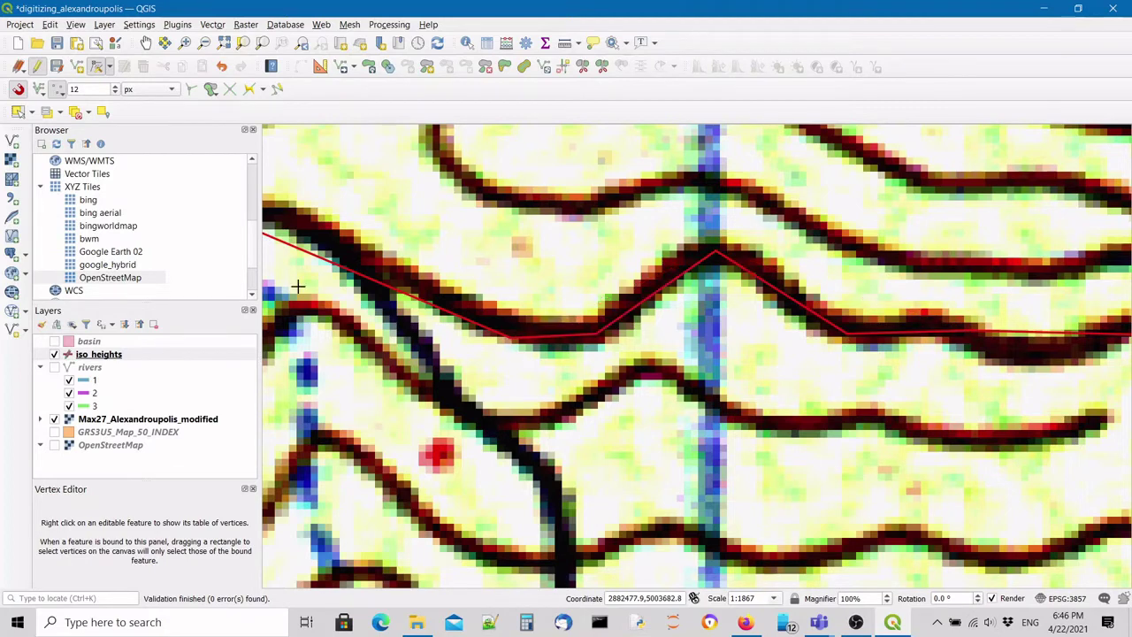
key("ctrl+z")
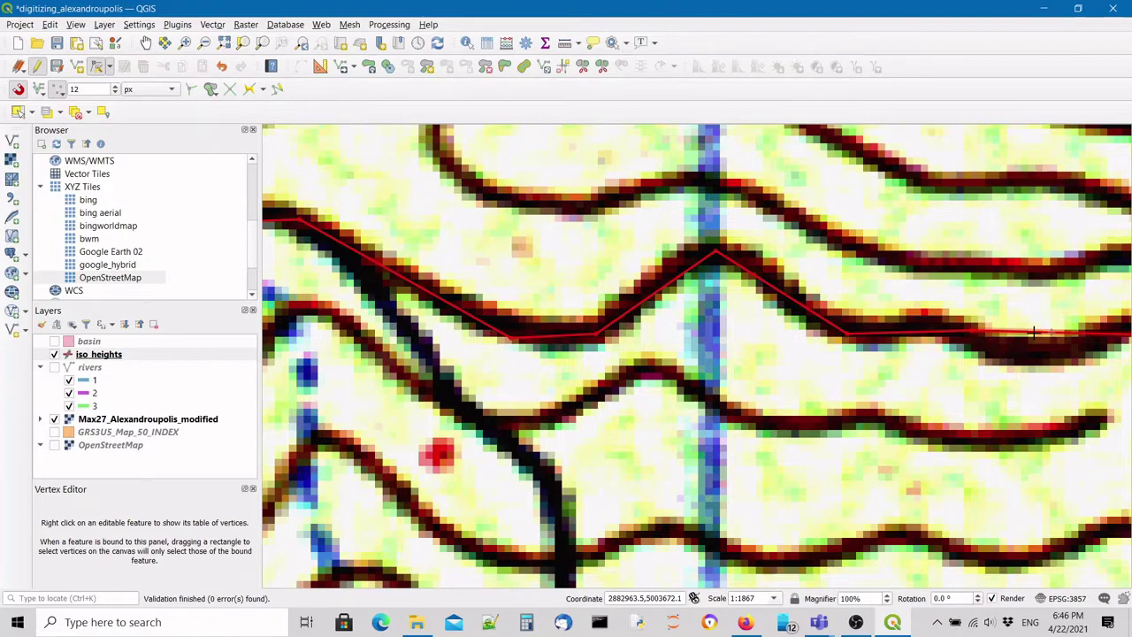
Add vertices bending the upper and lower-right segments of the eastern tip along the contour.
scroll(1033, 332, "down", 2)
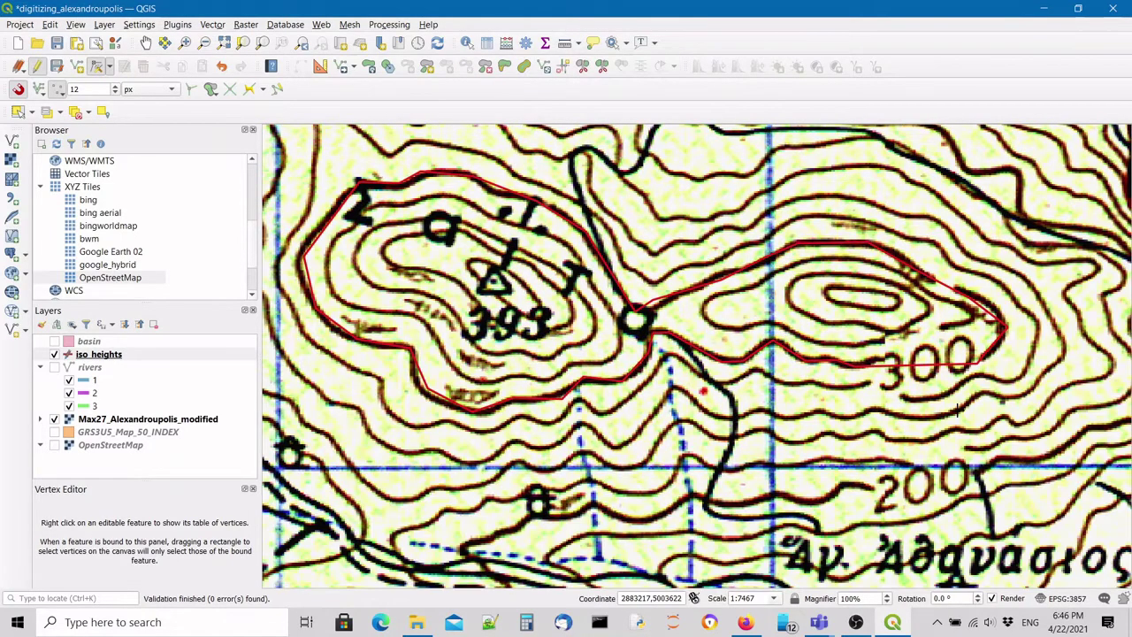
scroll(1002, 329, "up", 2)
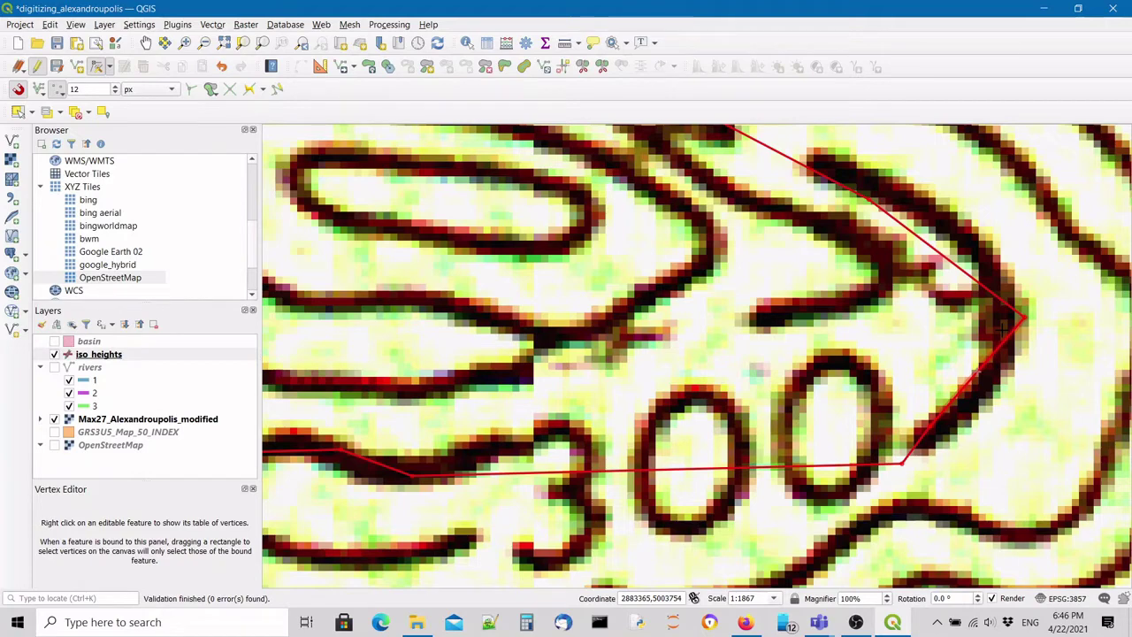
left_click_drag(880, 222, 951, 227)
left_click_drag(964, 389, 982, 399)
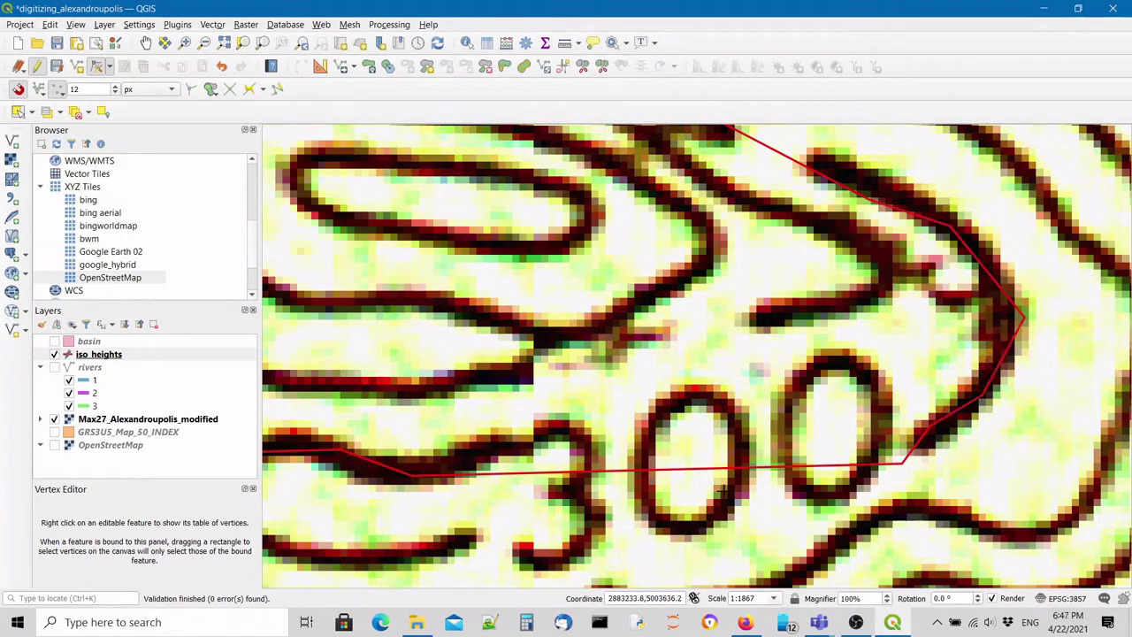
scroll(708, 354, "down", 2)
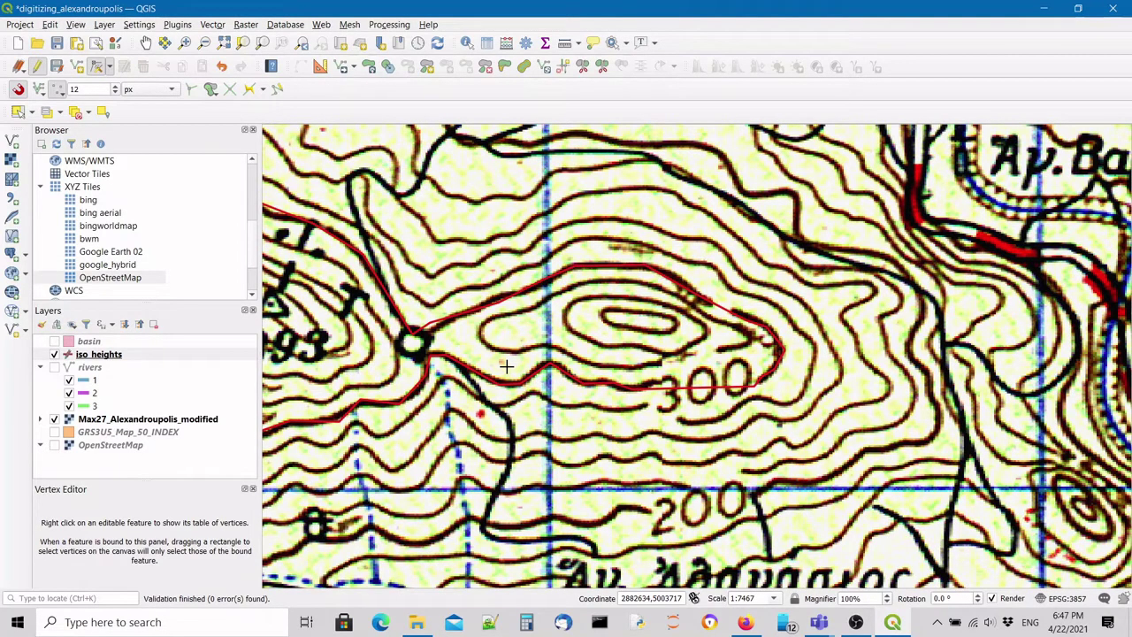
scroll(374, 377, "up", 1)
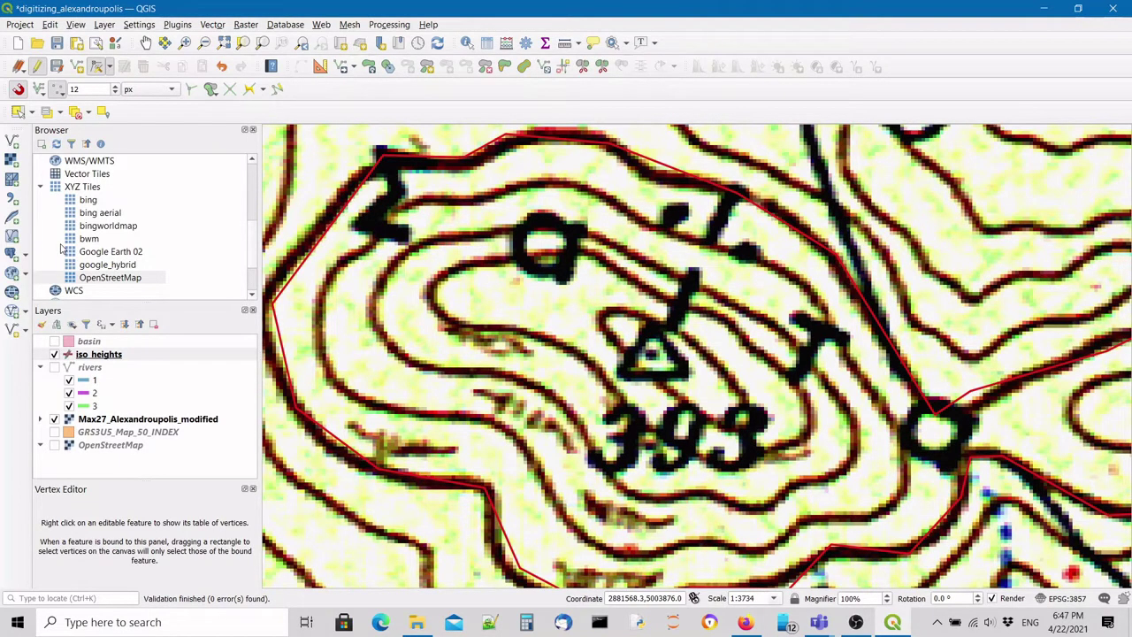
Switch back to the Vertex Tool and close the Vertex Editor panel.
key("ctrl+period")
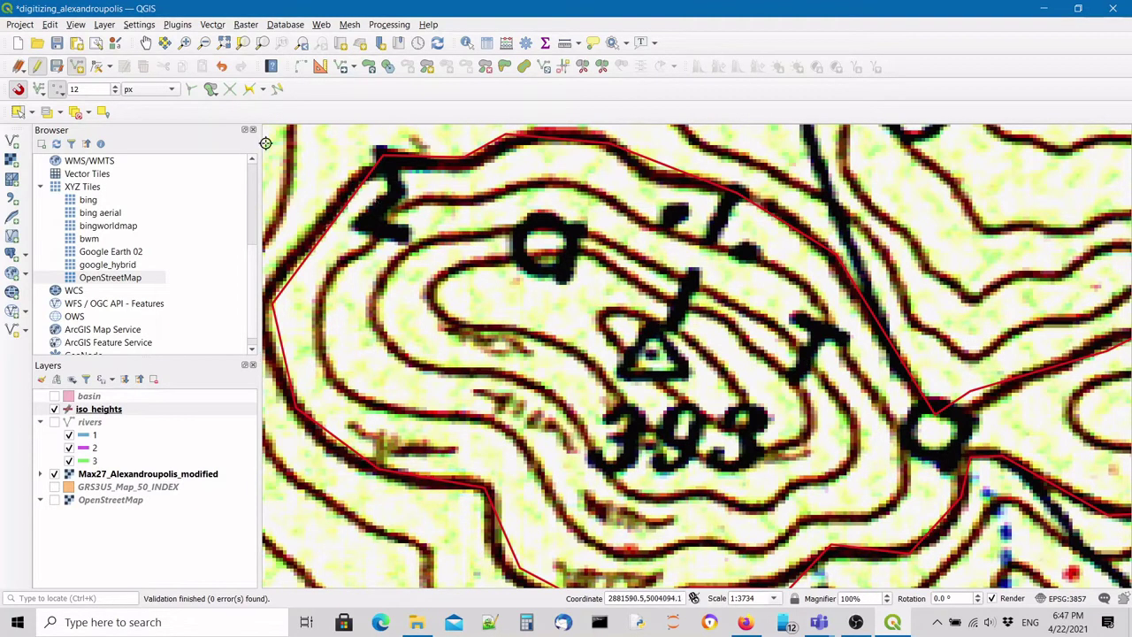
left_click(110, 67)
left_click(100, 67)
left_click(97, 68)
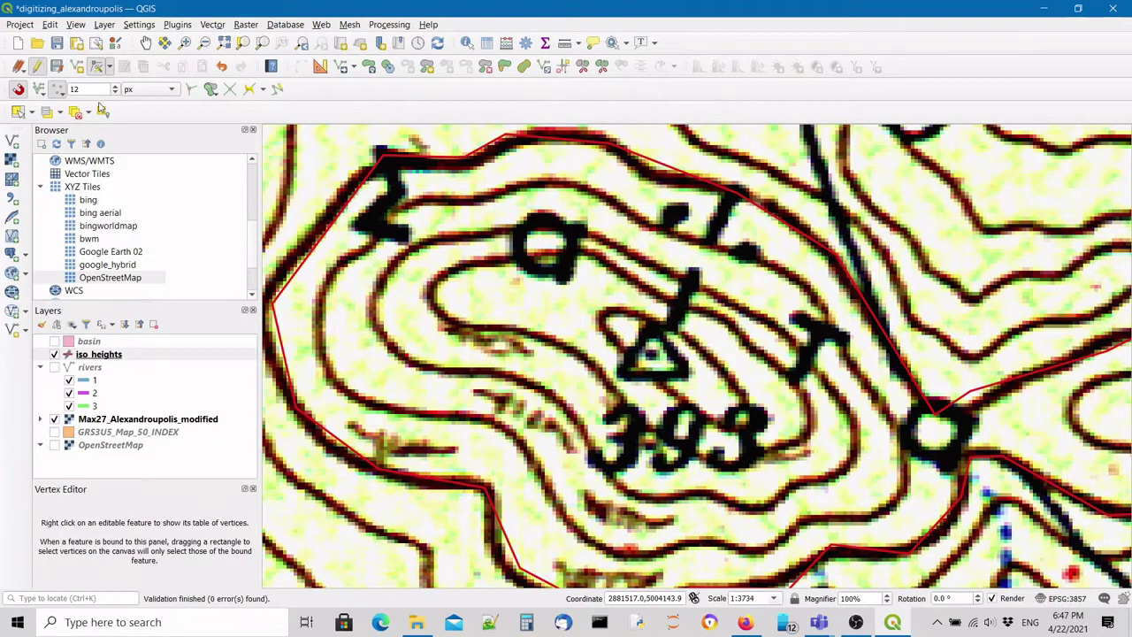
left_click(97, 69)
Move, delete and re-add the contour's upper-left vertex to fit the printed contour.
left_click(383, 155)
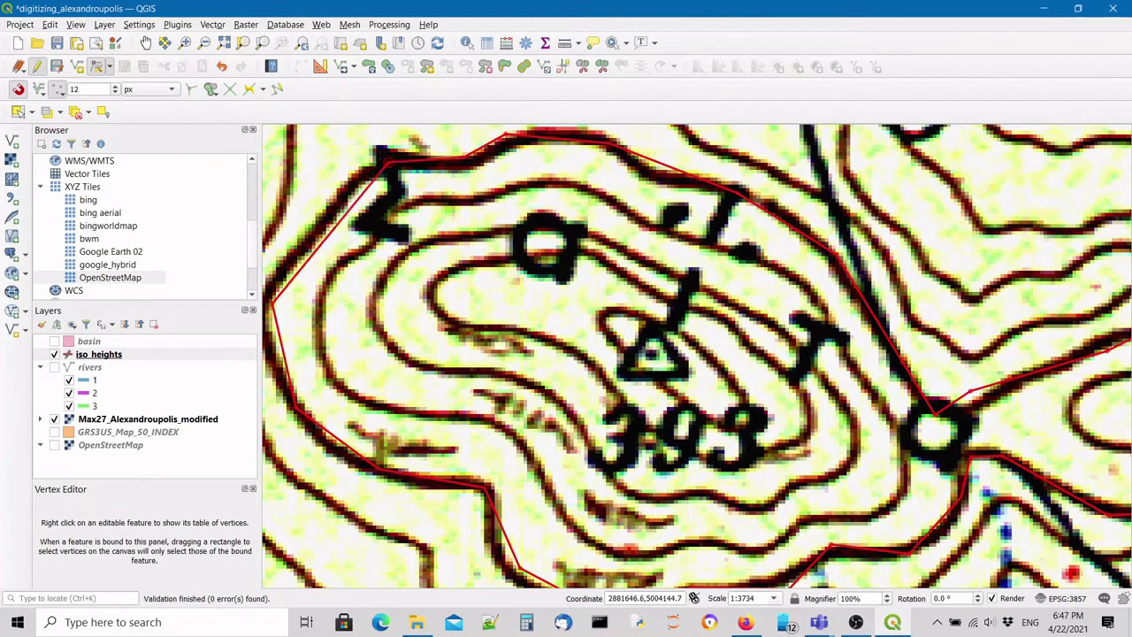
left_click(389, 162)
left_click(387, 162)
left_click(272, 303)
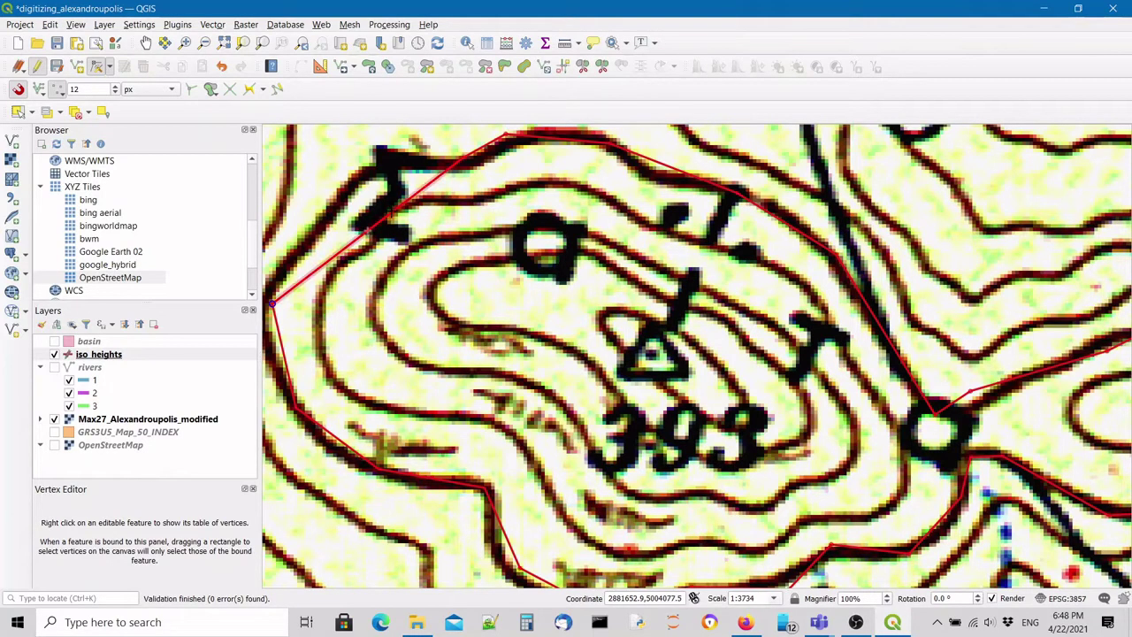
left_click(374, 159)
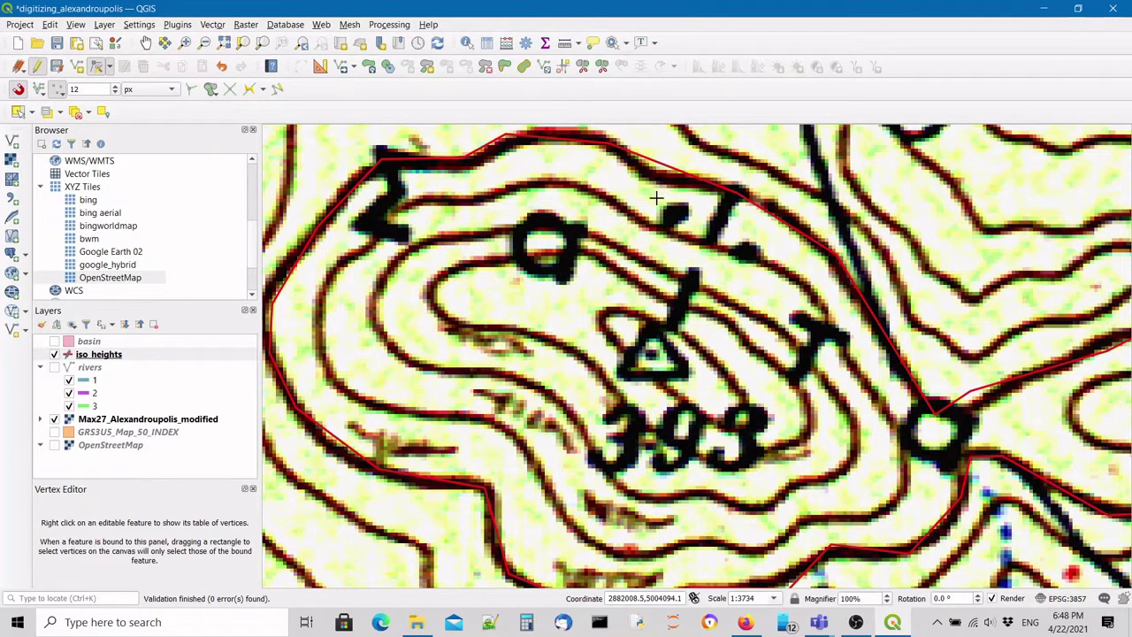
Zoom out to the full map sheet, then zoom and pan back to the red contour at 1:7467.
scroll(646, 355, "down", 1)
scroll(648, 351, "down", 4)
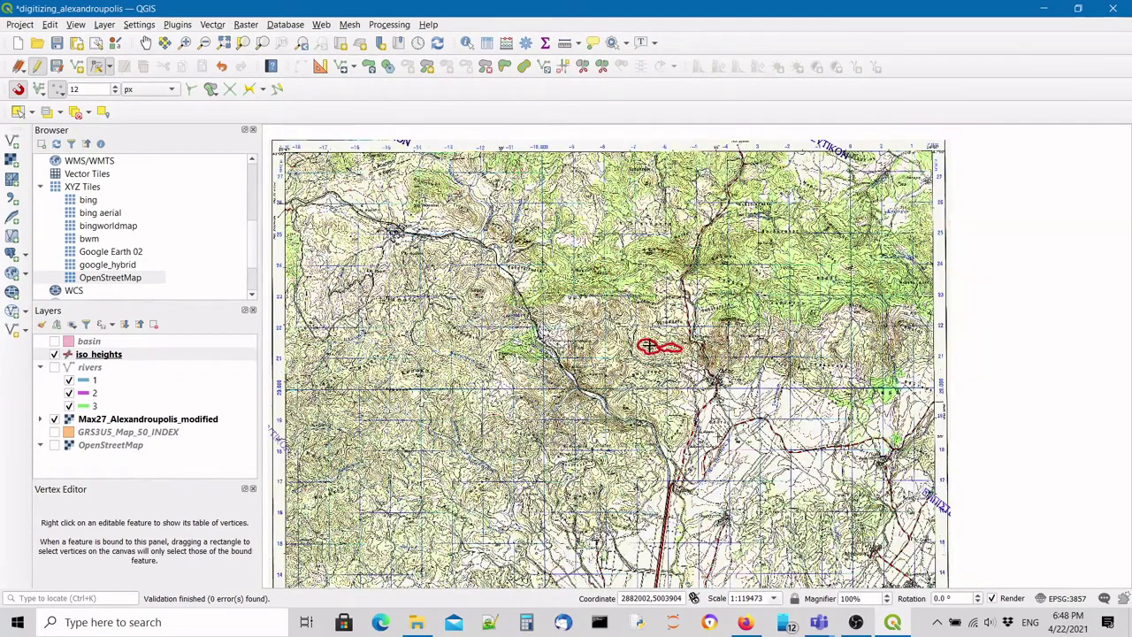
scroll(648, 346, "down", 1)
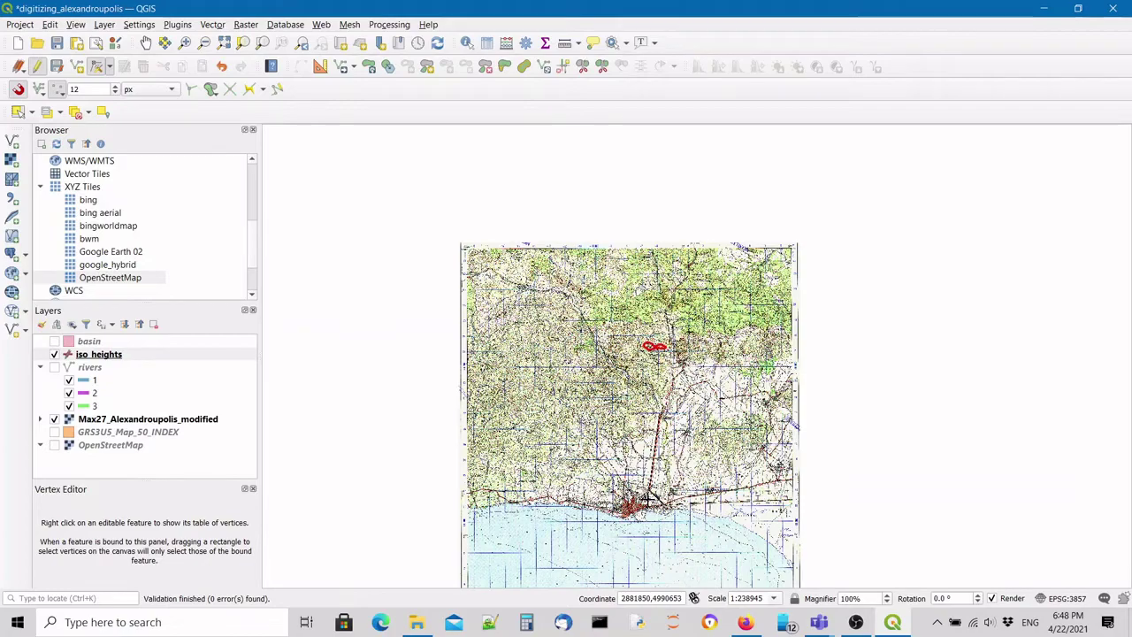
scroll(668, 402, "up", 1)
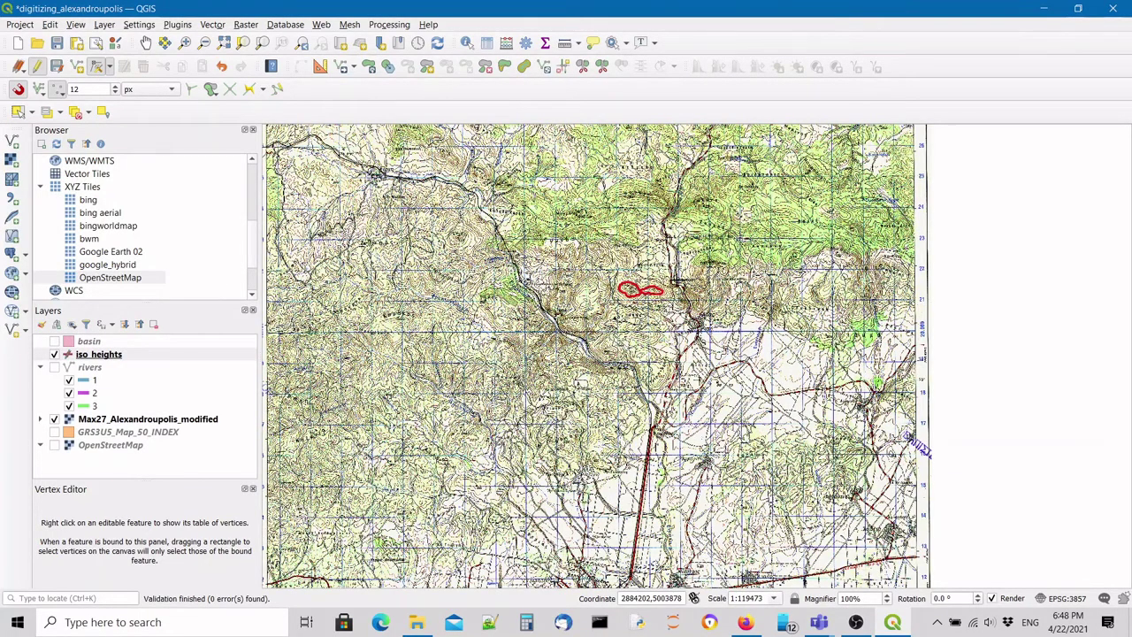
scroll(674, 281, "up", 3)
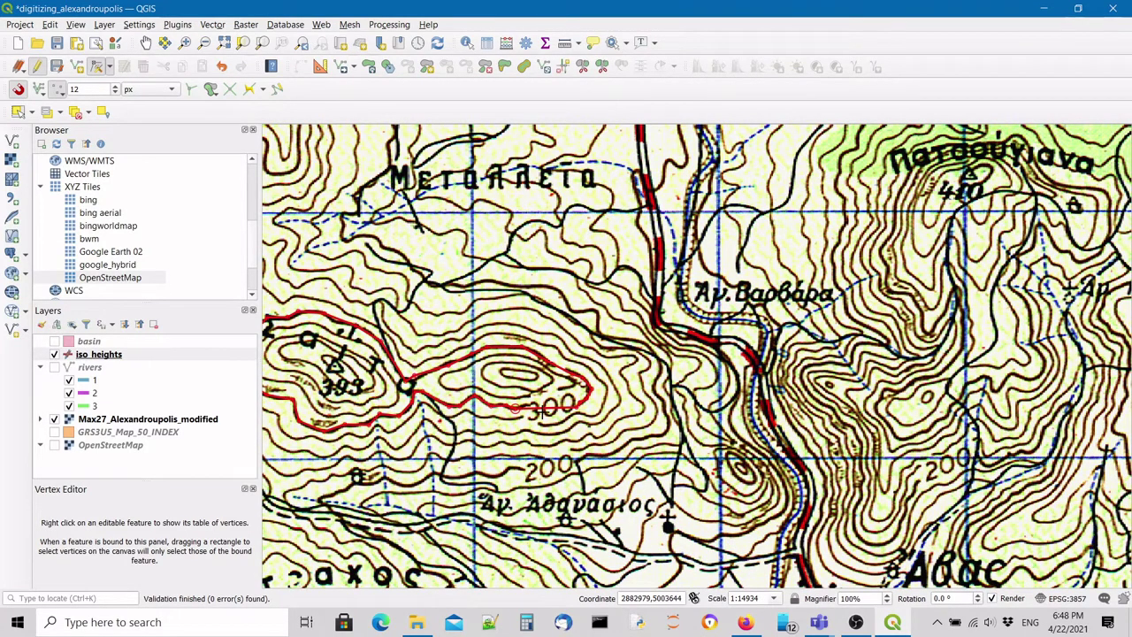
left_click_drag(541, 411, 777, 409)
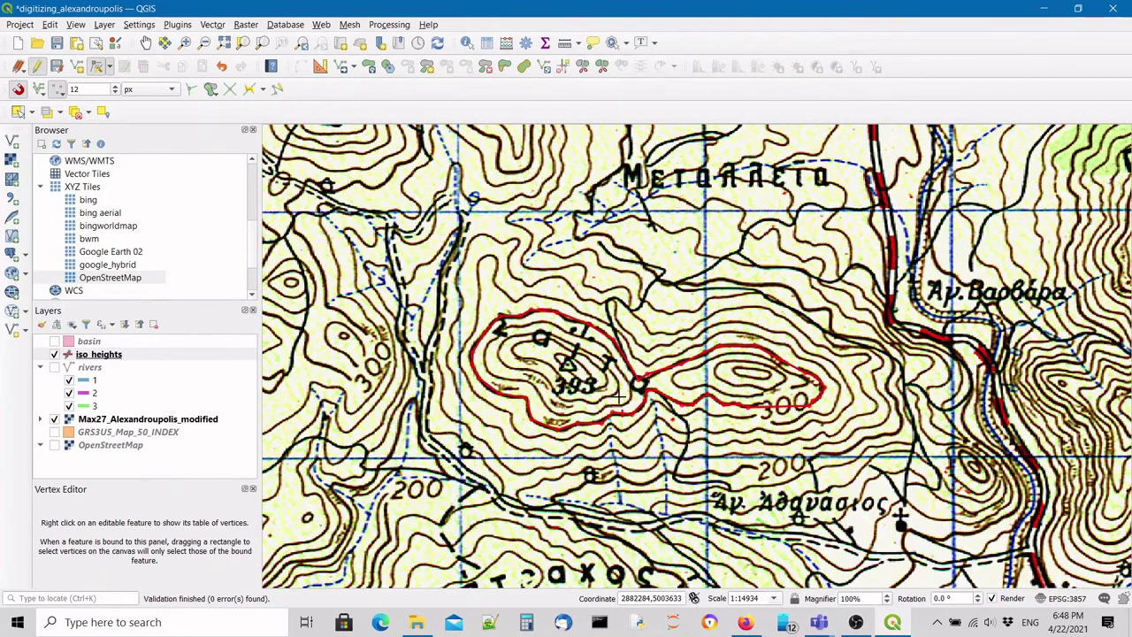
scroll(601, 376, "up", 1)
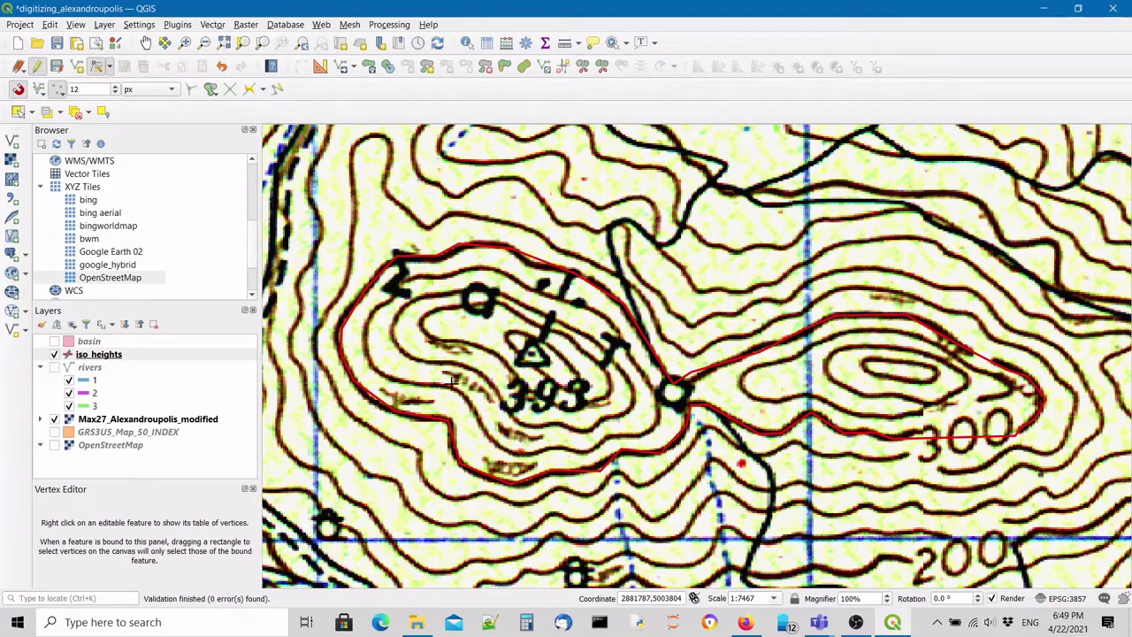
Trace the second contour below hill 393 and save it with id 2 and height 320.
left_click(78, 66)
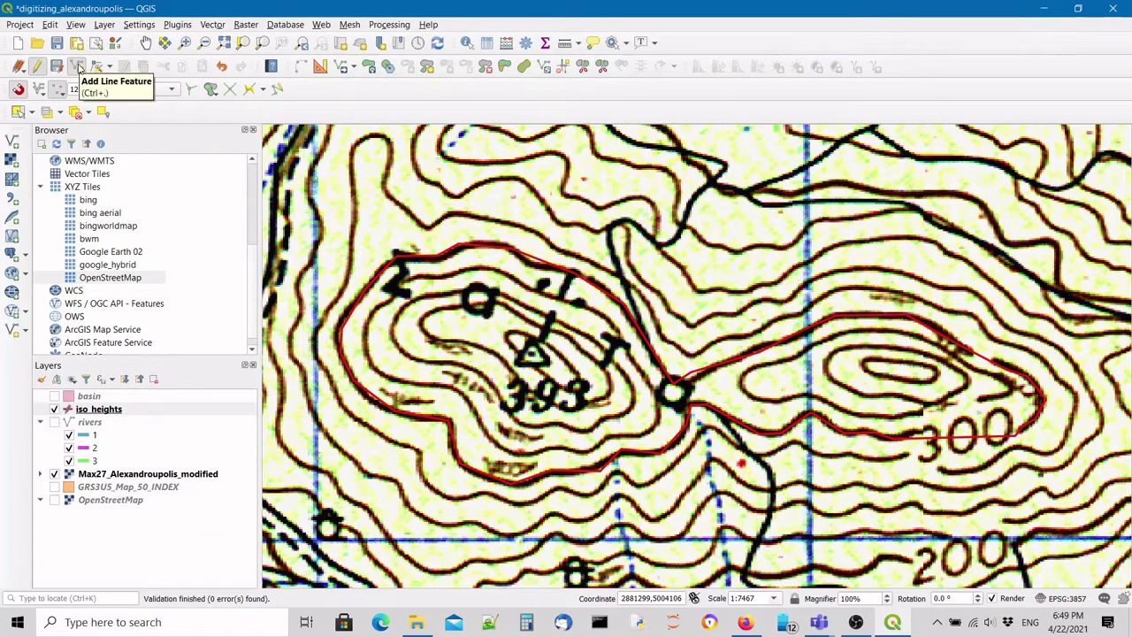
left_click(78, 67)
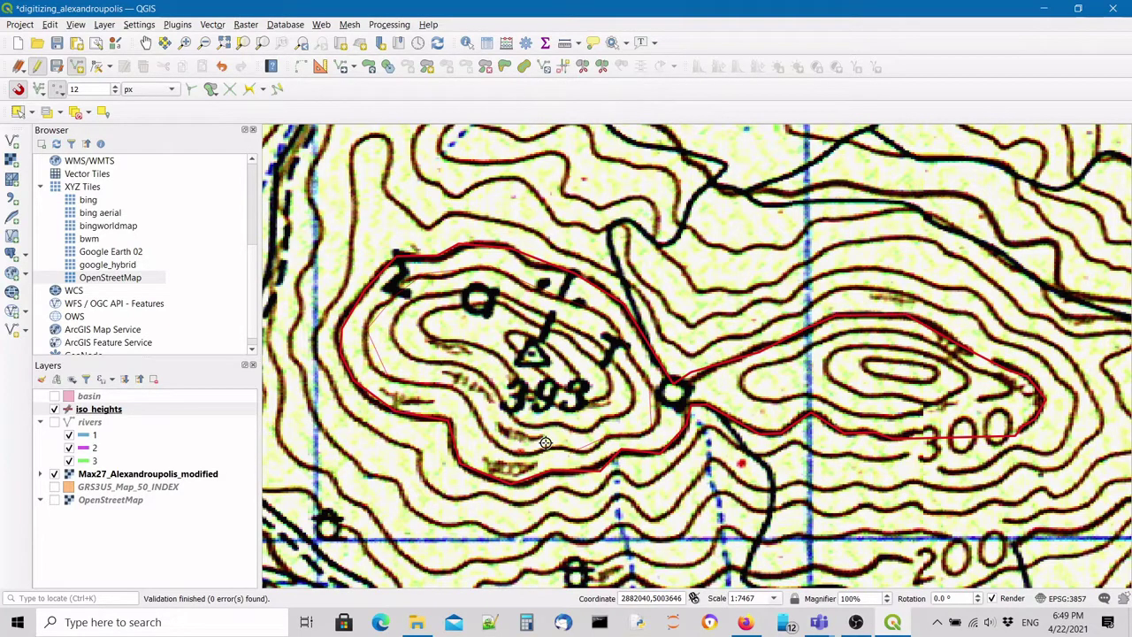
left_click(411, 381)
right_click(424, 356)
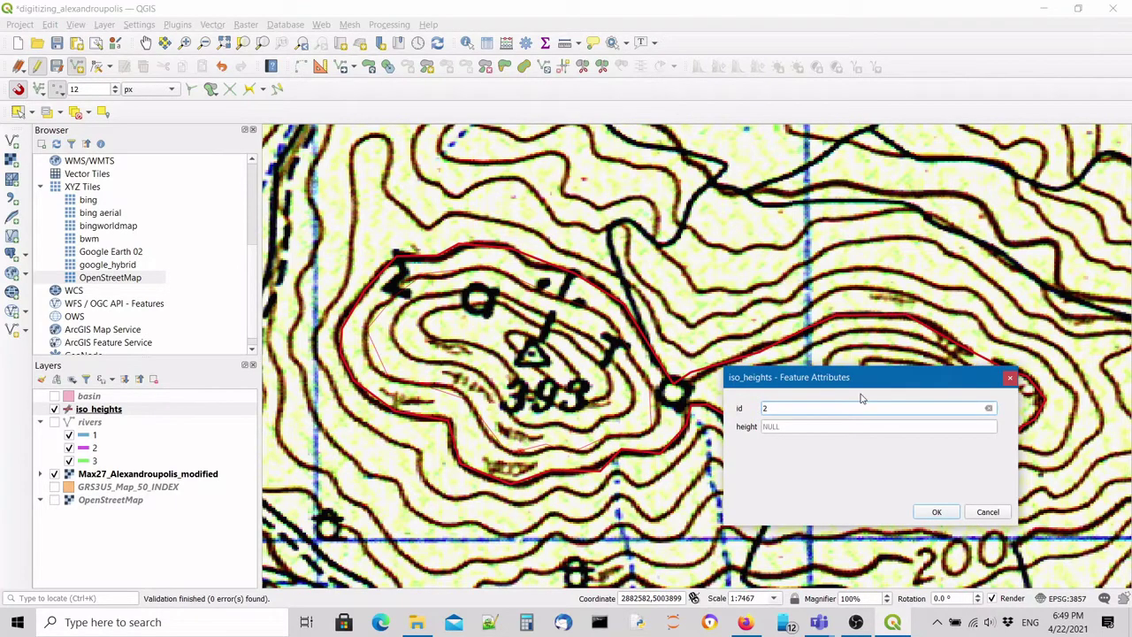
left_click(831, 425)
type("320")
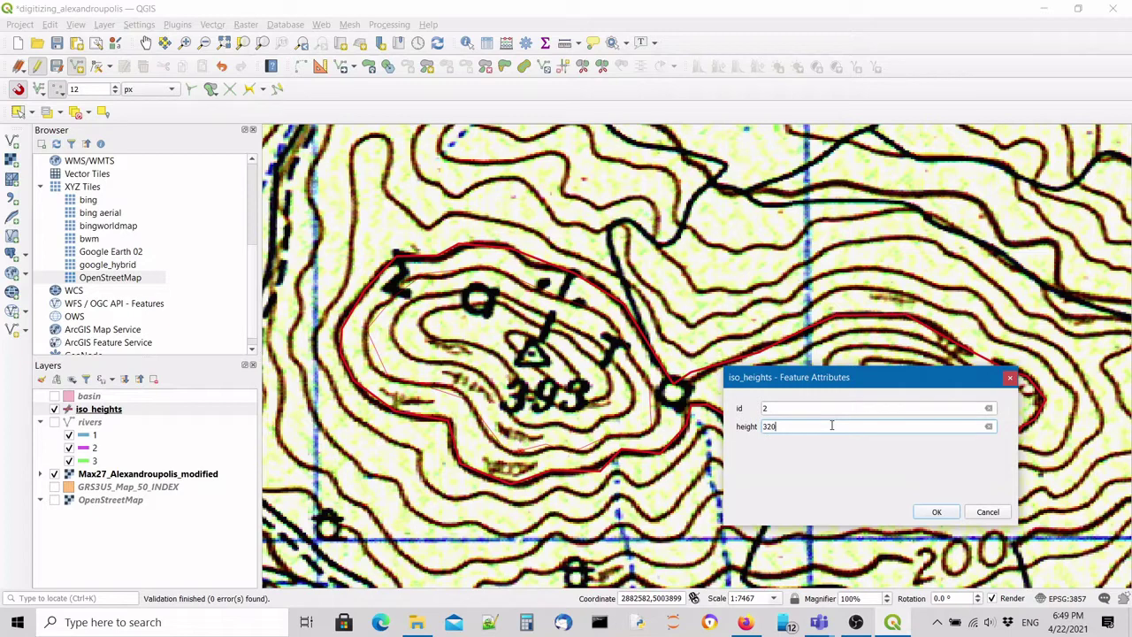
key("Return")
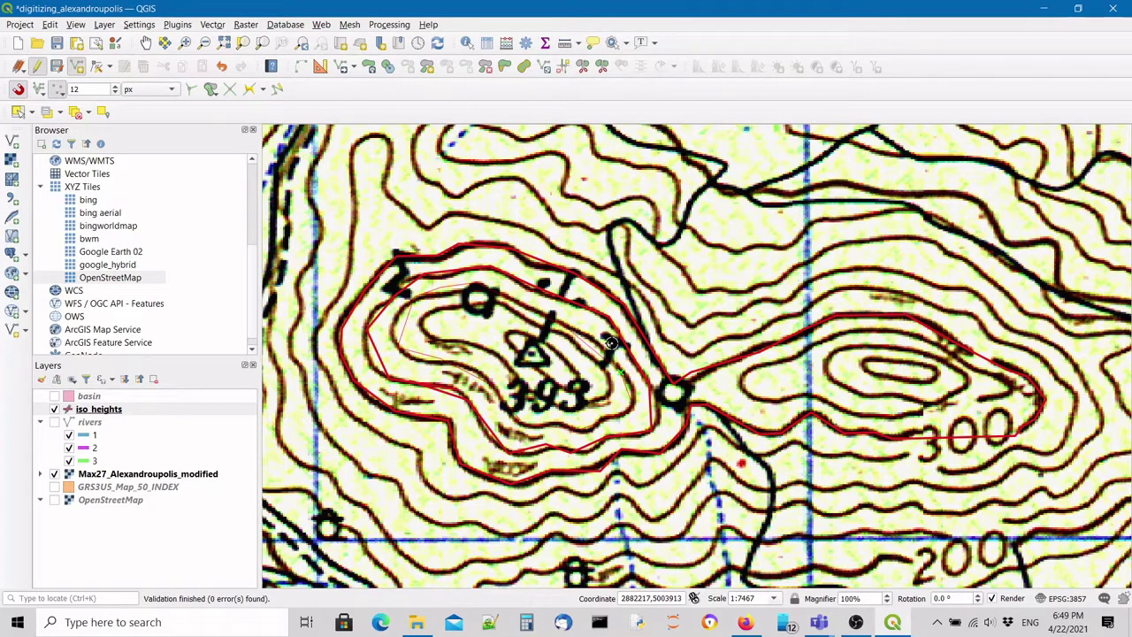
Finish the third contour inside the 320 line and save it with id 3 and height 340.
right_click(610, 343)
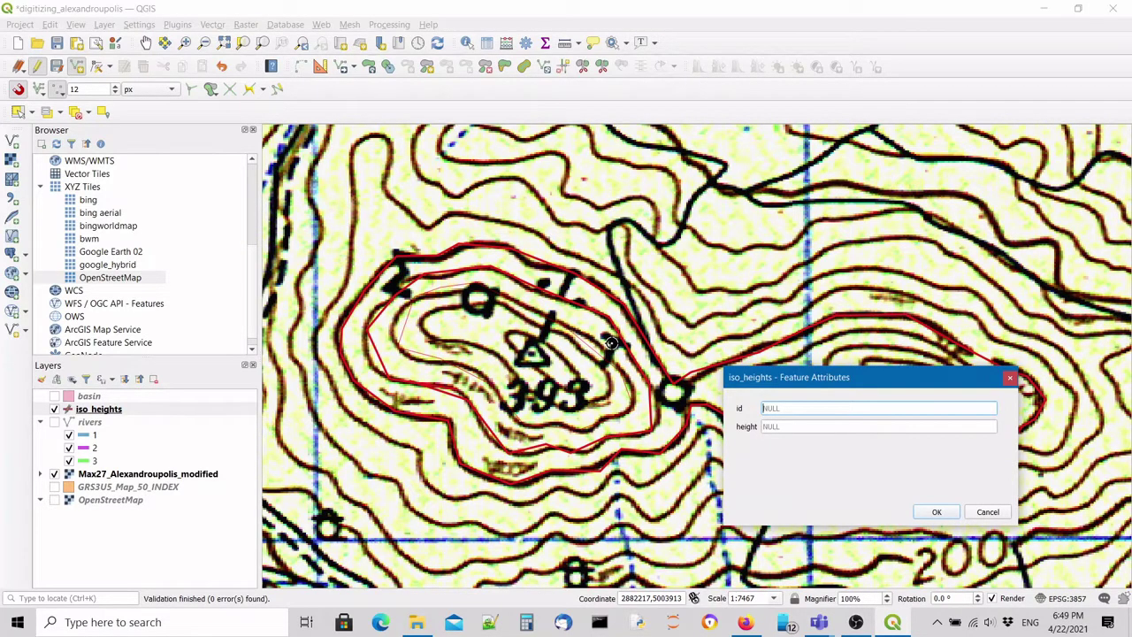
type("3")
left_click(806, 427)
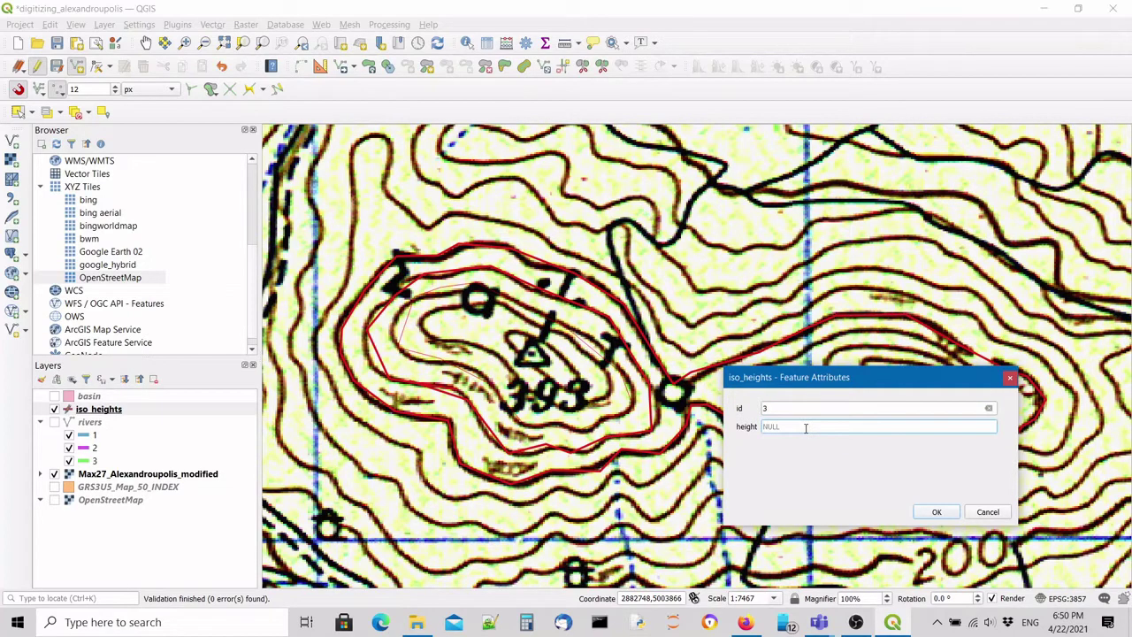
type("340")
key("Return")
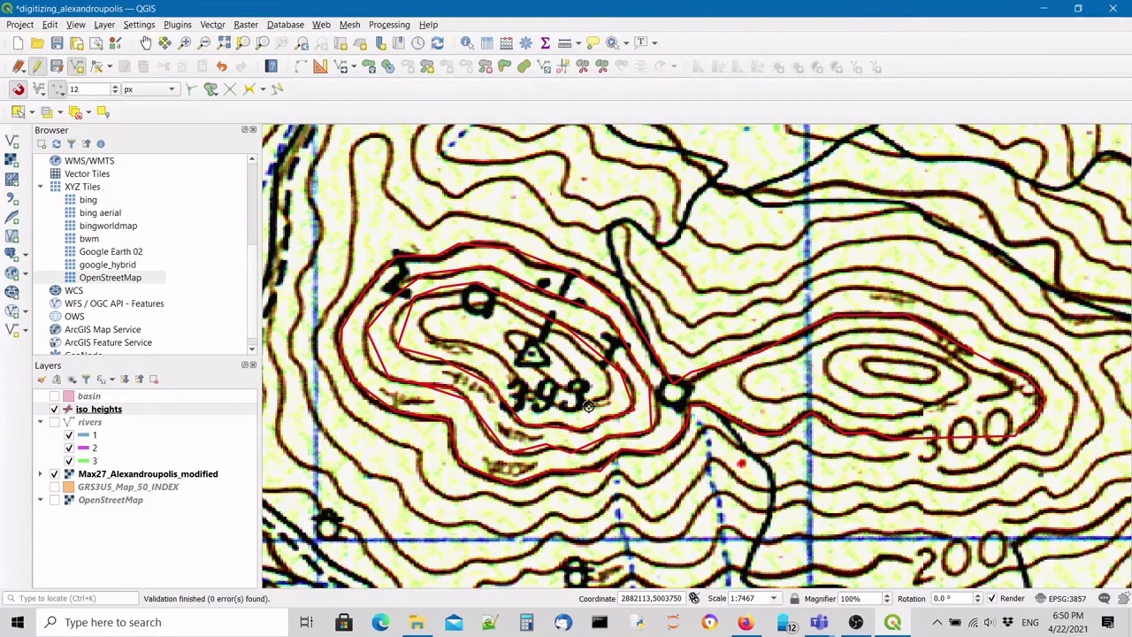
Trace the fourth contour ringing the 393 summit and save it with id 4 and height 360.
left_click(588, 405)
left_click(422, 321)
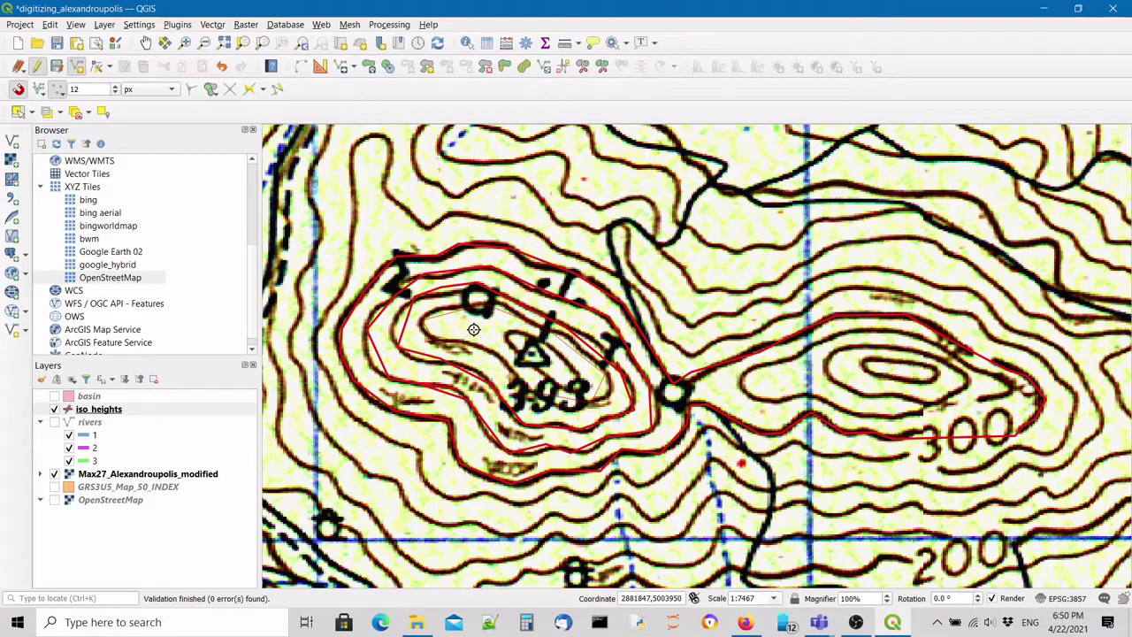
right_click(473, 329)
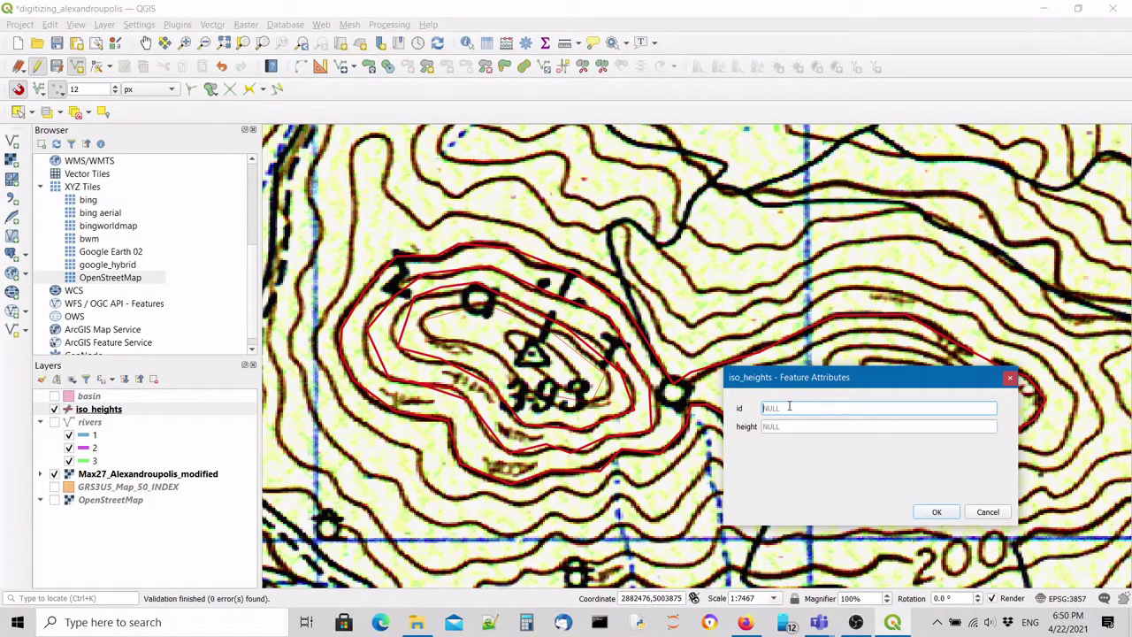
type("4")
left_click(789, 427)
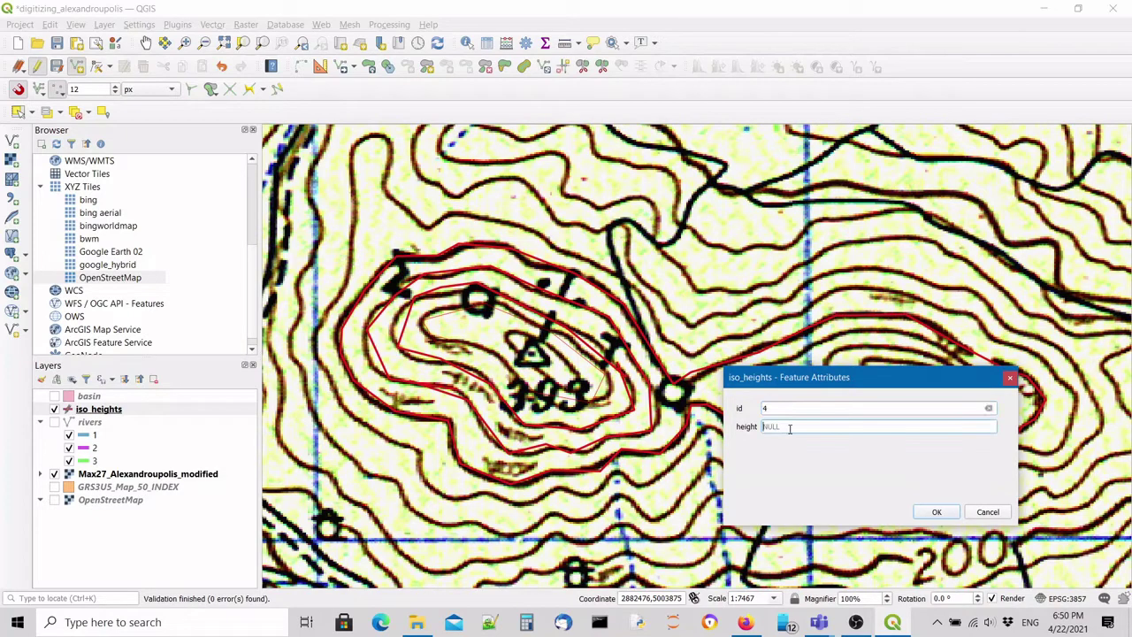
type("360")
left_click(938, 513)
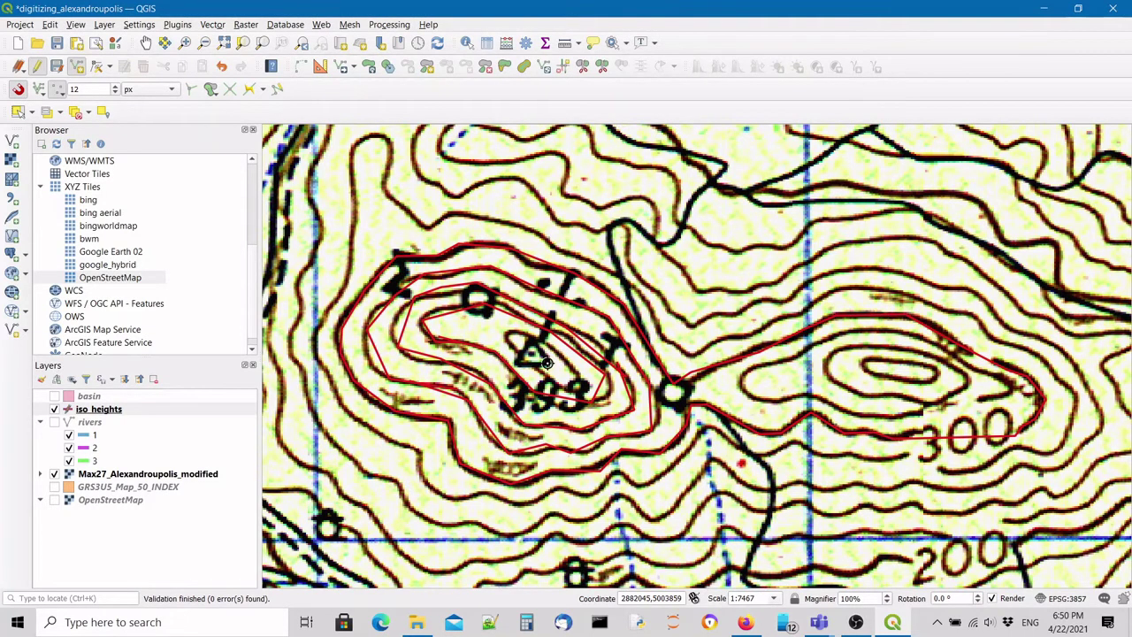
Close the innermost contour around the 393 summit triangle and save it with id 5, height 380.
scroll(547, 363, "up", 1)
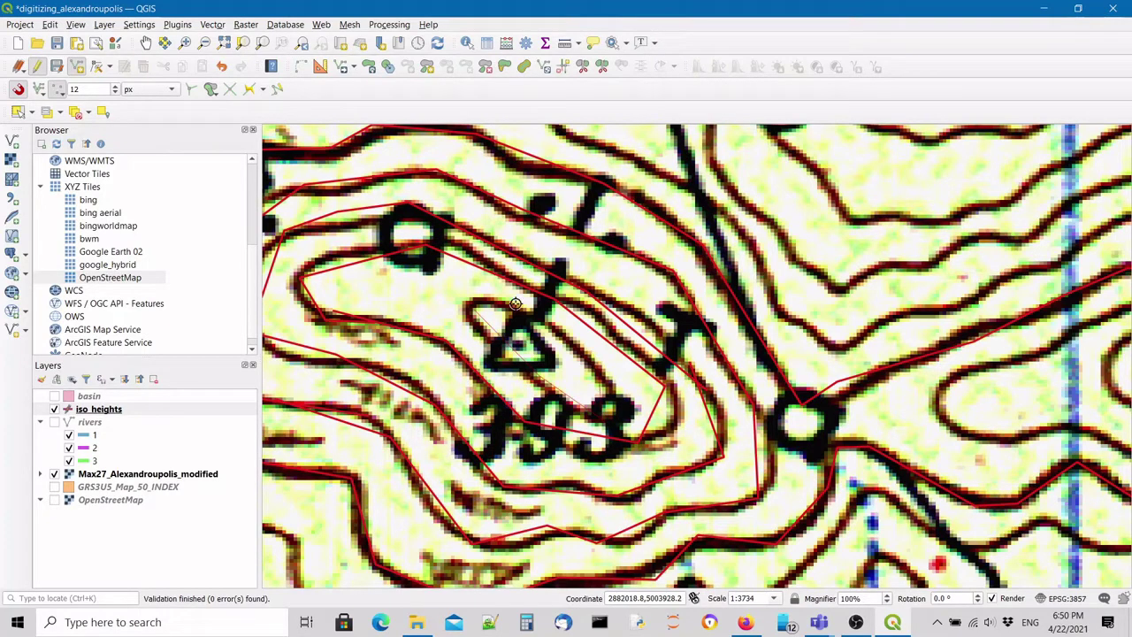
right_click(471, 313)
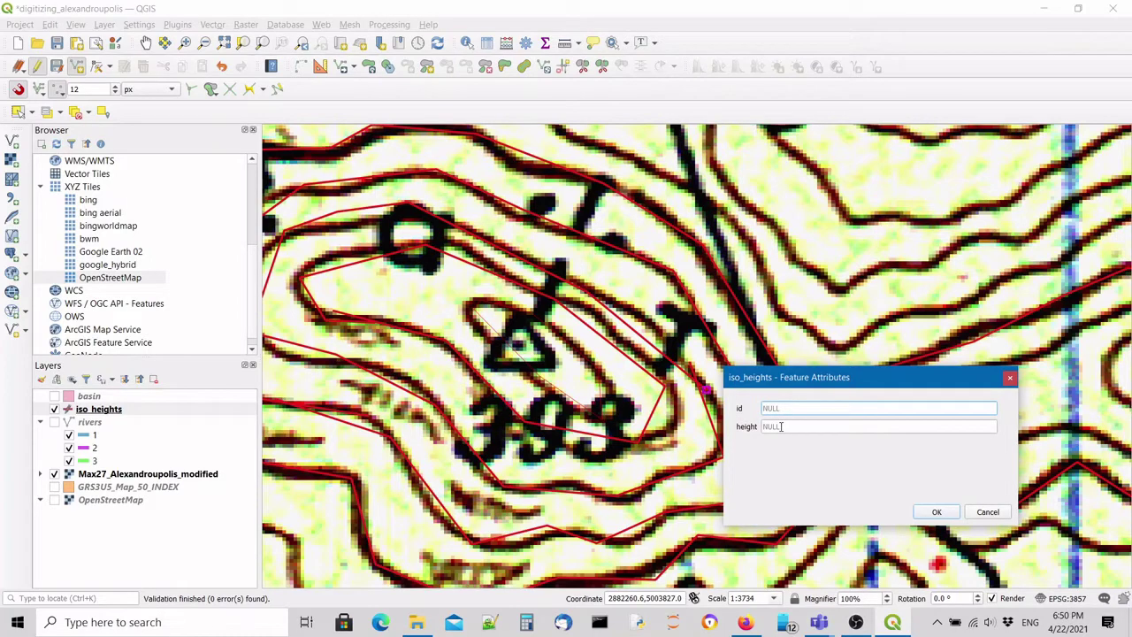
left_click(826, 409)
type("5")
left_click(825, 428)
type("380")
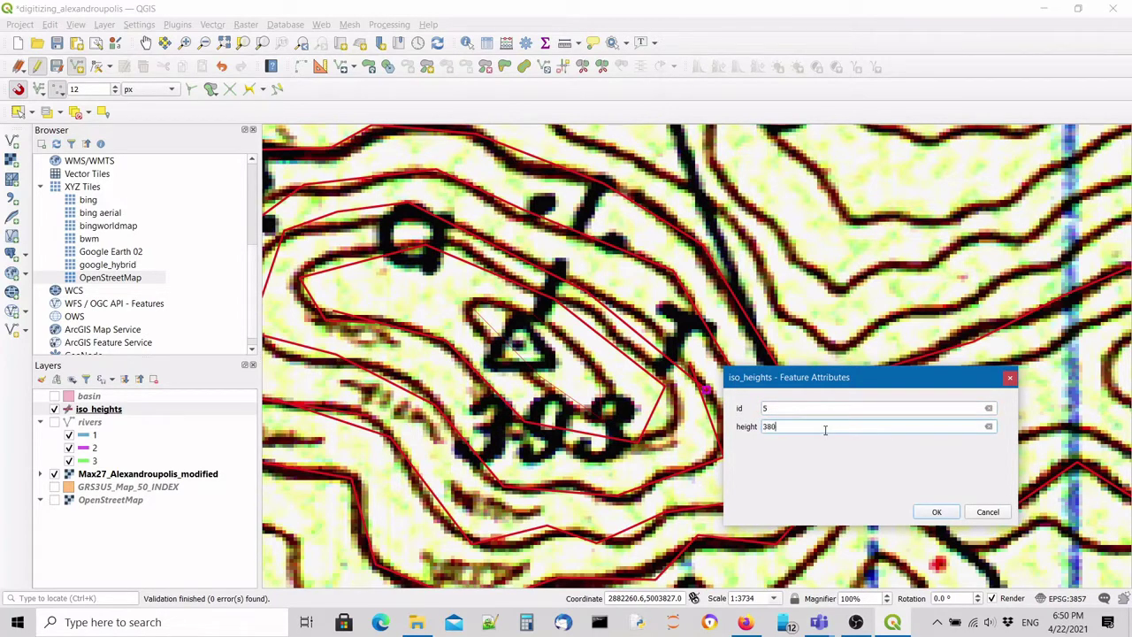
key("Return")
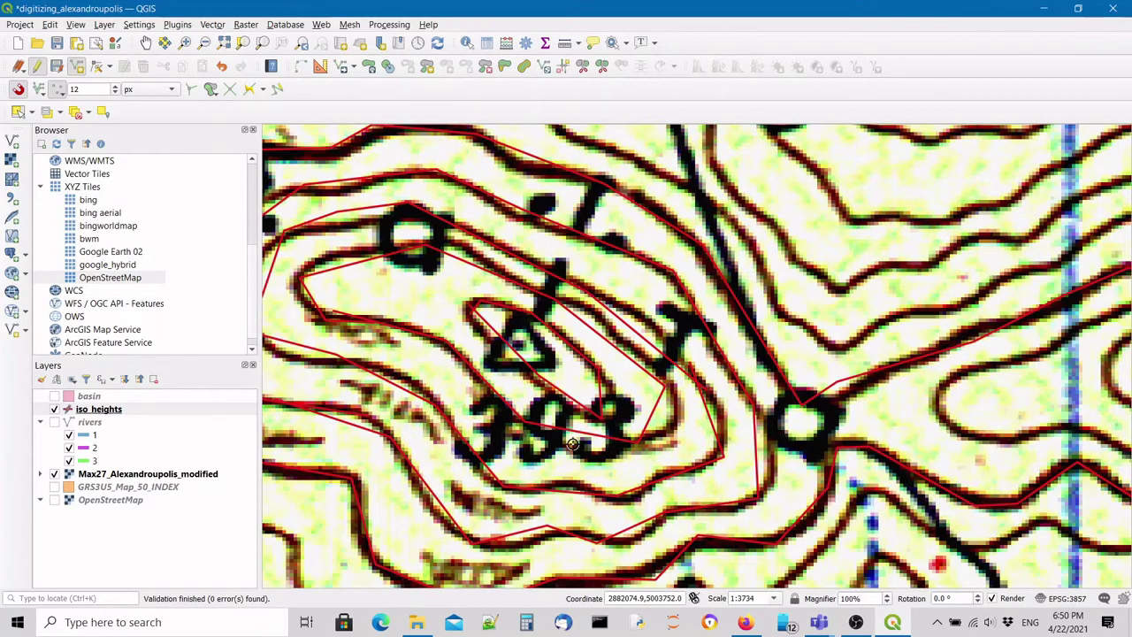
key("Left")
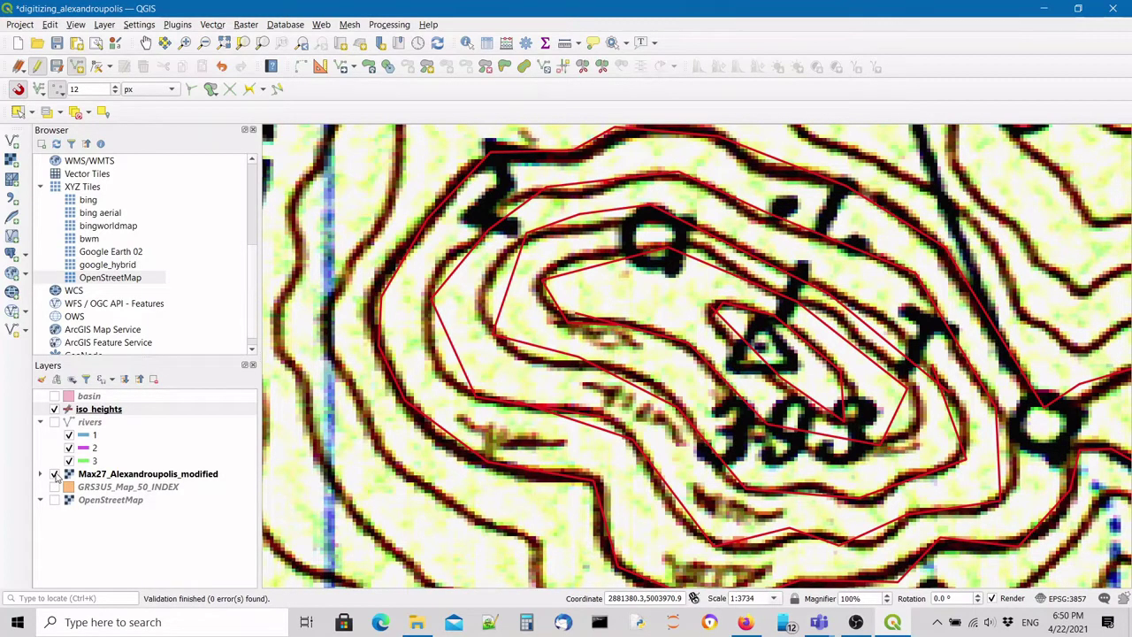
Hide the Max27_Alexandroupolis_modified scan to view the contours alone, then show it again.
left_click(54, 474)
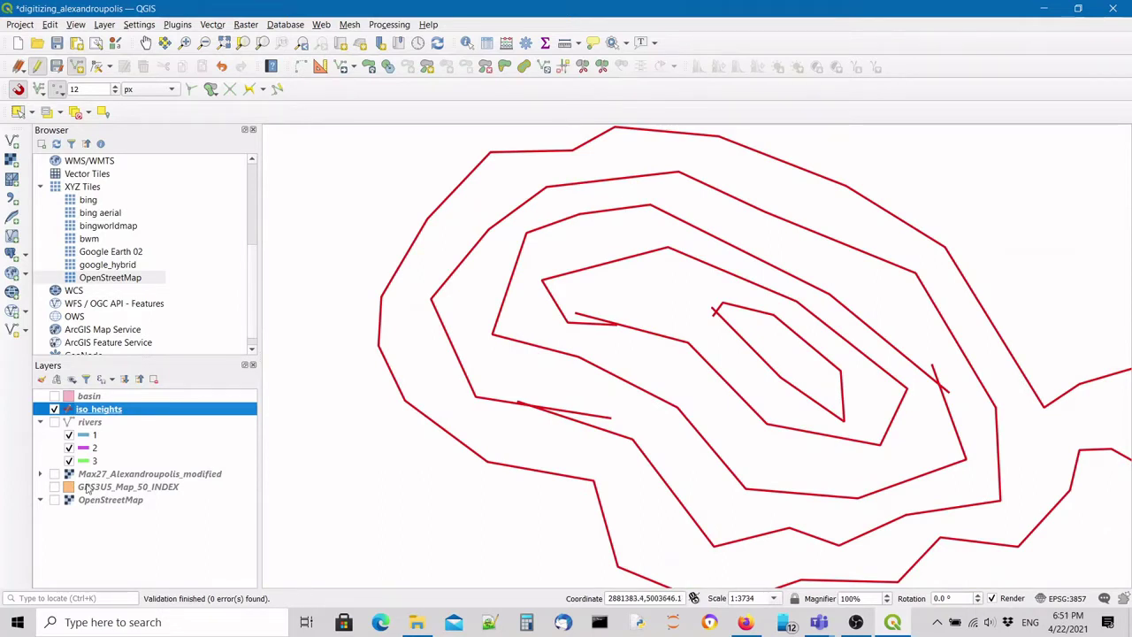
left_click(54, 474)
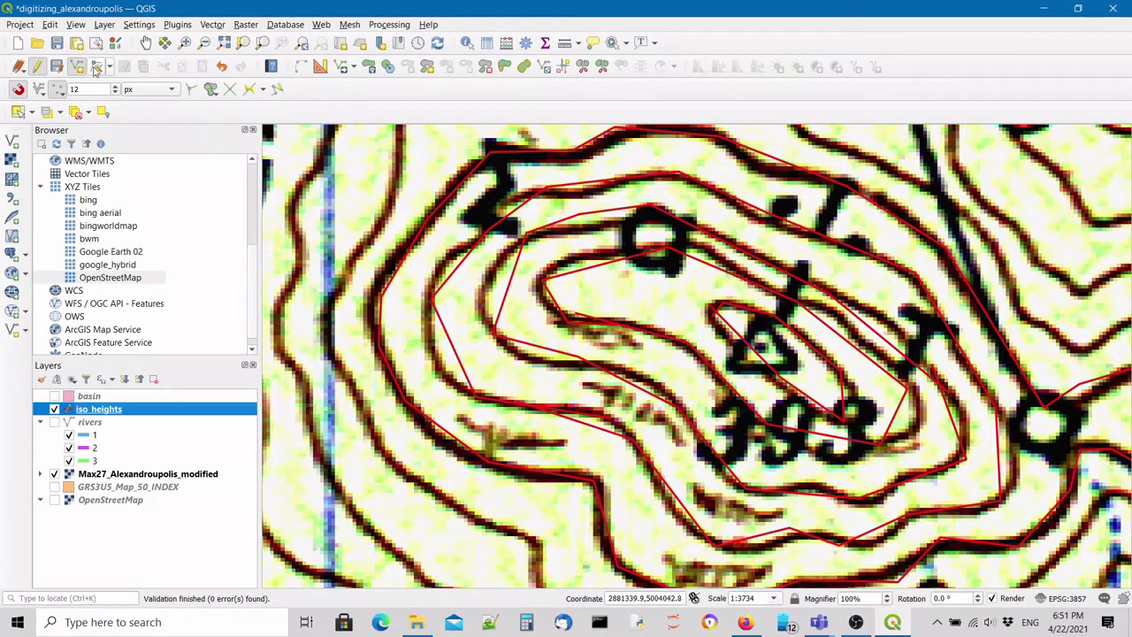
Drag one vertex of the inner red contour near 393 onto the printed contour line.
left_click(96, 68)
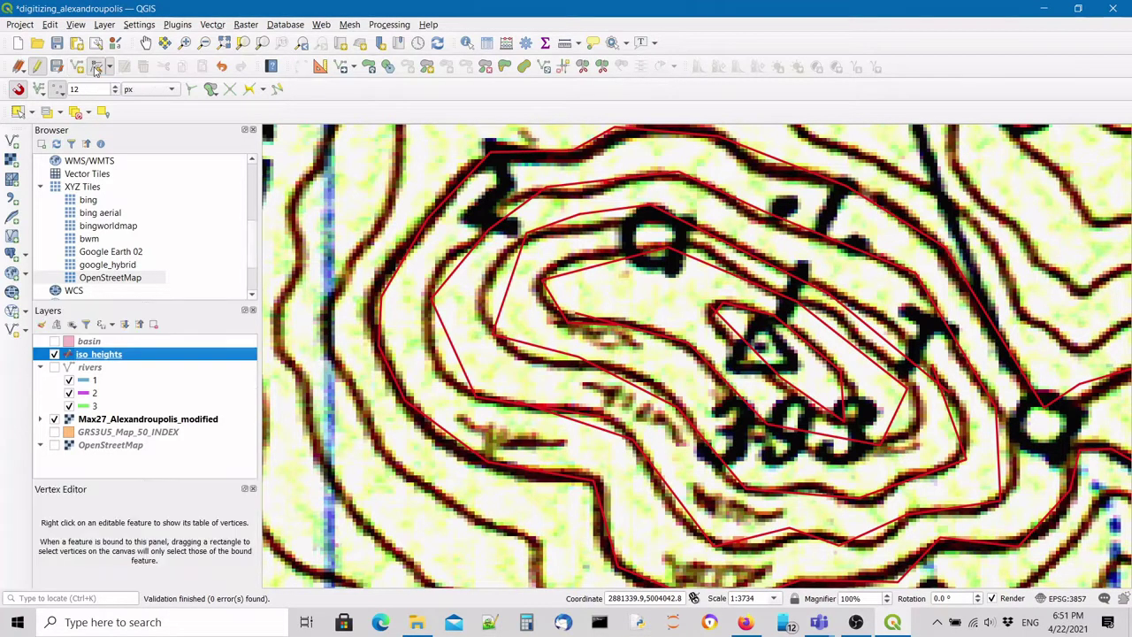
scroll(578, 424, "up", 2)
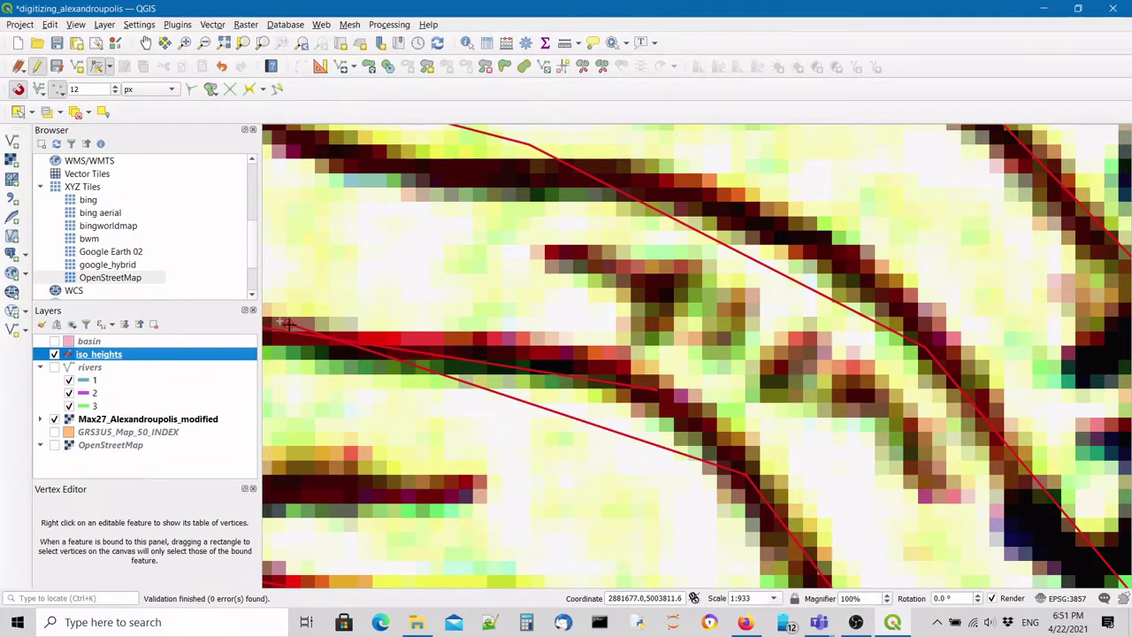
left_click(287, 324)
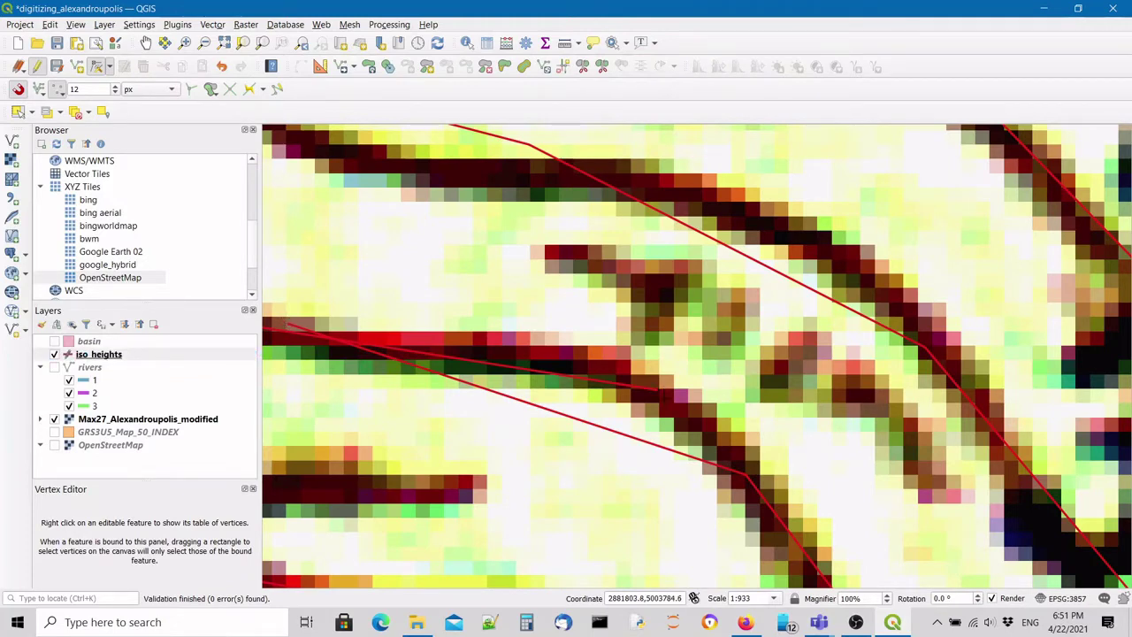
left_click(663, 393)
scroll(698, 369, "up", 1)
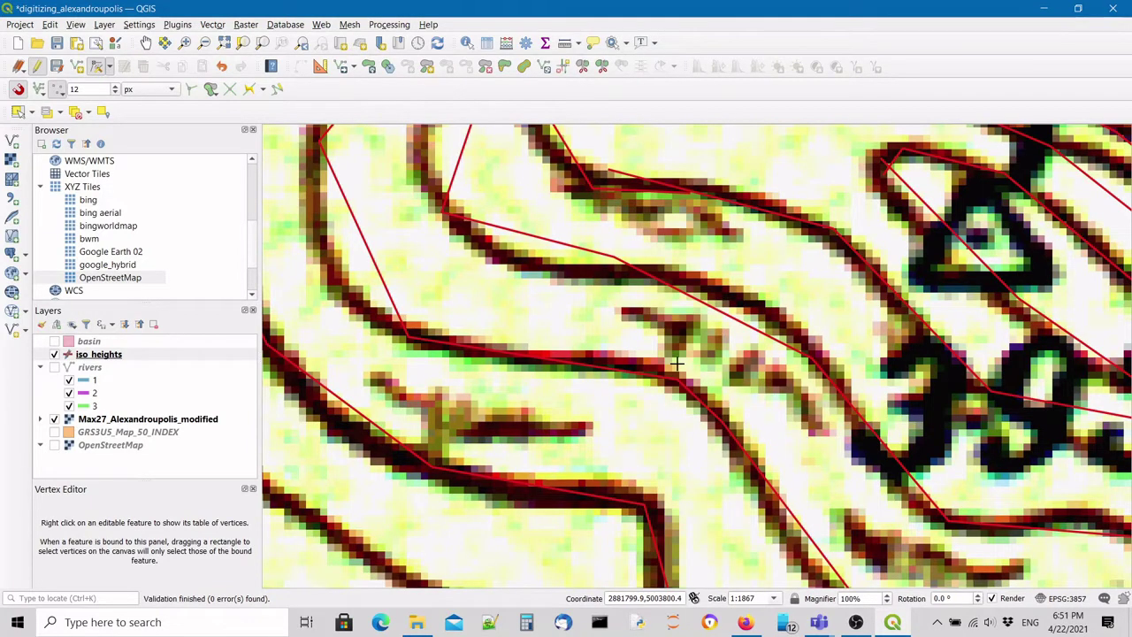
scroll(676, 364, "up", 2)
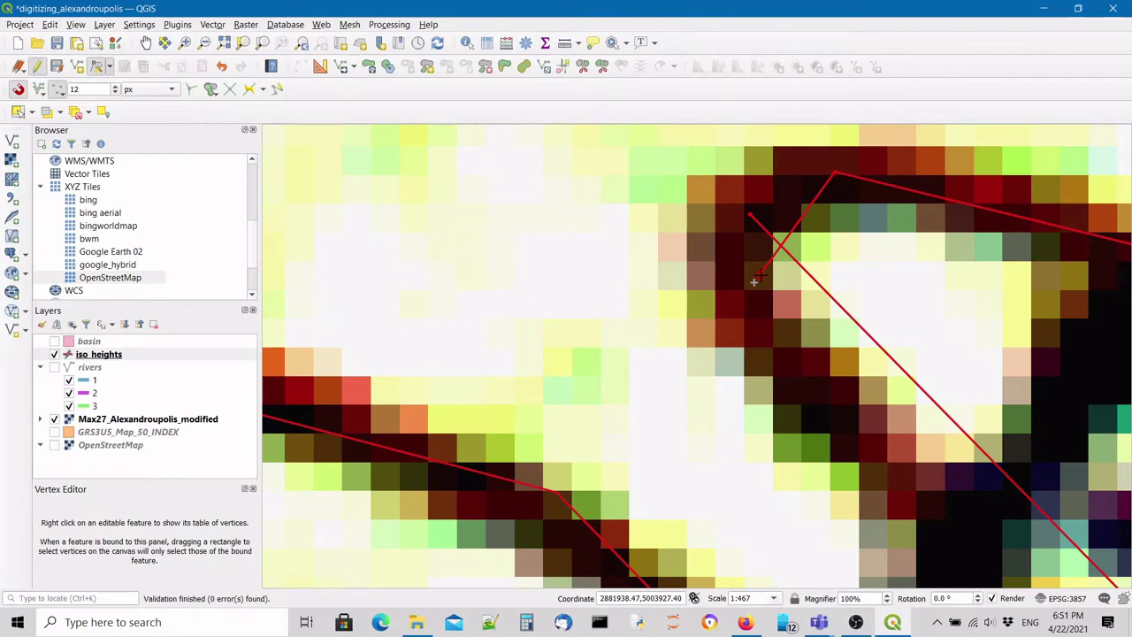
scroll(754, 281, "down", 3)
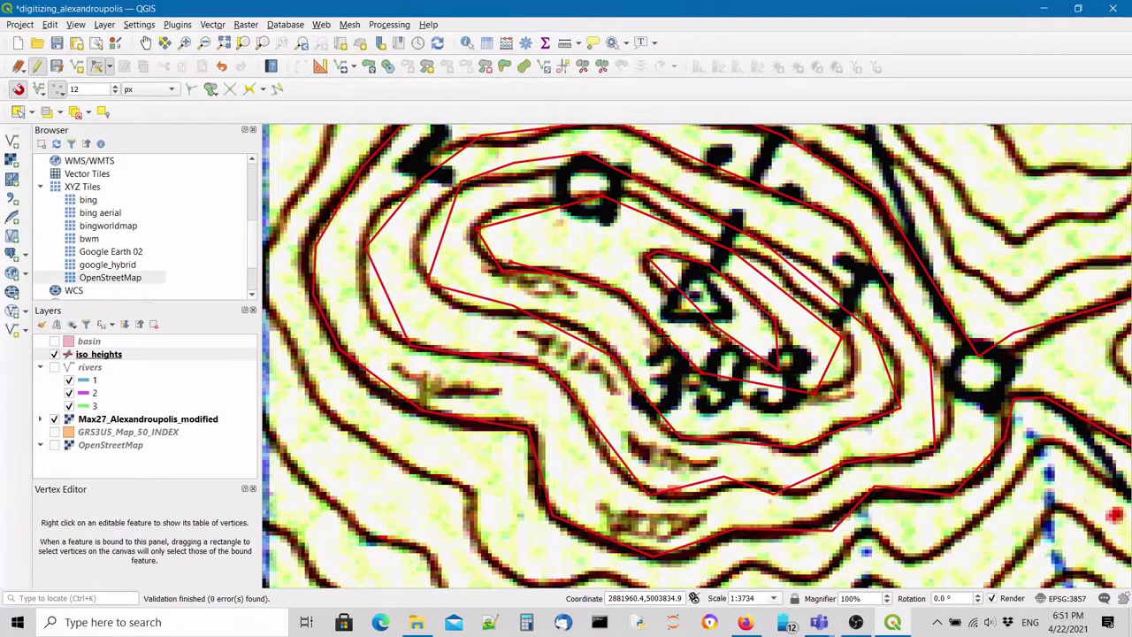
scroll(776, 192, "up", 3)
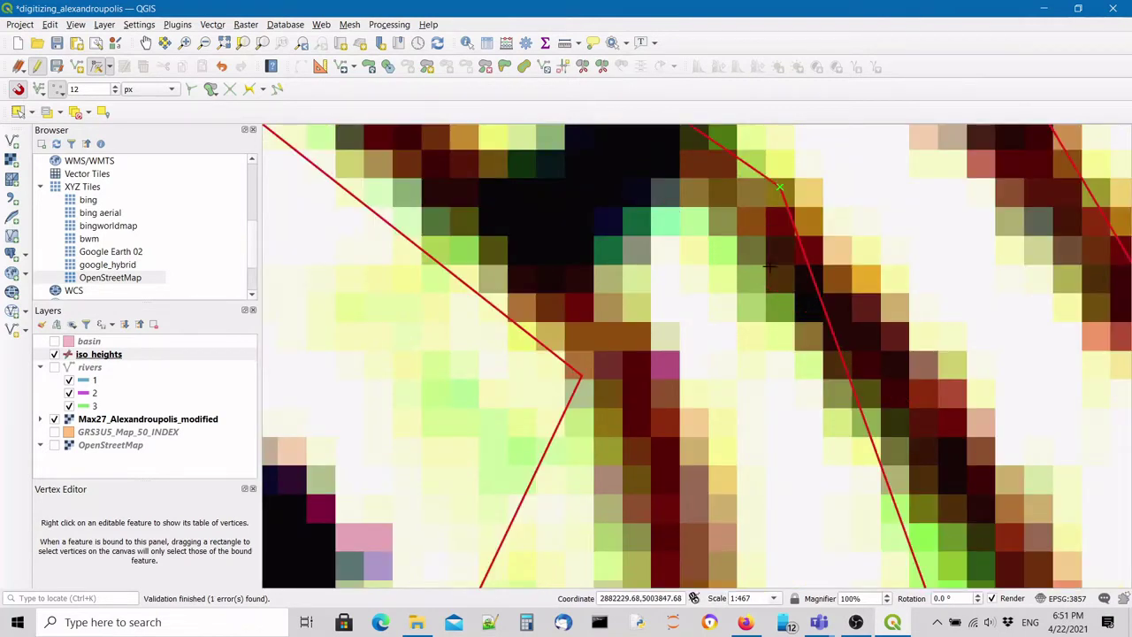
scroll(769, 266, "down", 2)
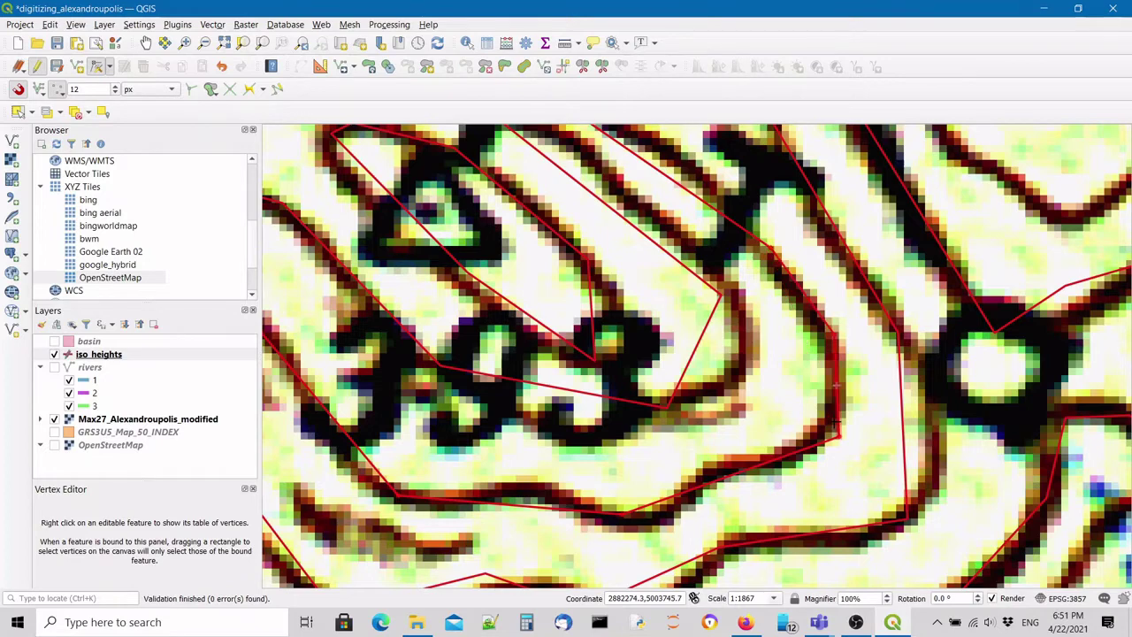
scroll(646, 405, "down", 2)
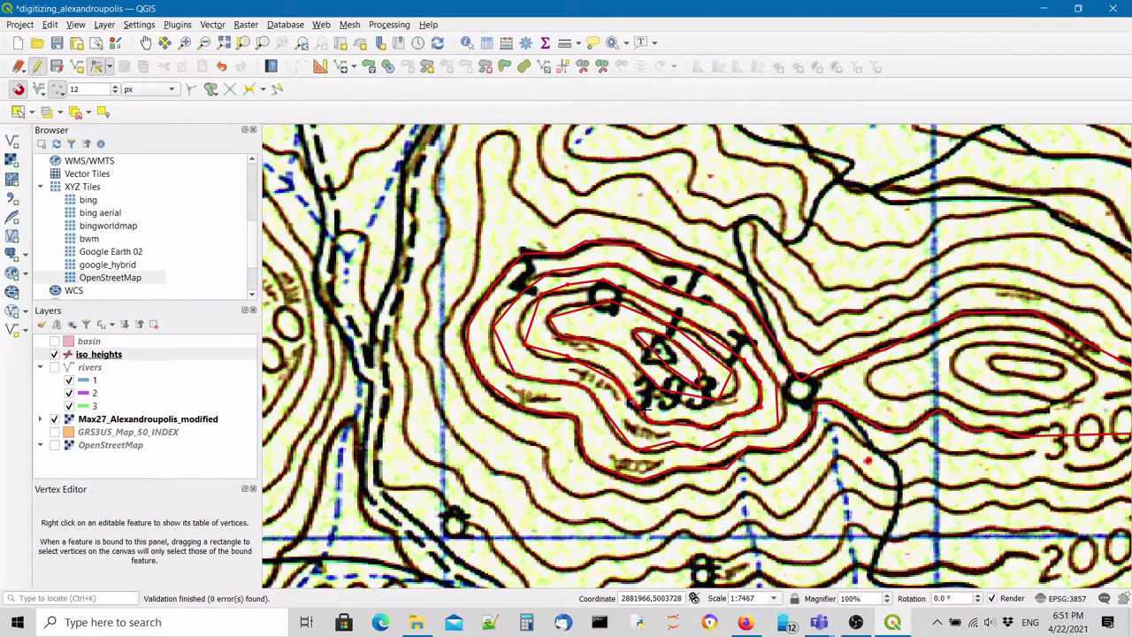
Move another red contour vertex onto the scanned contour line with the Vertex Tool.
scroll(547, 367, "up", 1)
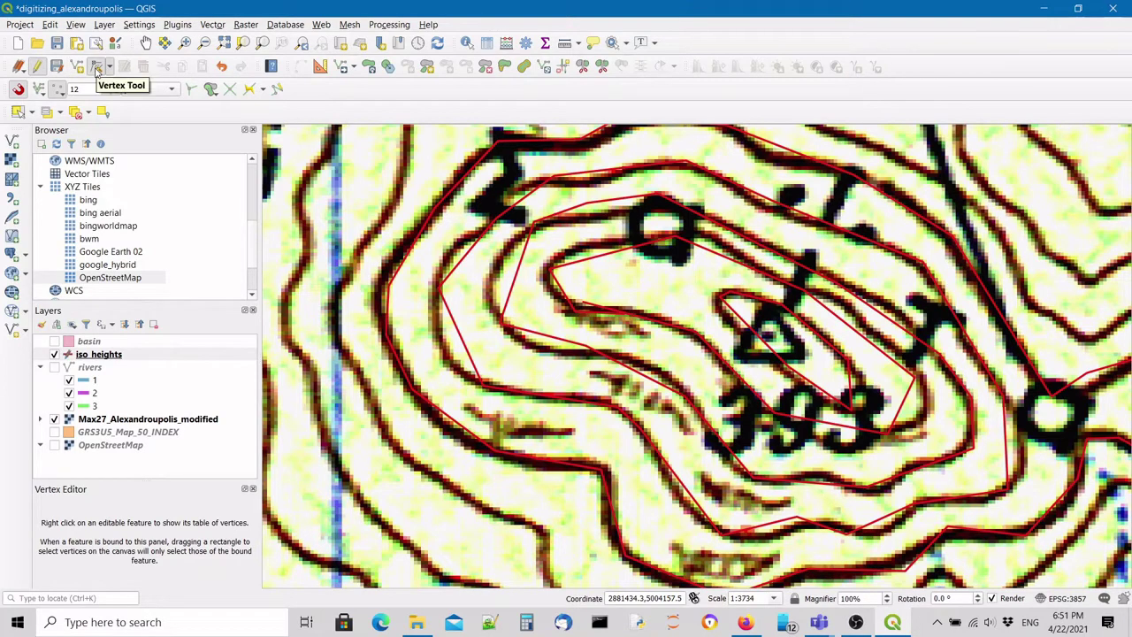
left_click(98, 68)
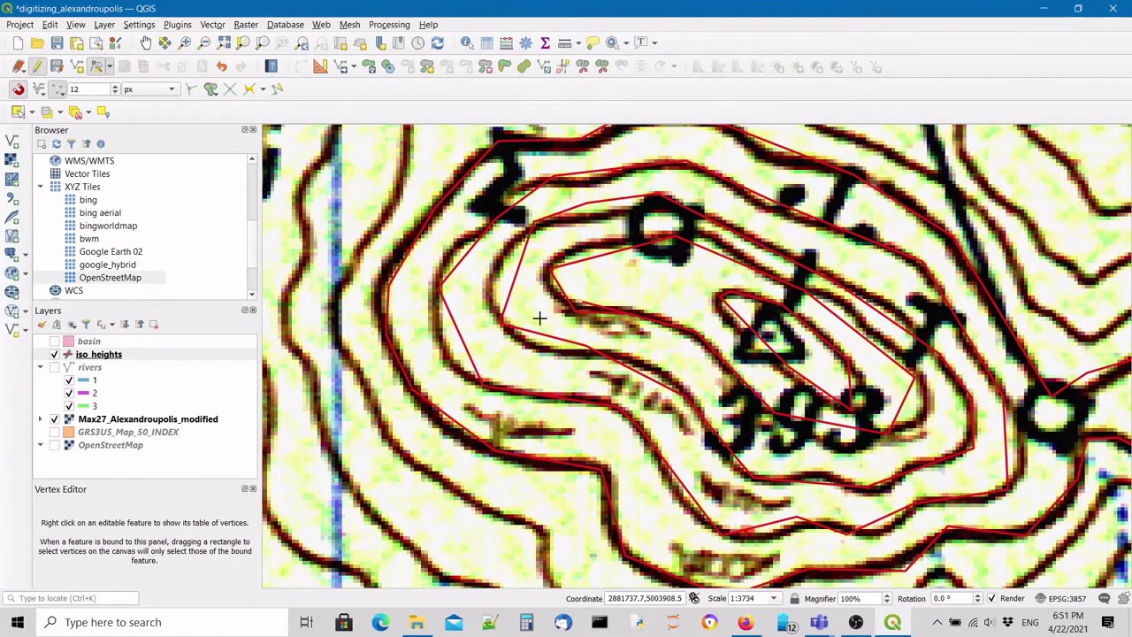
scroll(539, 317, "up", 1)
left_click(518, 313)
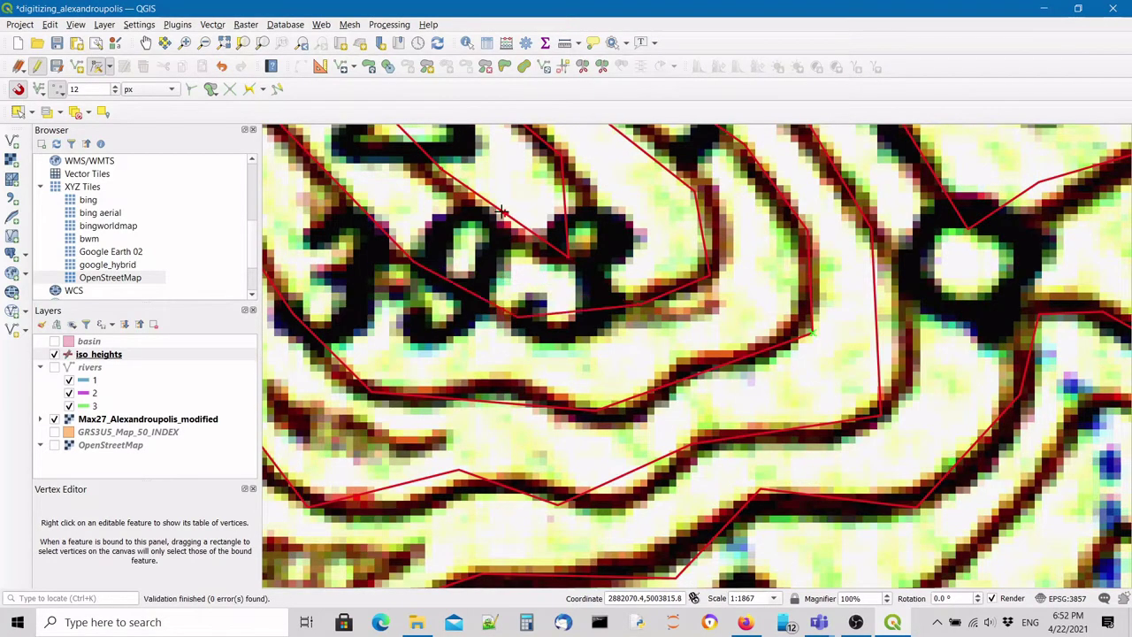
Pick up a further vertex, cancel that move, and pan to another part of hill 393.
left_click(501, 212)
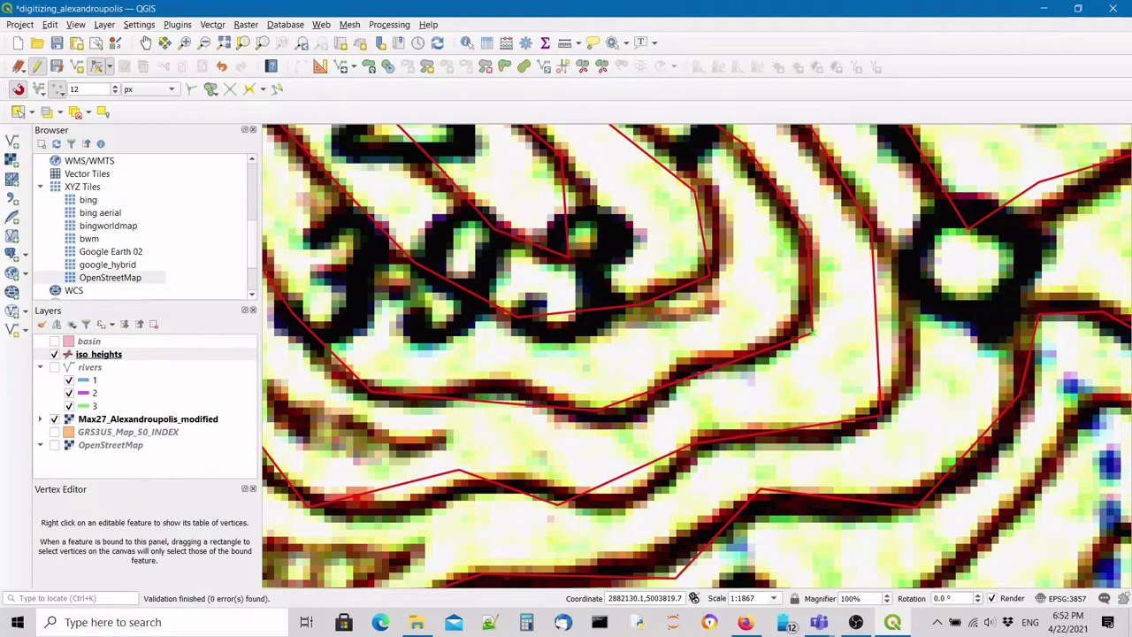
scroll(621, 317, "down", 2)
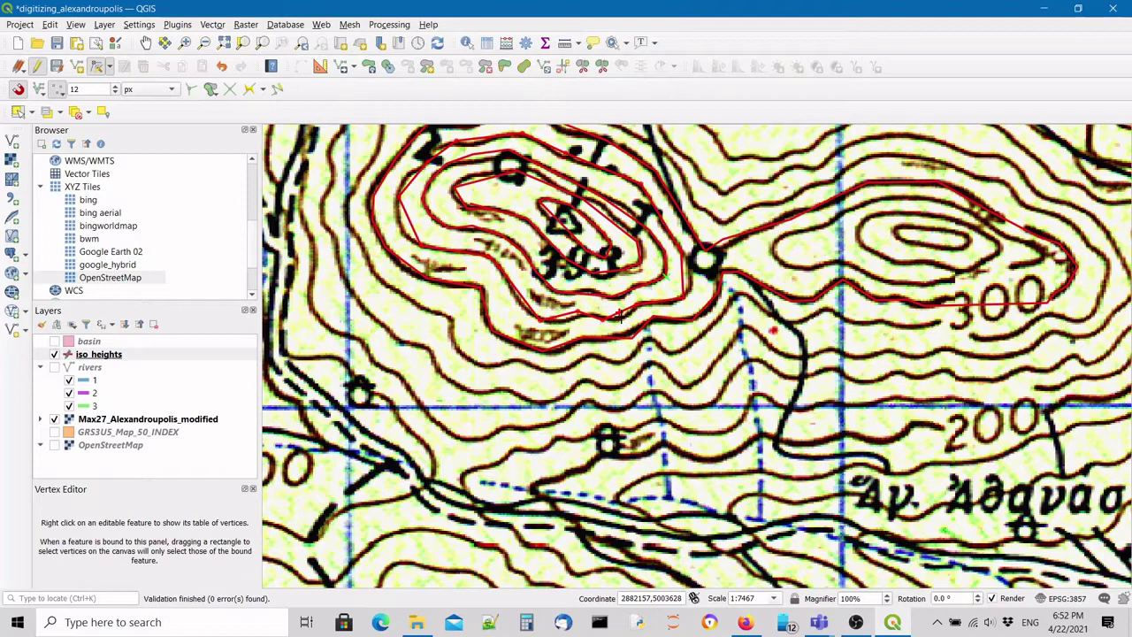
scroll(620, 314, "up", 3)
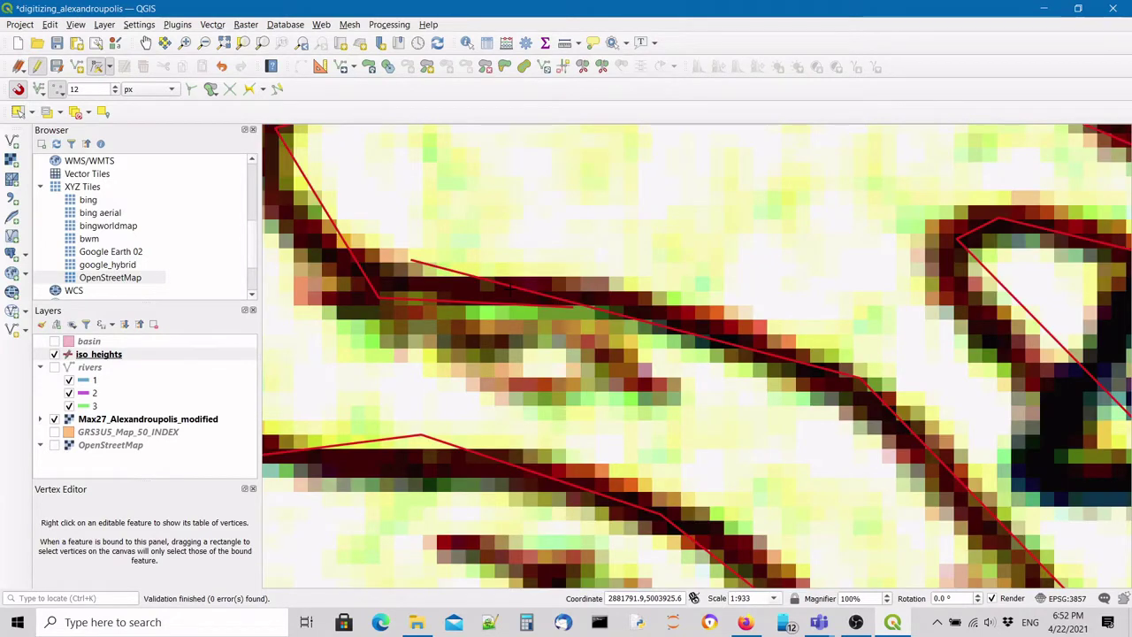
scroll(413, 257, "up", 2)
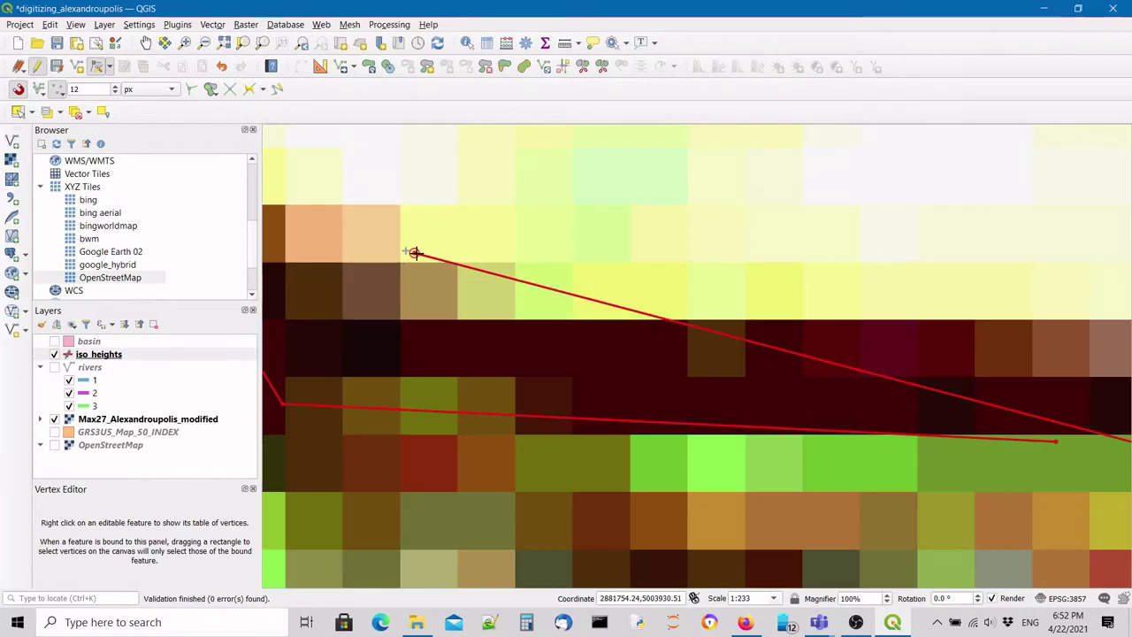
right_click(415, 253)
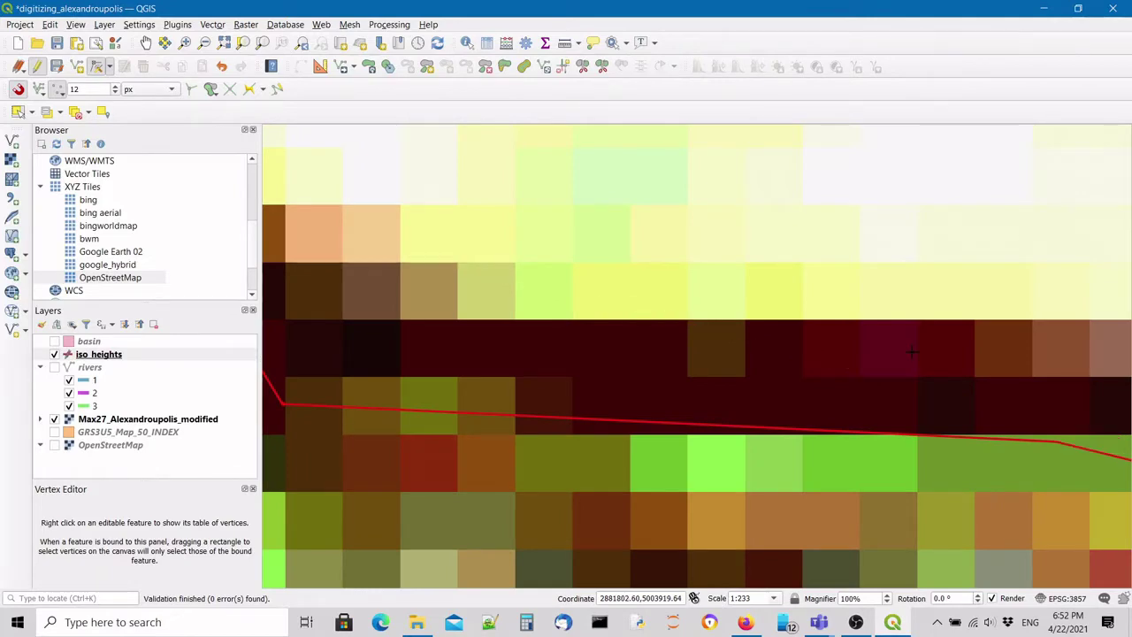
scroll(911, 352, "down", 3)
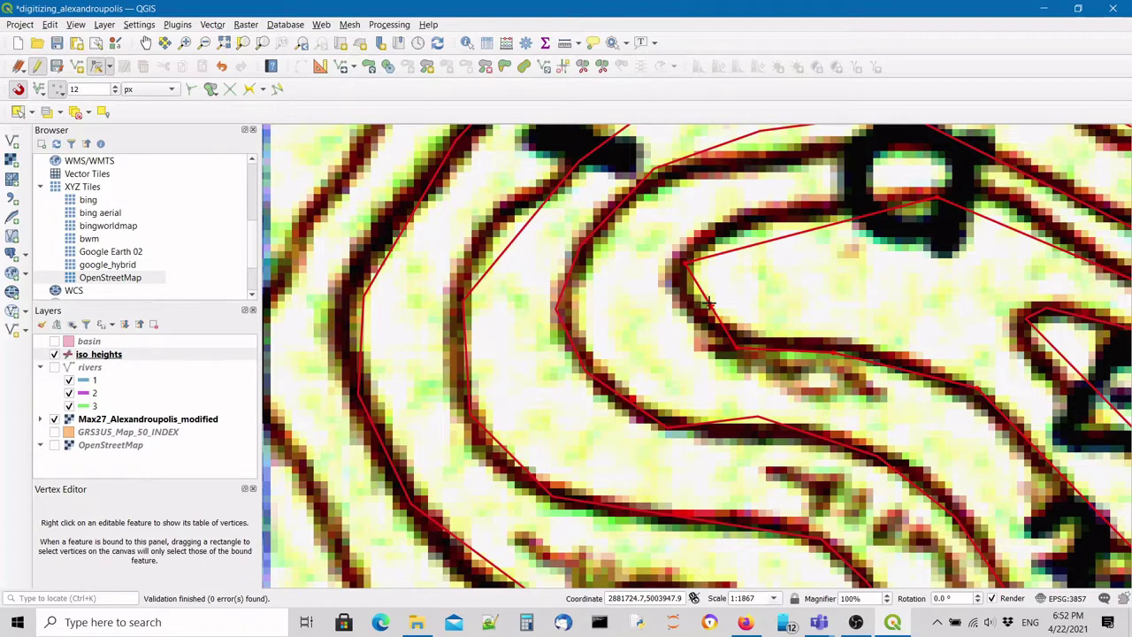
key("Right")
key("Up")
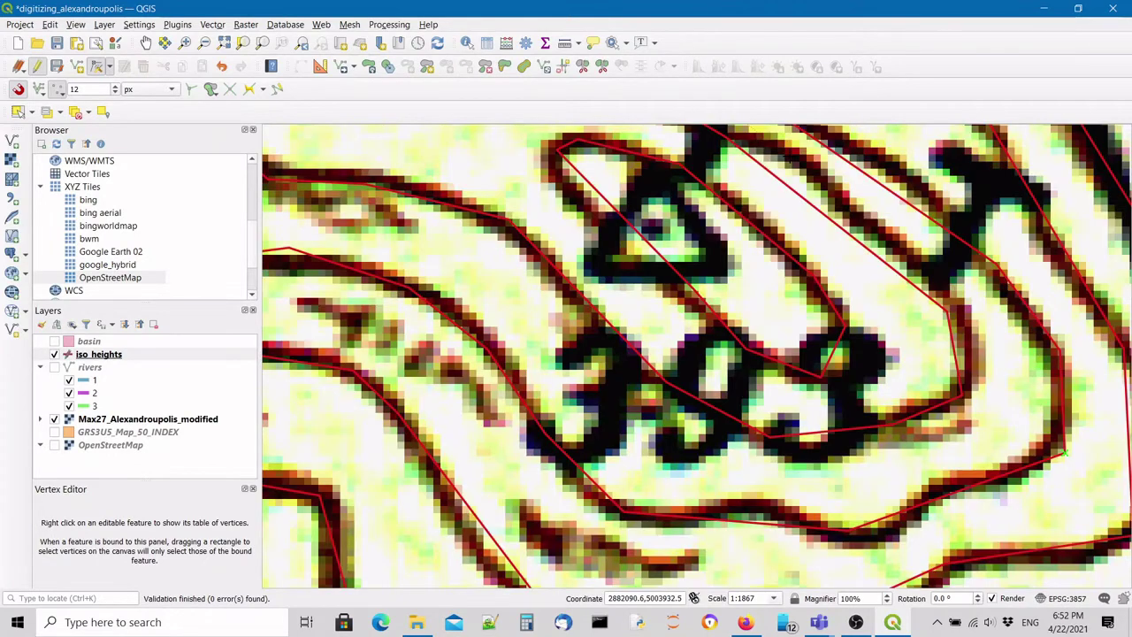
scroll(902, 305, "down", 2)
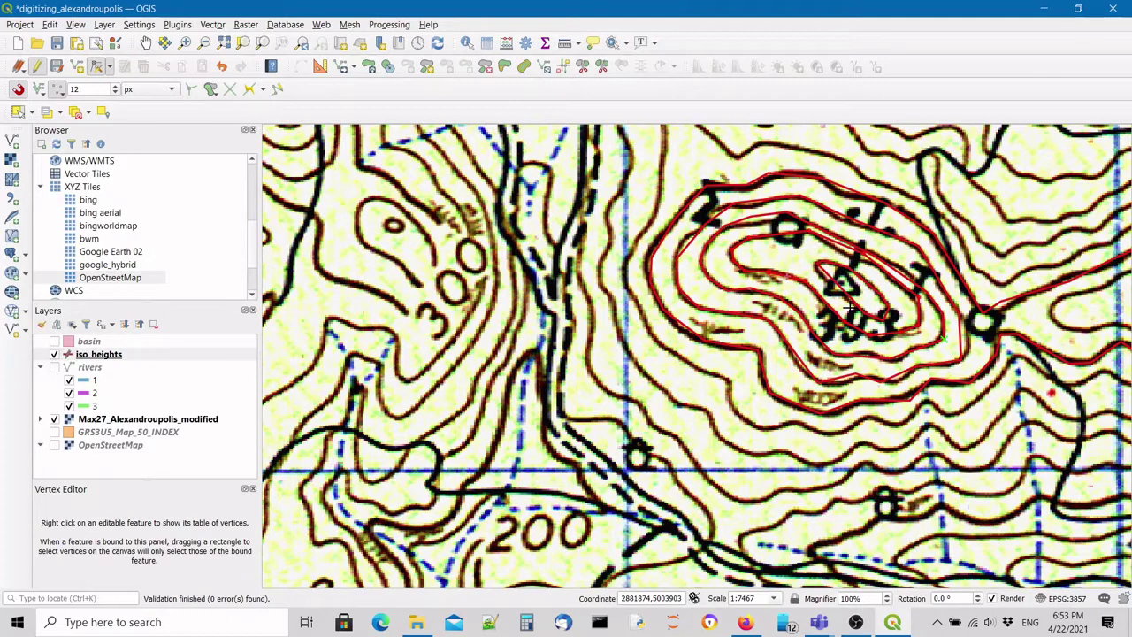
key("Right")
key("Up")
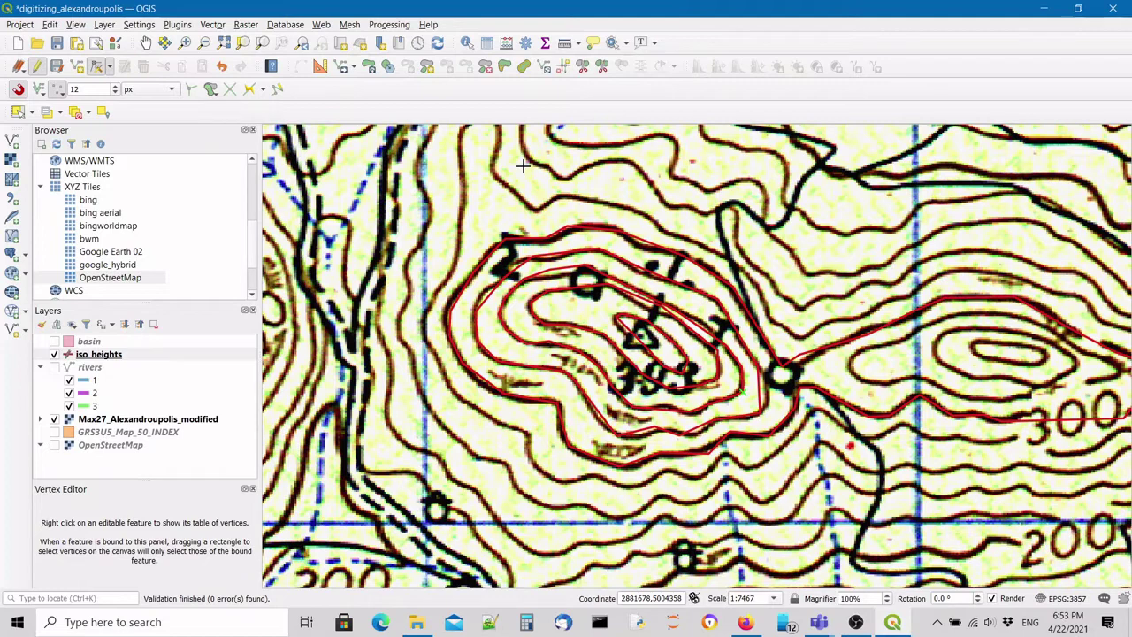
scroll(1080, 433, "down", 1)
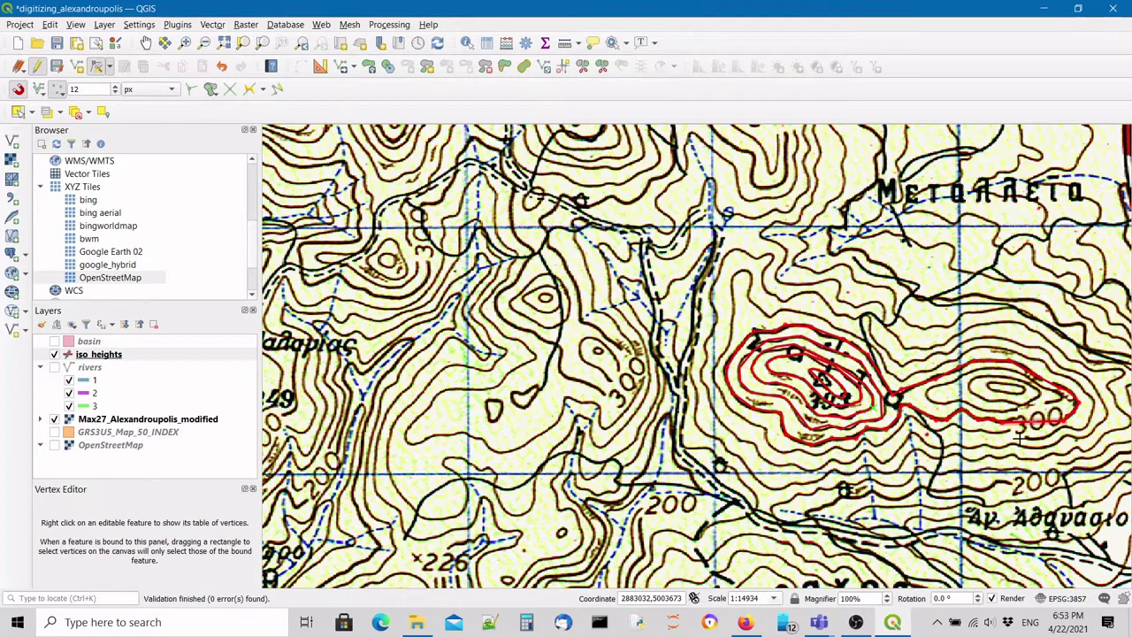
scroll(769, 408, "up", 1)
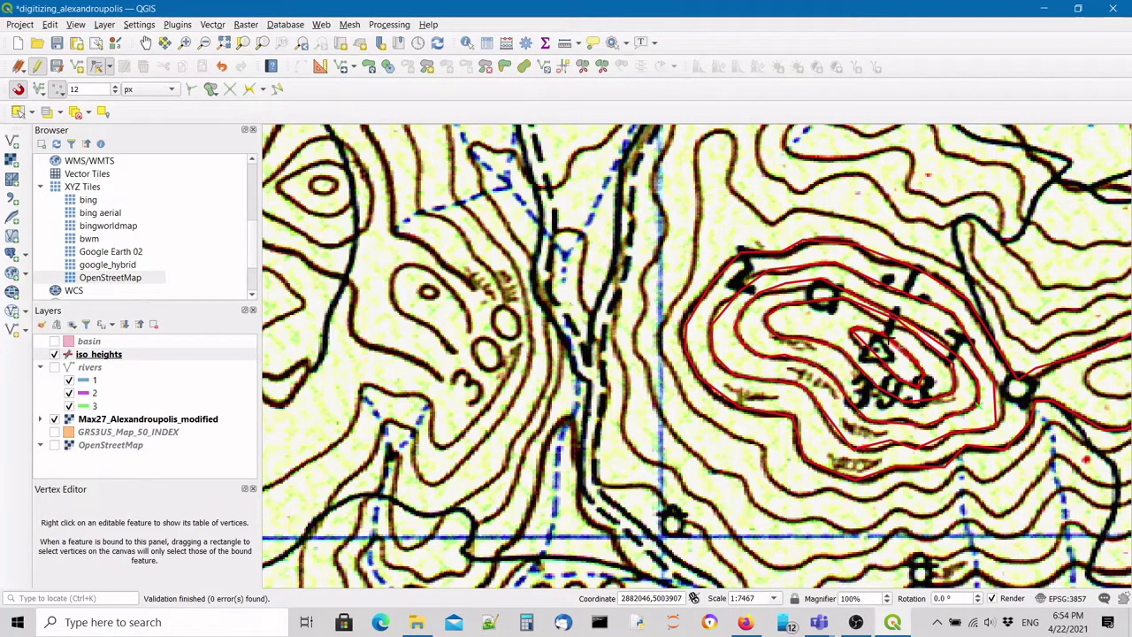
Change the wrong id to 2 so ids run 1–5, then save and stop editing iso_heights.
left_click(485, 67)
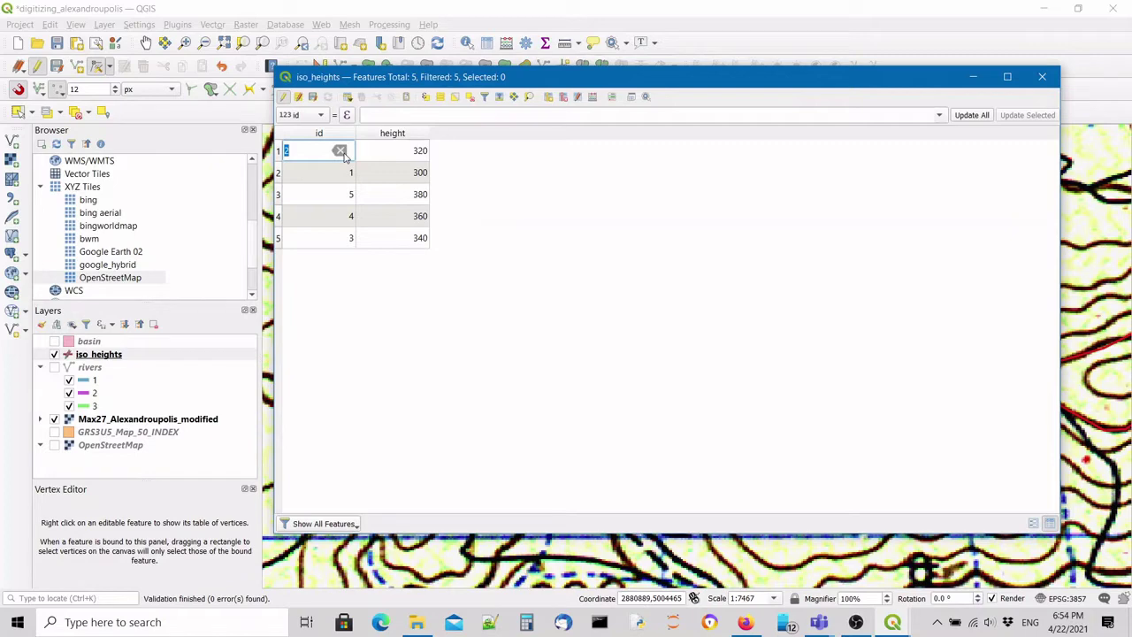
left_click(322, 133)
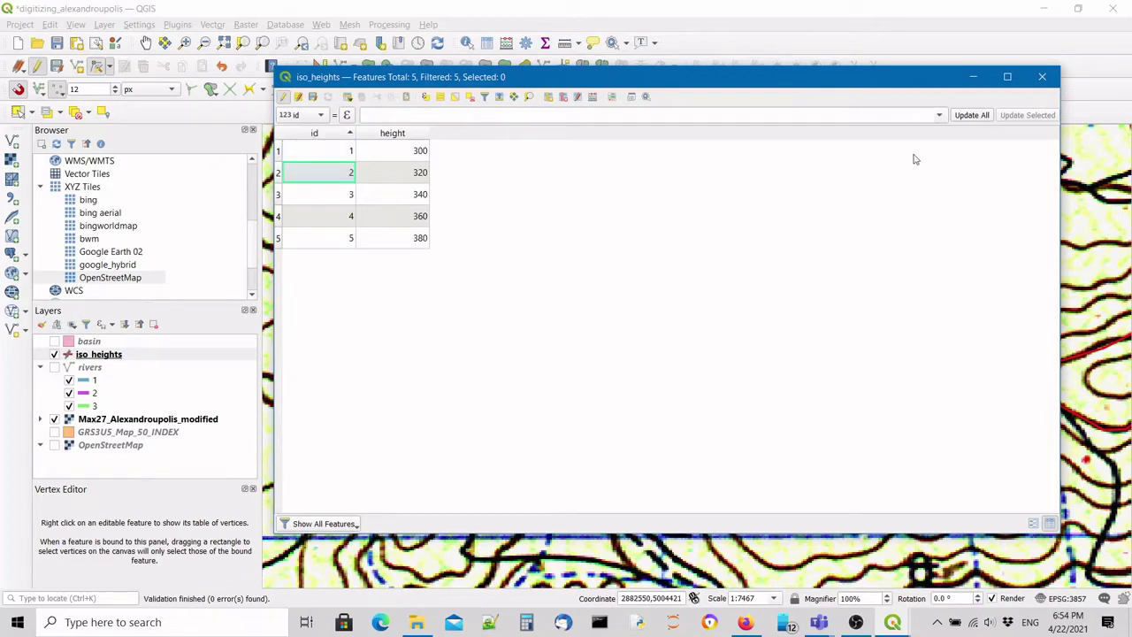
key("Escape")
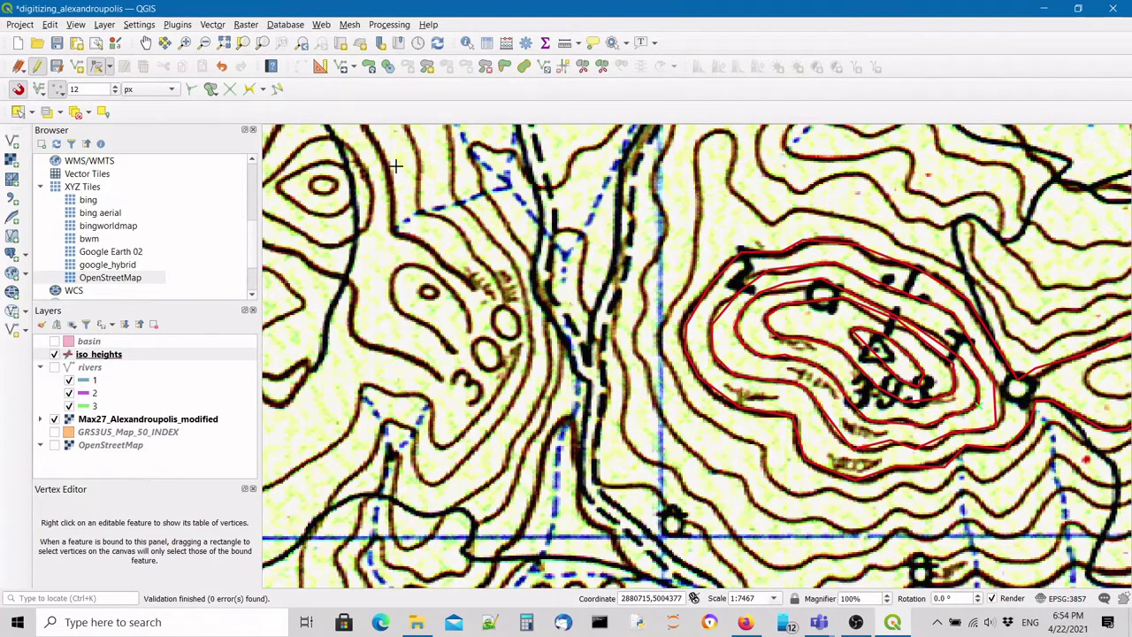
left_click(57, 70)
left_click(38, 68)
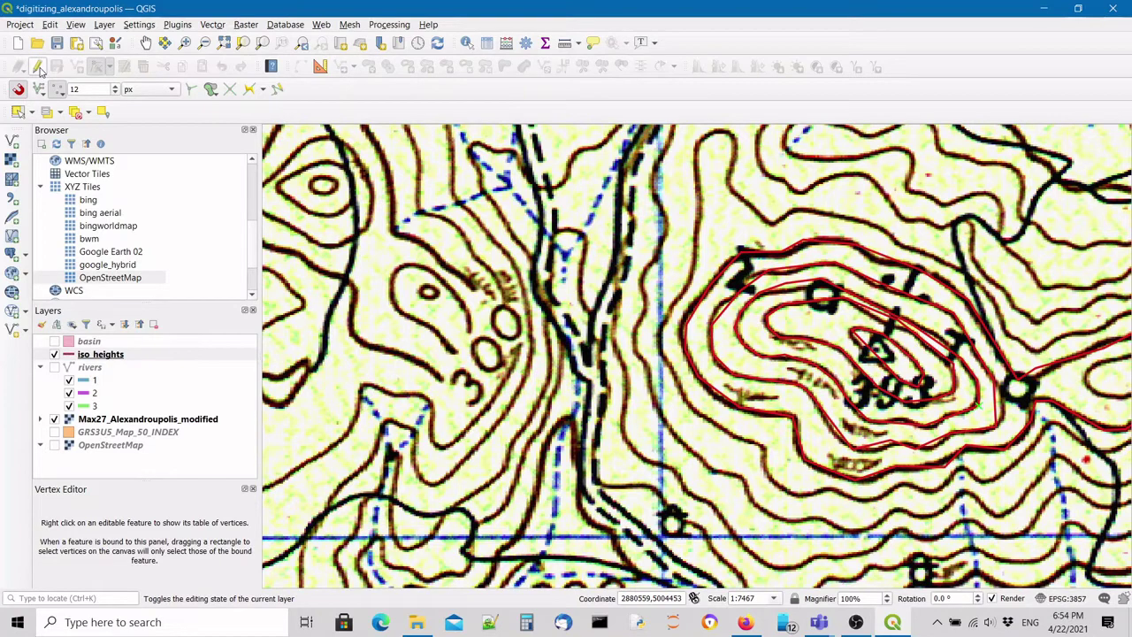
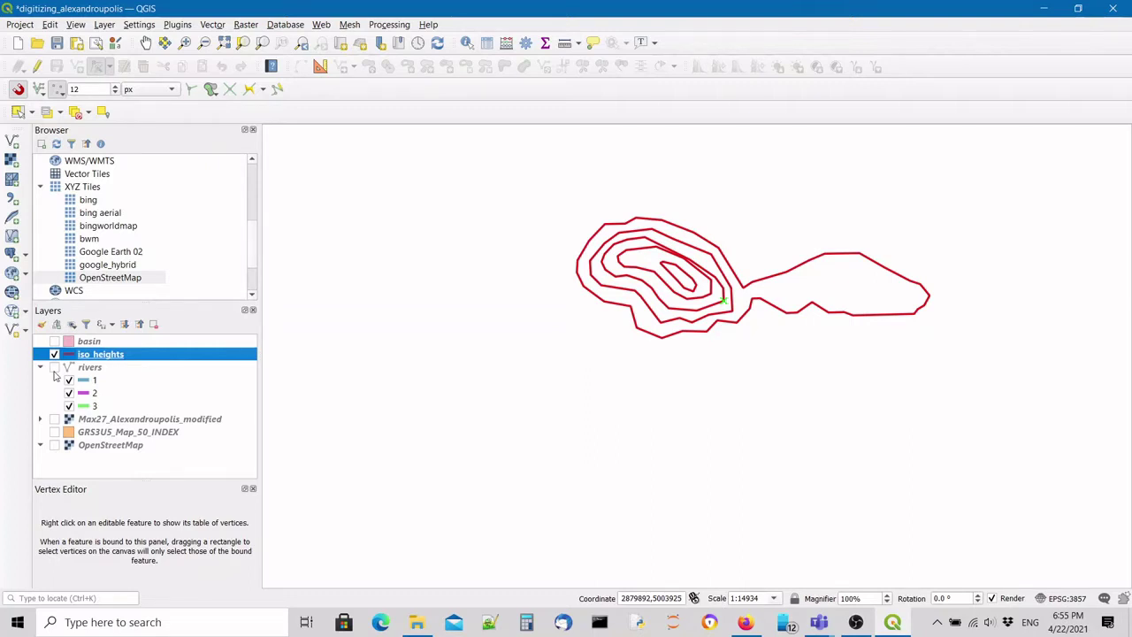
Turn on the Max27_Alexandroupolis_modified scan beneath the contours, zoom out and pan north.
left_click(54, 419)
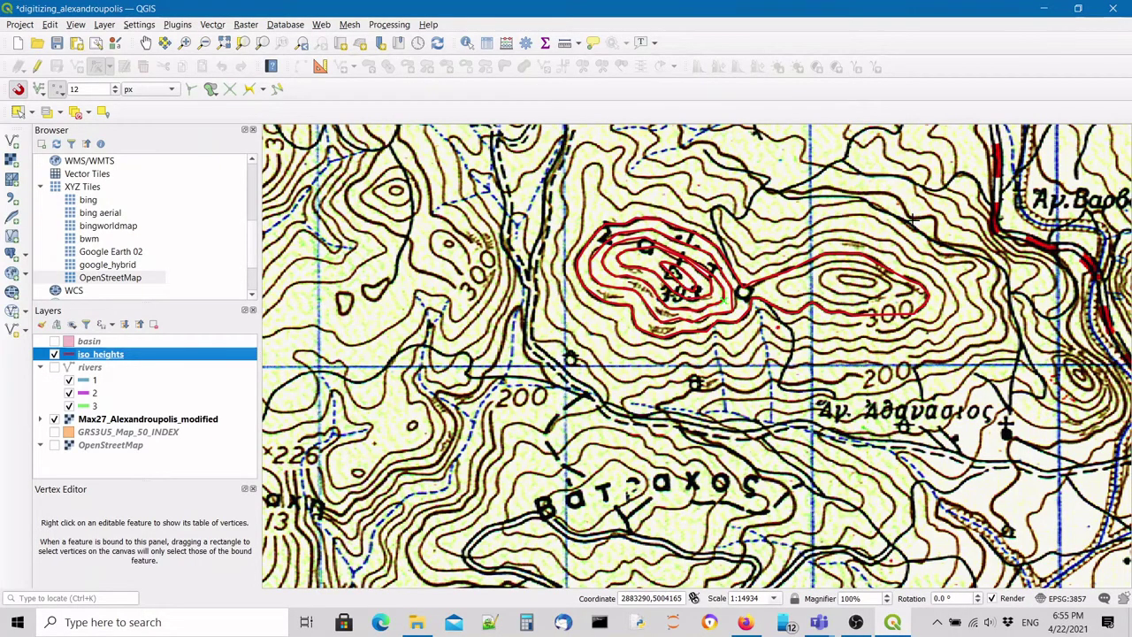
scroll(659, 379, "down", 1)
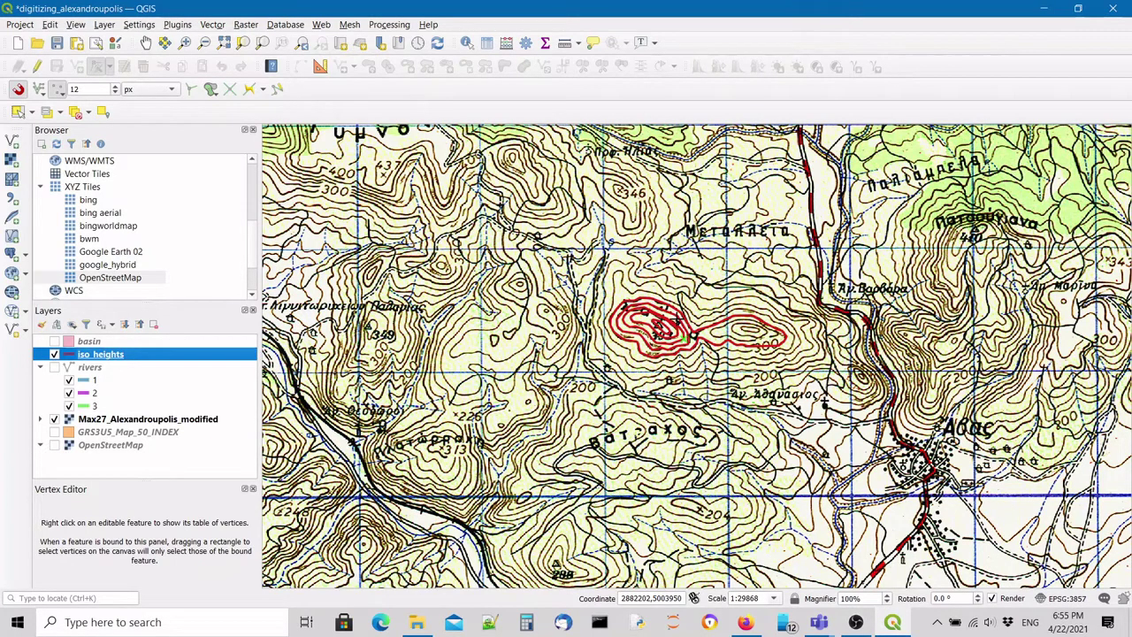
left_click_drag(677, 318, 668, 396)
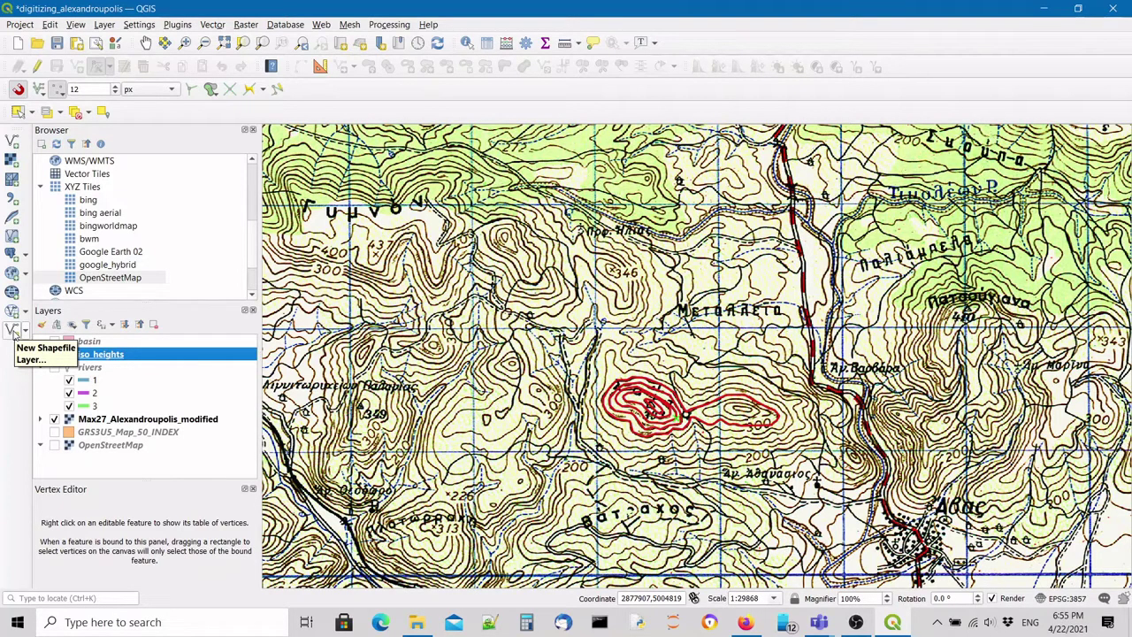
Start a new shapefile layer saved under the file name pointz.
left_click(12, 329)
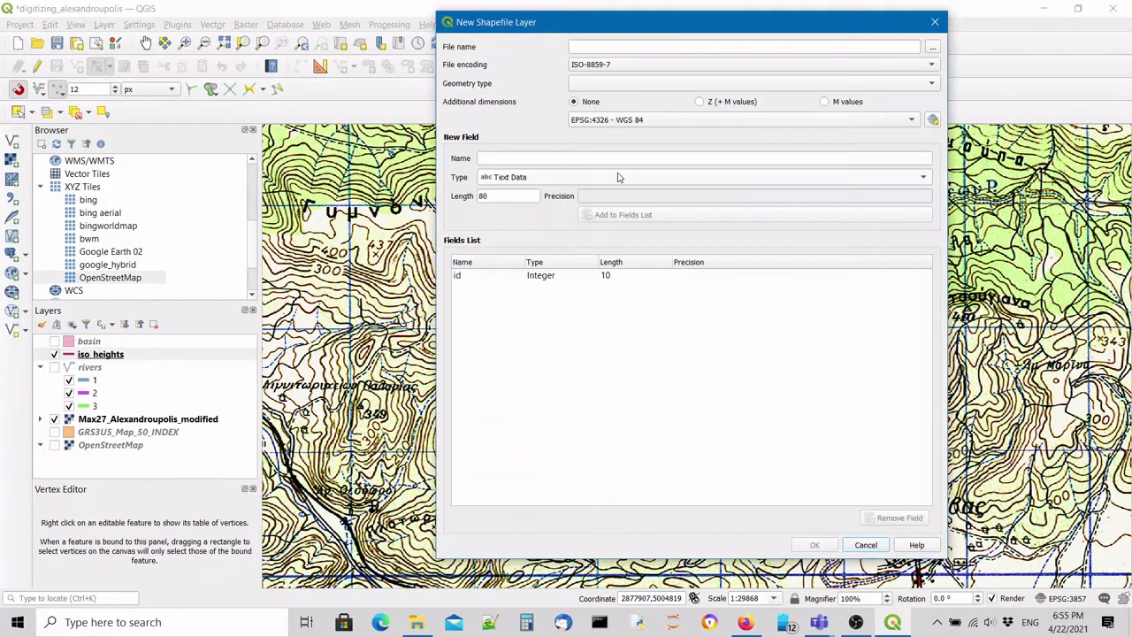
left_click(933, 48)
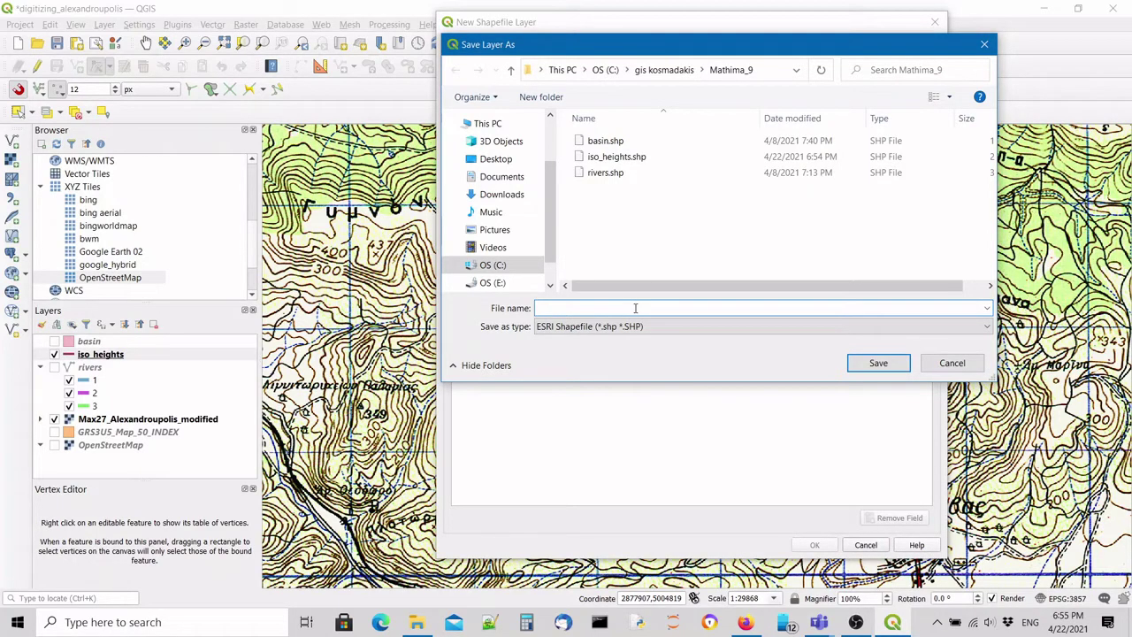
type("pointz")
left_click(878, 363)
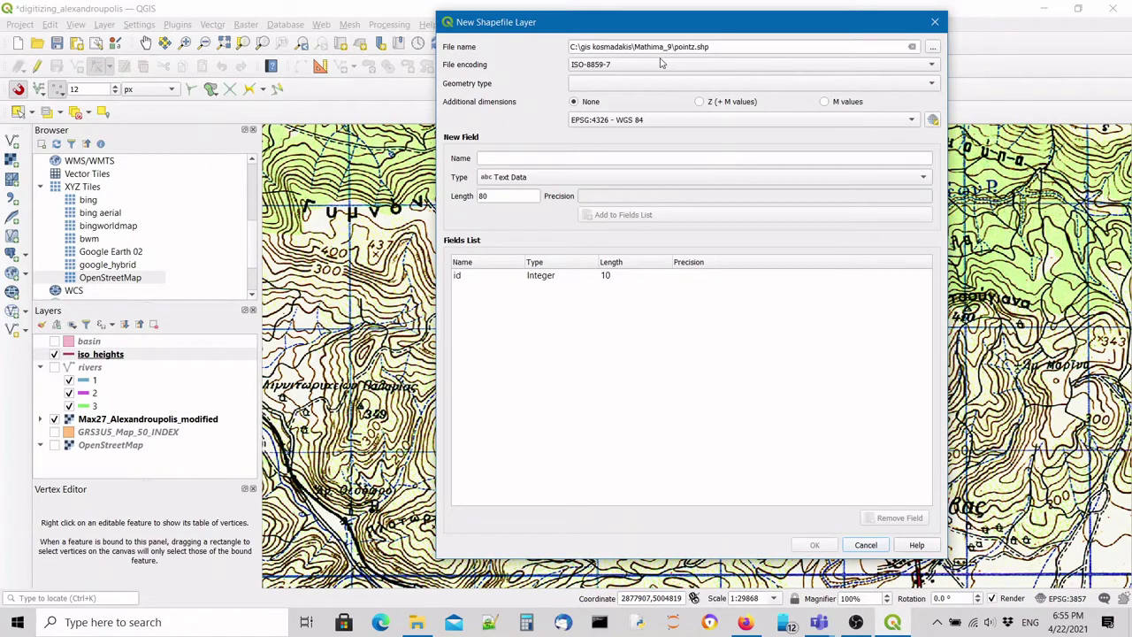
Make pointz a Point layer with an added whole-number Z field, and create it.
left_click(654, 83)
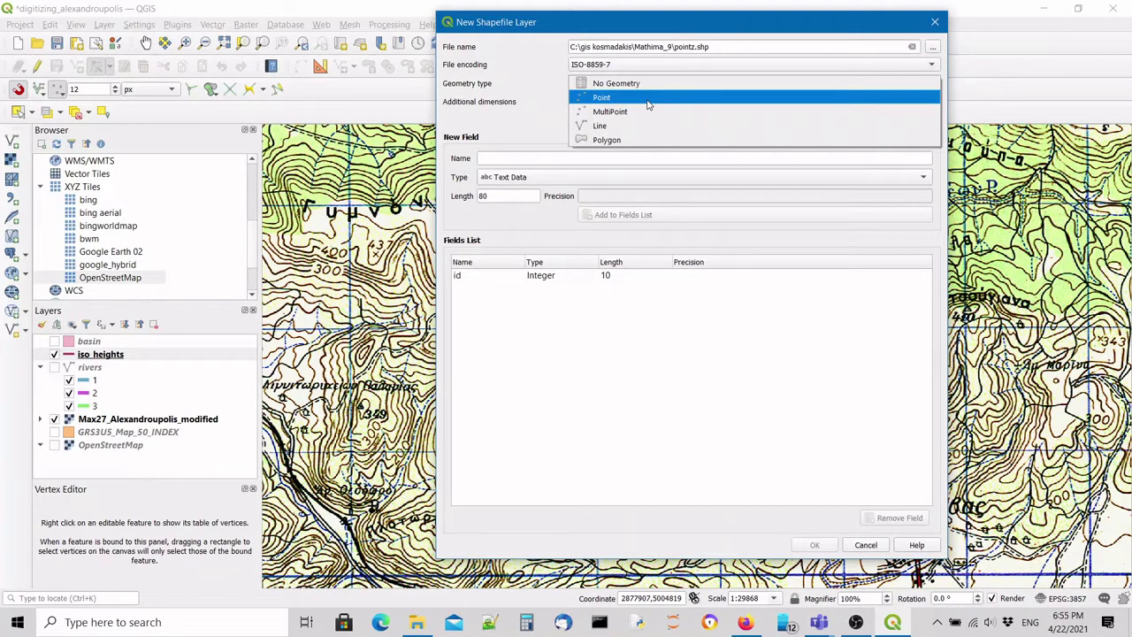
left_click(648, 99)
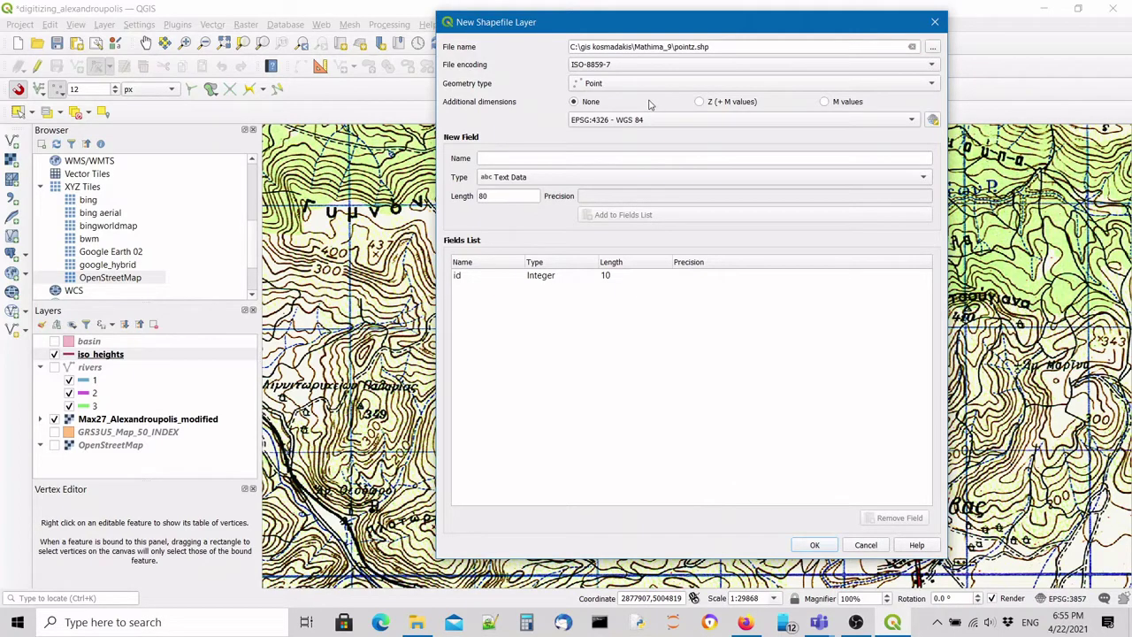
left_click(745, 155)
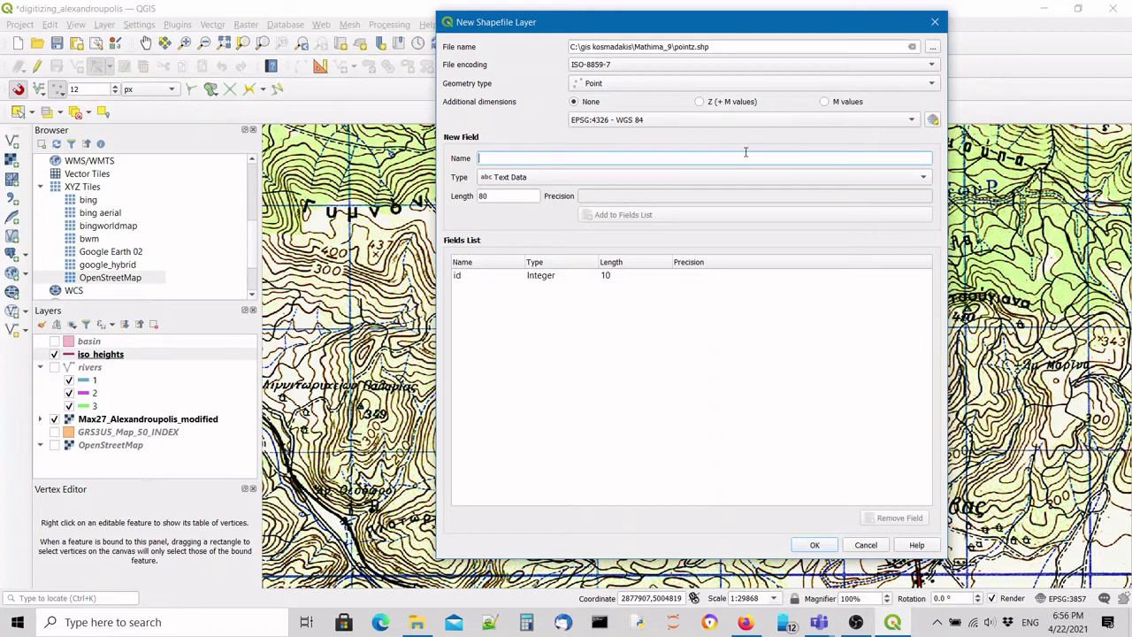
type("Z")
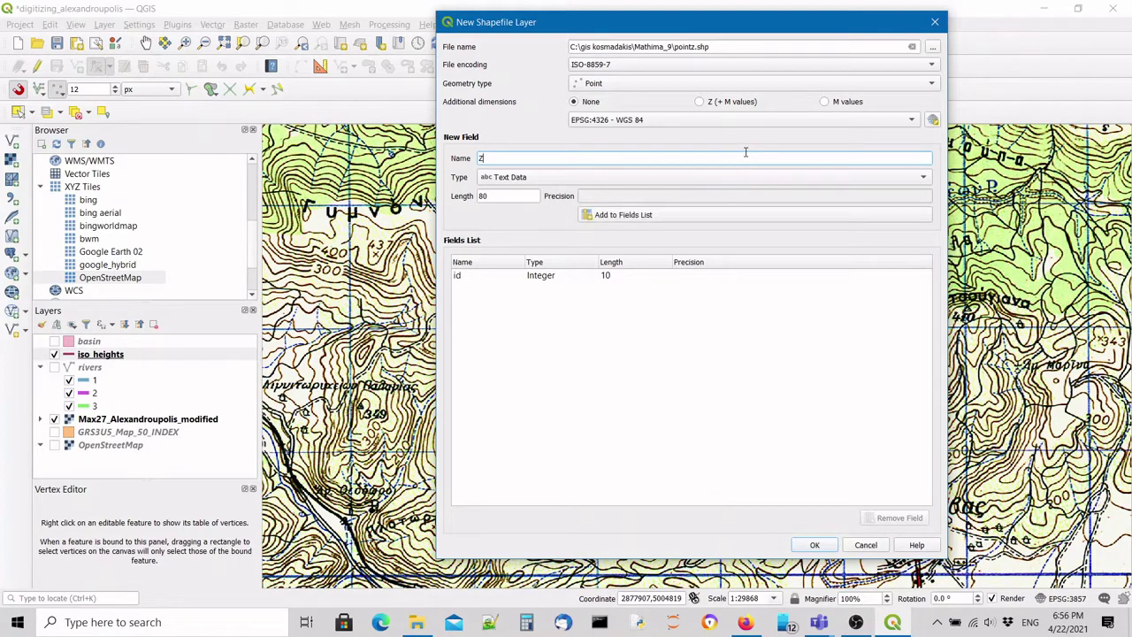
left_click(520, 178)
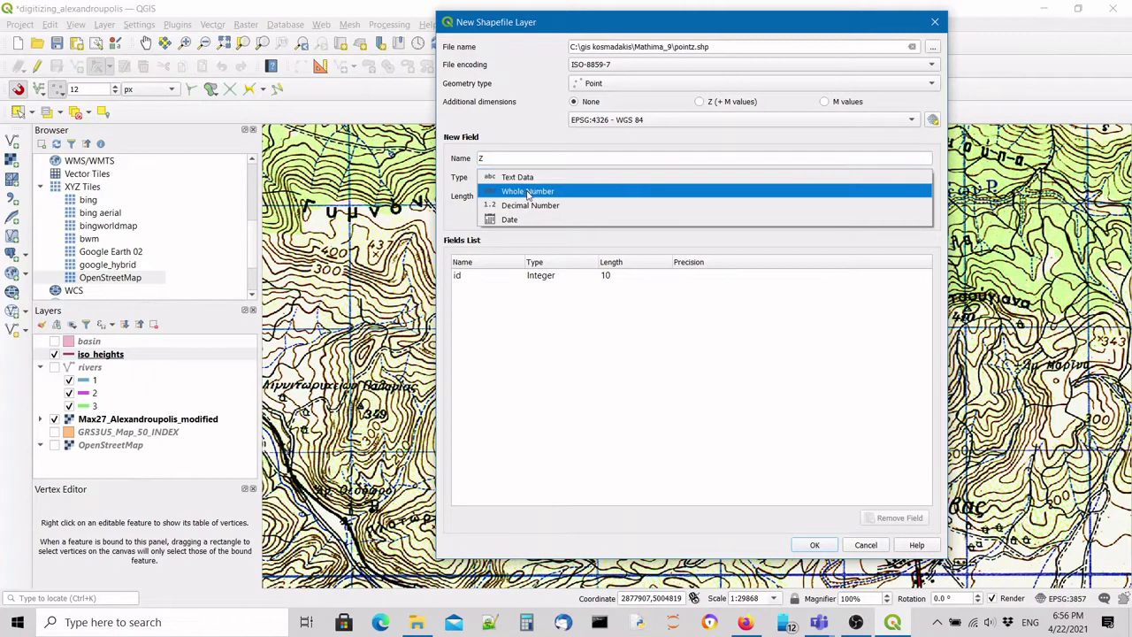
left_click(528, 191)
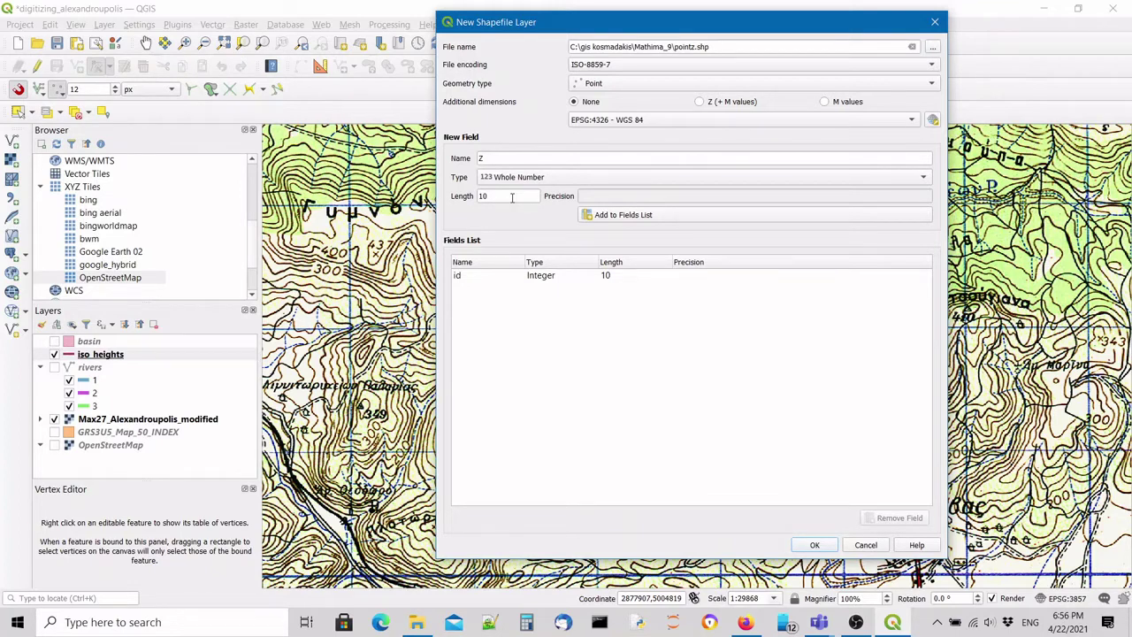
left_click(665, 215)
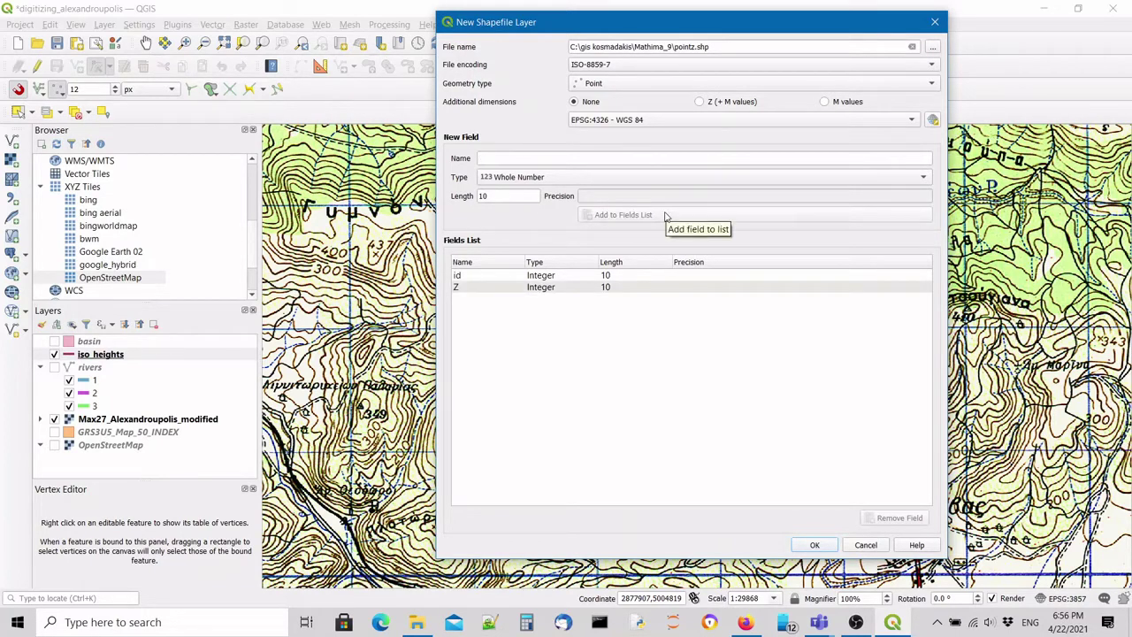
left_click(815, 544)
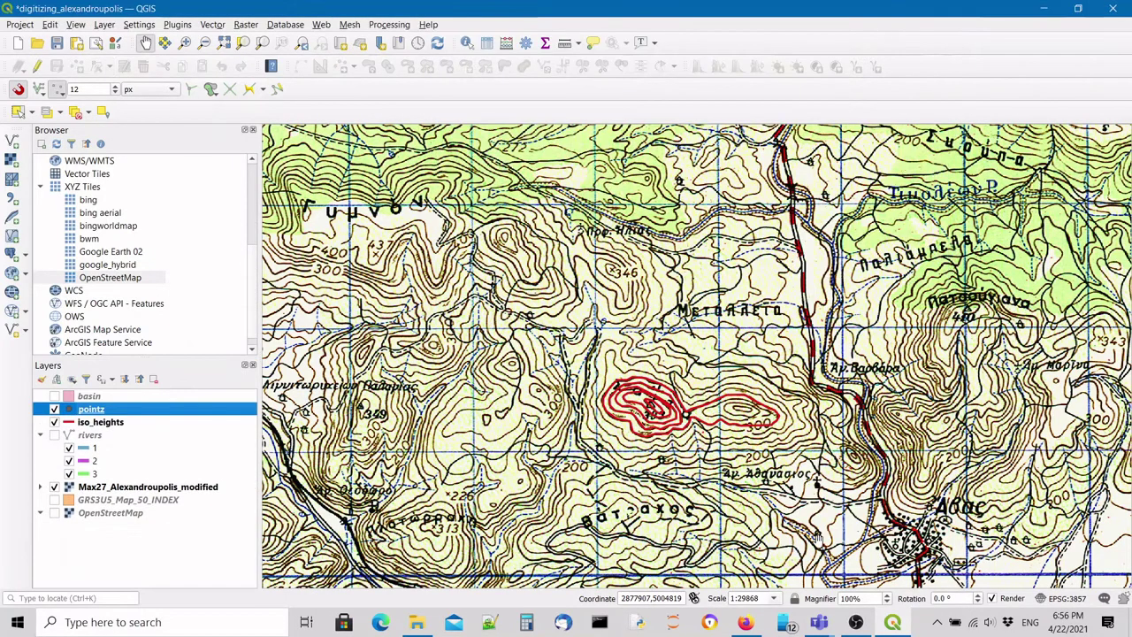
Apply the triangle red marker symbol to the pointz layer in its Symbology settings.
left_click(107, 423)
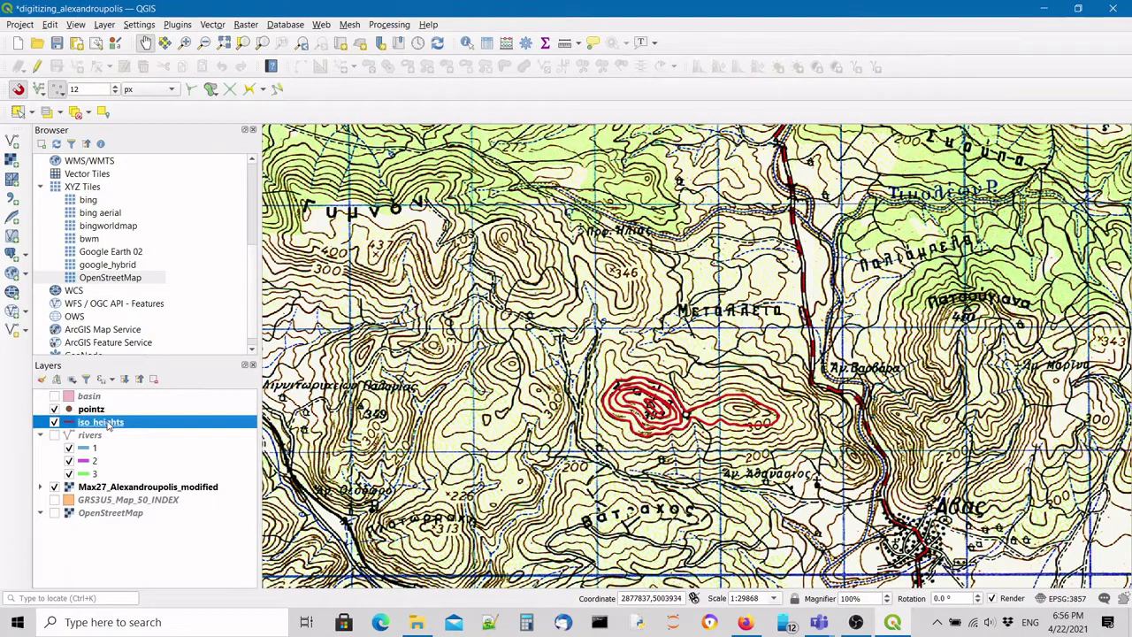
left_click(99, 410)
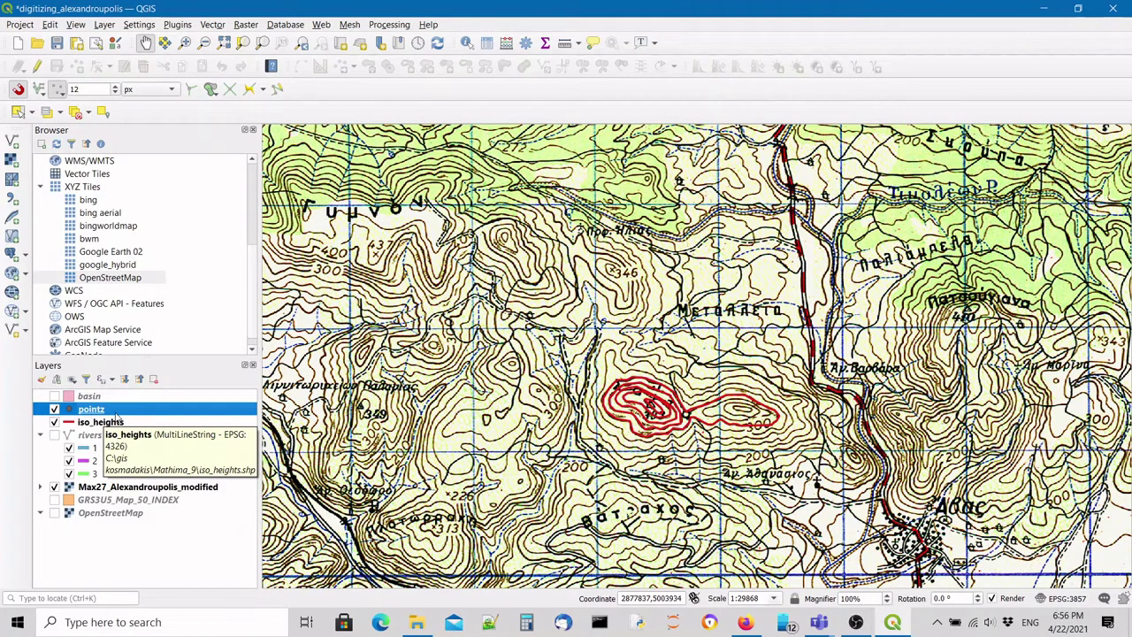
double_click(107, 412)
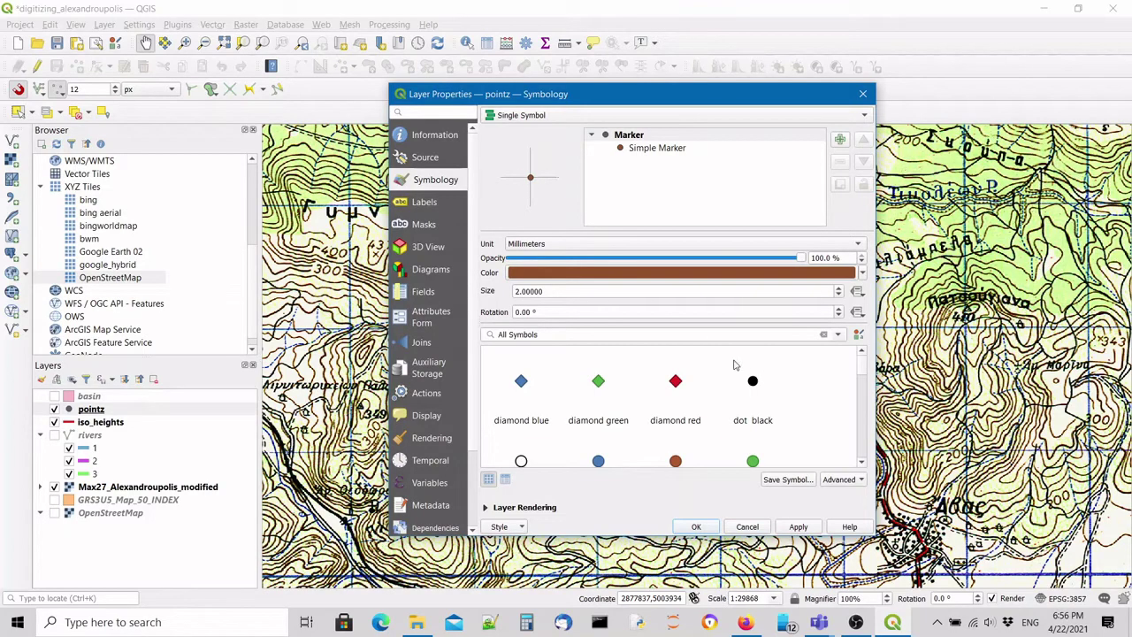
scroll(836, 400, "down", 2)
scroll(836, 400, "down", 4)
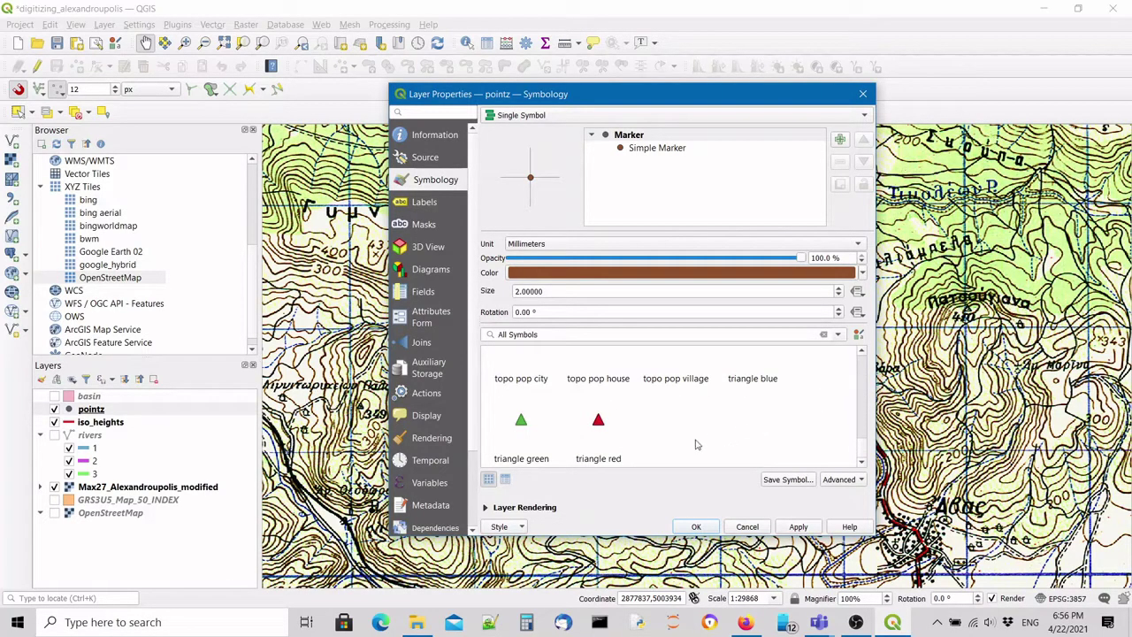
left_click(599, 424)
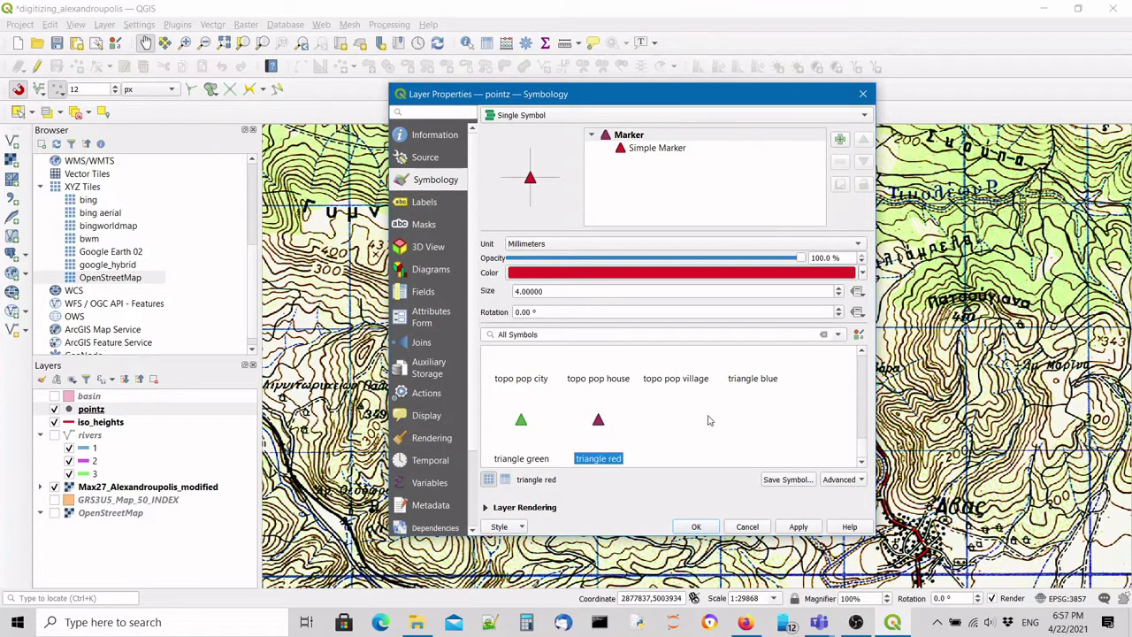
left_click(798, 527)
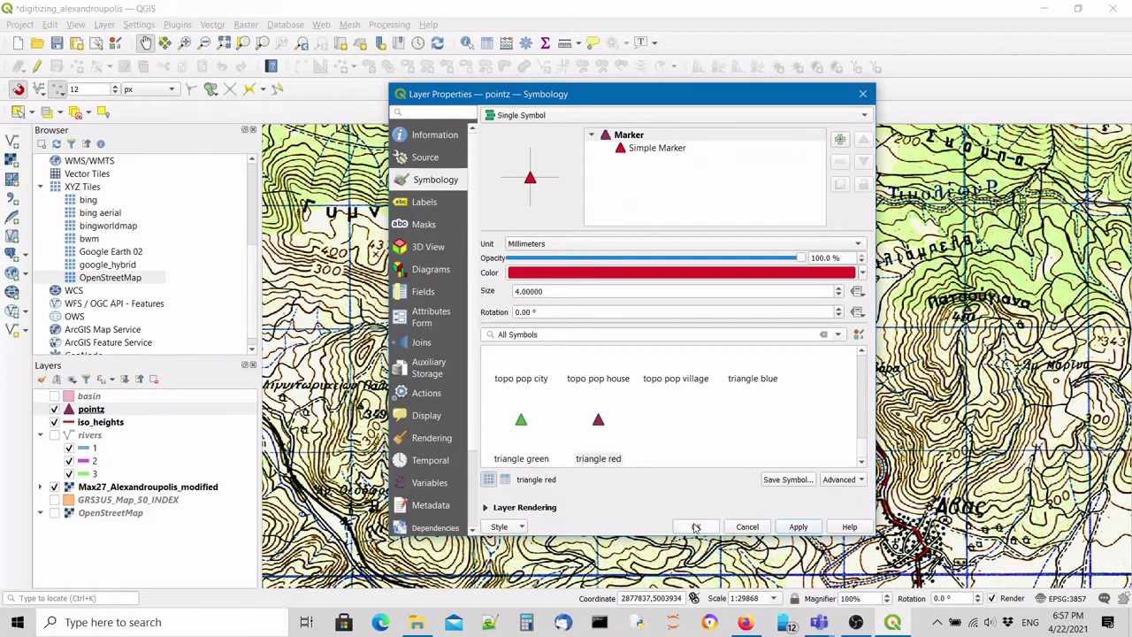
left_click(696, 527)
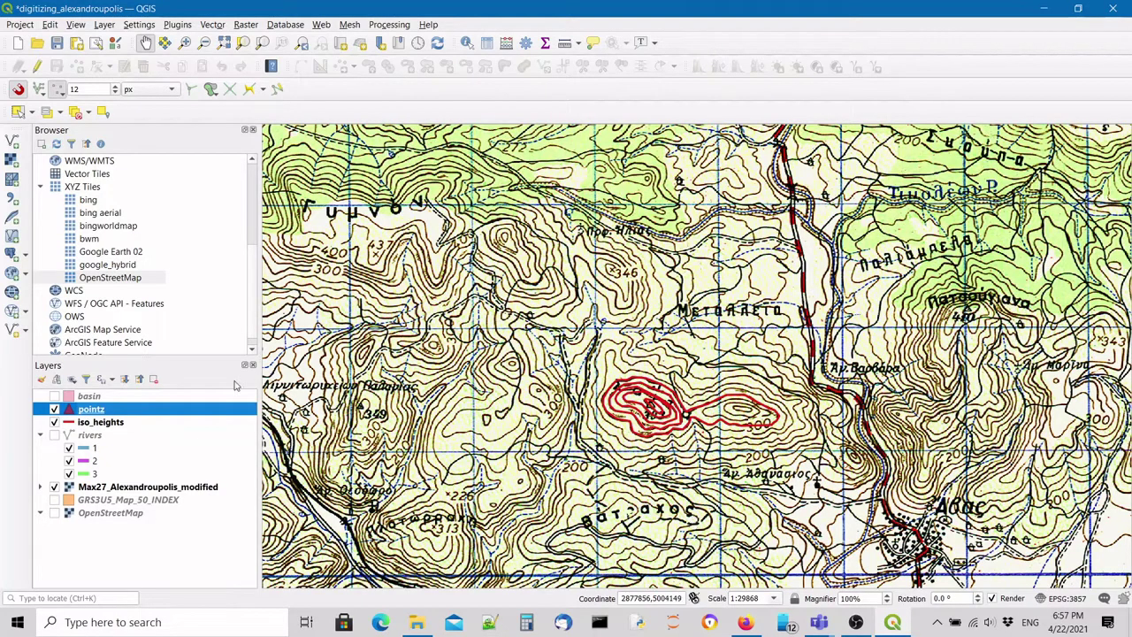
left_click(118, 424)
left_click(98, 410)
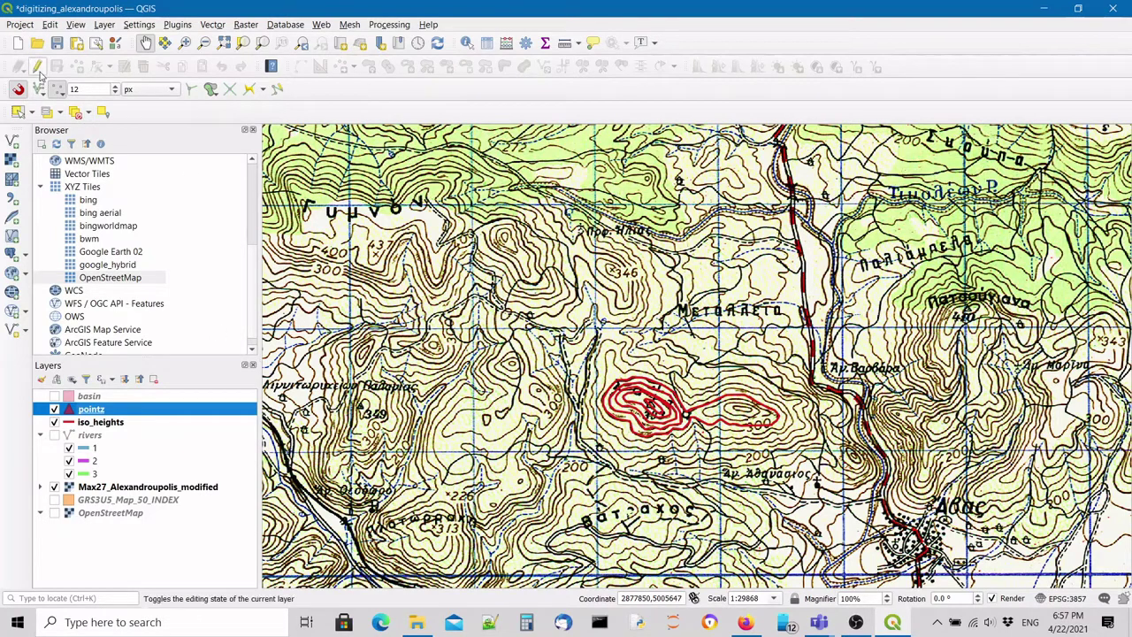
Start editing pointz and add a point on the 393 m hilltop with id 1, Z 393.
left_click(37, 68)
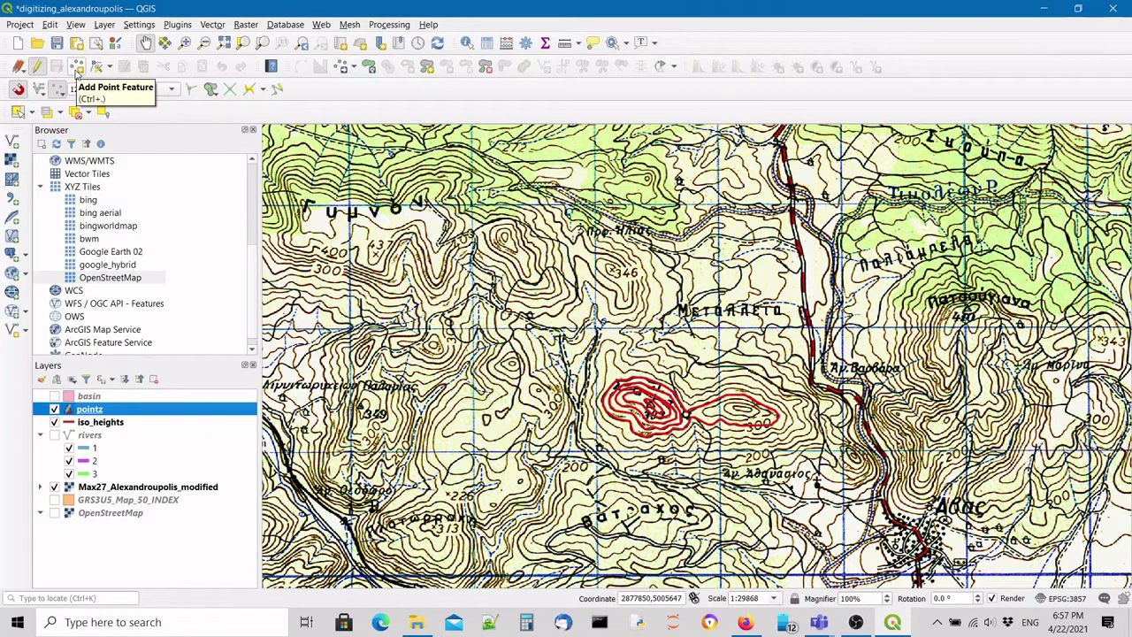
left_click(78, 68)
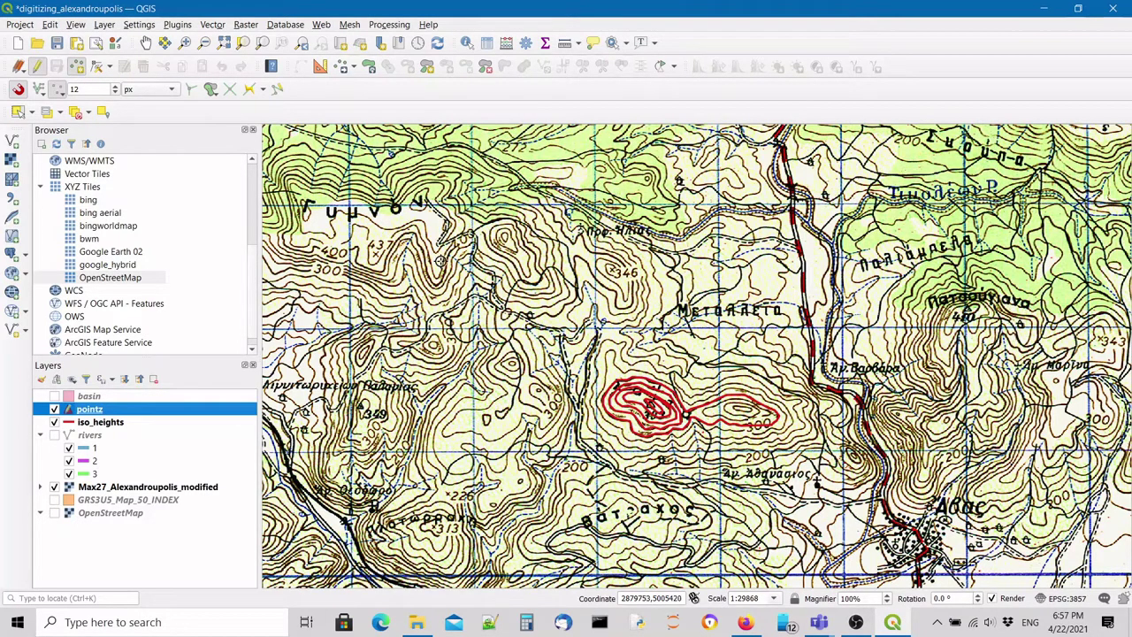
scroll(676, 442, "up", 2)
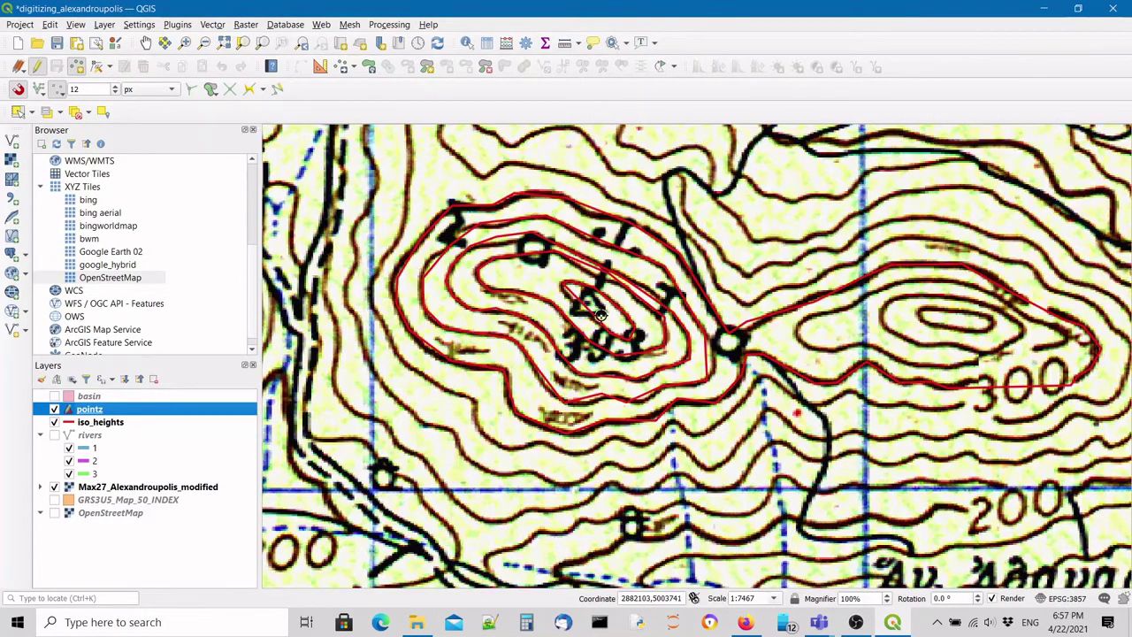
scroll(602, 316, "up", 1)
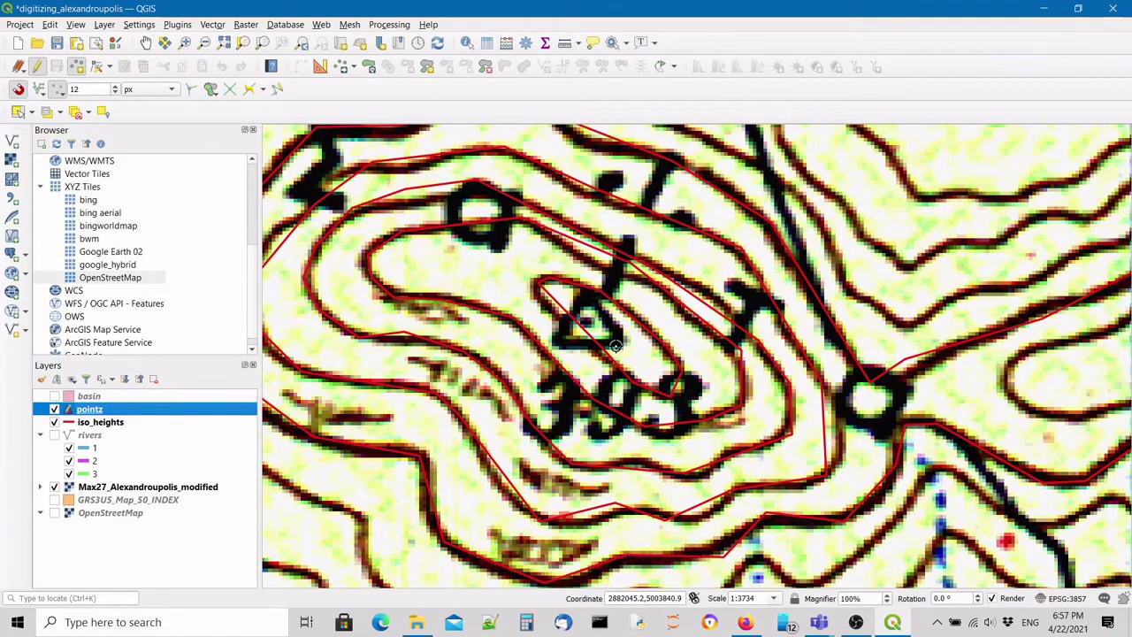
left_click(592, 324)
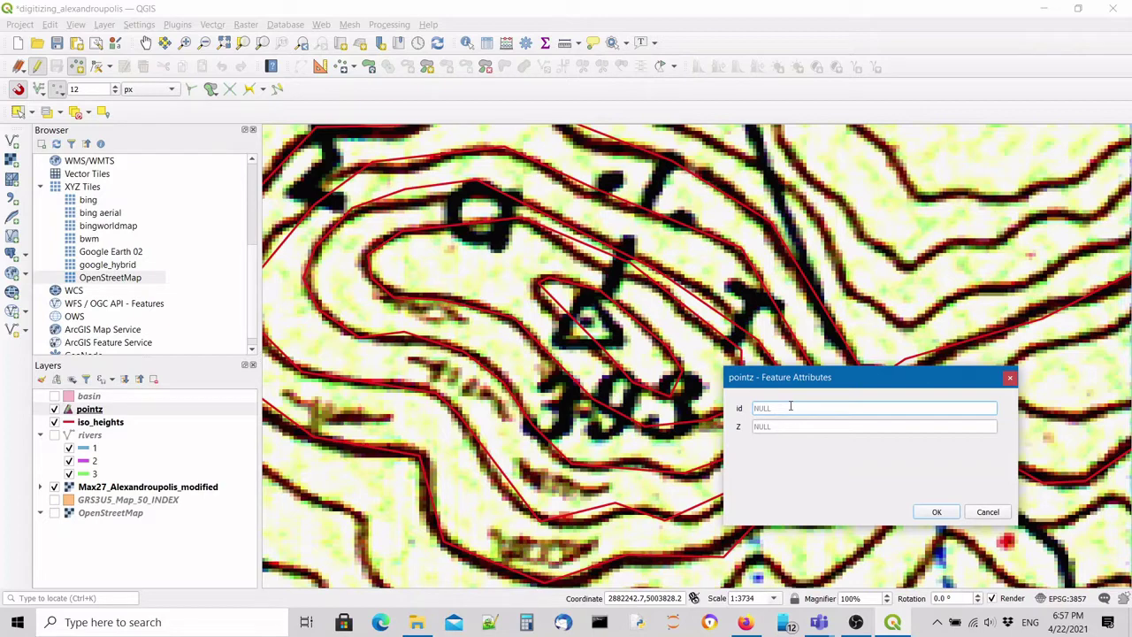
type("1")
left_click(803, 427)
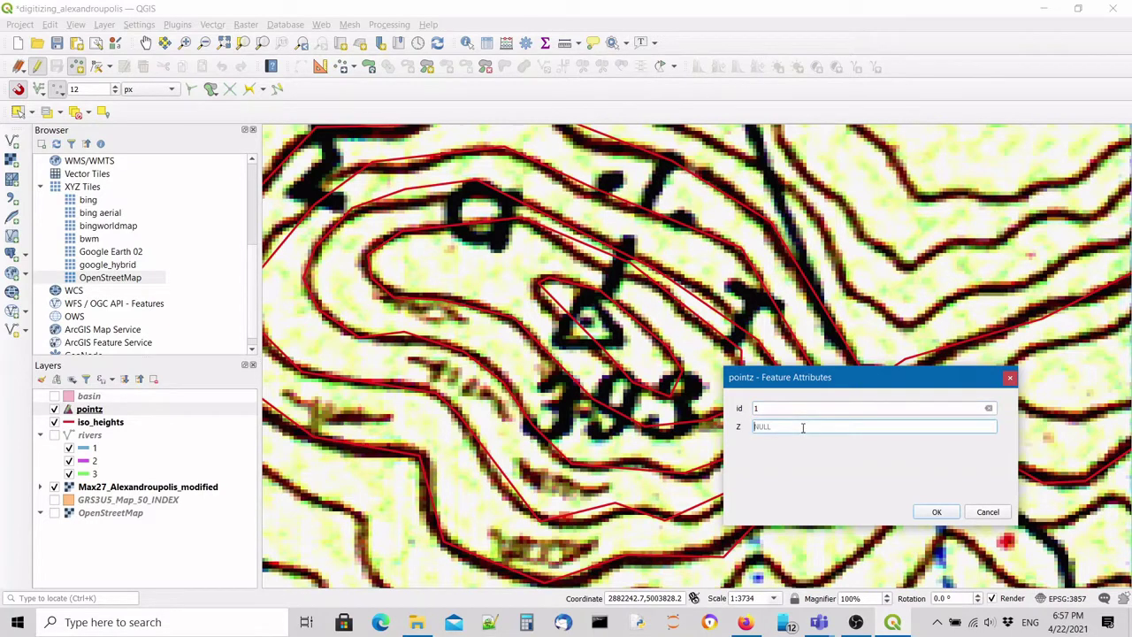
type("393")
left_click(936, 511)
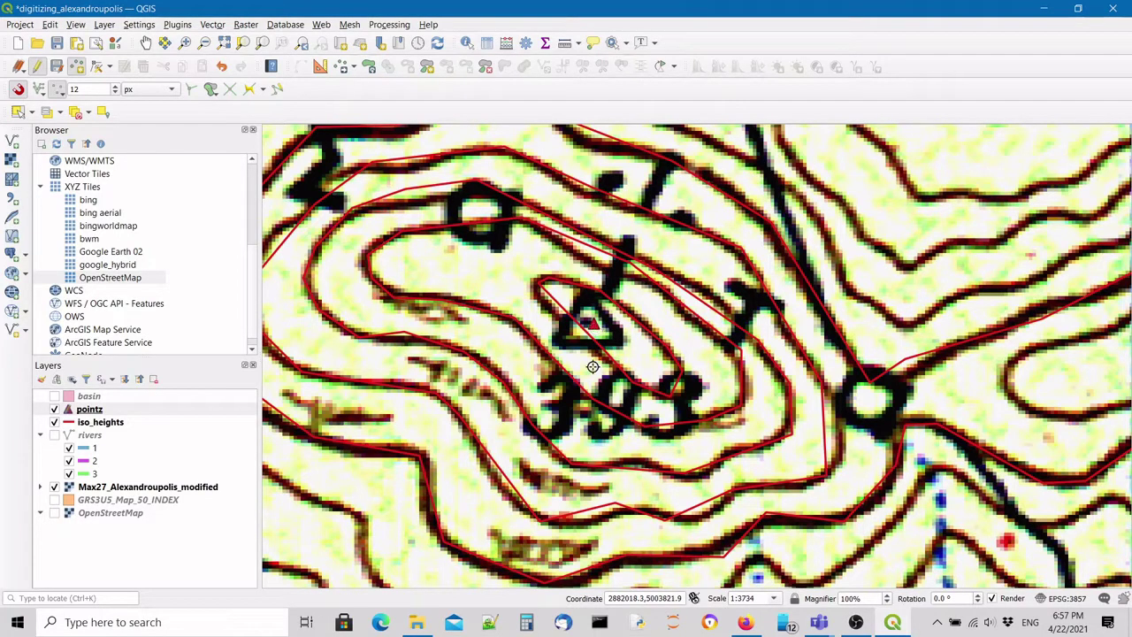
scroll(589, 344, "down", 2)
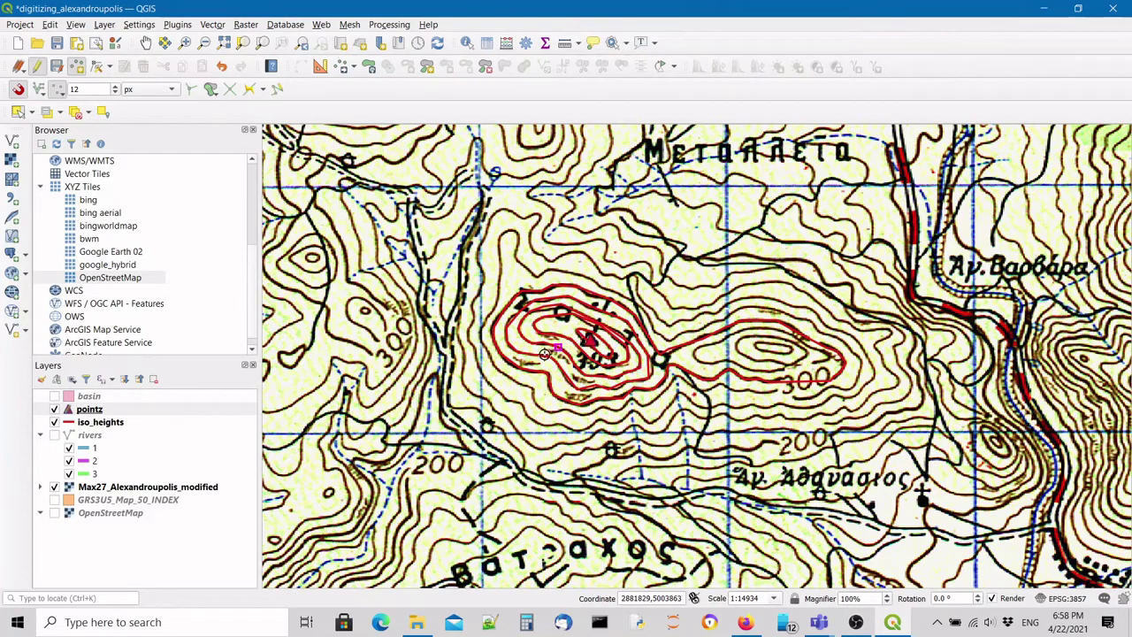
Zoom out to about 1:29868, then zoom back in on the 346 spot-height label.
scroll(608, 346, "up", 5)
scroll(615, 444, "down", 1)
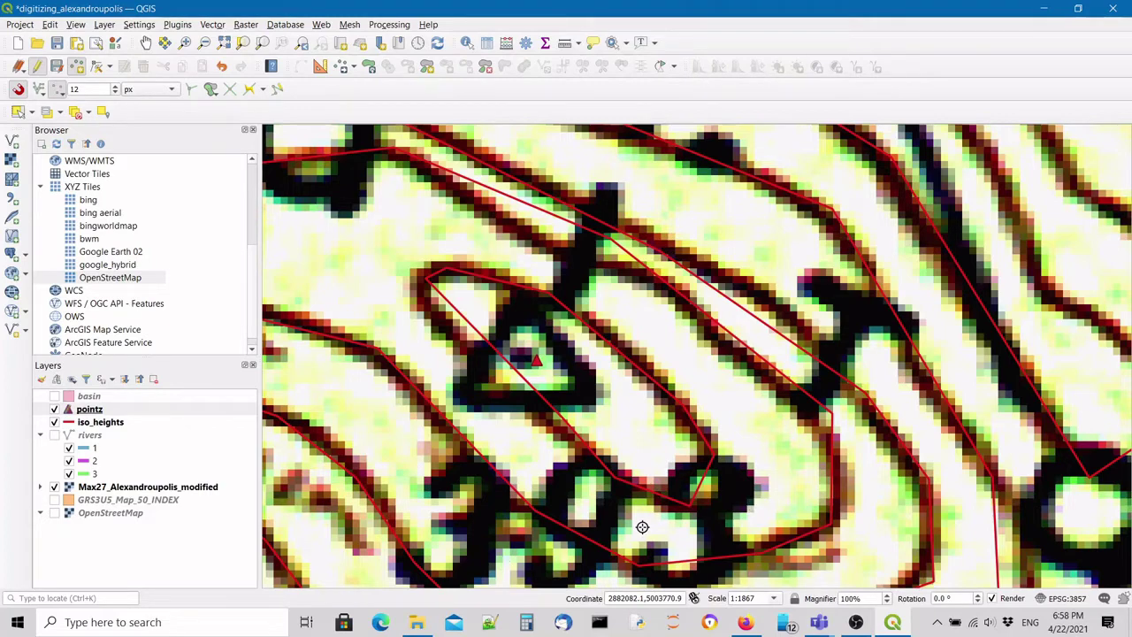
scroll(618, 417, "down", 2)
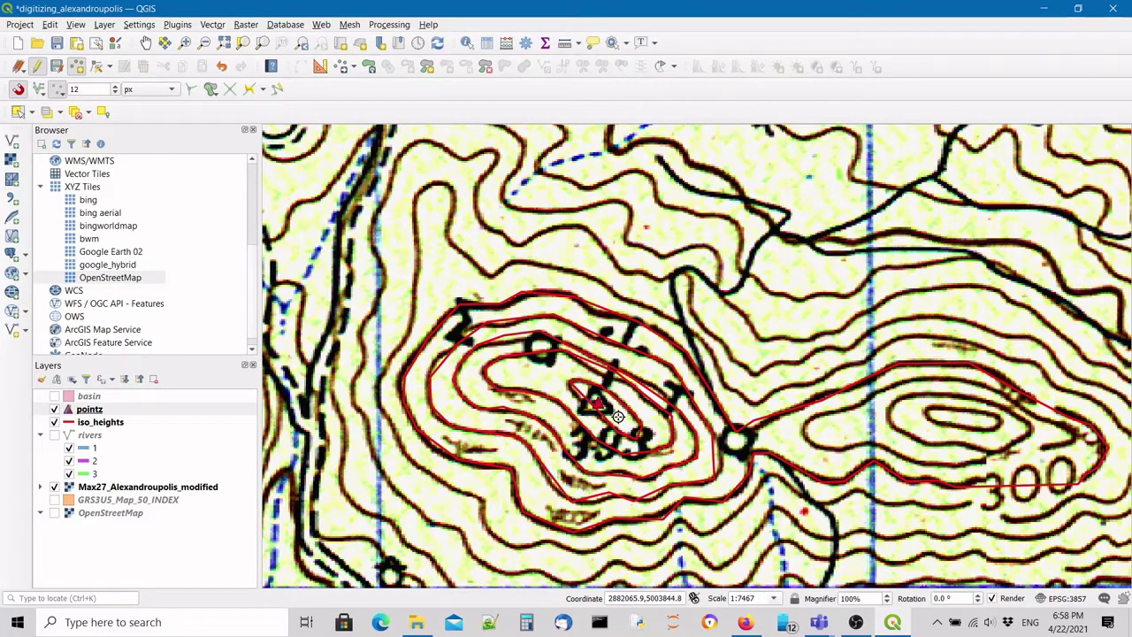
scroll(618, 416, "down", 1)
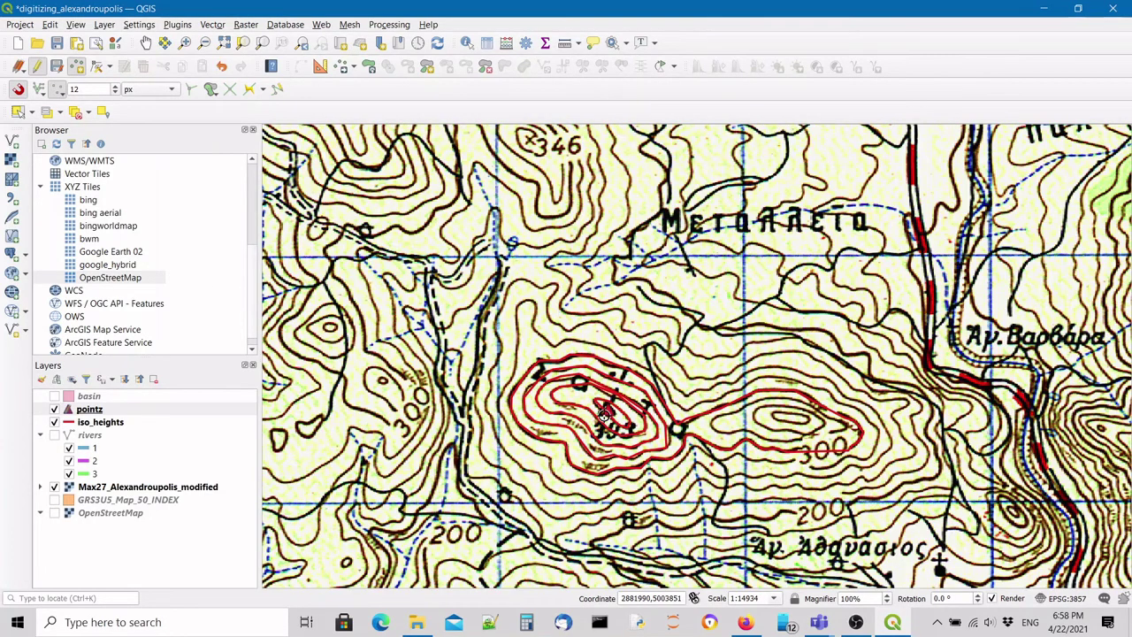
scroll(605, 411, "down", 1)
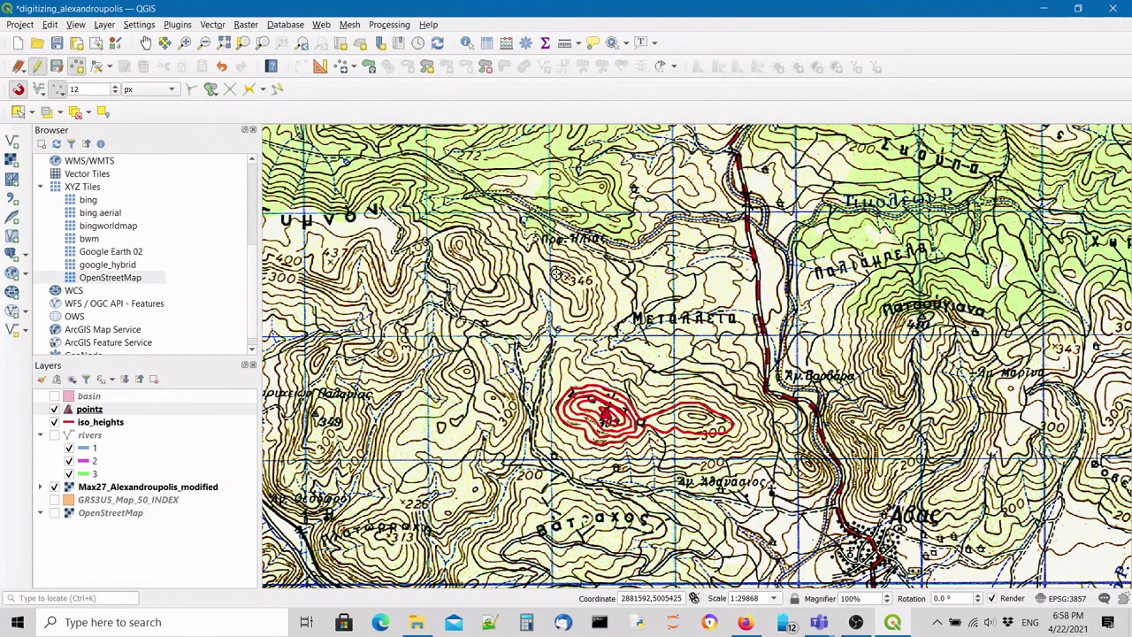
scroll(557, 273, "up", 2)
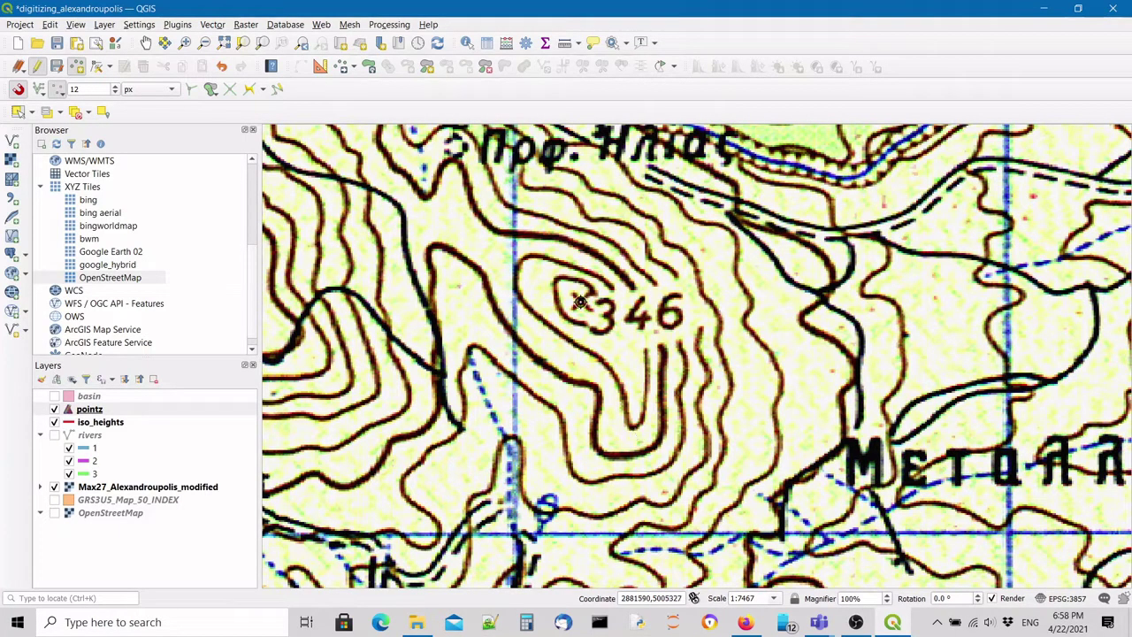
Place a pointz point on the 346 summit with id 2 and Z 346.
left_click(581, 302)
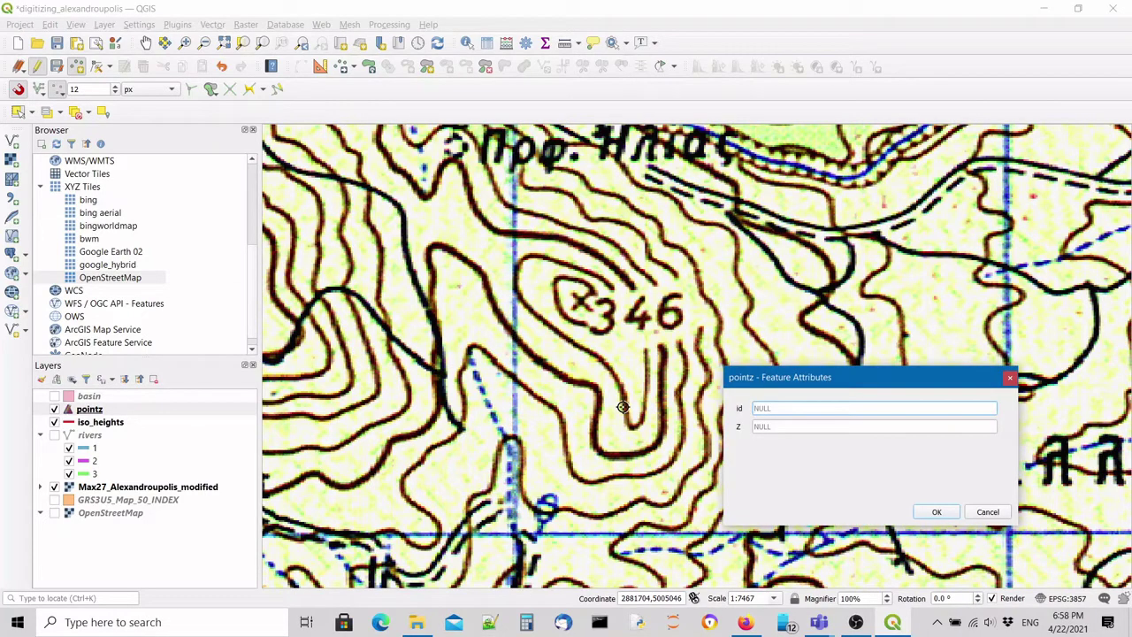
left_click_drag(840, 380, 798, 323)
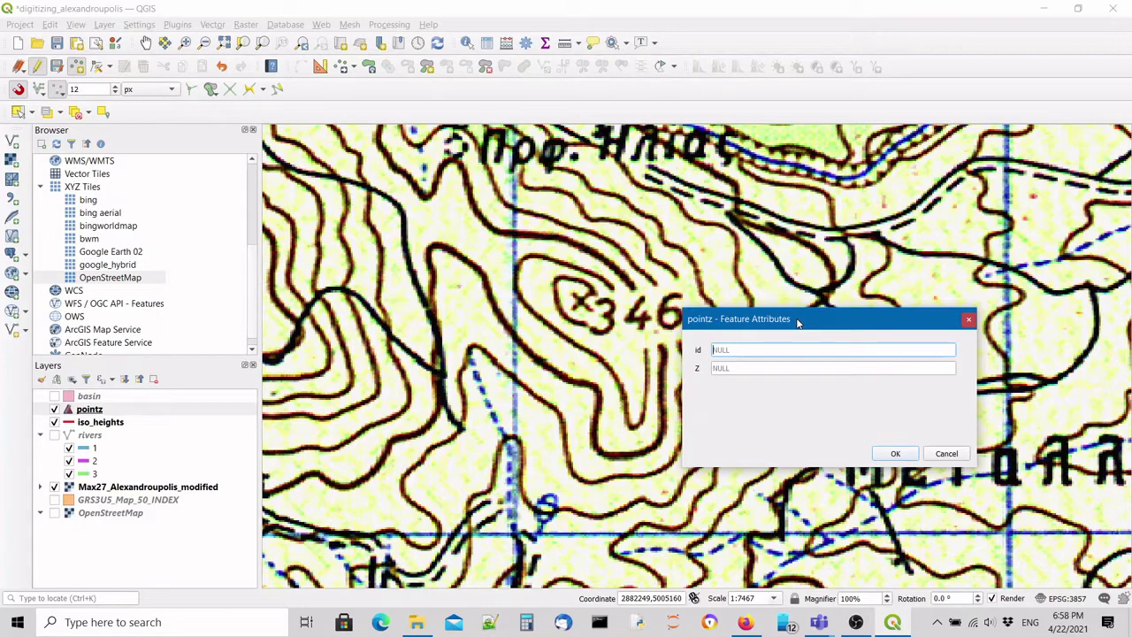
type("2")
left_click(784, 368)
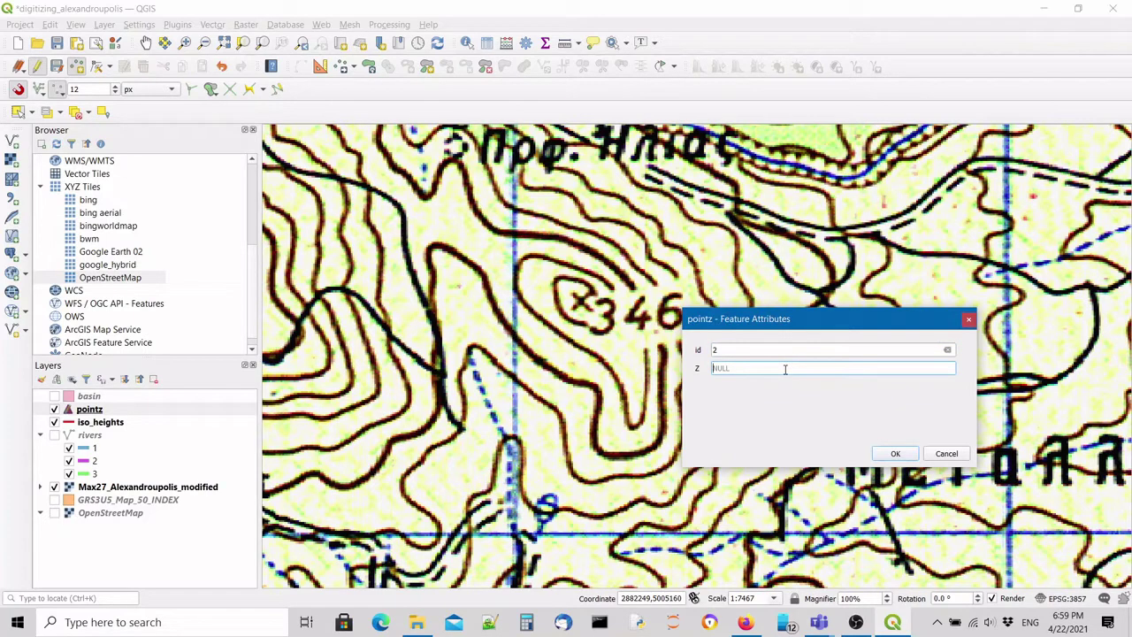
type("346")
left_click(895, 453)
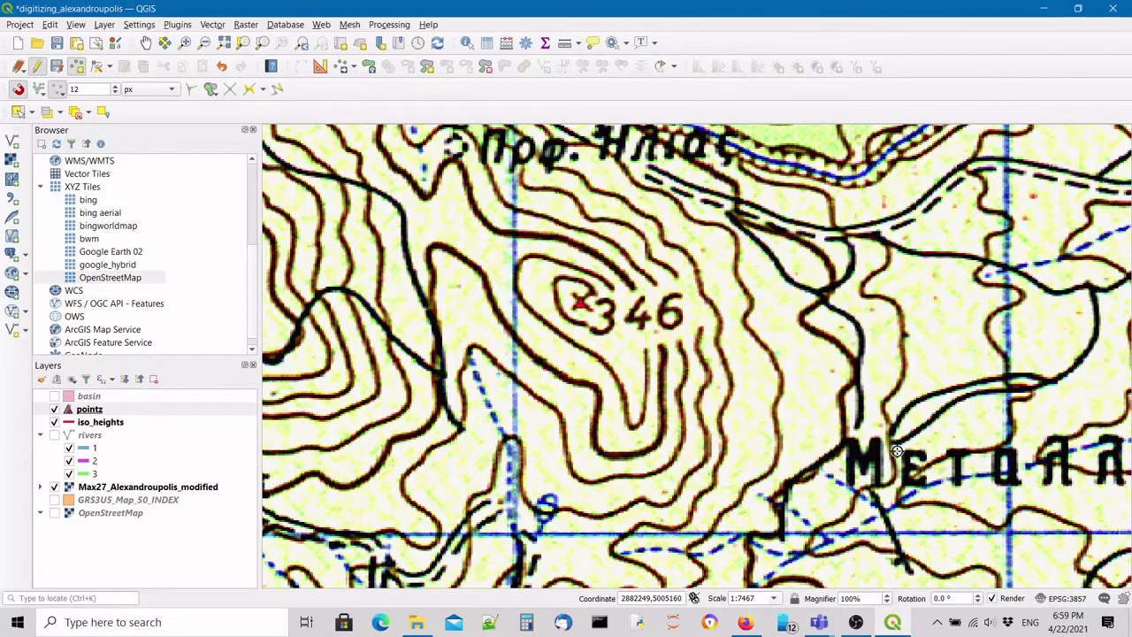
scroll(896, 451, "down", 2)
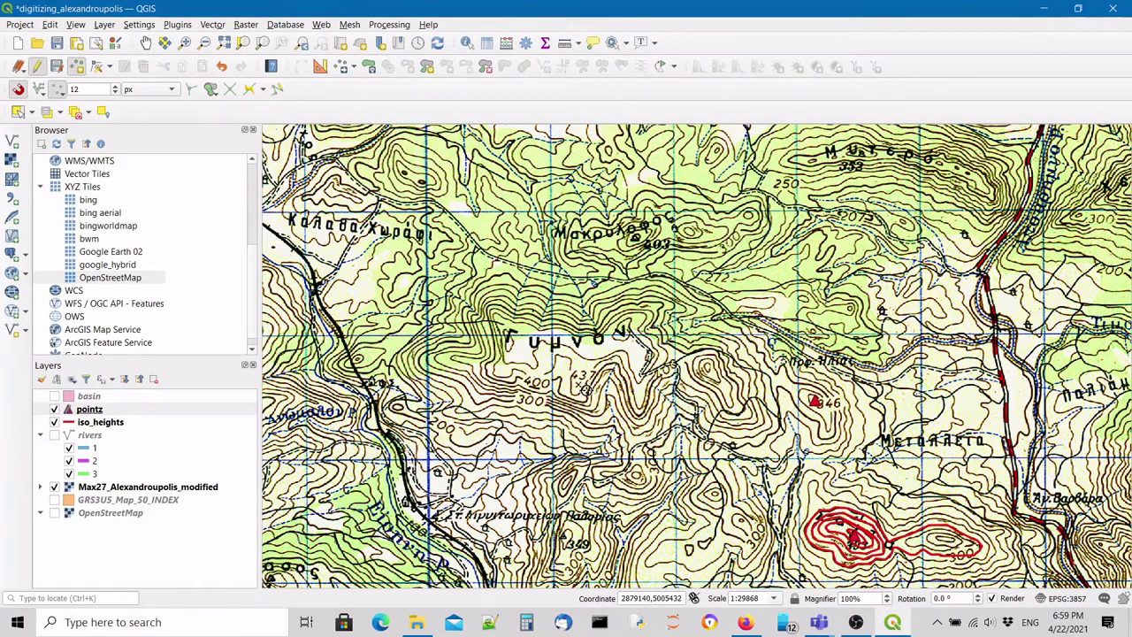
Place a pointz point on the 437 spot height with id 3 and Z 437.
scroll(586, 390, "up", 2)
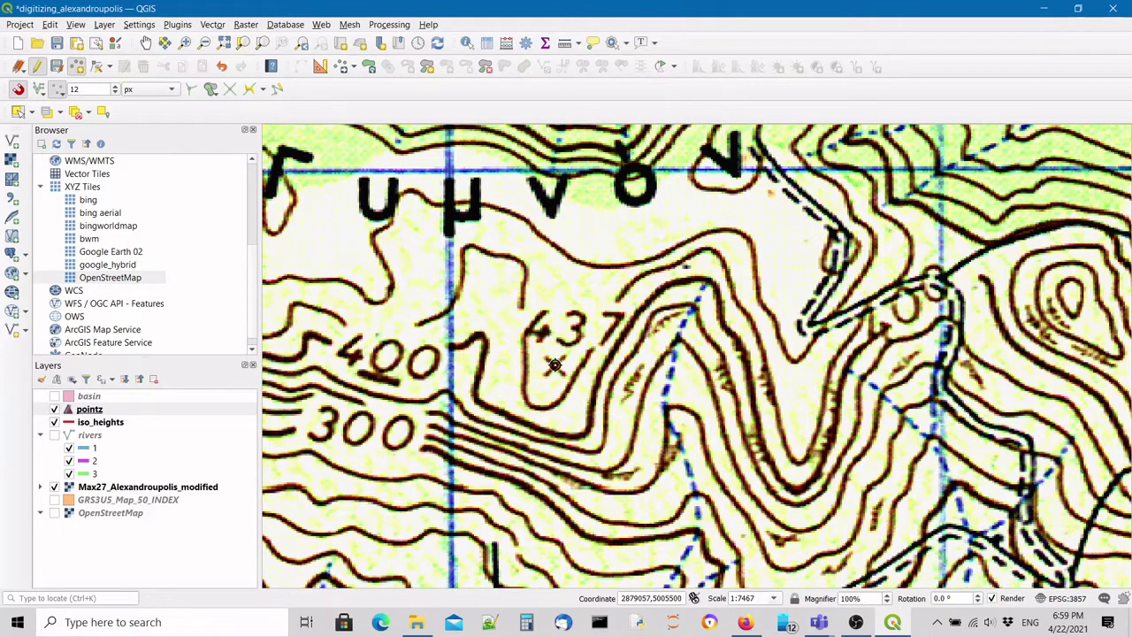
left_click(555, 365)
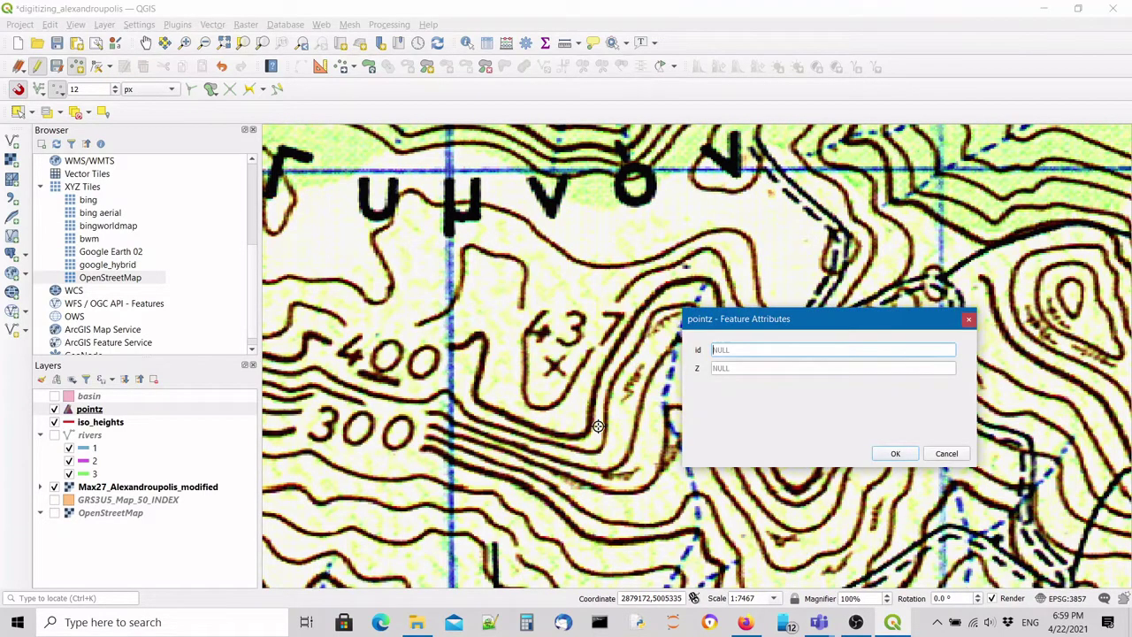
type("3")
key("Tab")
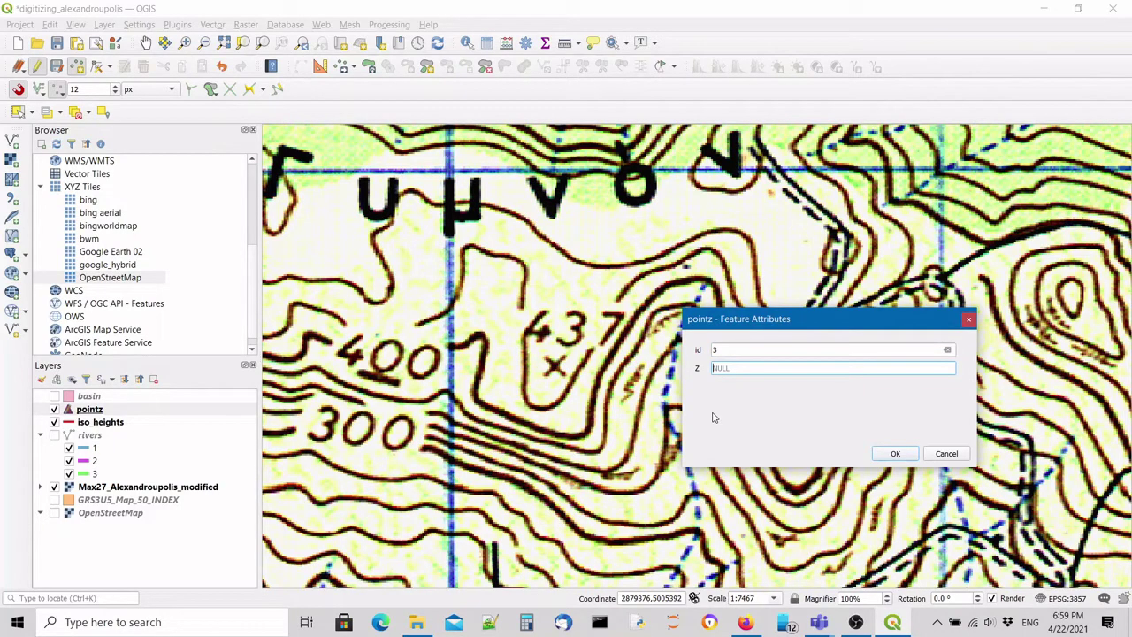
type("437")
left_click(895, 454)
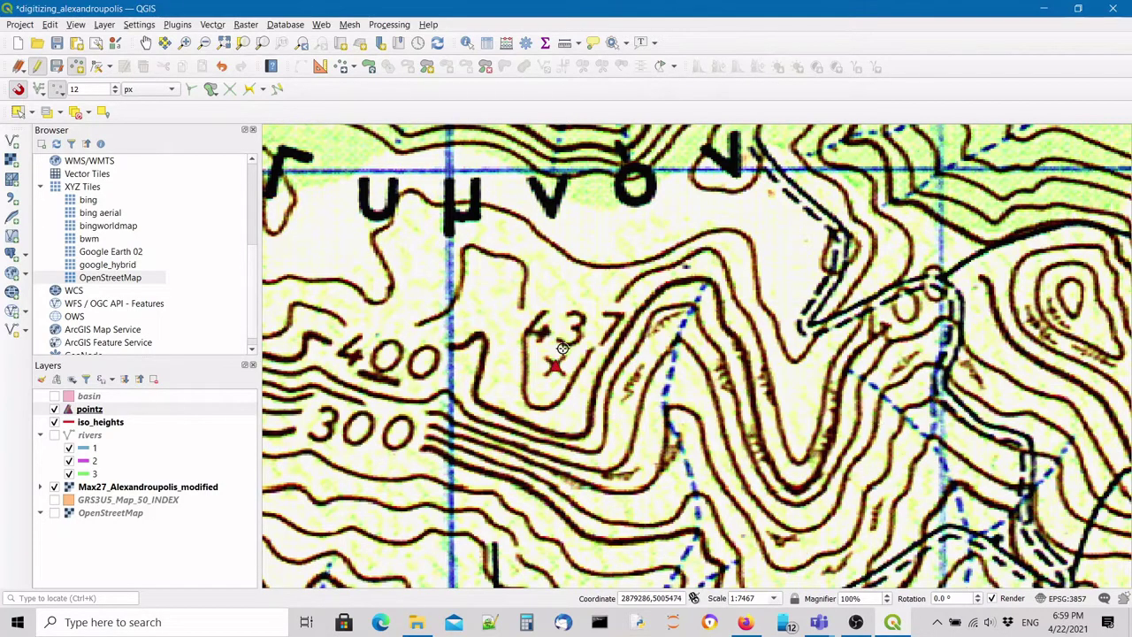
scroll(513, 316, "down", 2)
scroll(524, 217, "down", 1)
scroll(555, 387, "up", 1)
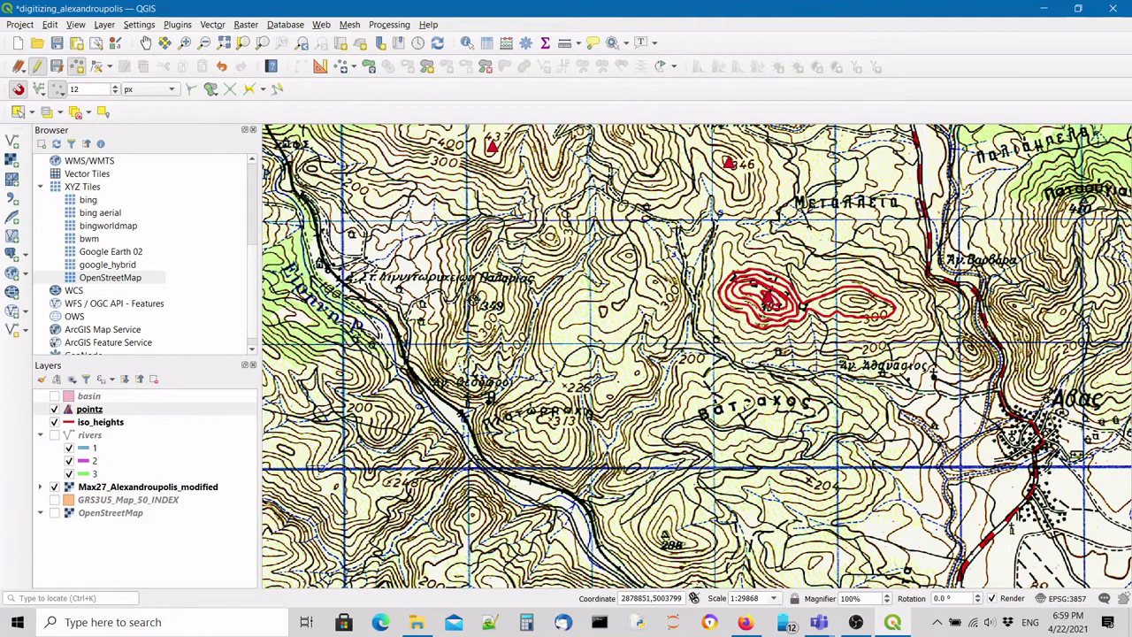
Add a point on the 349 spot height with id 4 and Z 349.
scroll(469, 309, "up", 1)
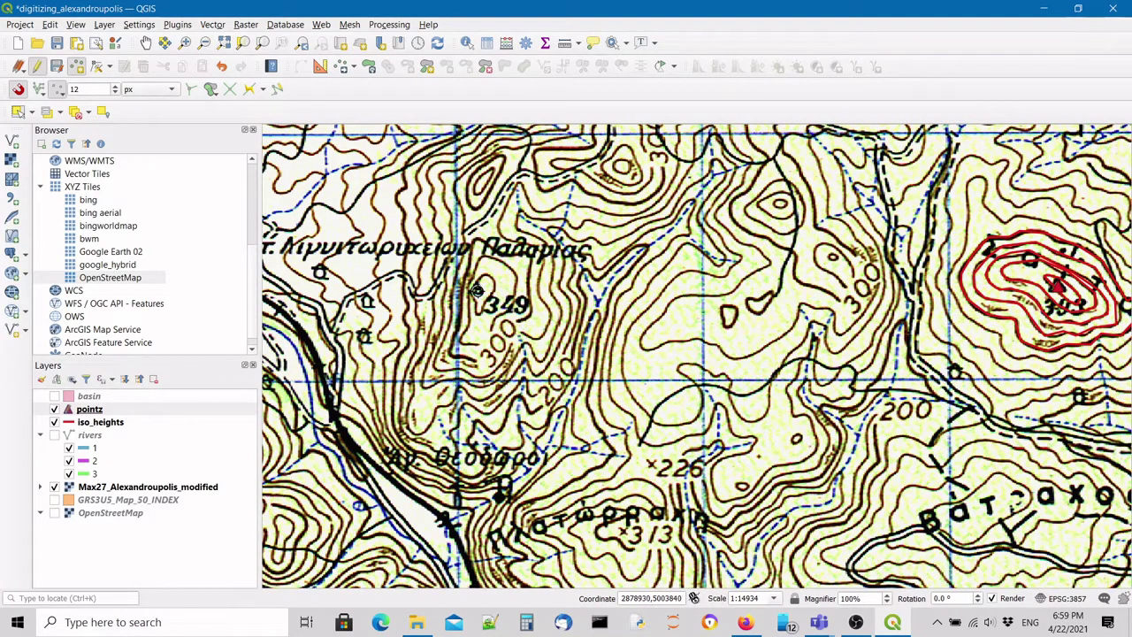
left_click(476, 291)
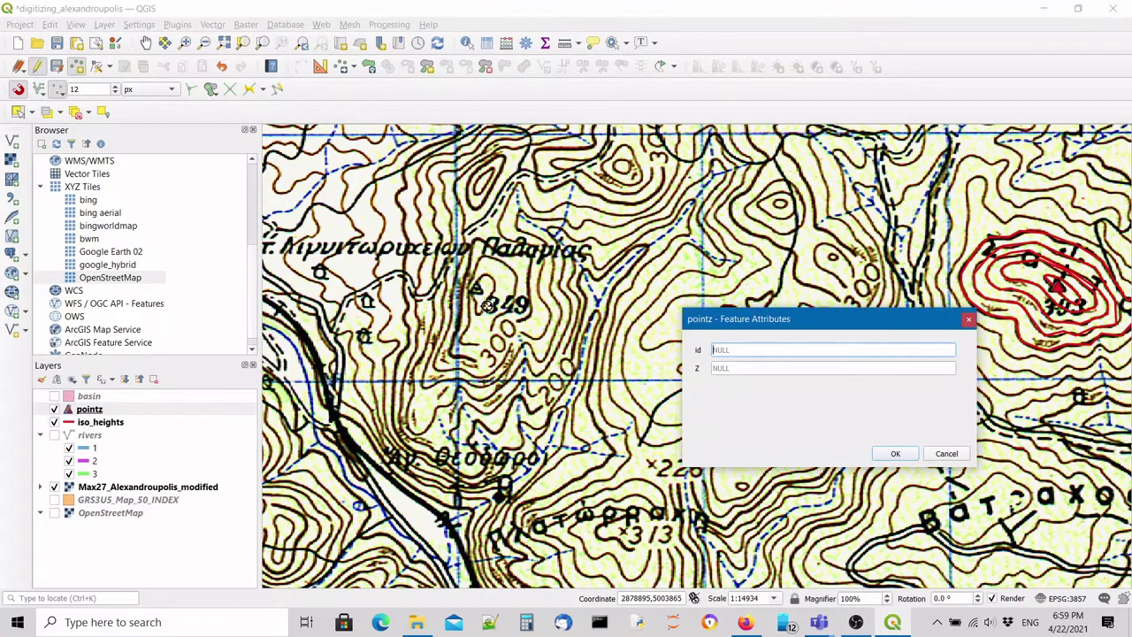
left_click(763, 351)
scroll(807, 223, "up", 1)
scroll(806, 223, "down", 2)
scroll(805, 221, "down", 1)
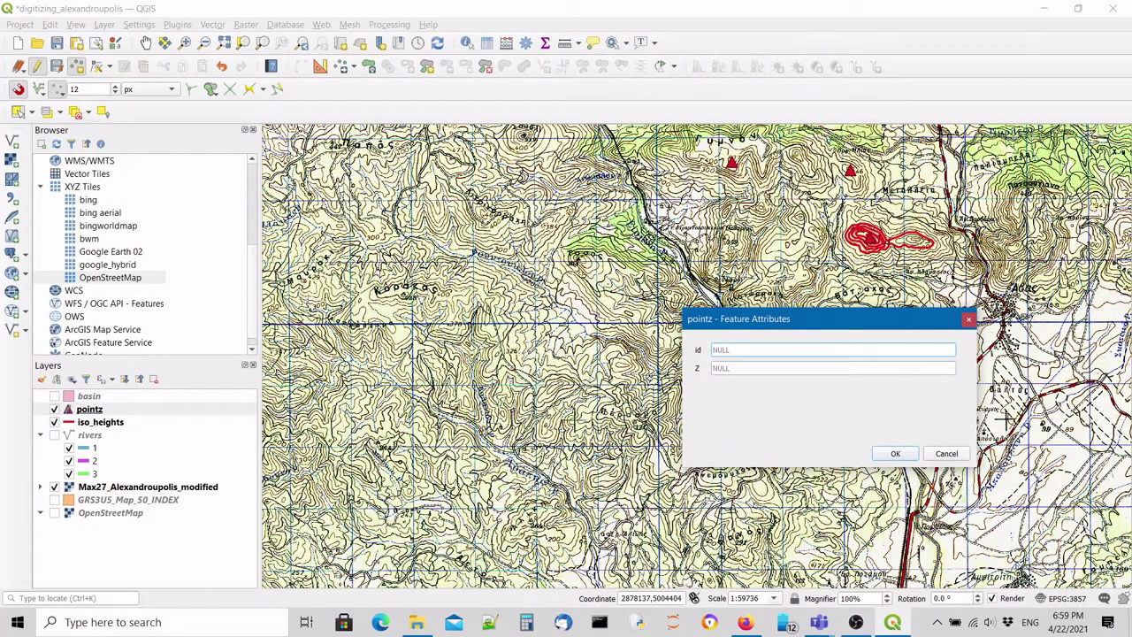
scroll(752, 257, "up", 1)
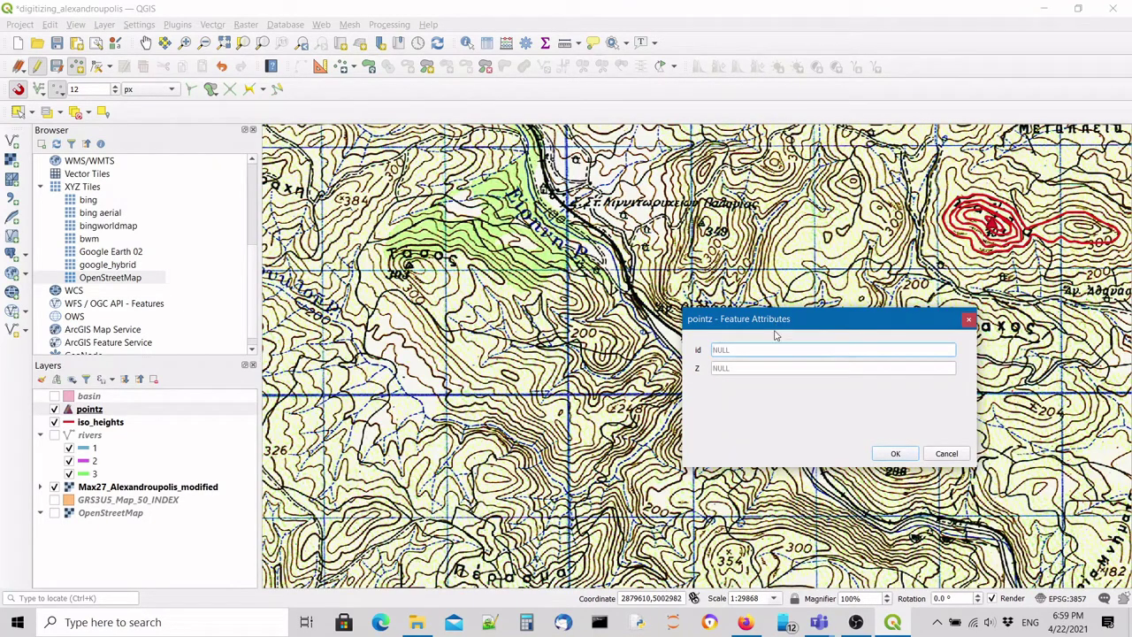
type("4")
left_click(759, 368)
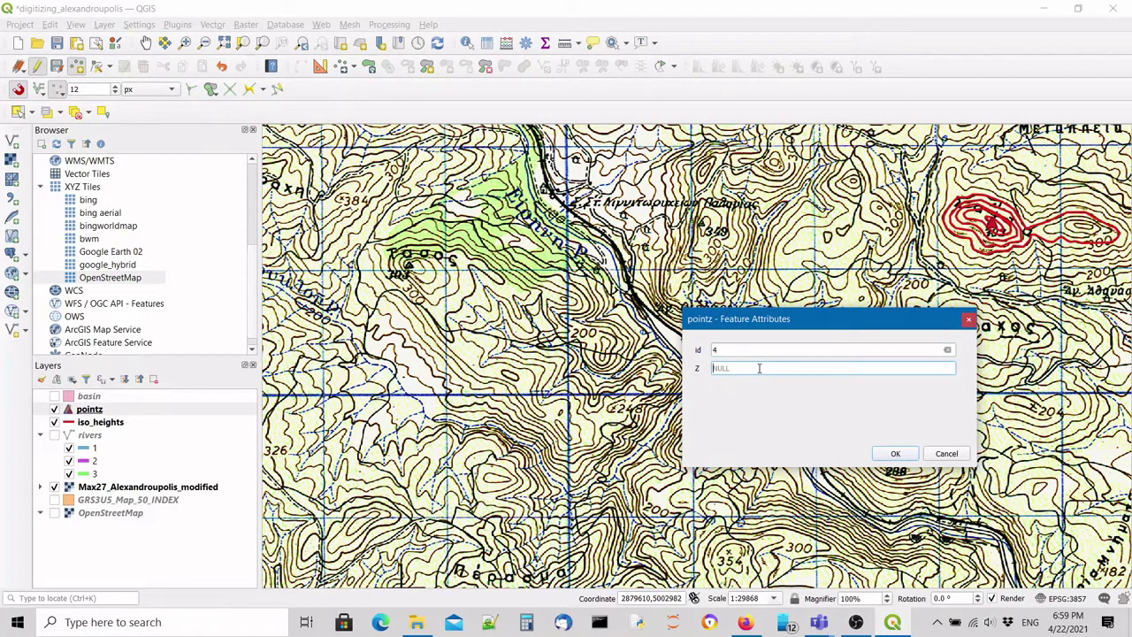
type("349")
left_click(895, 454)
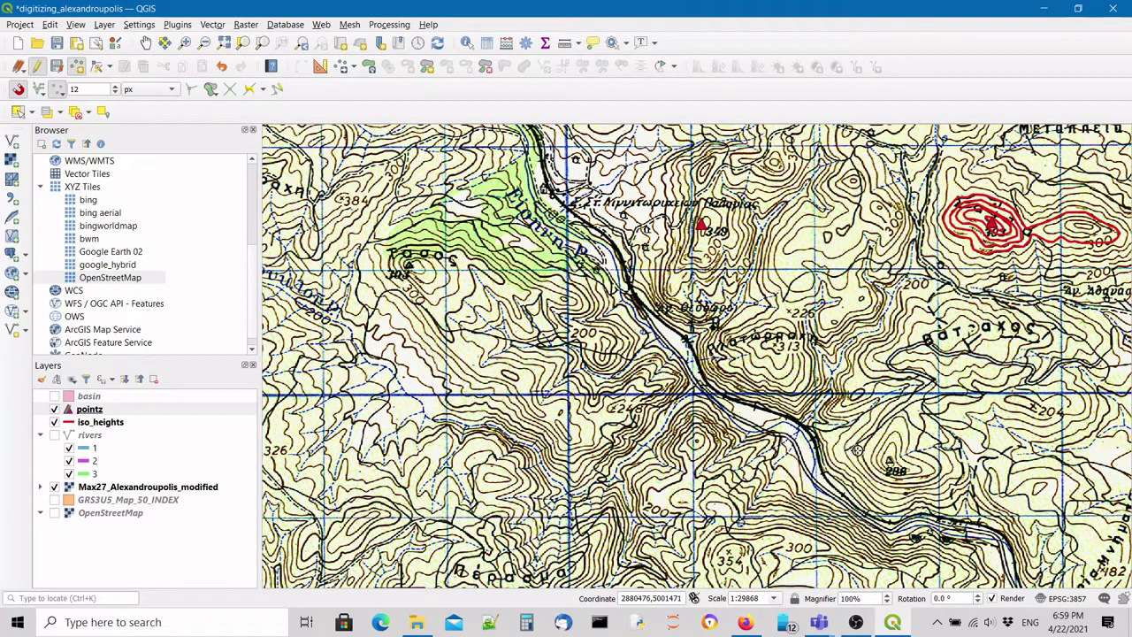
Add a point on the 288 summit with id 5 and Z 288.
scroll(909, 469, "up", 1)
scroll(909, 468, "up", 1)
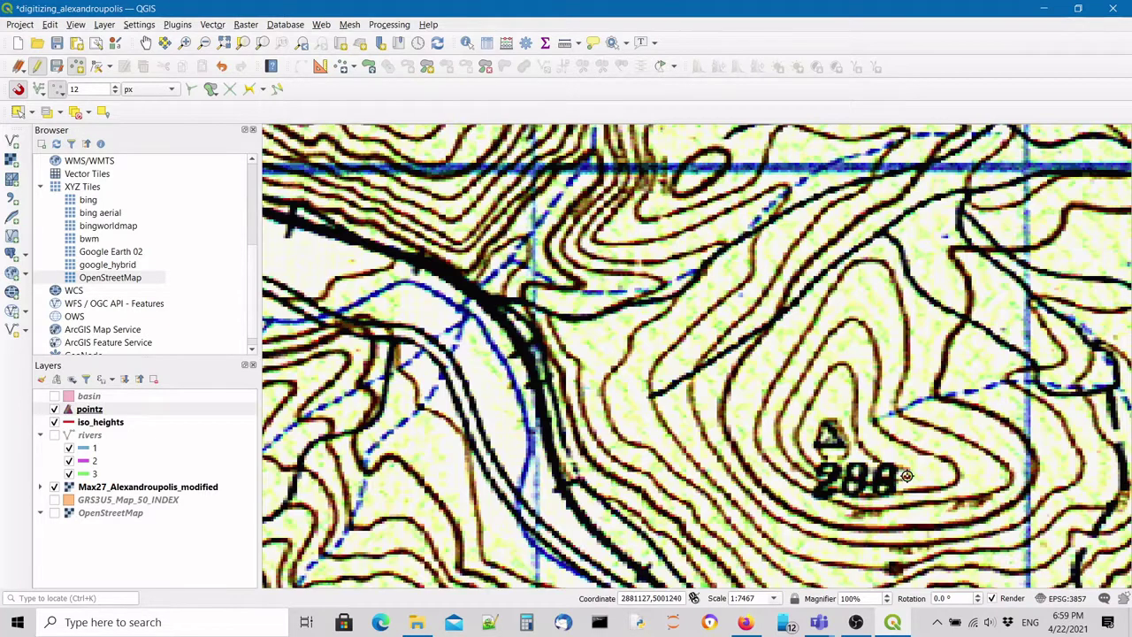
left_click(838, 478)
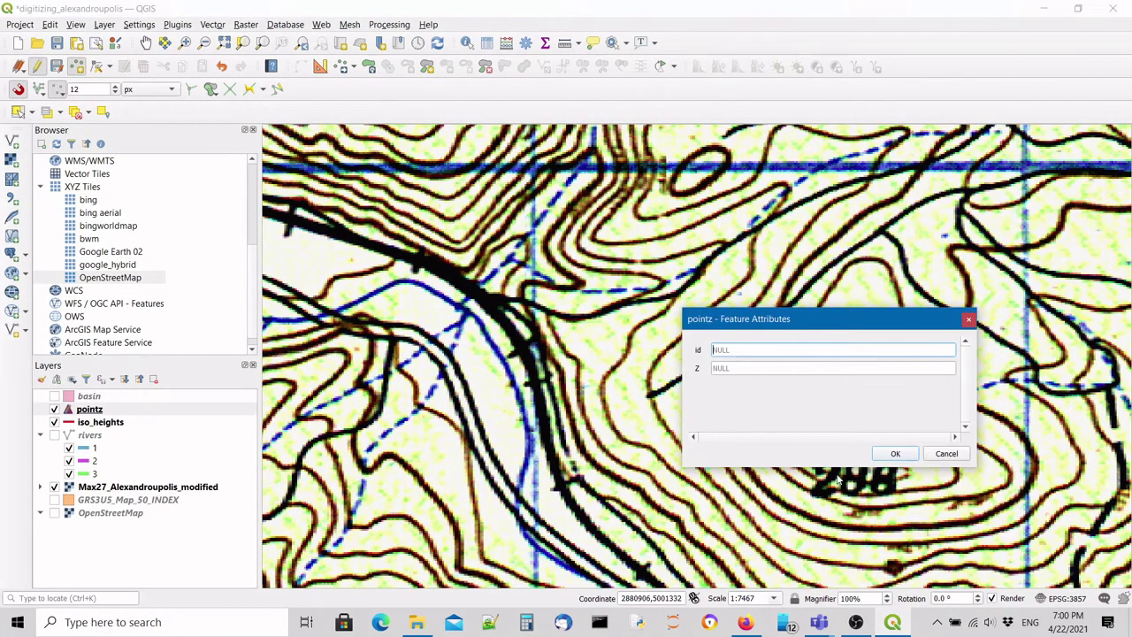
type("5")
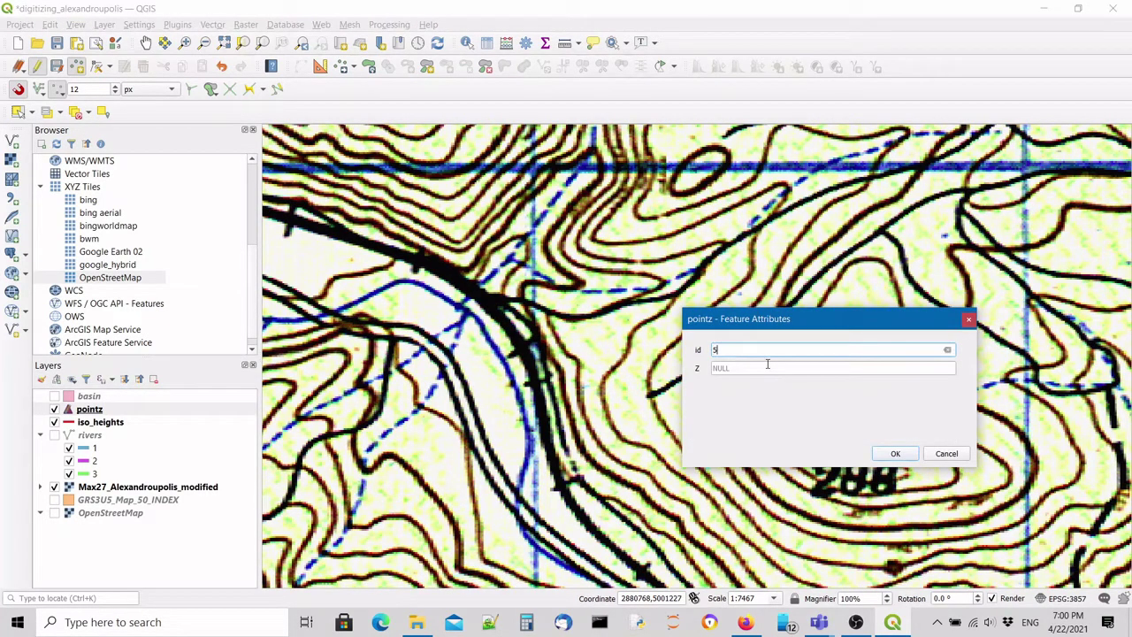
left_click(768, 364)
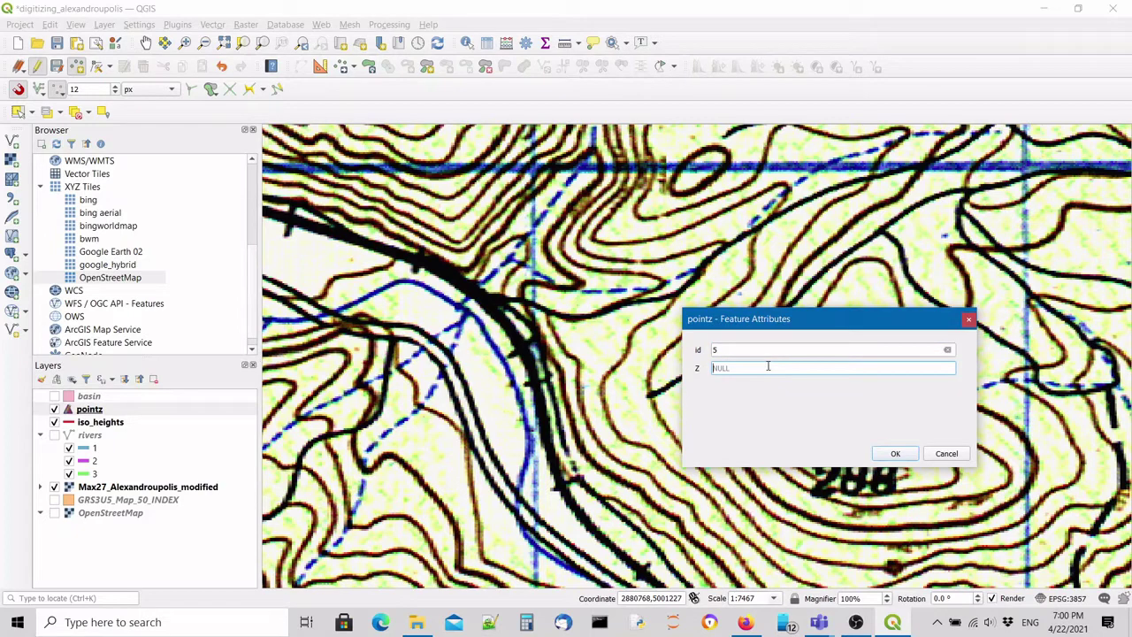
type("288")
left_click(897, 454)
scroll(616, 348, "down", 2)
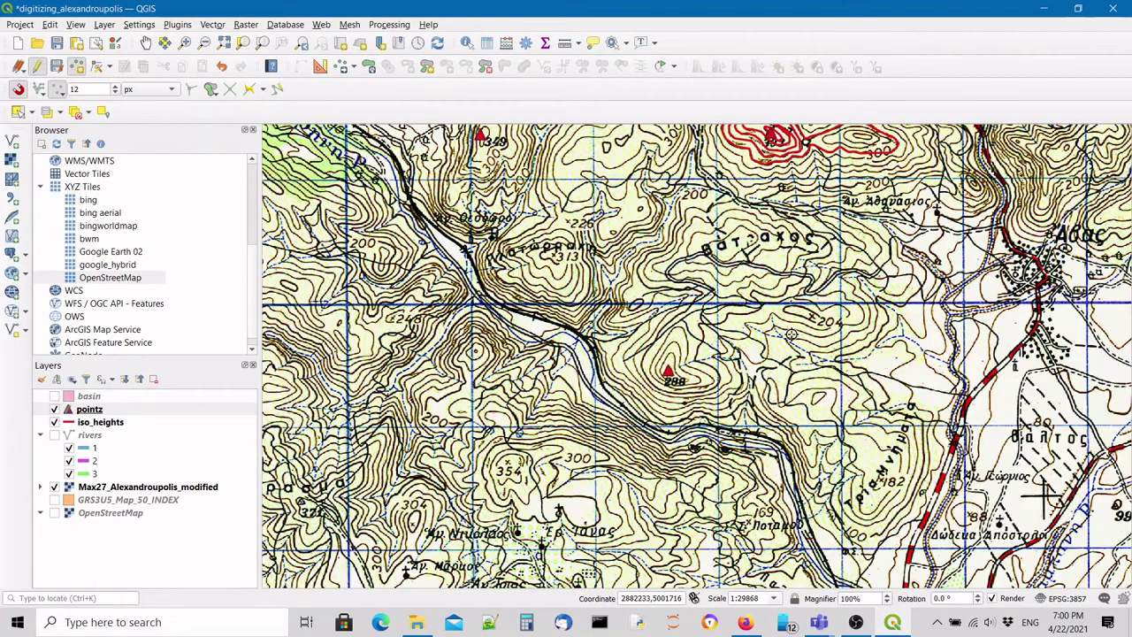
Add a point on the 204 spot height with id 6 and Z 204, correcting the mistyped id.
scroll(856, 301, "up", 1)
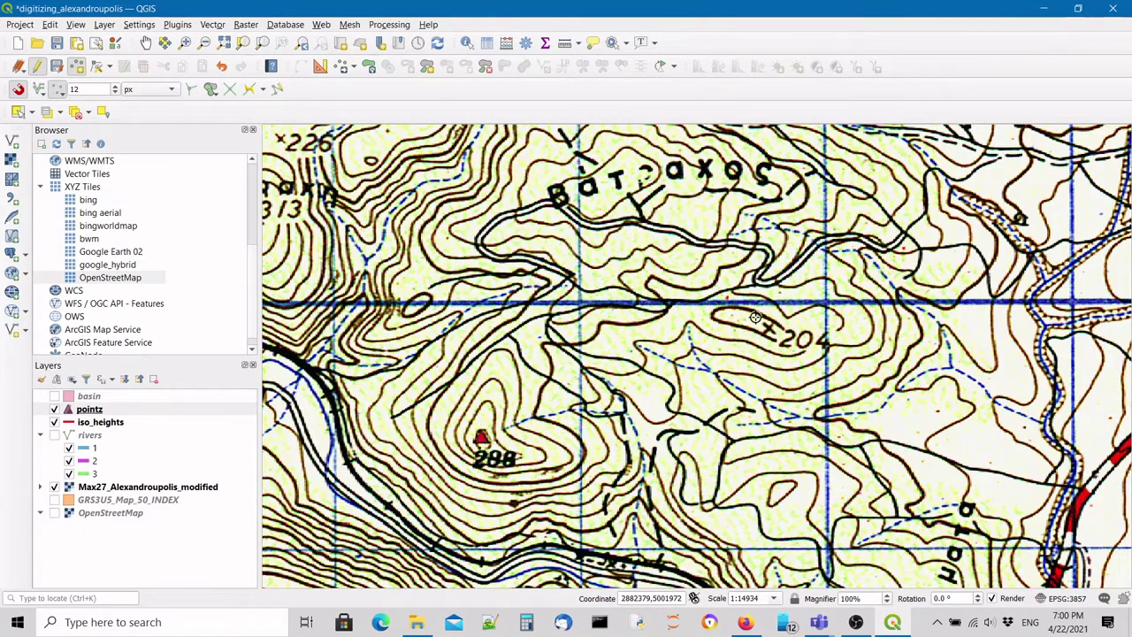
scroll(755, 317, "up", 1)
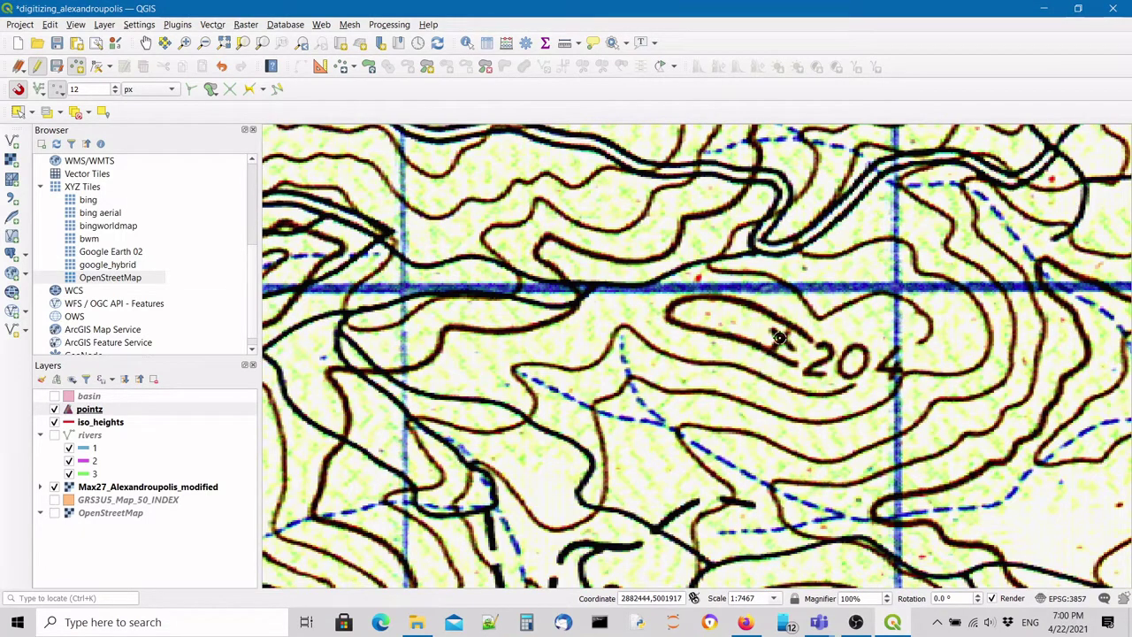
left_click(778, 338)
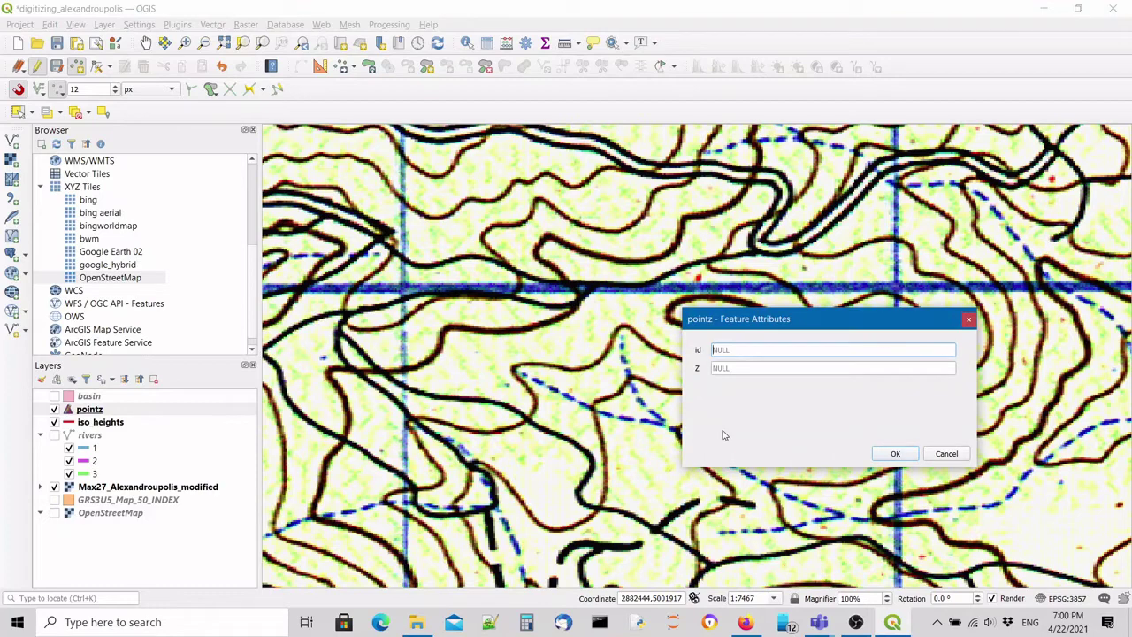
type("204")
key("ctrl+a")
key("BackSpace")
type("6")
left_click(737, 370)
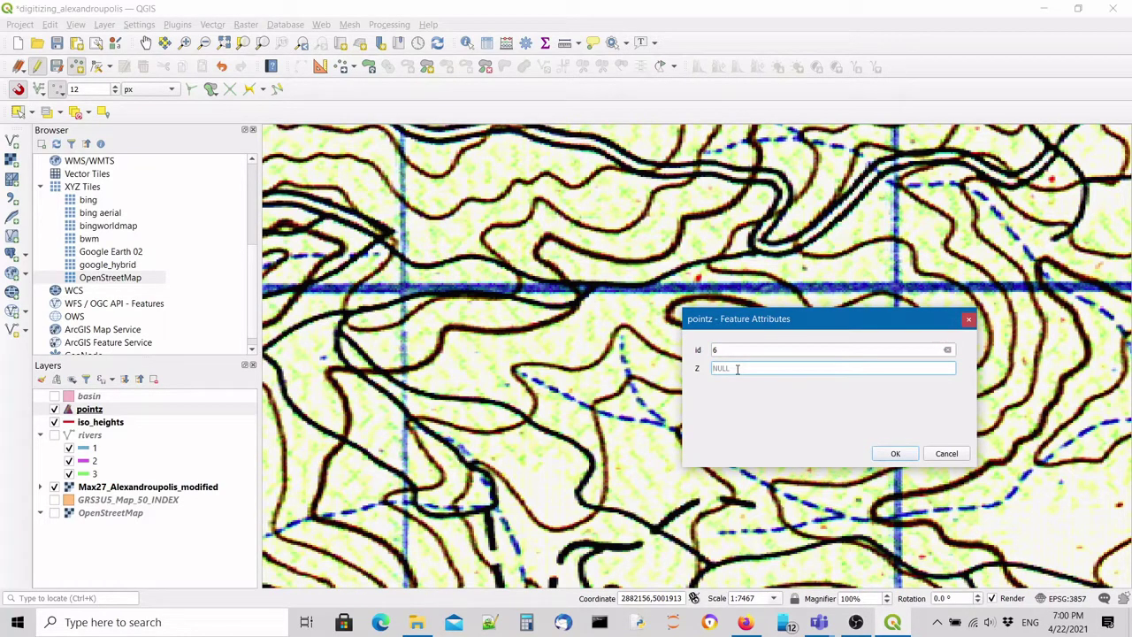
left_click_drag(870, 310, 668, 232)
type("204")
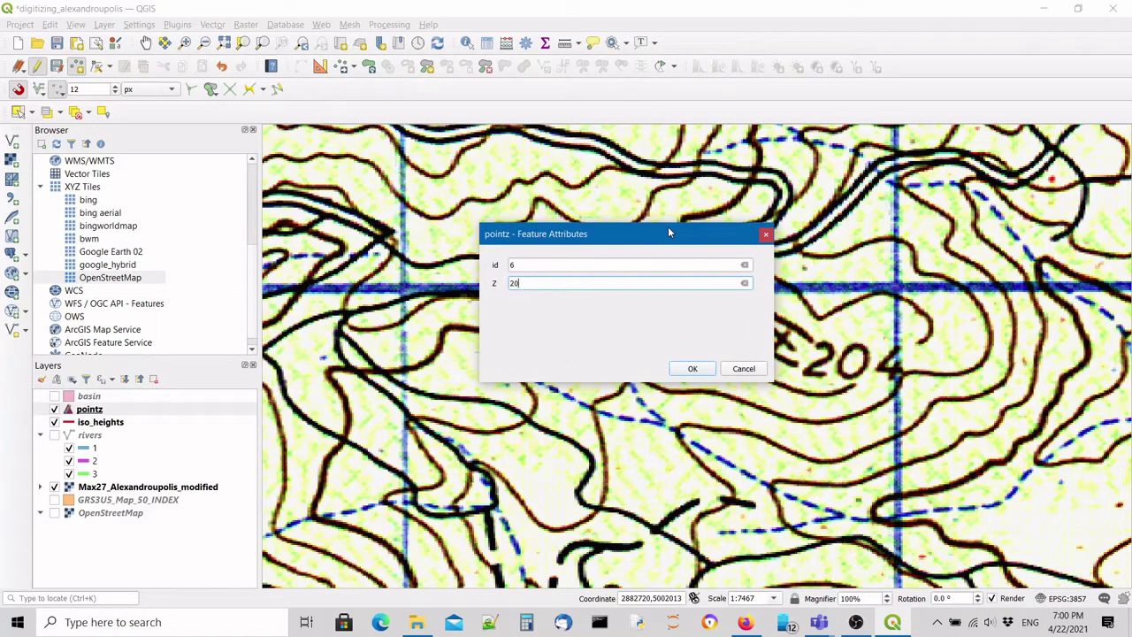
left_click(692, 368)
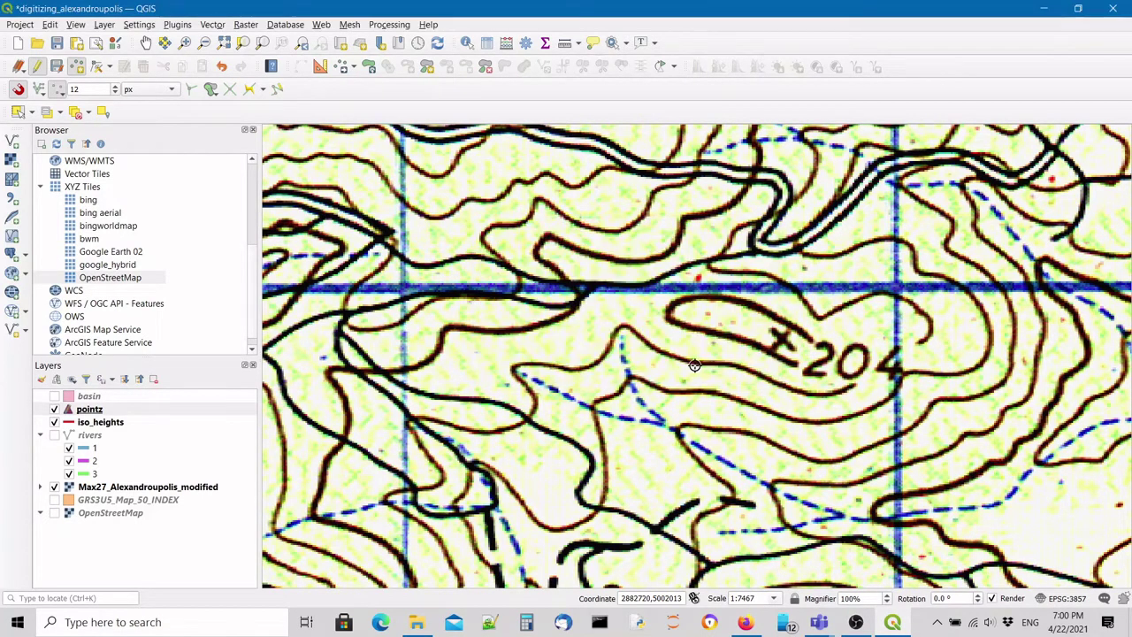
scroll(694, 365, "down", 3)
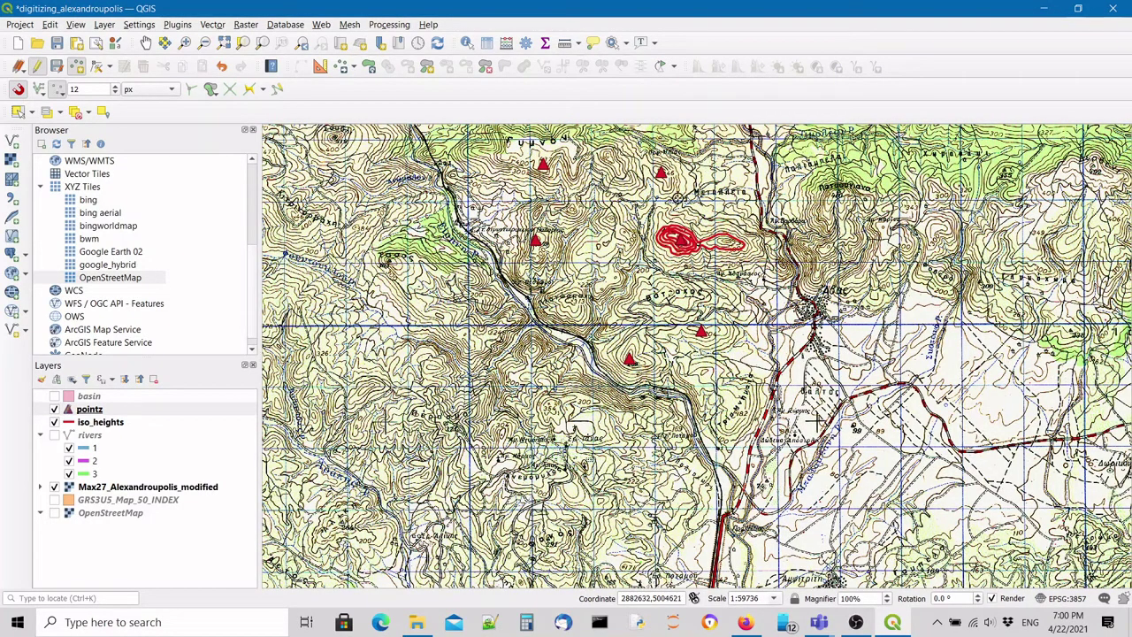
Save the pointz edits, stop editing, and hide the scanned topographic map.
left_click(55, 66)
left_click(37, 69)
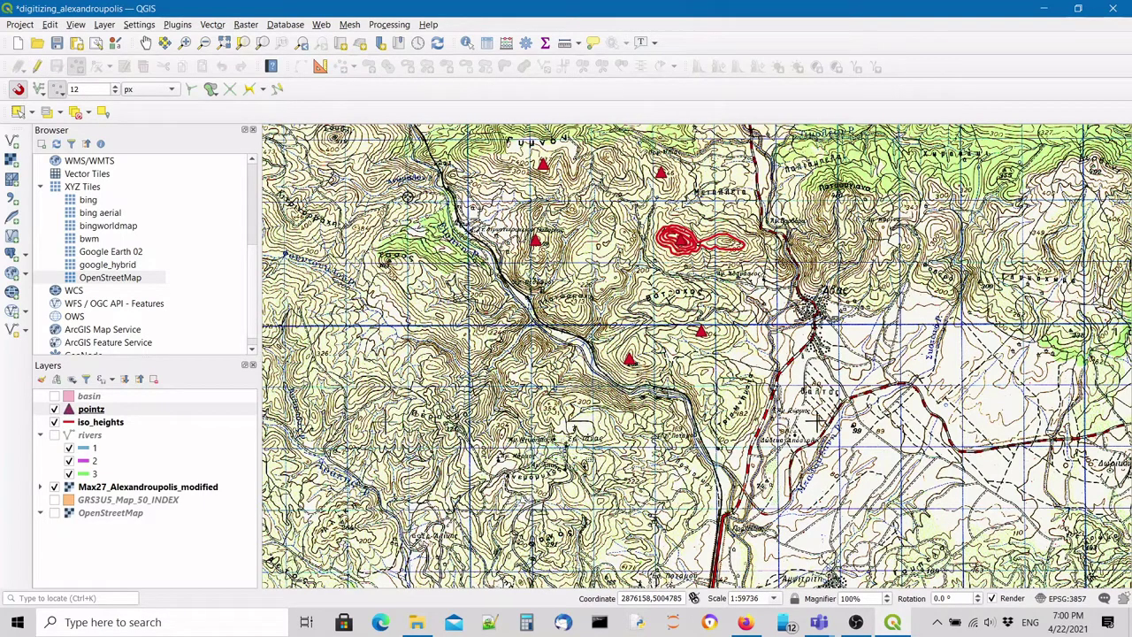
left_click(54, 487)
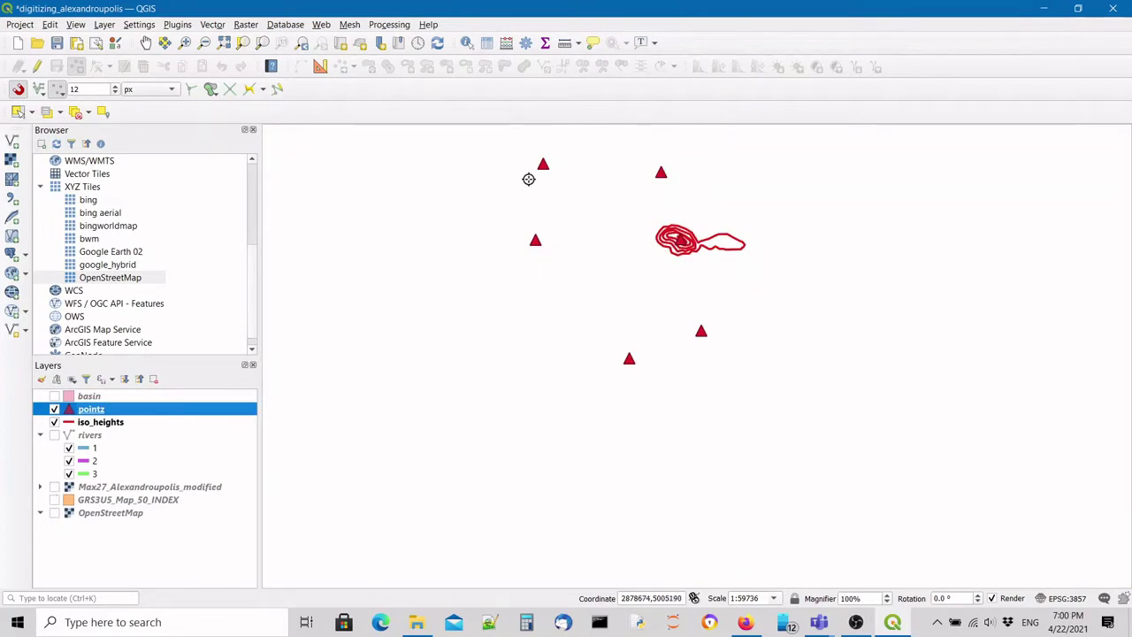
Zoom over the six spot-height points and contours, then turn Max27_Alexandroupolis_modified back on.
scroll(584, 162, "up", 1)
scroll(618, 189, "down", 1)
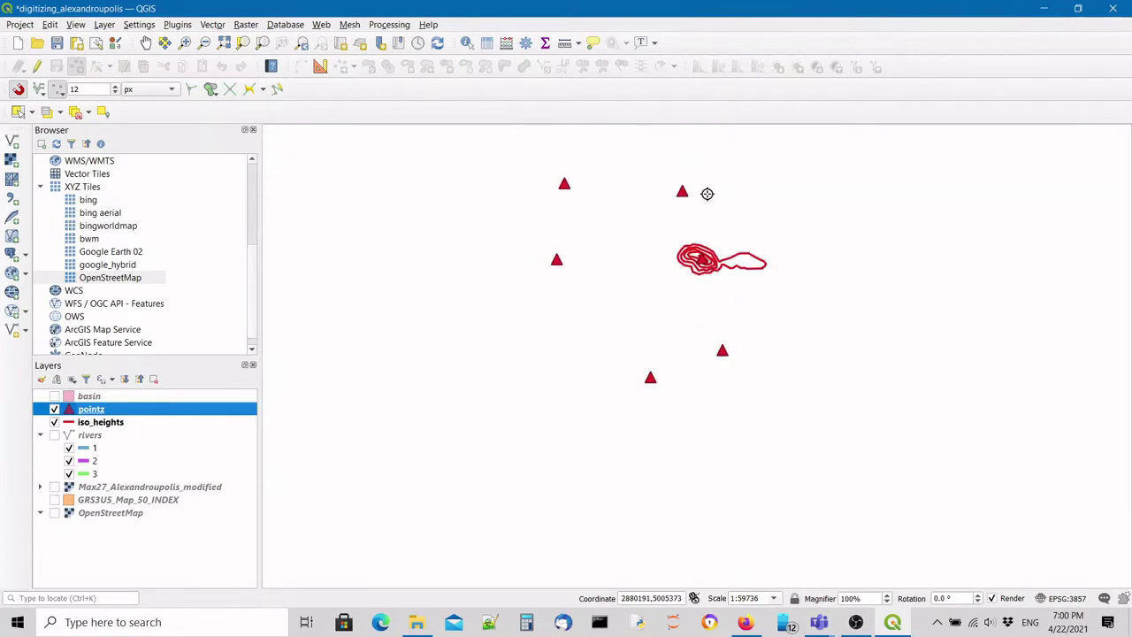
scroll(678, 239, "up", 1)
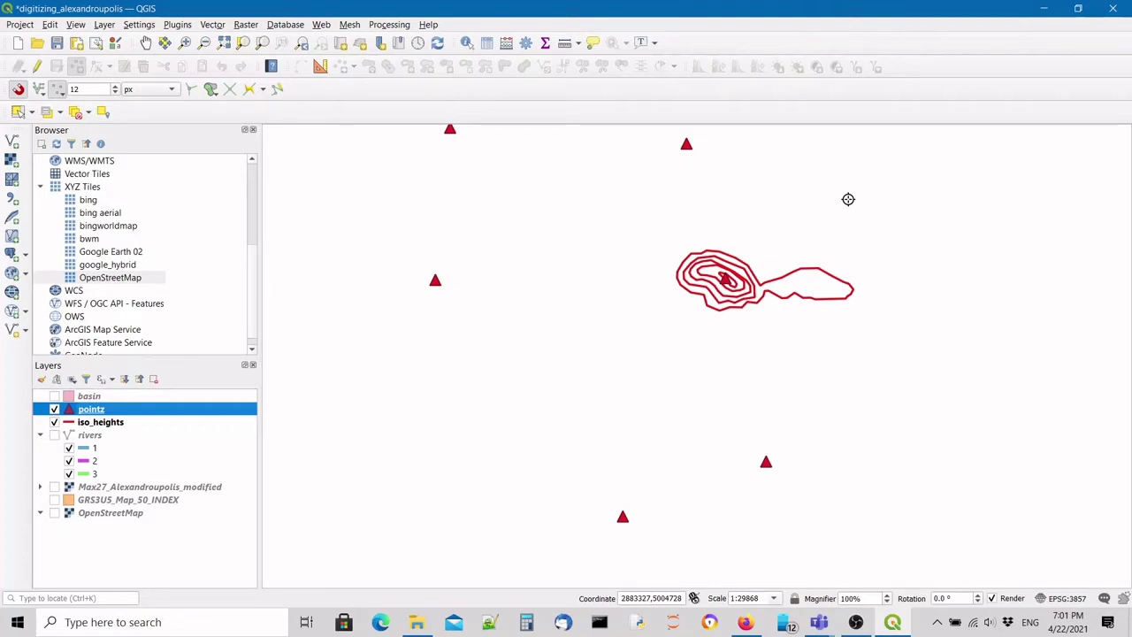
scroll(769, 232, "down", 1)
scroll(566, 270, "down", 1)
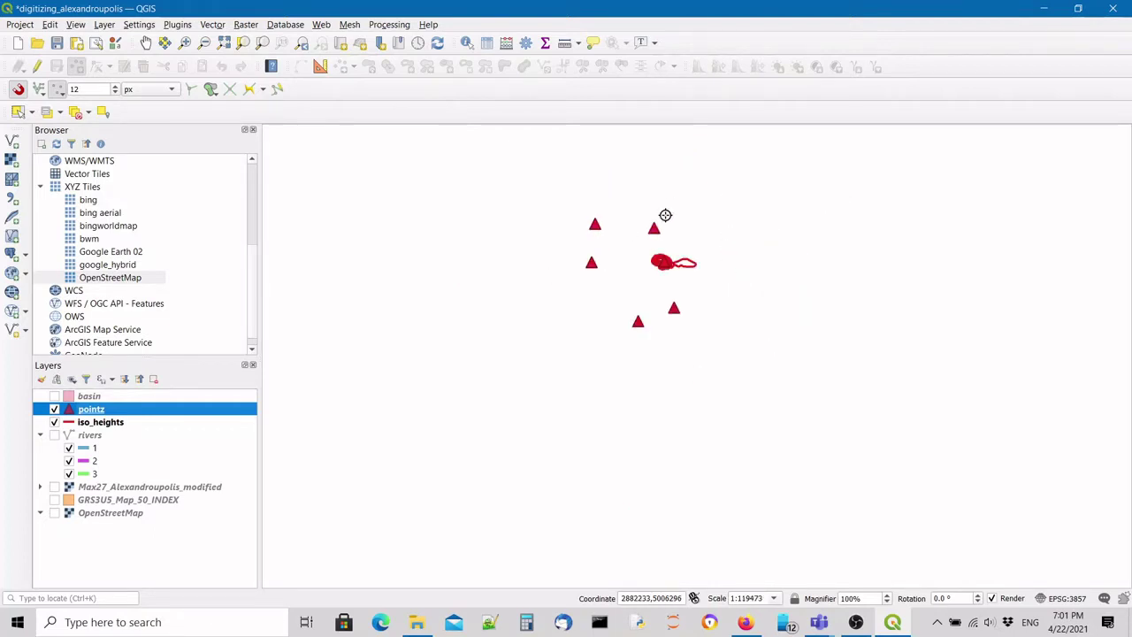
scroll(665, 215, "up", 1)
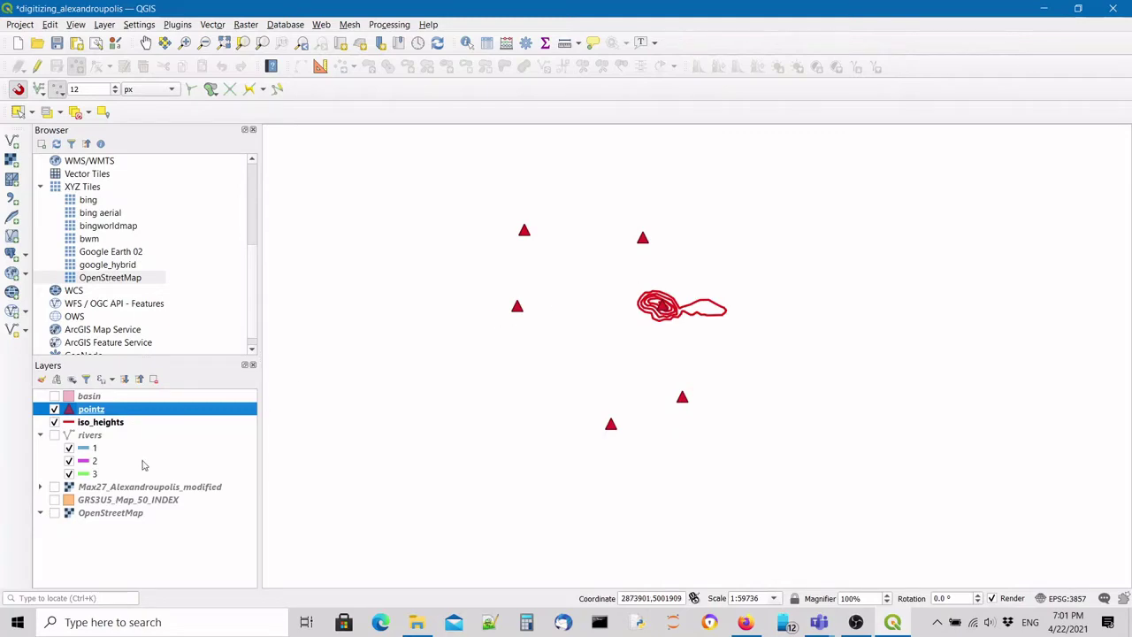
left_click(55, 486)
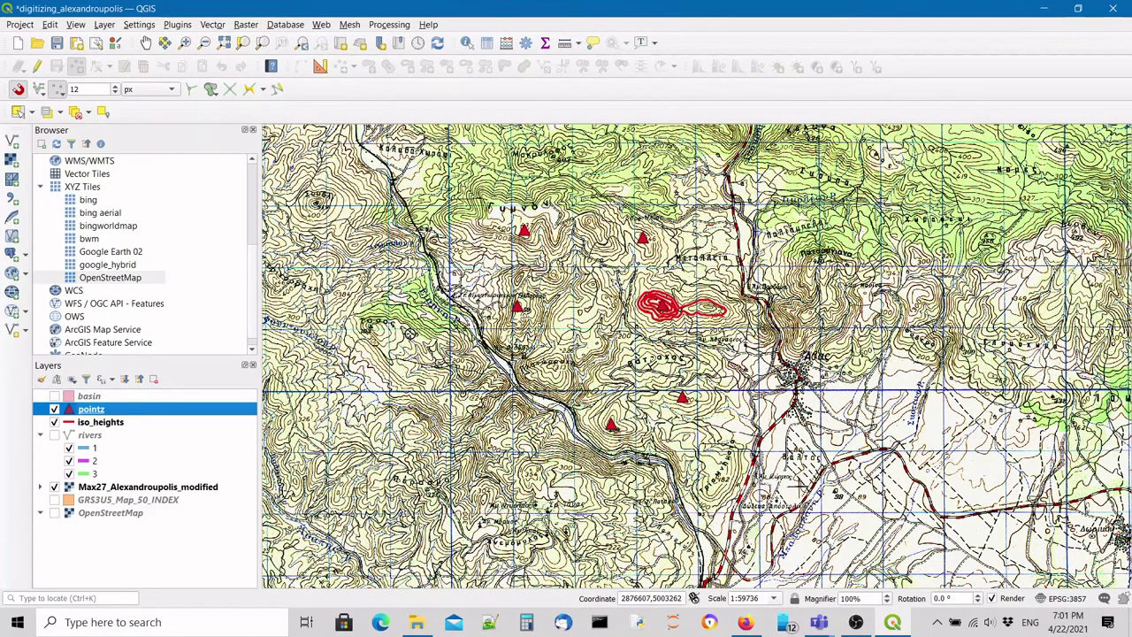
Create a new Polygon shapefile layer named towns.shp in the Mathima_9 folder.
left_click(13, 329)
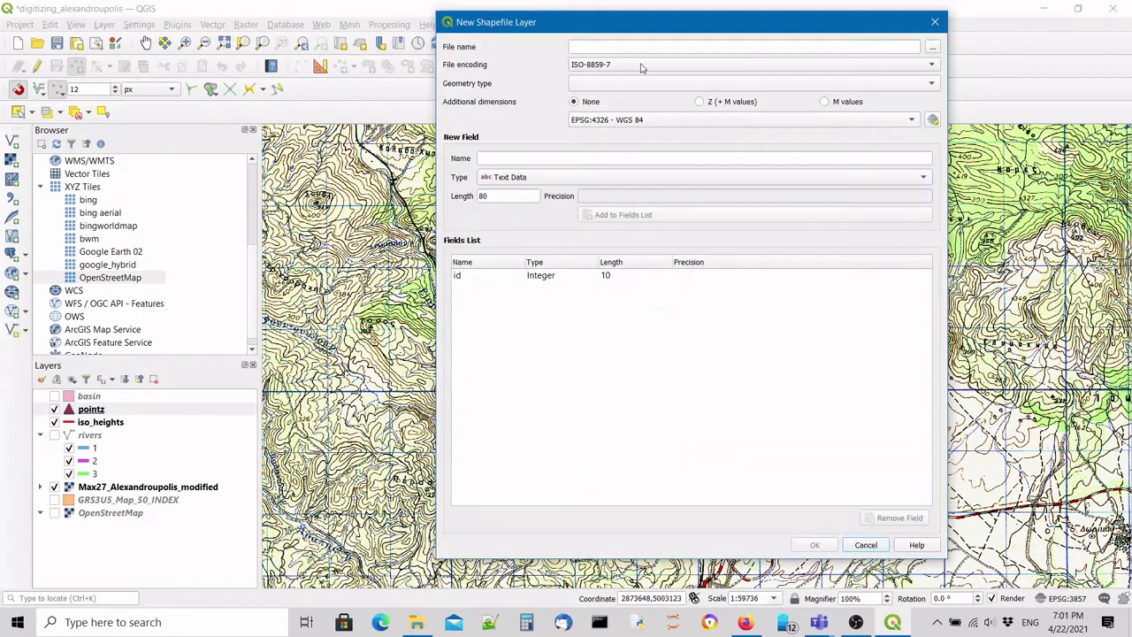
left_click(932, 46)
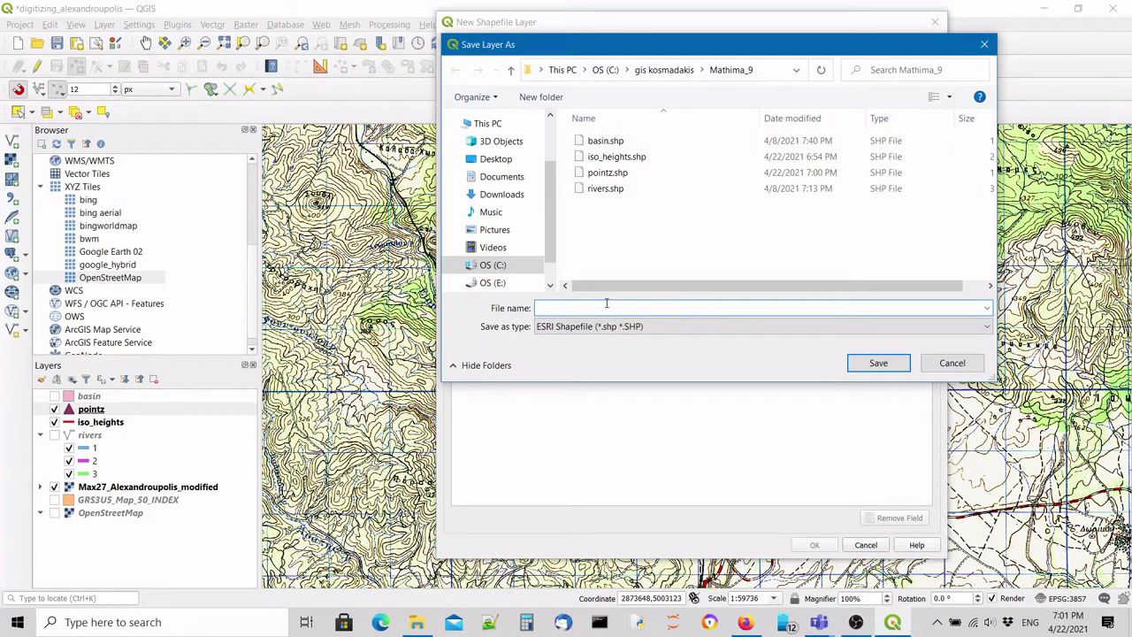
type("towns")
left_click(878, 364)
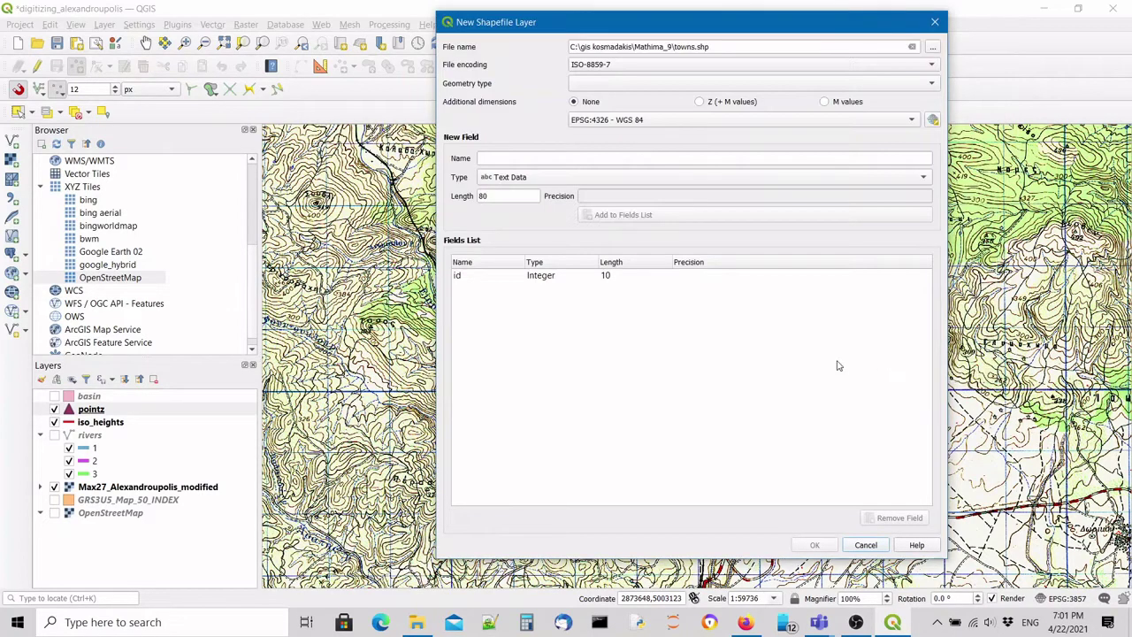
left_click_drag(675, 47, 723, 44)
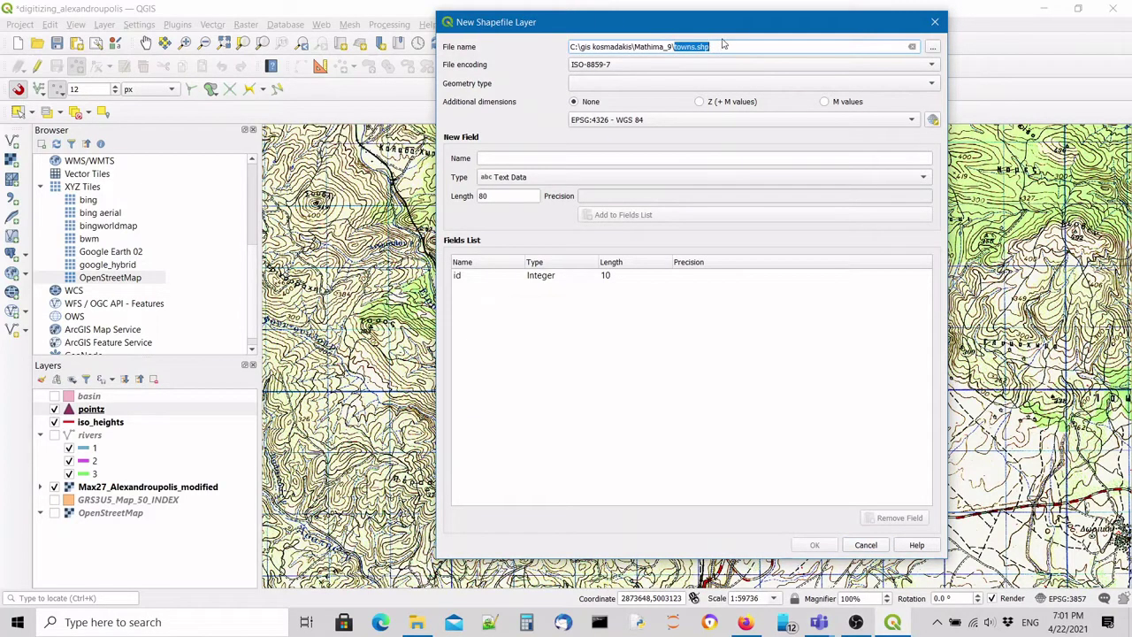
left_click(670, 84)
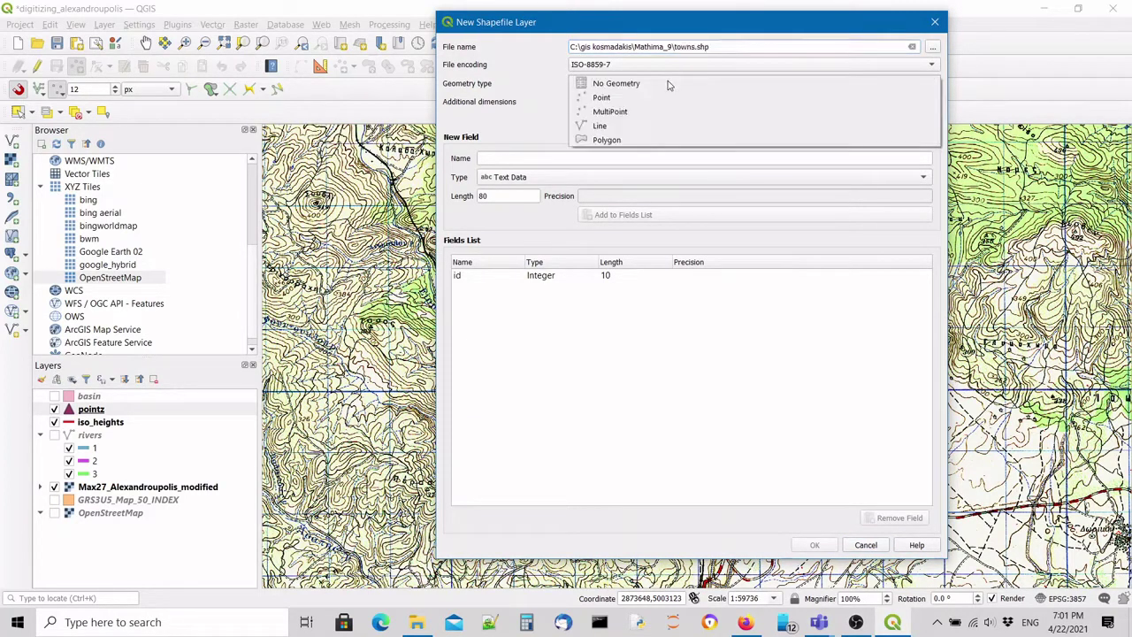
left_click(629, 139)
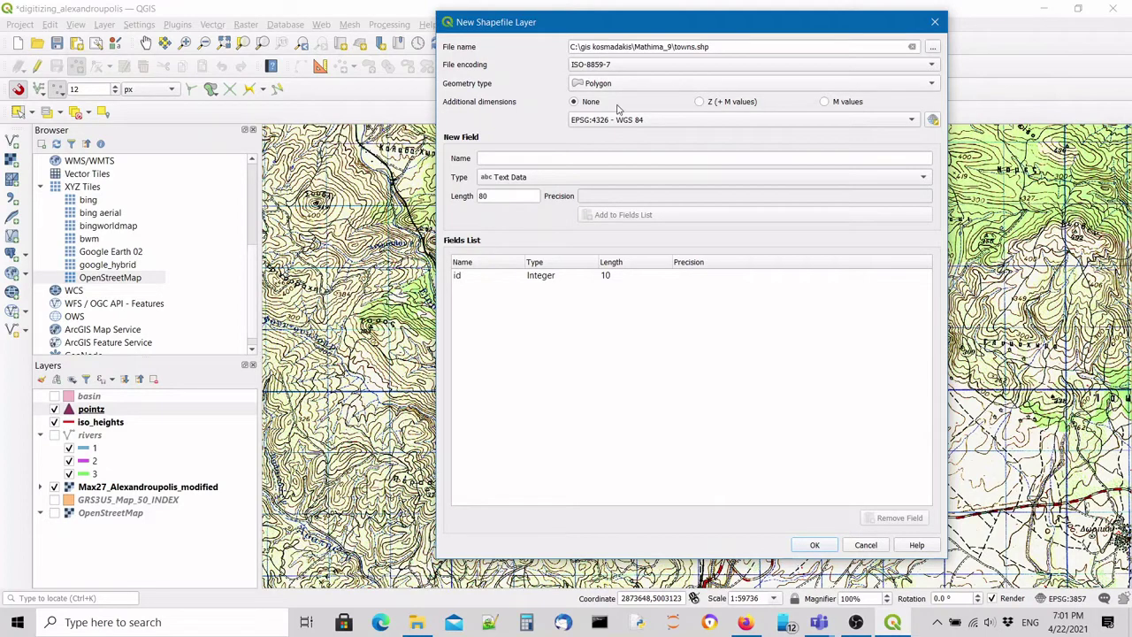
left_click_drag(648, 26, 653, 128)
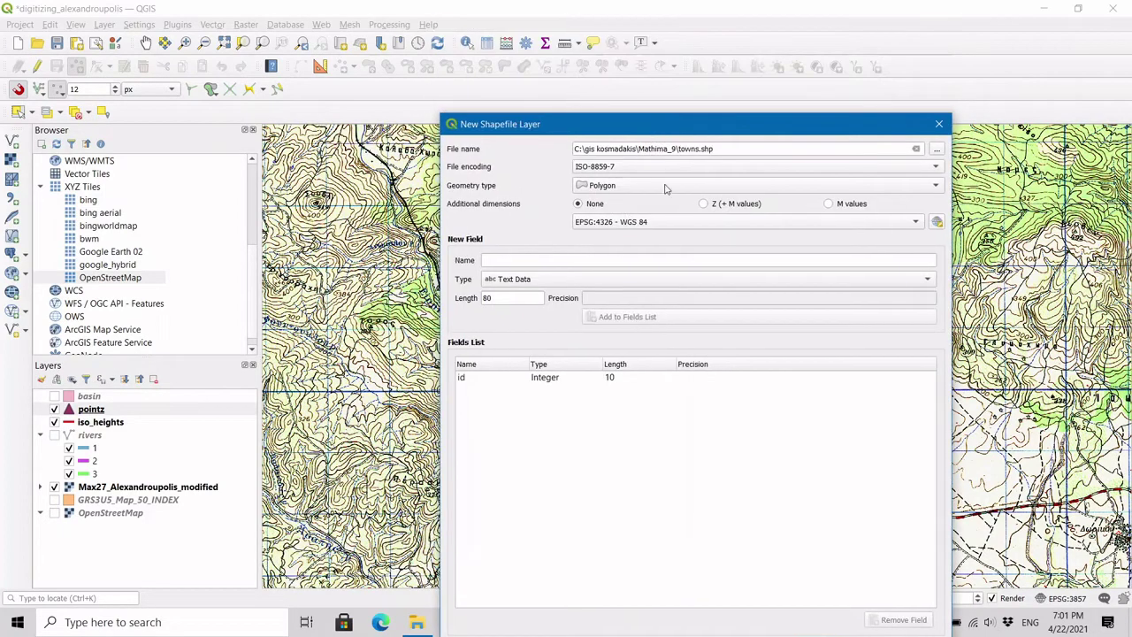
Add an 80-character town_name text field and create the towns layer in the project.
left_click(592, 261)
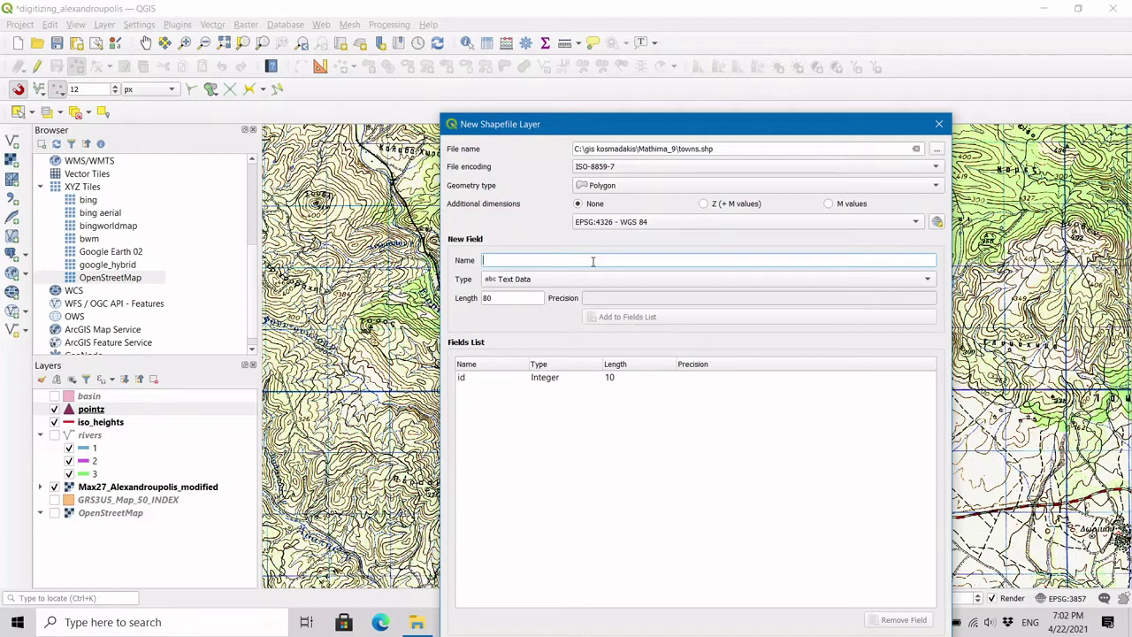
type("town_name")
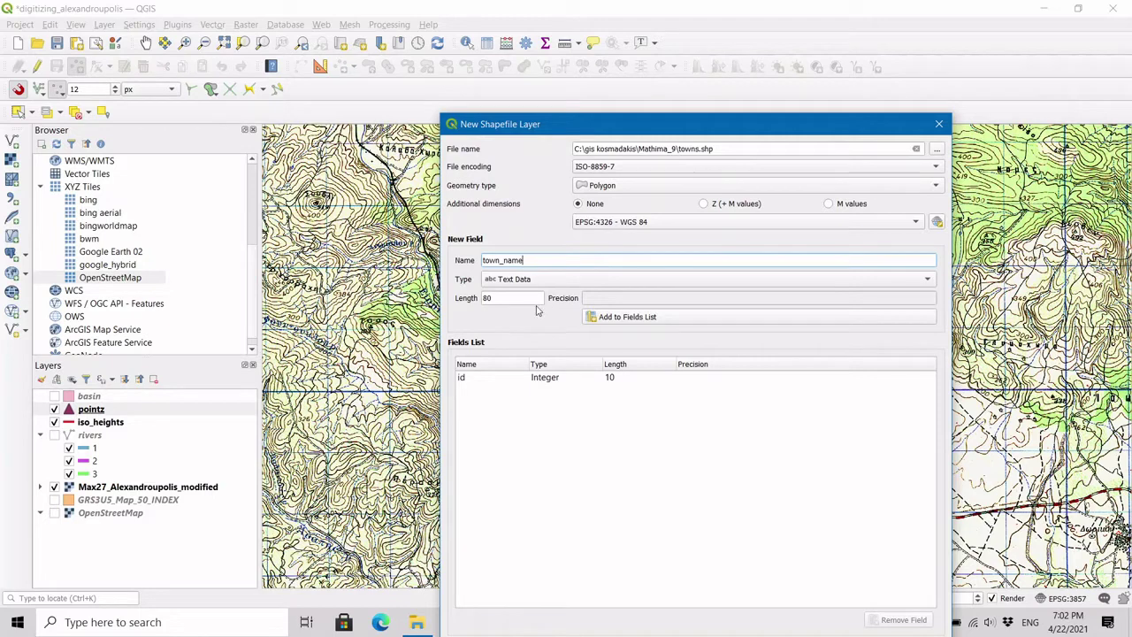
double_click(524, 261)
left_click(643, 317)
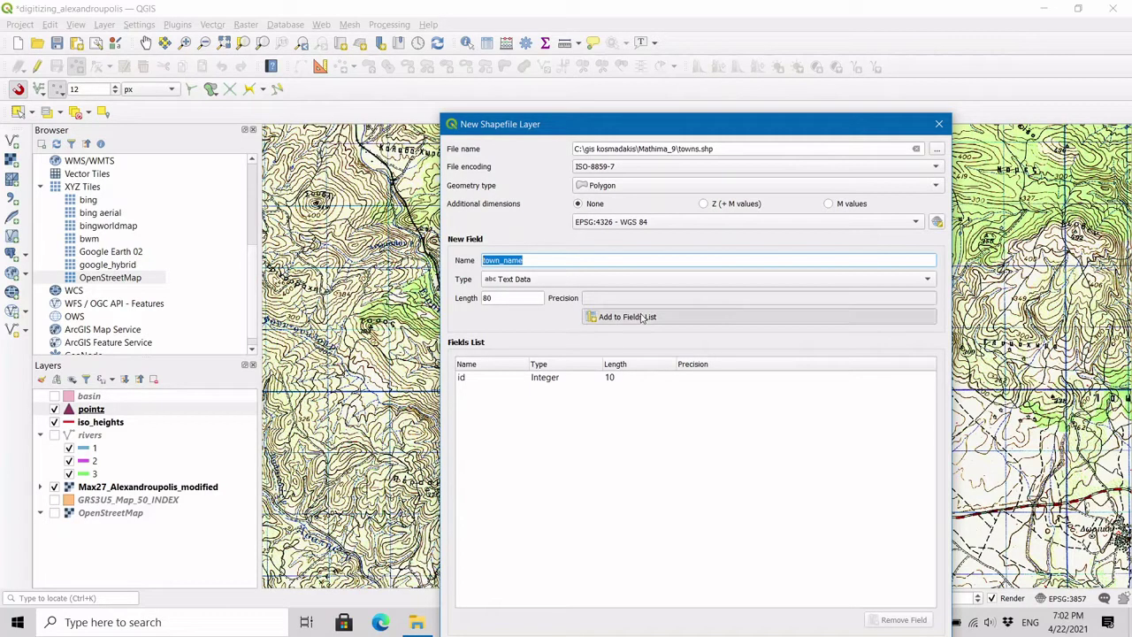
left_click_drag(732, 136, 732, 34)
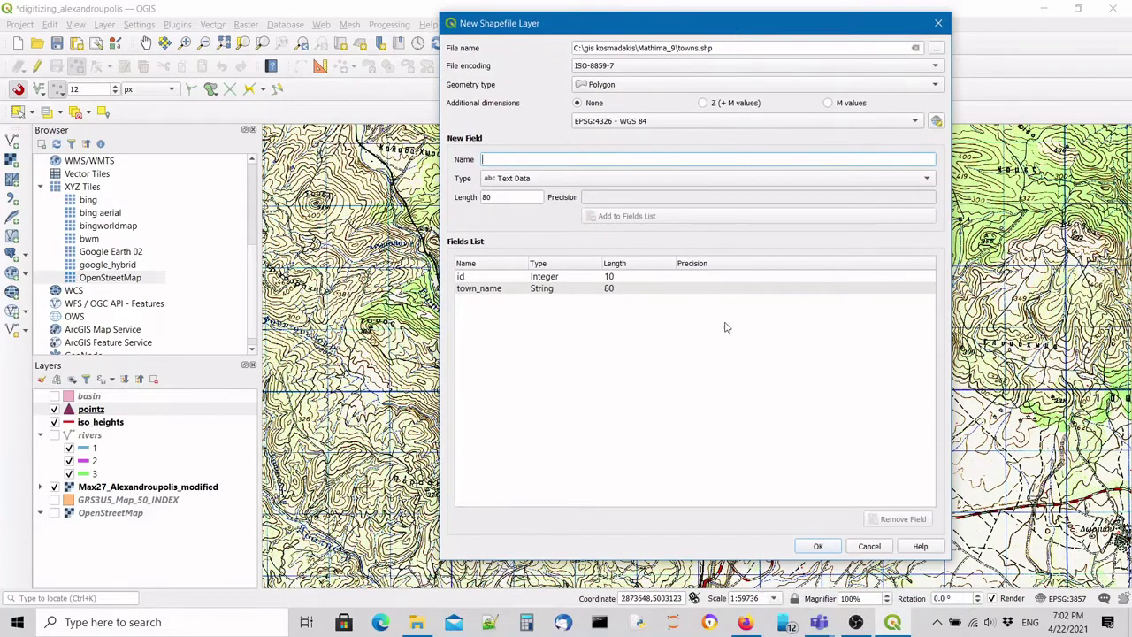
left_click(819, 546)
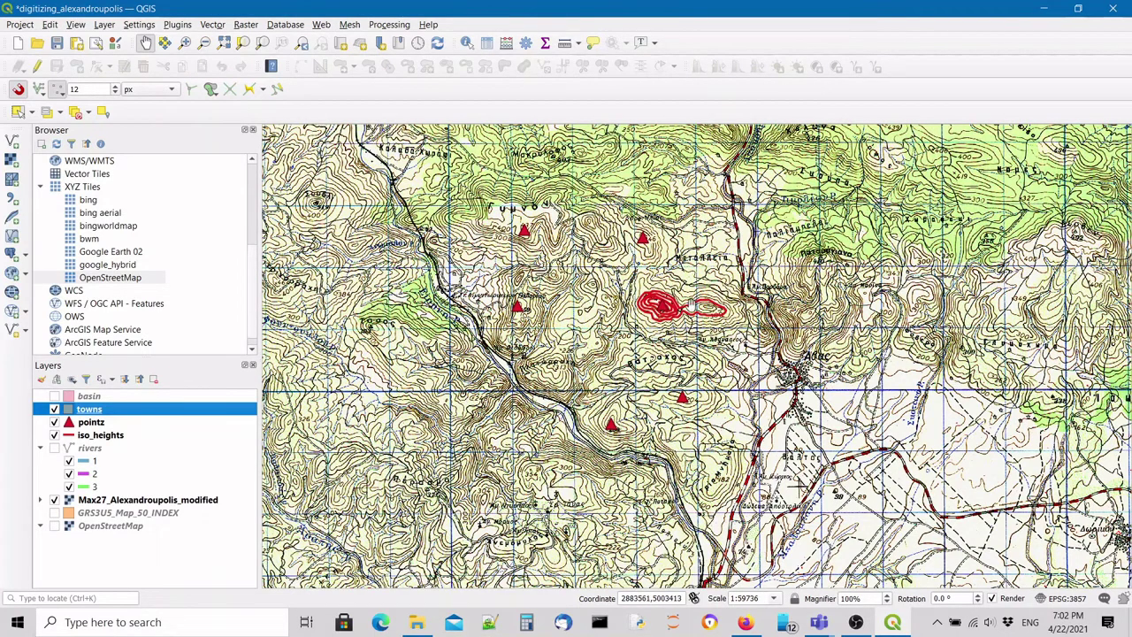
Zoom in on Άδας and put the towns layer into Add Polygon Feature editing mode.
scroll(831, 368, "up", 1)
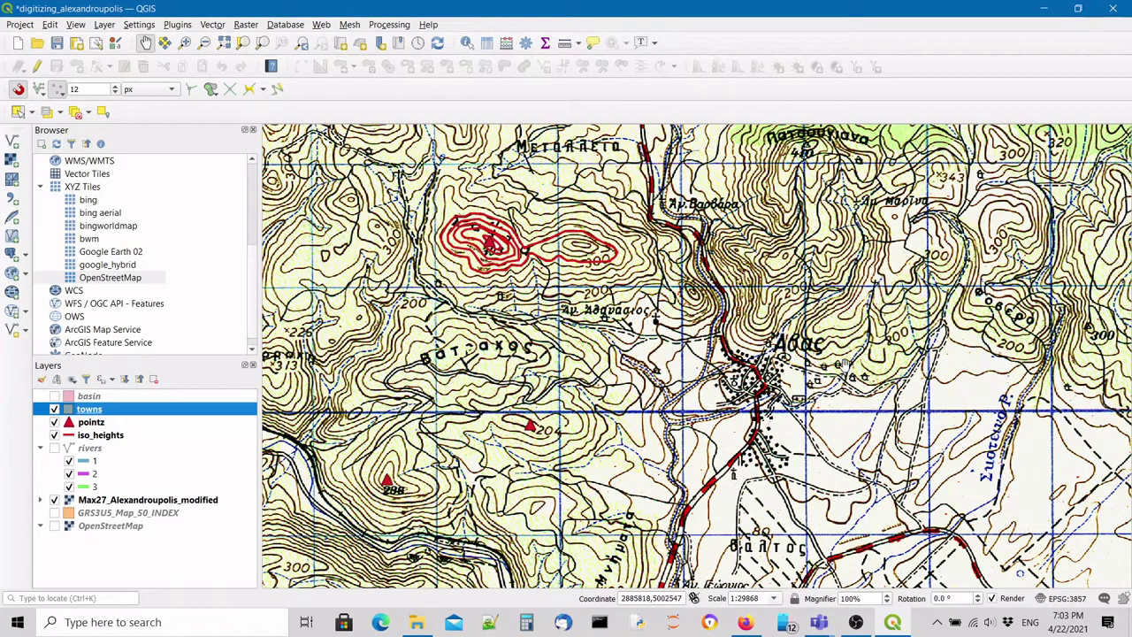
scroll(766, 373, "up", 1)
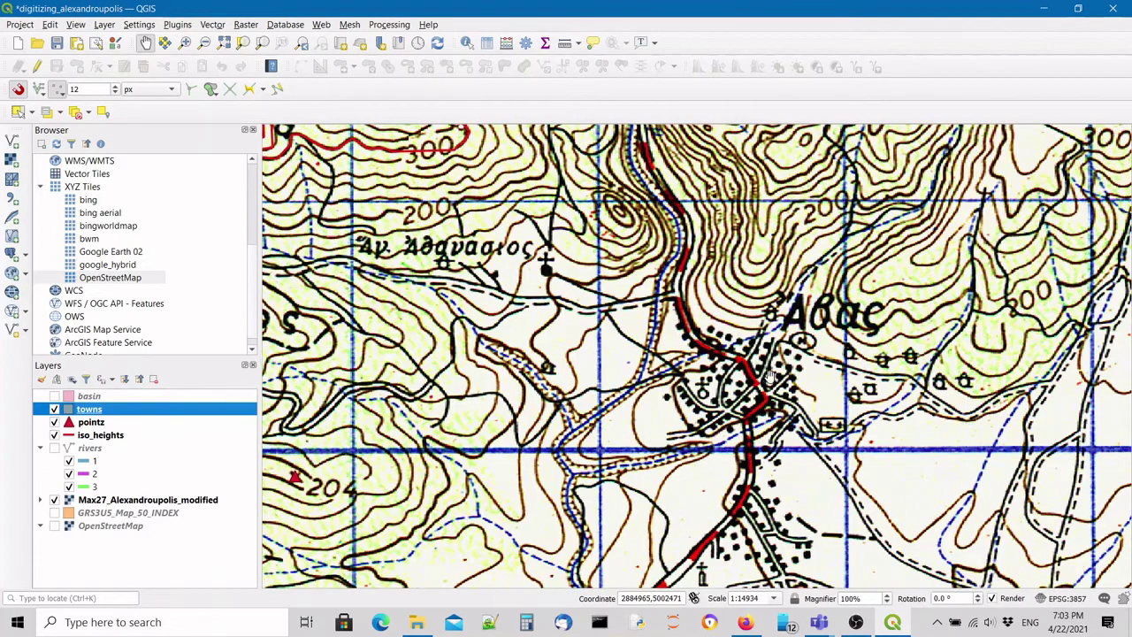
left_click_drag(770, 379, 746, 305)
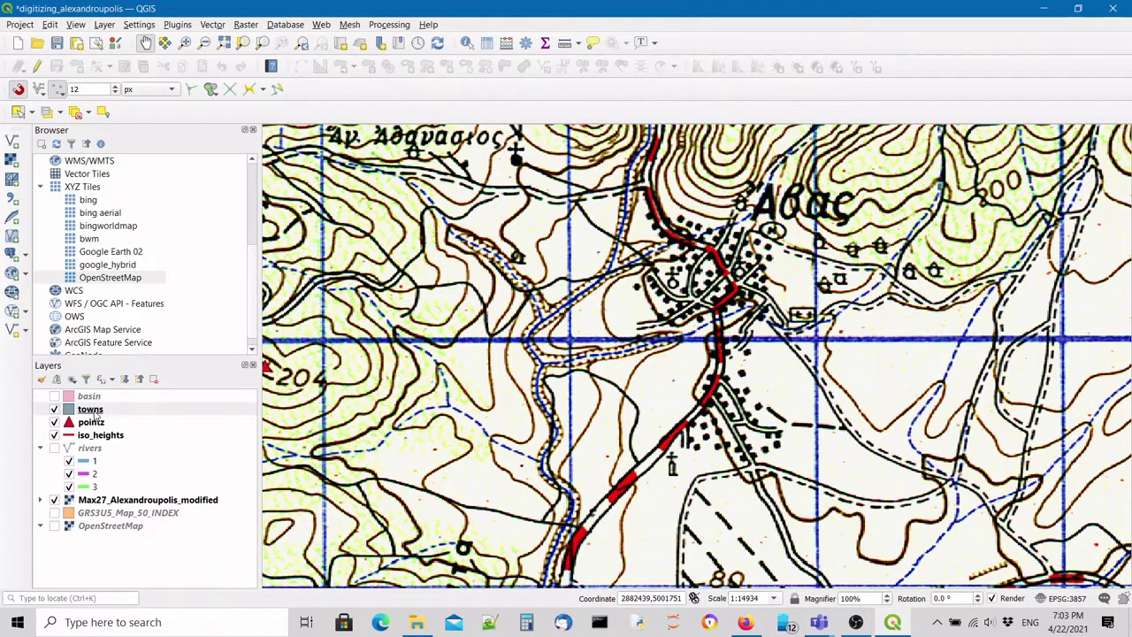
left_click(95, 411)
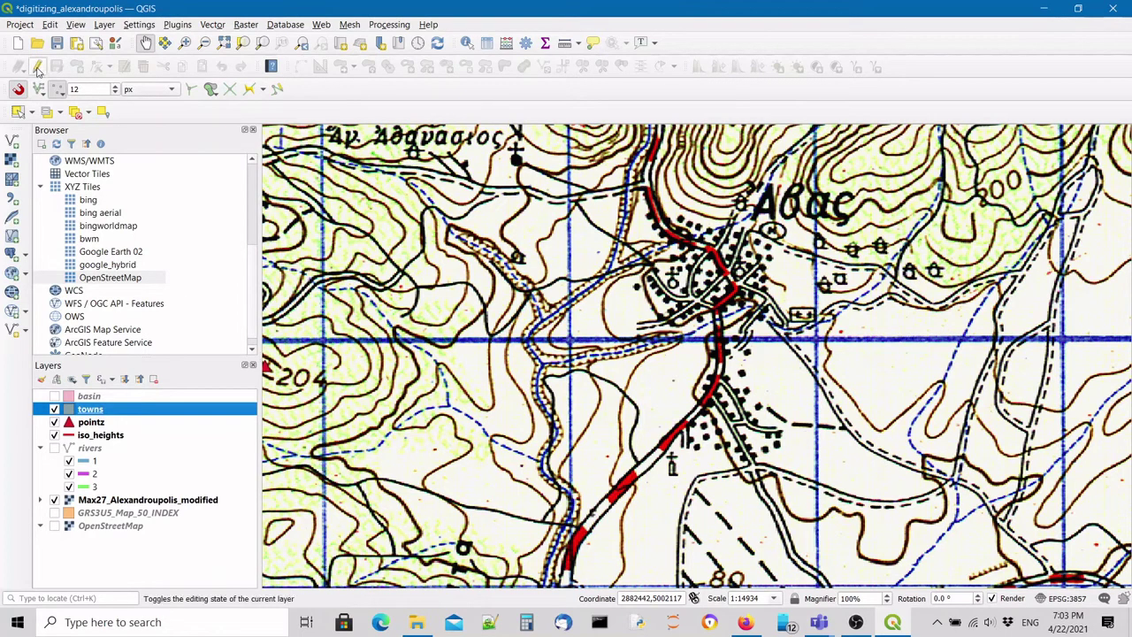
left_click(37, 67)
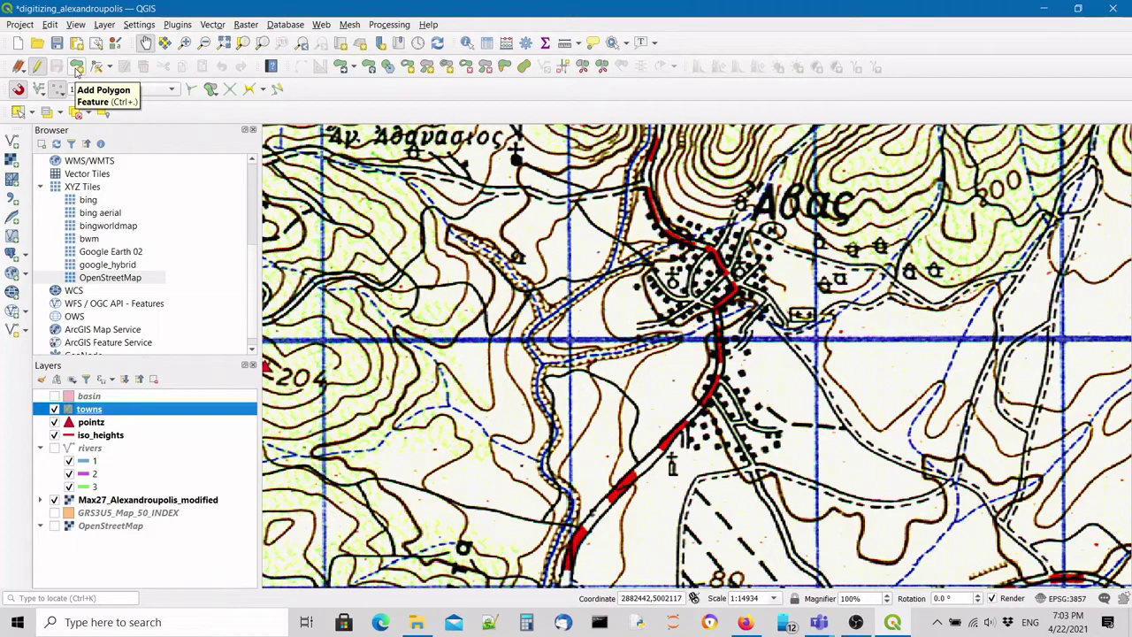
left_click(77, 69)
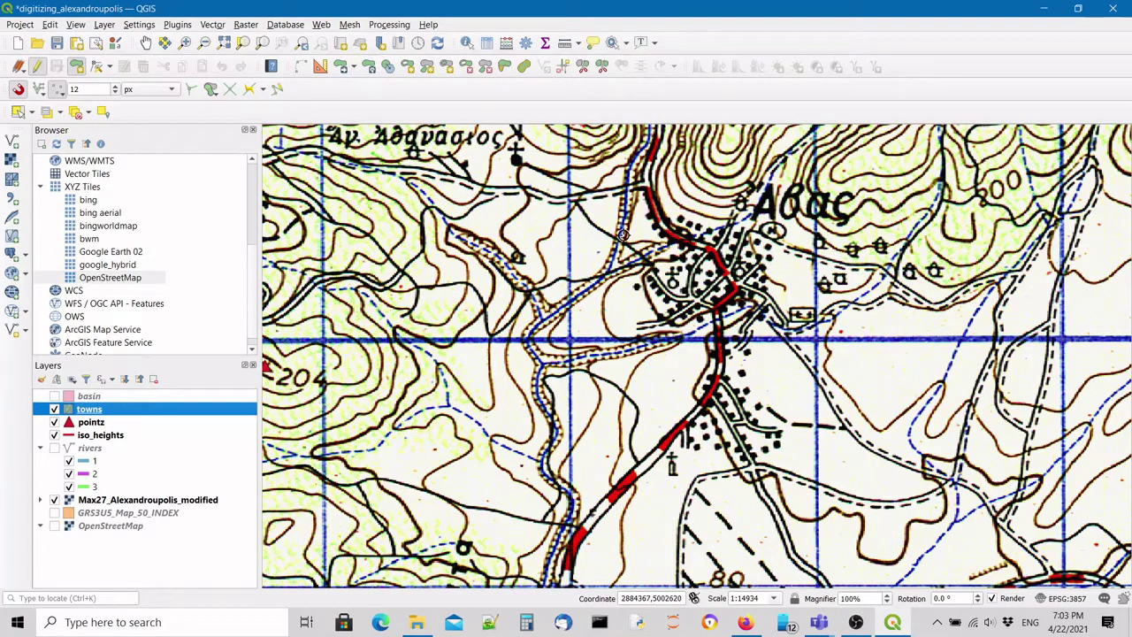
Trace an eight-vertex polygon around the village of Άβας and close it.
left_click(643, 214)
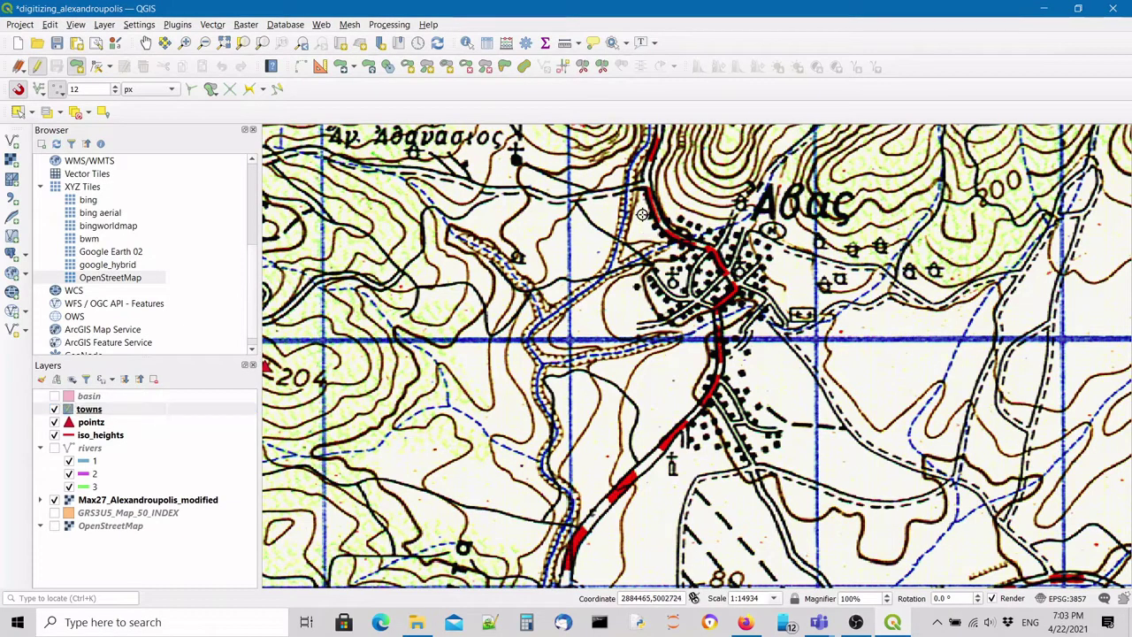
left_click(699, 214)
left_click(750, 221)
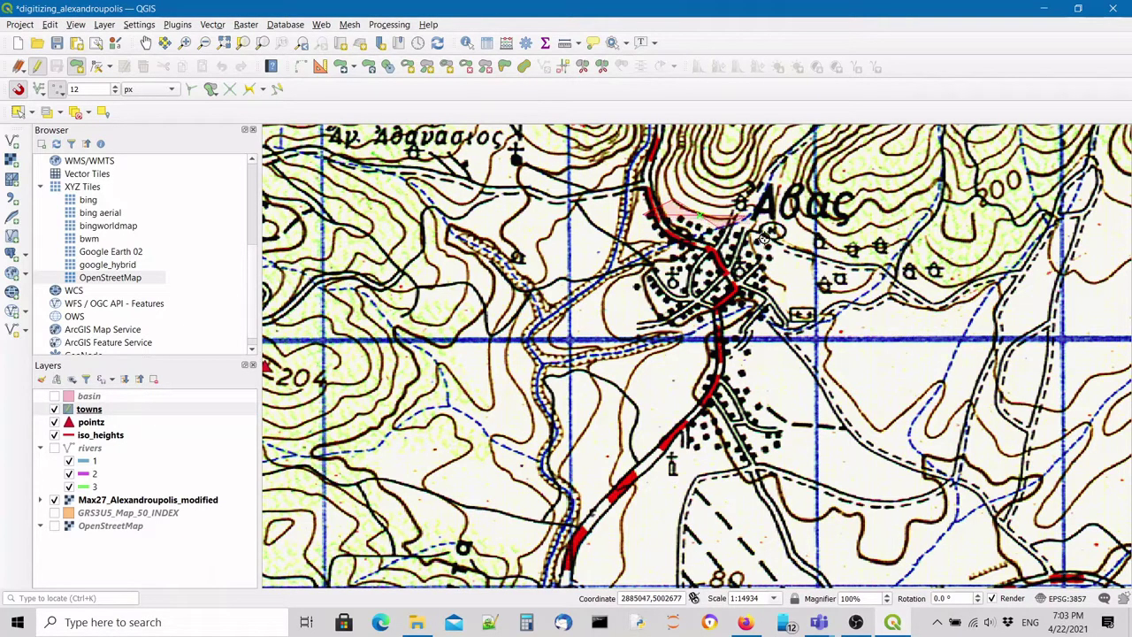
left_click(775, 232)
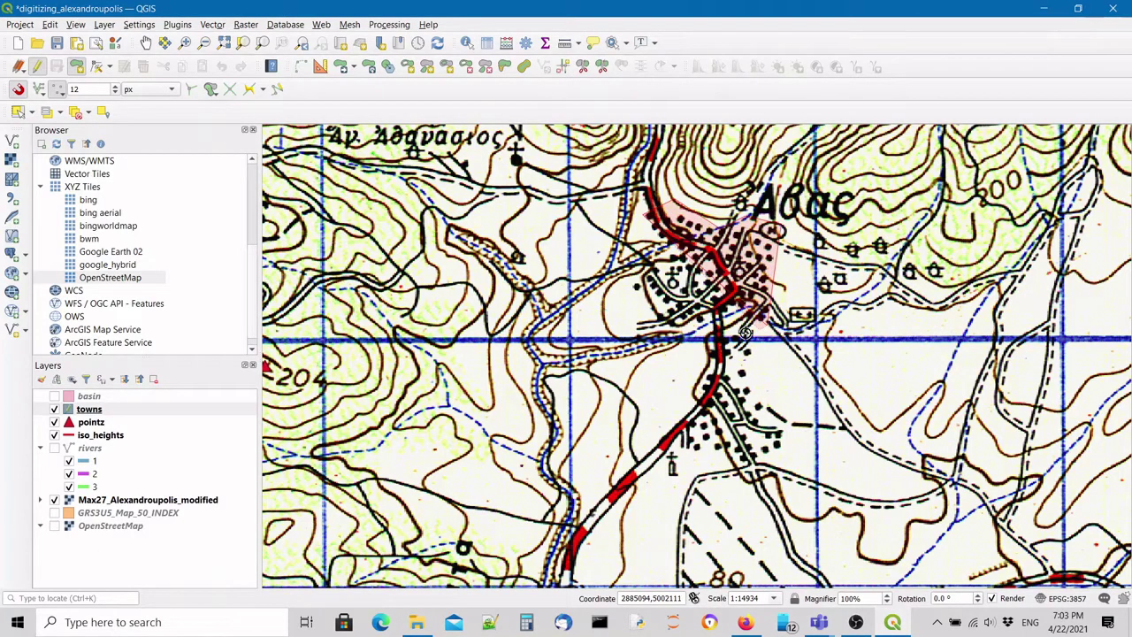
left_click(773, 457)
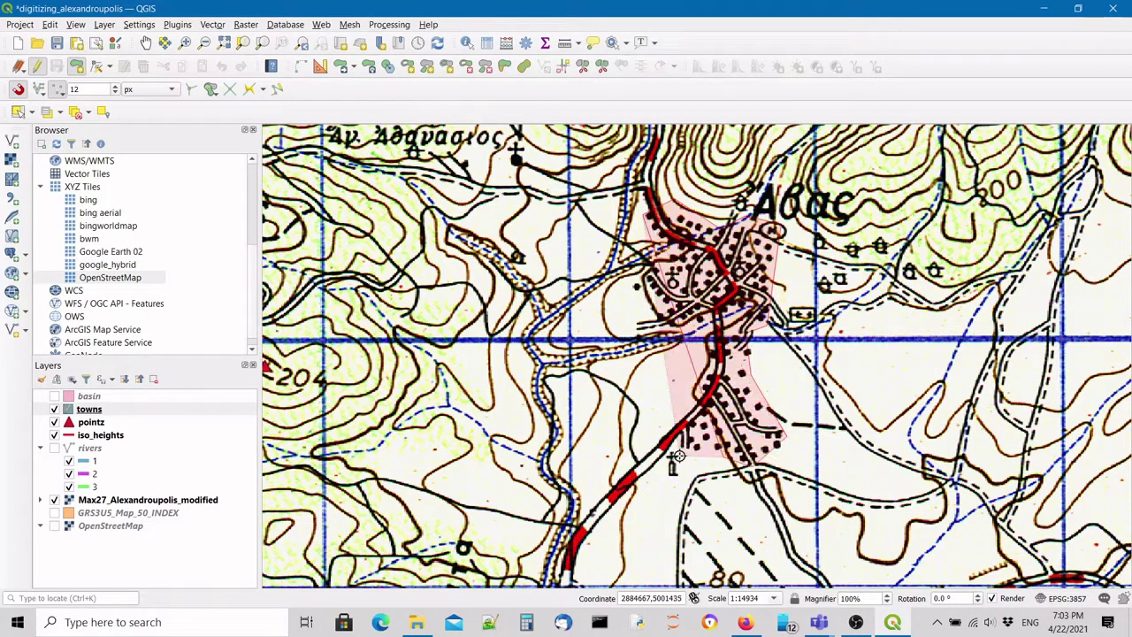
left_click(674, 456)
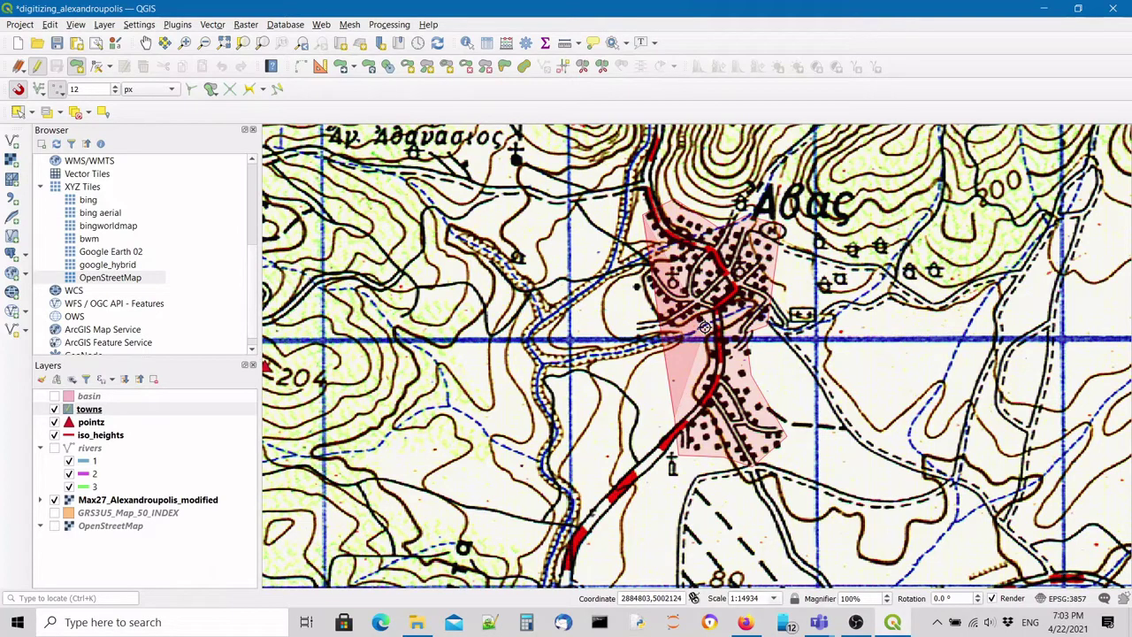
left_click(699, 338)
left_click(636, 325)
right_click(656, 247)
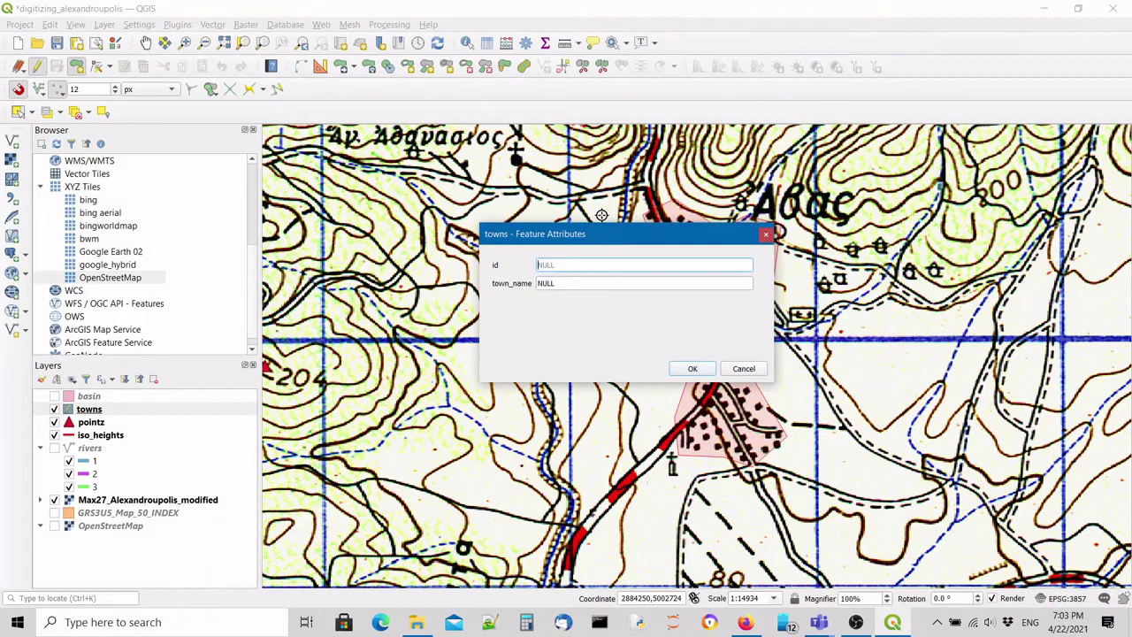
Give the polygon id 1 and town_name Άβας, then save the towns edits and stop editing.
type("1")
left_click(581, 281)
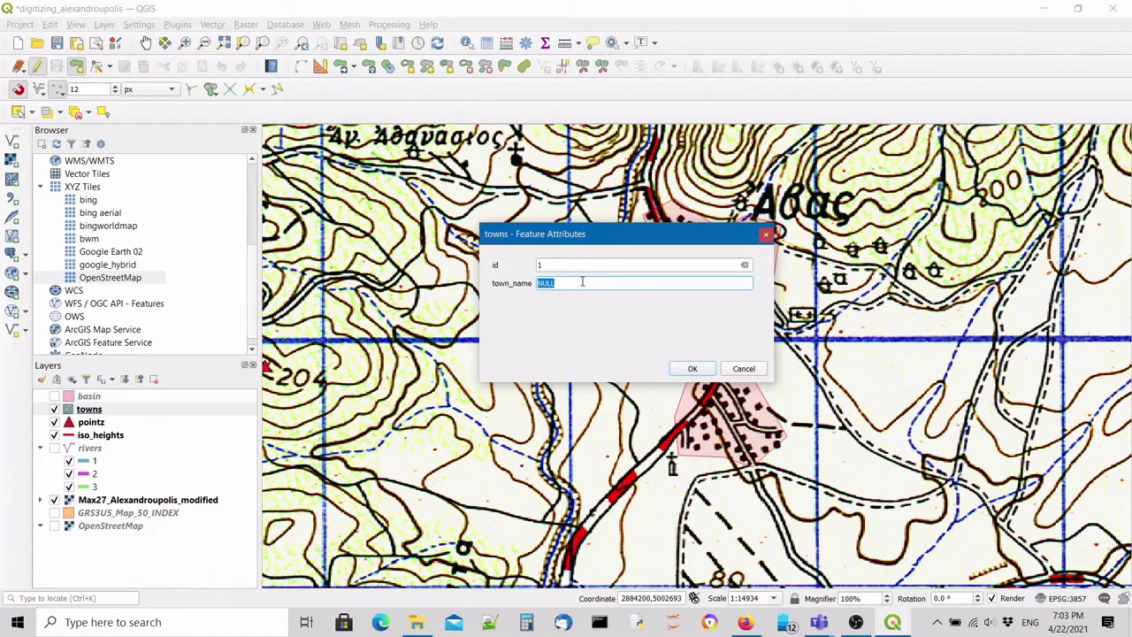
key("BackSpace")
key("alt+shift")
type("Αβας")
left_click_drag(541, 282, 523, 282)
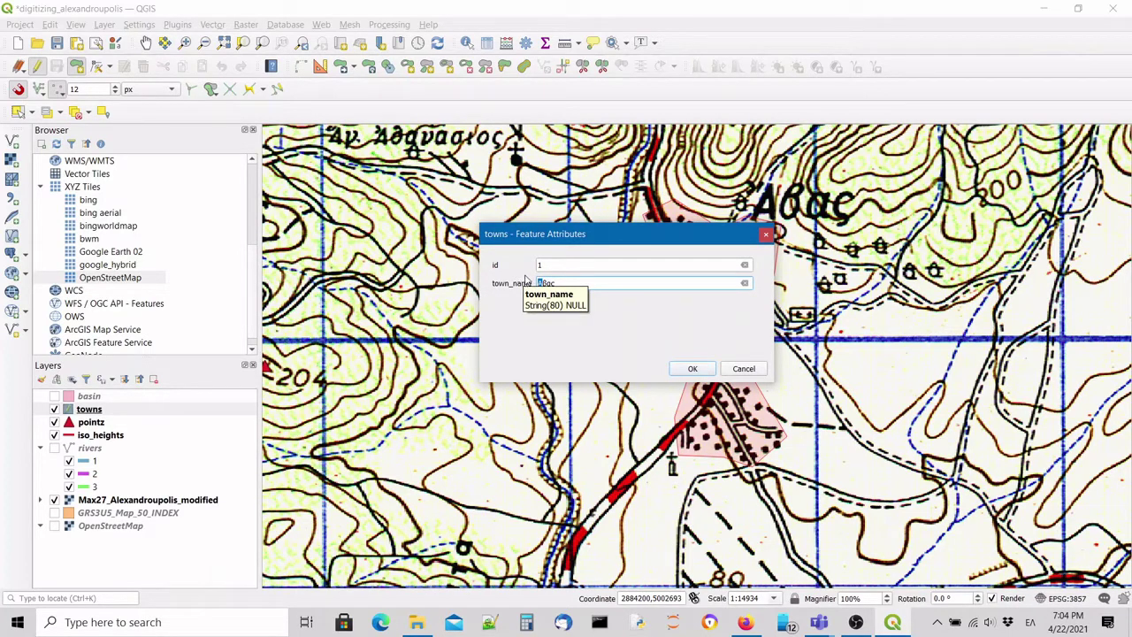
type("΄")
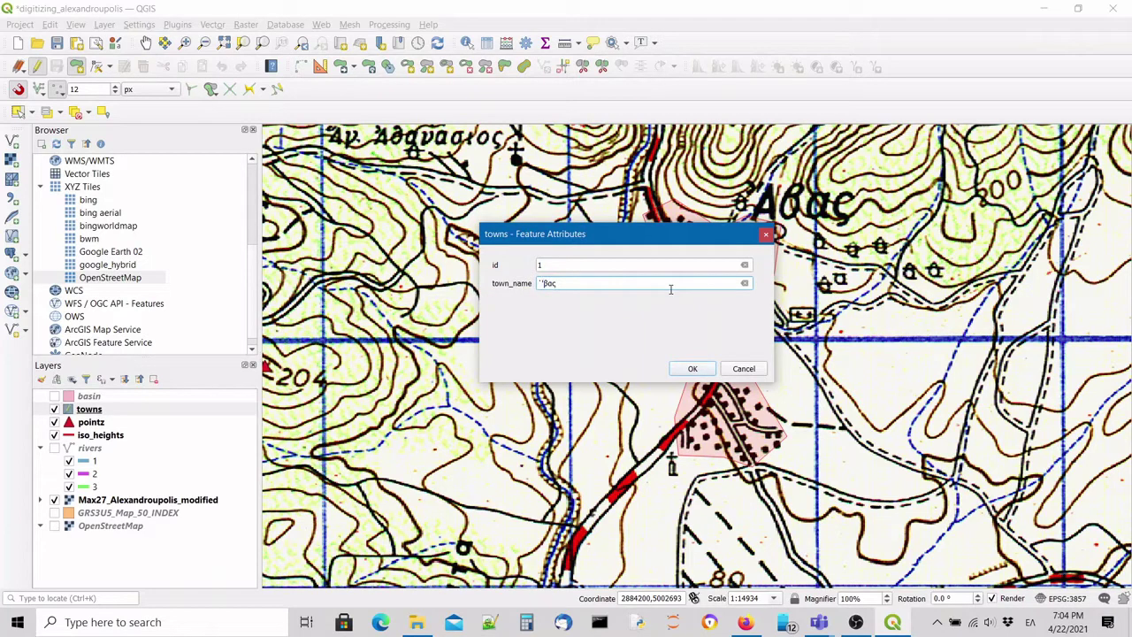
key("BackSpace")
type("Ά")
left_click(686, 373)
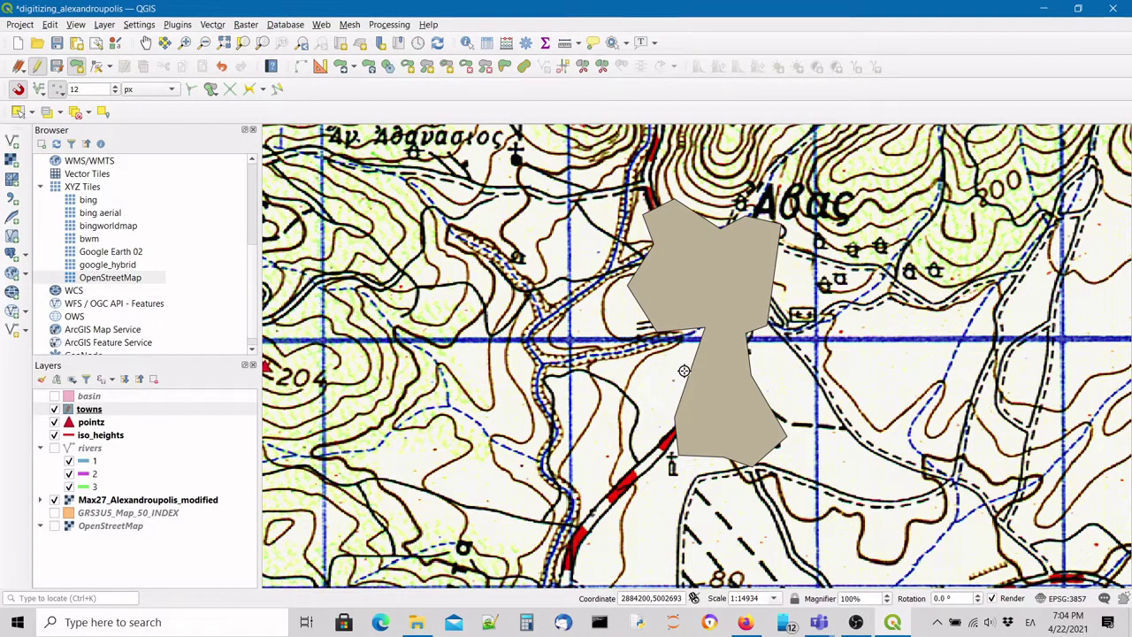
left_click(57, 68)
left_click(38, 68)
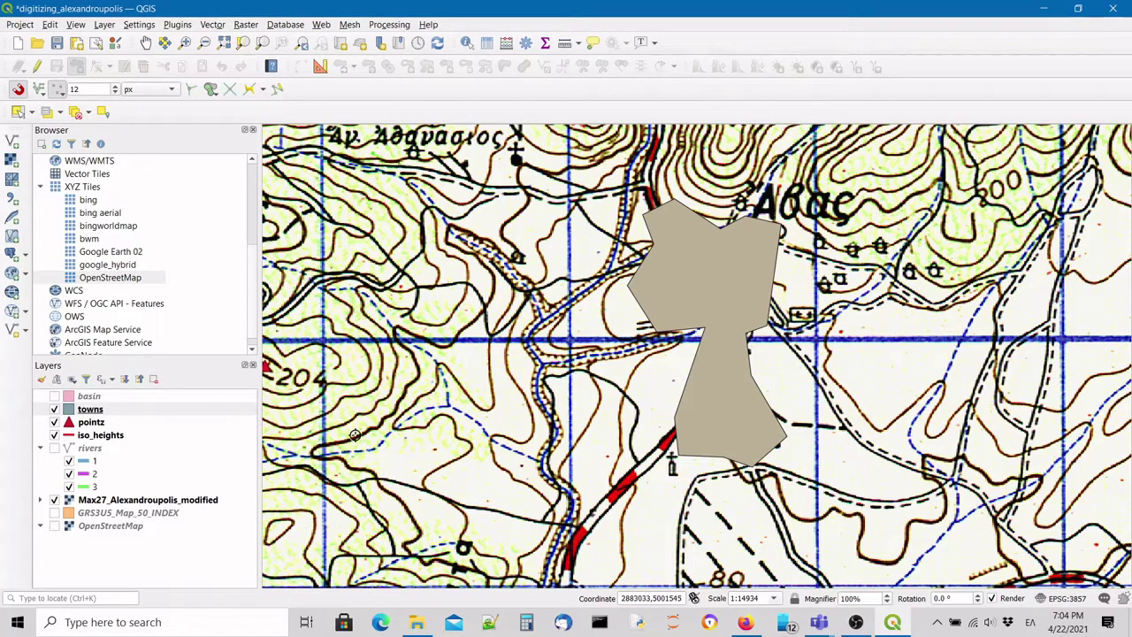
Turn on single labels from town_name for the towns layer.
left_click(97, 413)
double_click(97, 413)
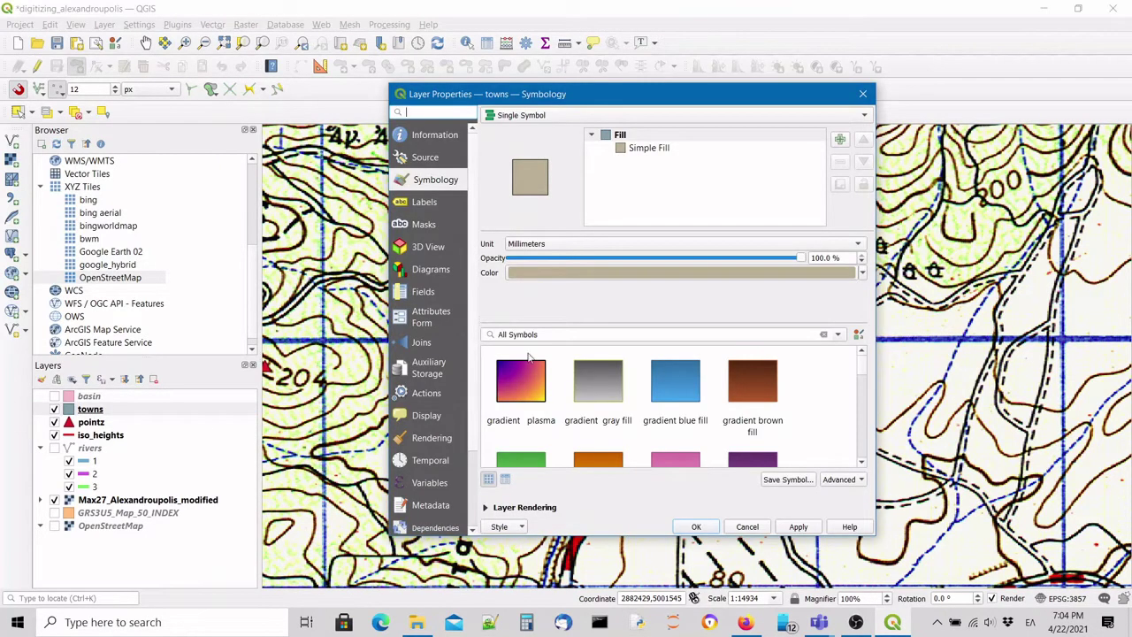
left_click(433, 205)
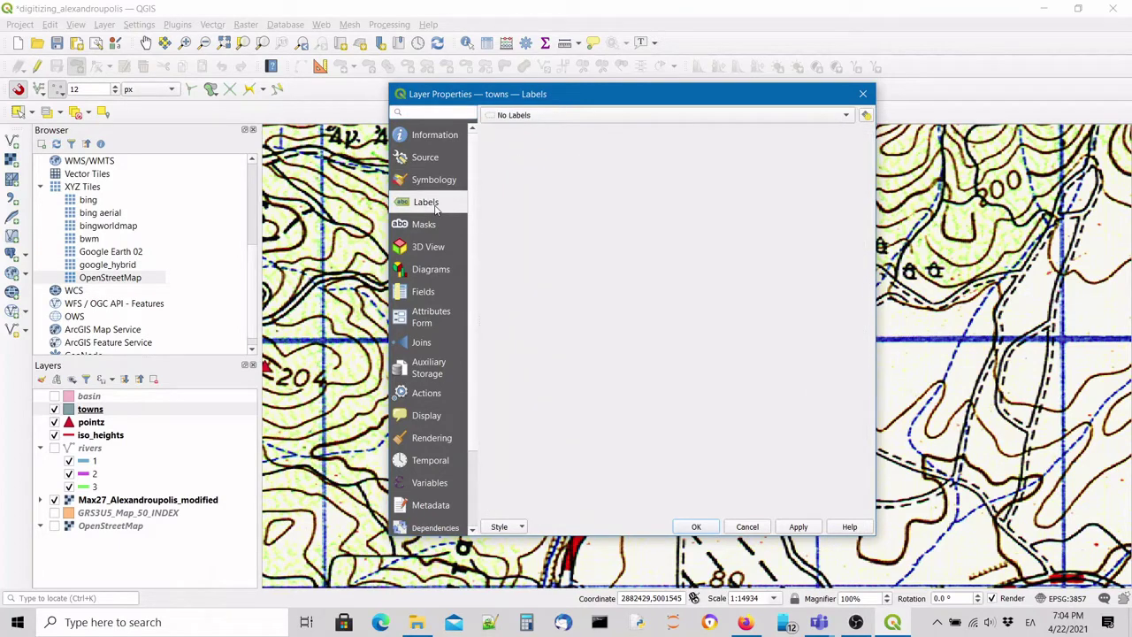
left_click(442, 180)
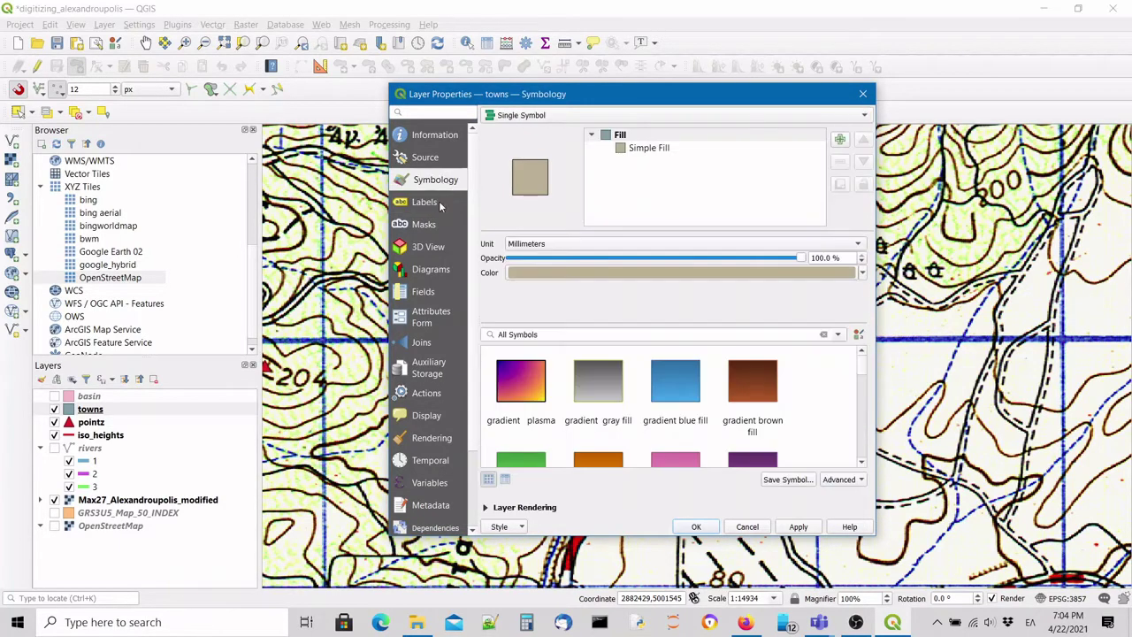
left_click(437, 205)
left_click(582, 117)
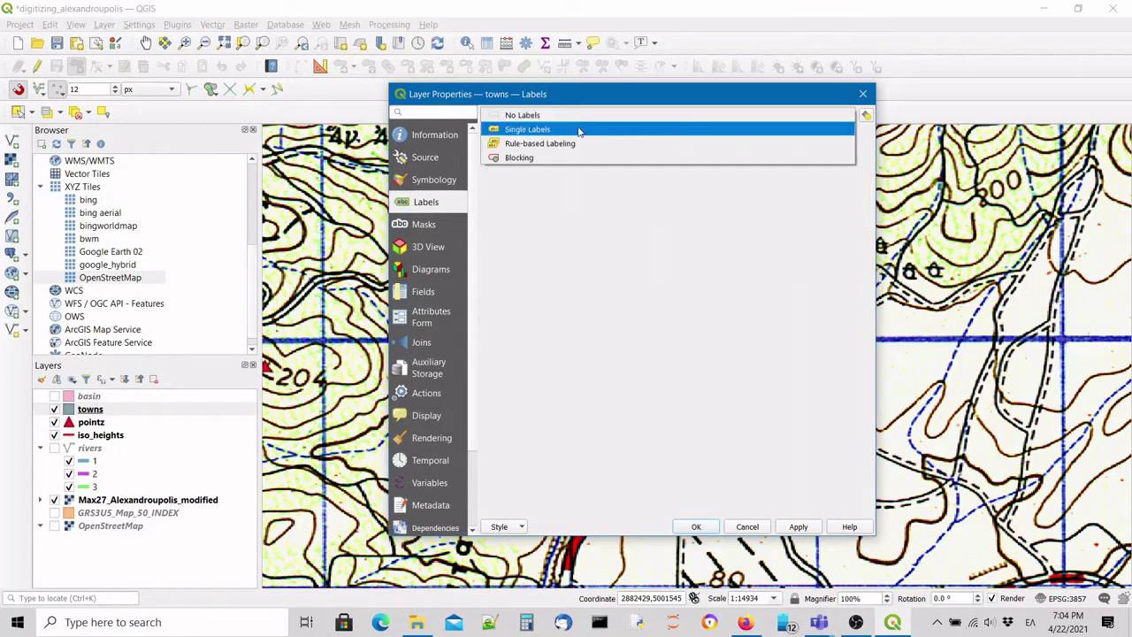
key("Escape")
left_click(579, 118)
left_click(579, 131)
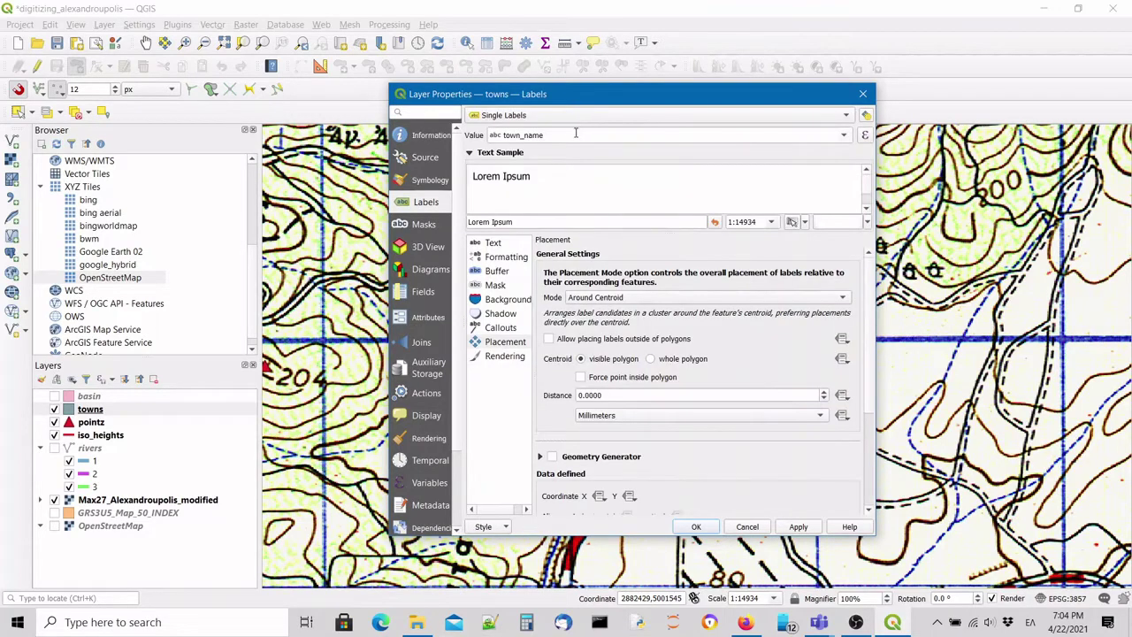
Enable a yellow text buffer around the labels and confirm the settings.
left_click(500, 271)
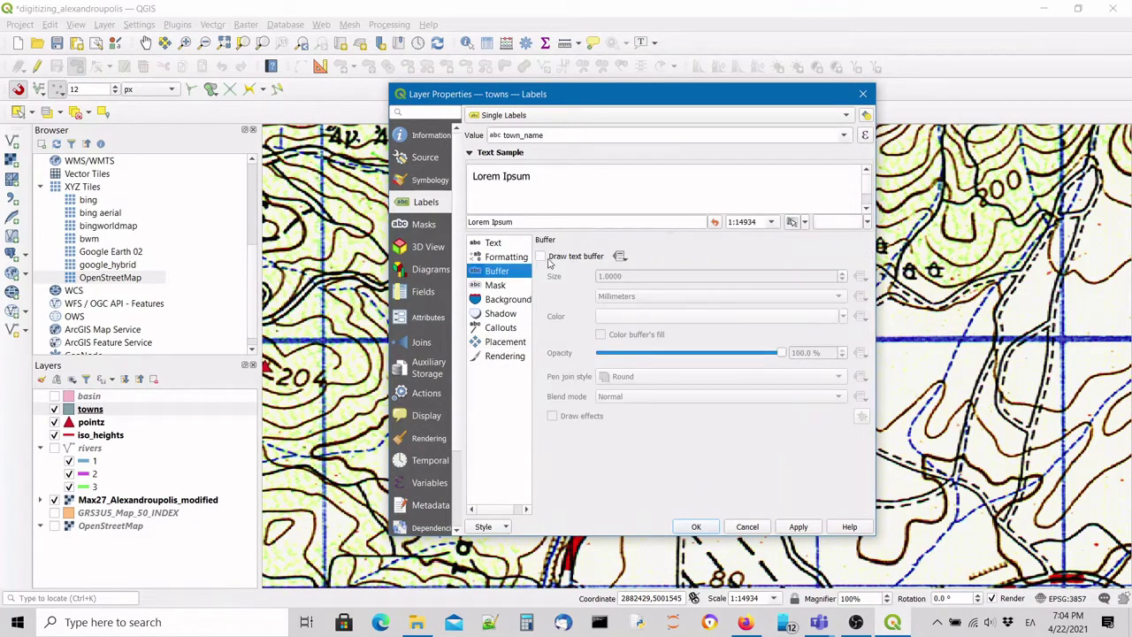
left_click(540, 257)
left_click(628, 318)
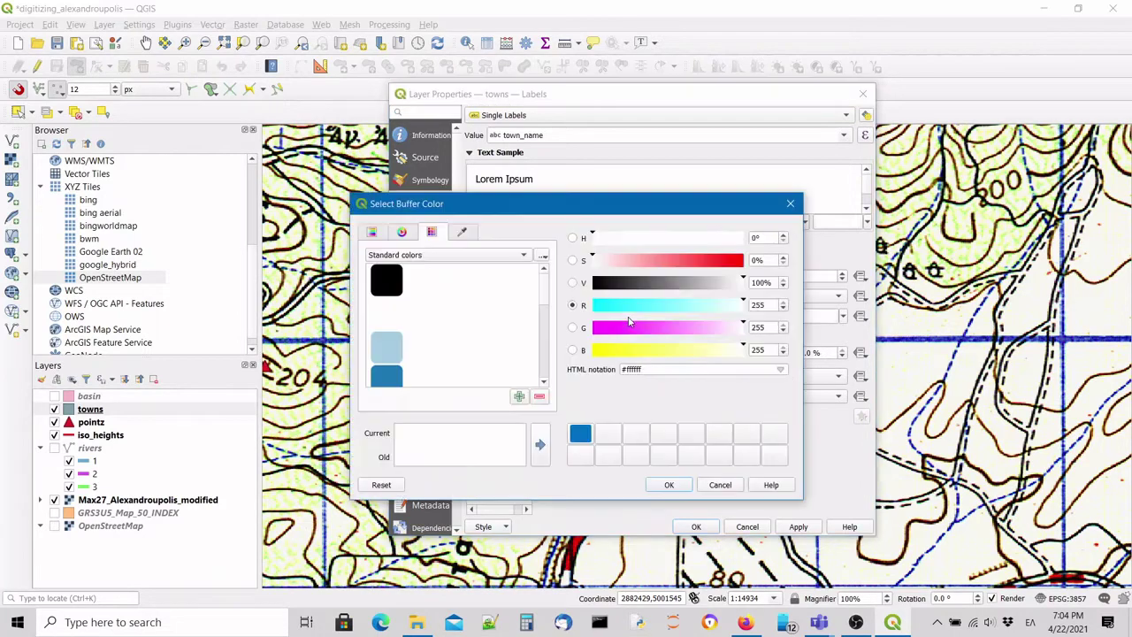
left_click(602, 354)
left_click(669, 485)
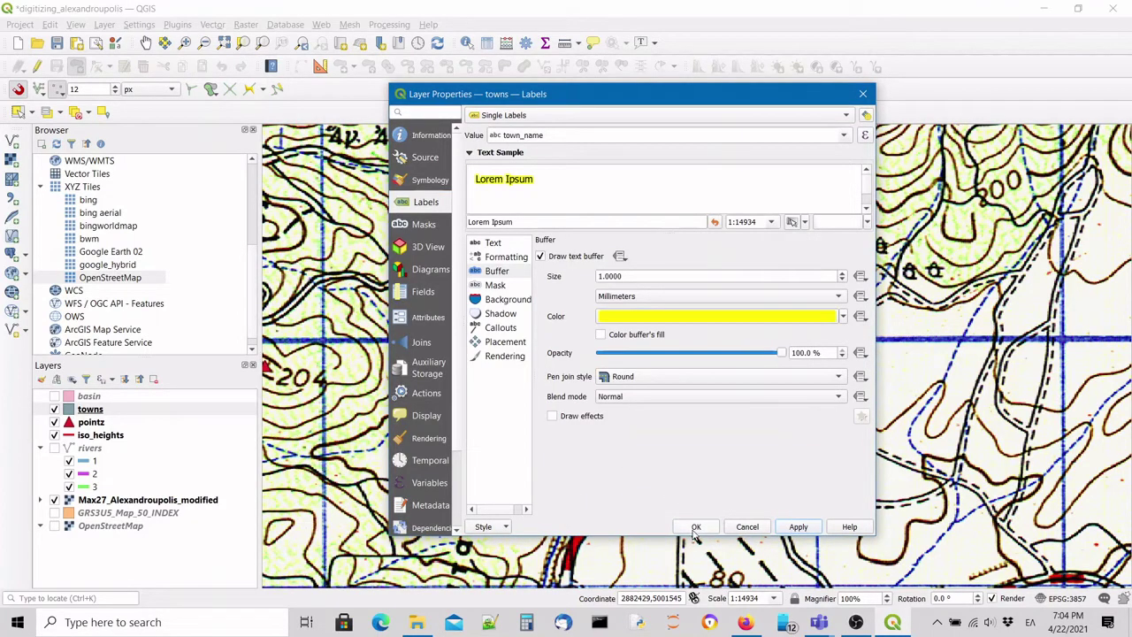
left_click(695, 527)
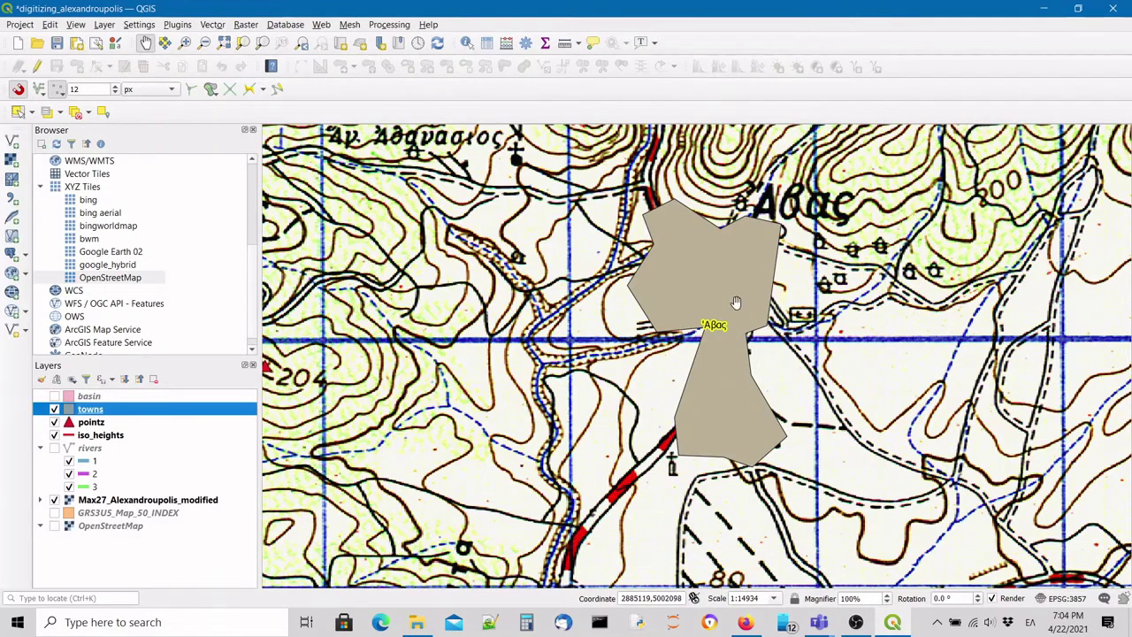
Zoom out west of Άβας and hide the Max27_Alexandroupolis_modified map layer.
scroll(527, 312, "down", 1)
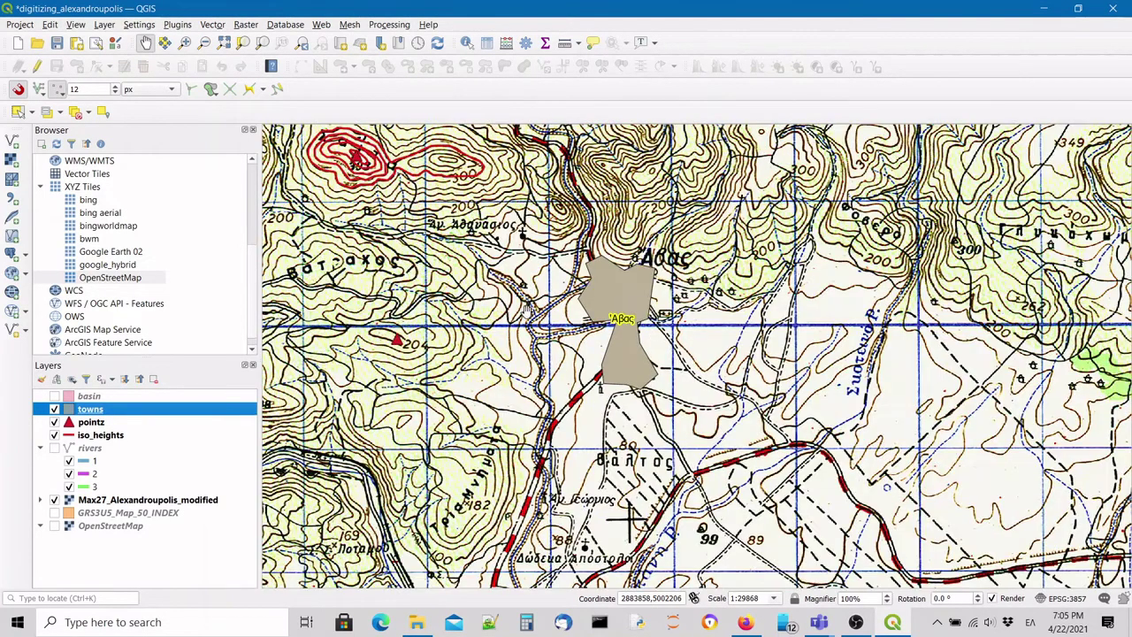
left_click_drag(442, 255, 676, 286)
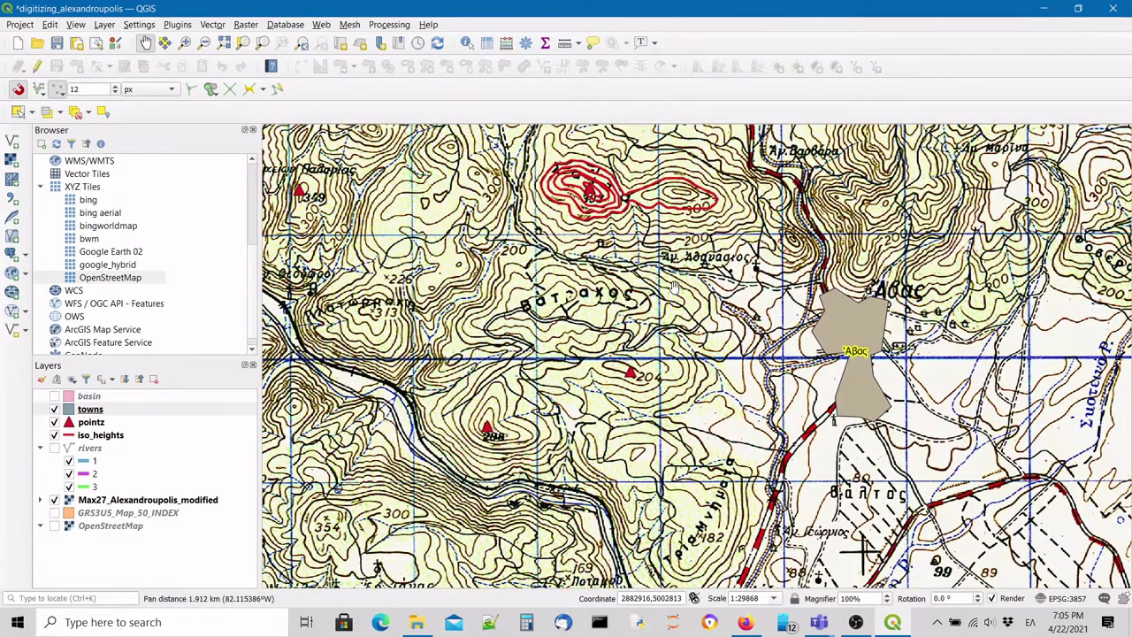
left_click_drag(645, 247, 725, 295)
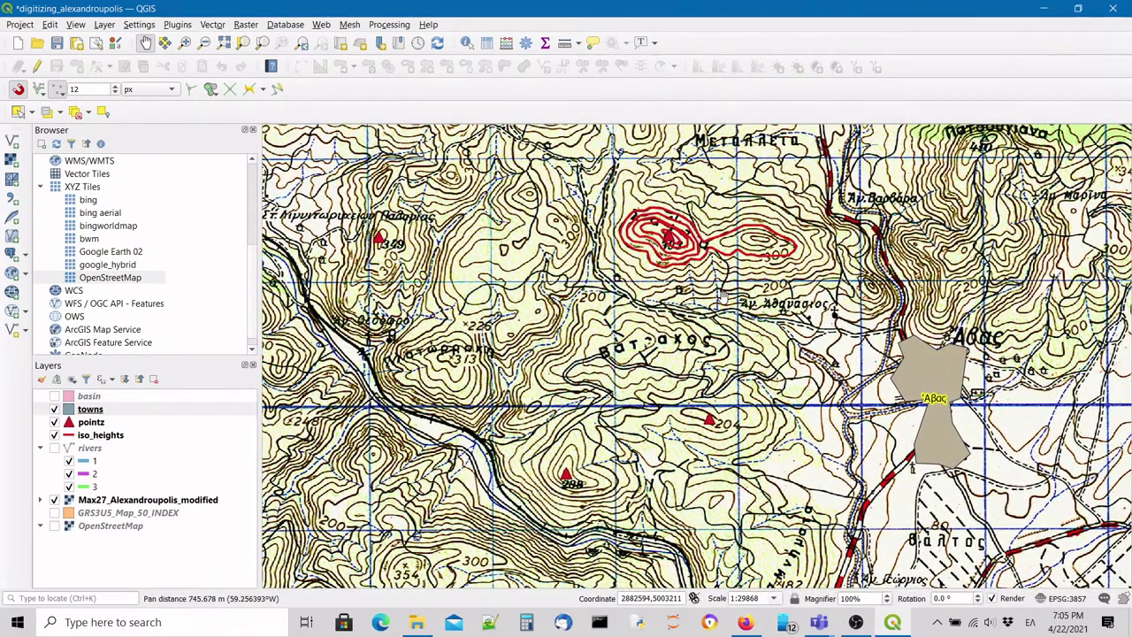
left_click(55, 501)
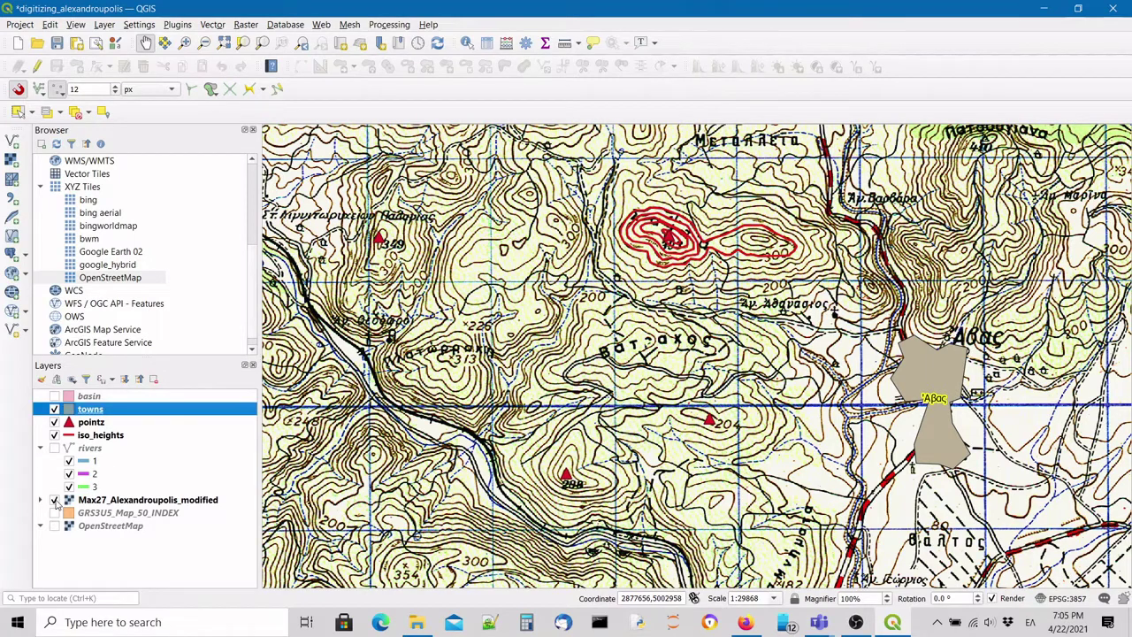
left_click(55, 500)
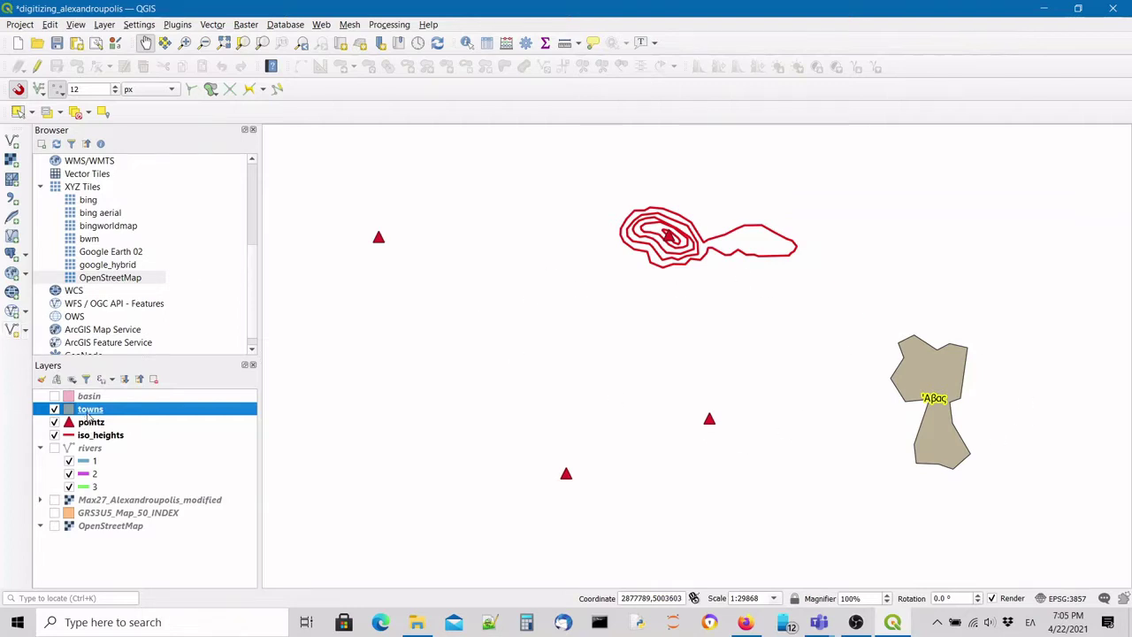
Change the towns label buffer colour from yellow to green and apply it.
double_click(90, 412)
left_click_drag(504, 93, 447, 116)
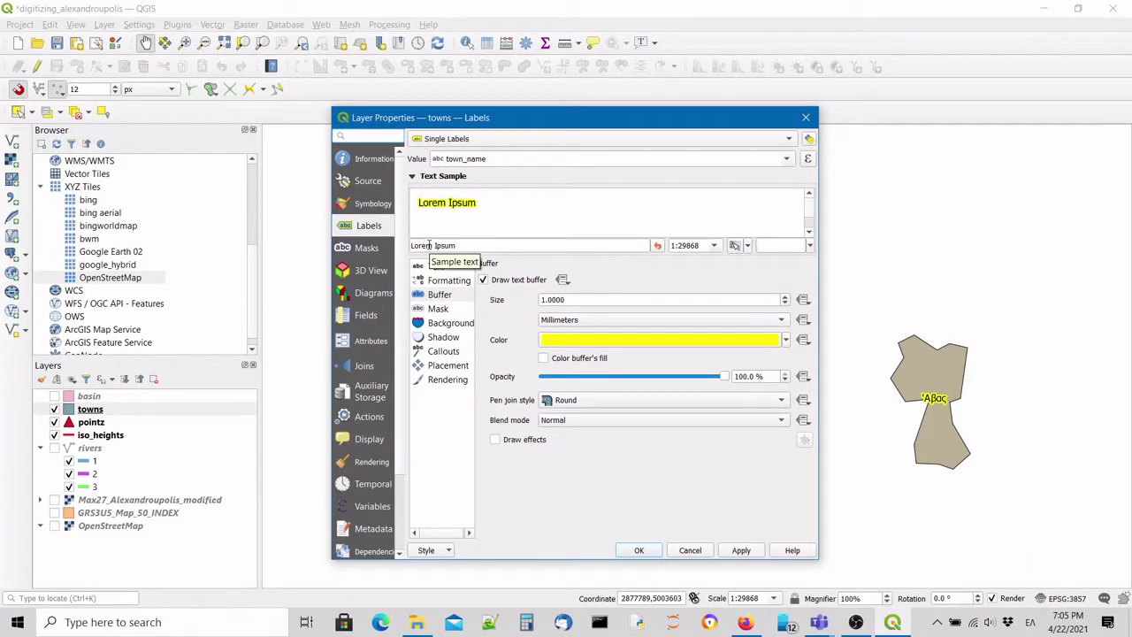
left_click(362, 138)
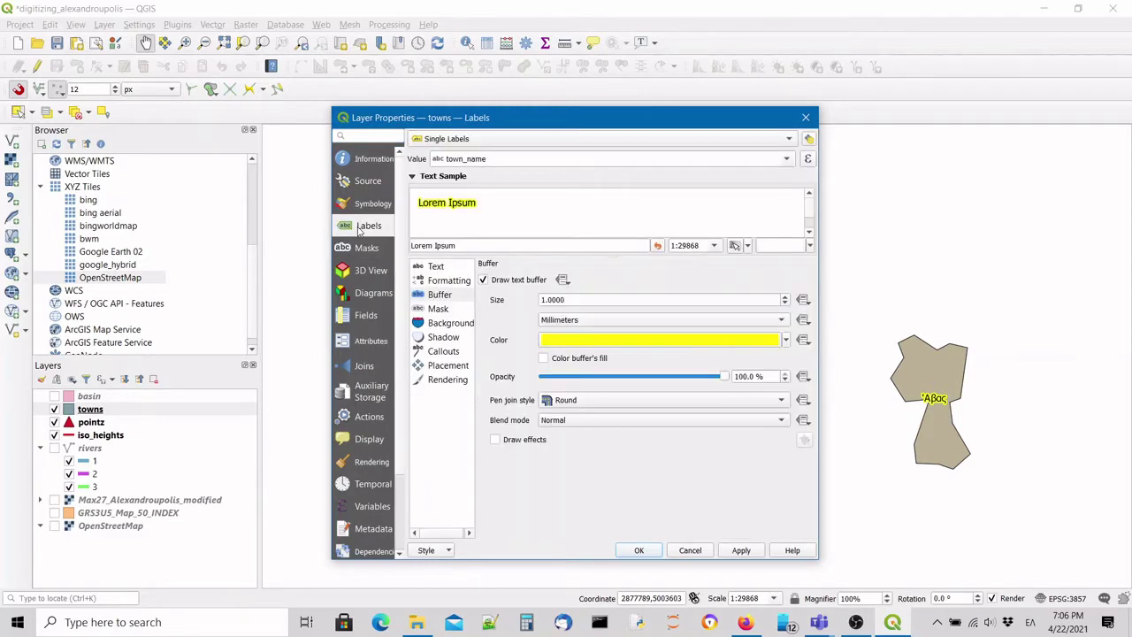
left_click(790, 140)
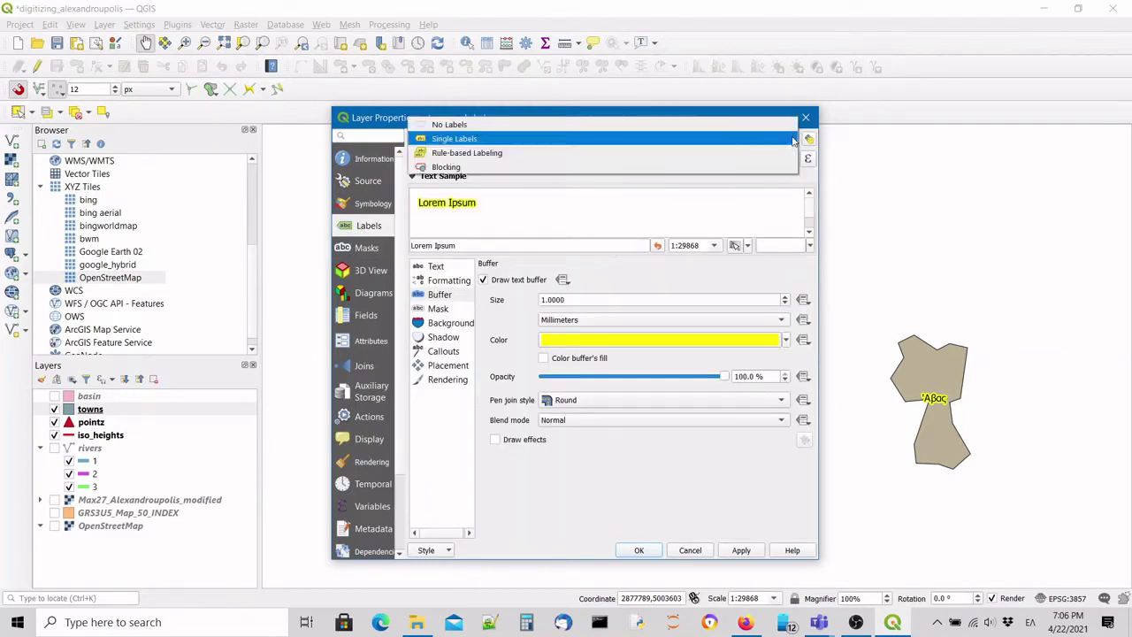
left_click(455, 141)
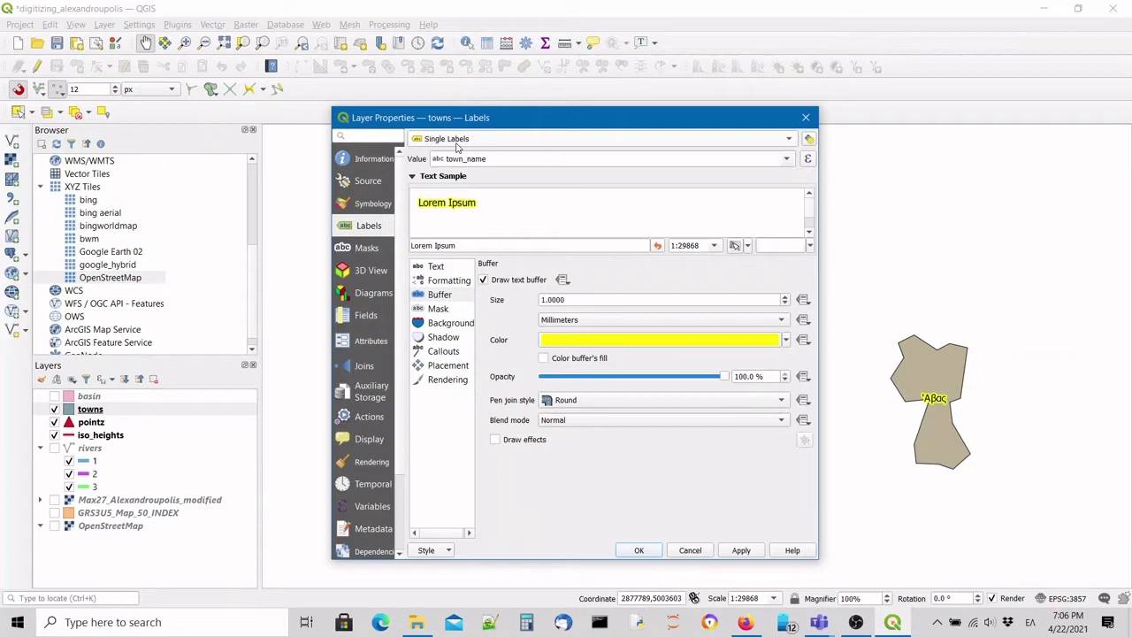
left_click(440, 297)
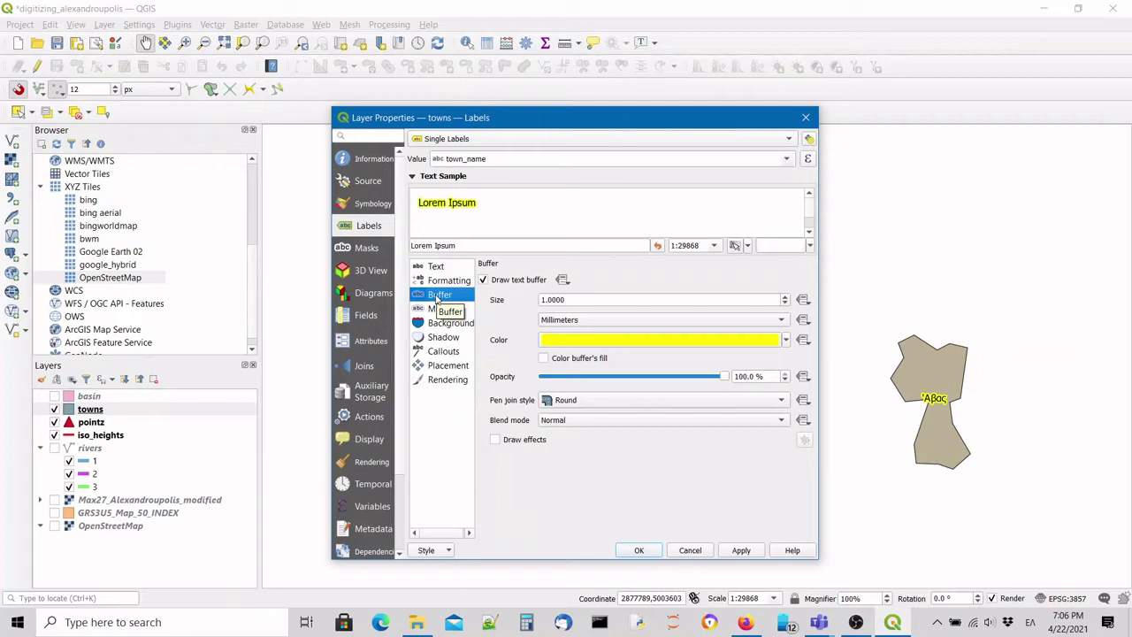
left_click(563, 342)
left_click(598, 350)
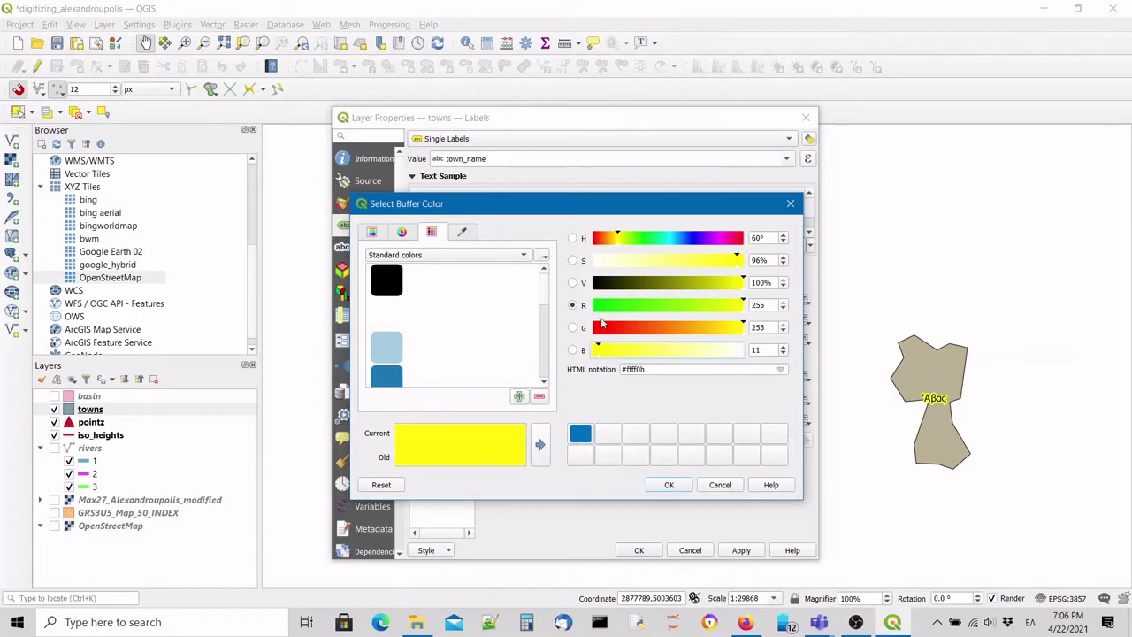
left_click(599, 305)
left_click(670, 484)
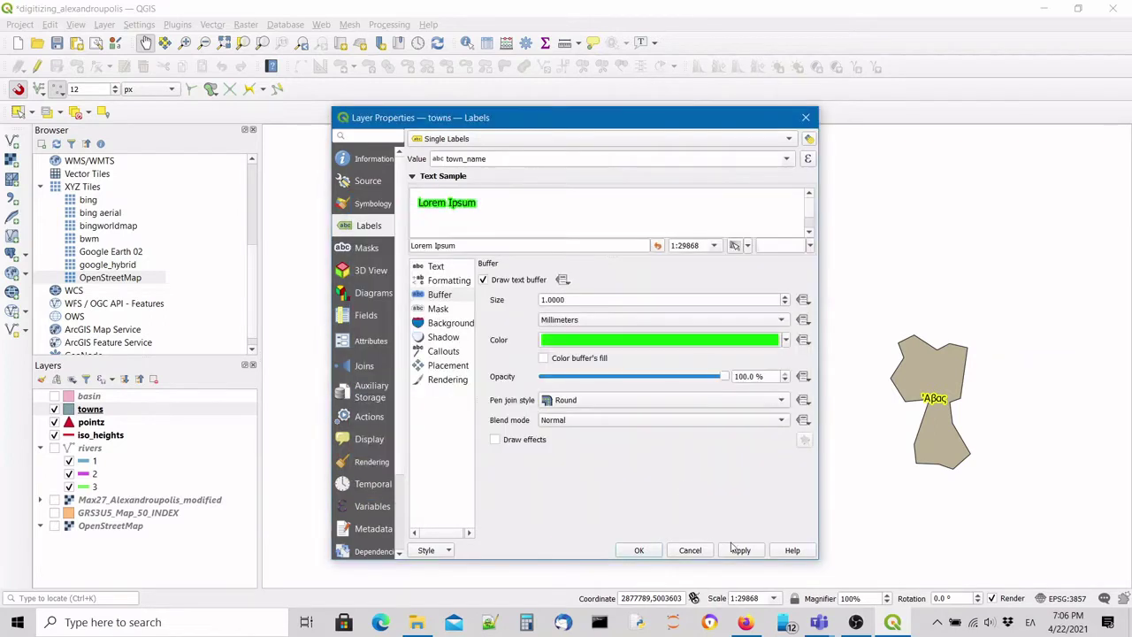
left_click(741, 550)
left_click(639, 550)
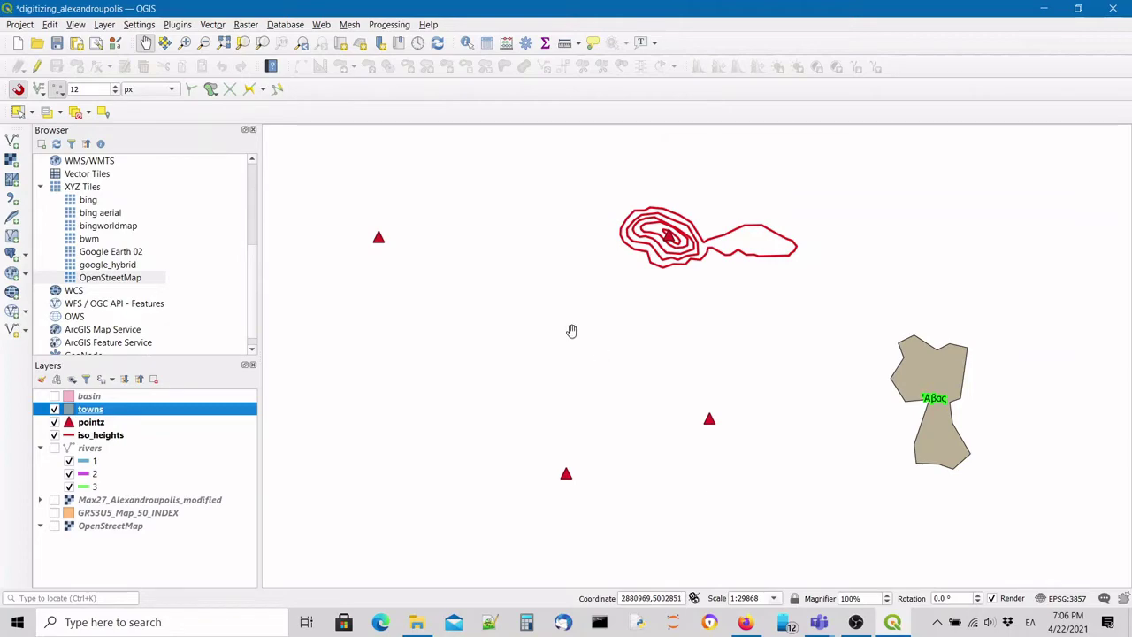
Show Max27_Alexandroupolis_modified again, center Alexandroupolis, and select the towns layer.
left_click(54, 500)
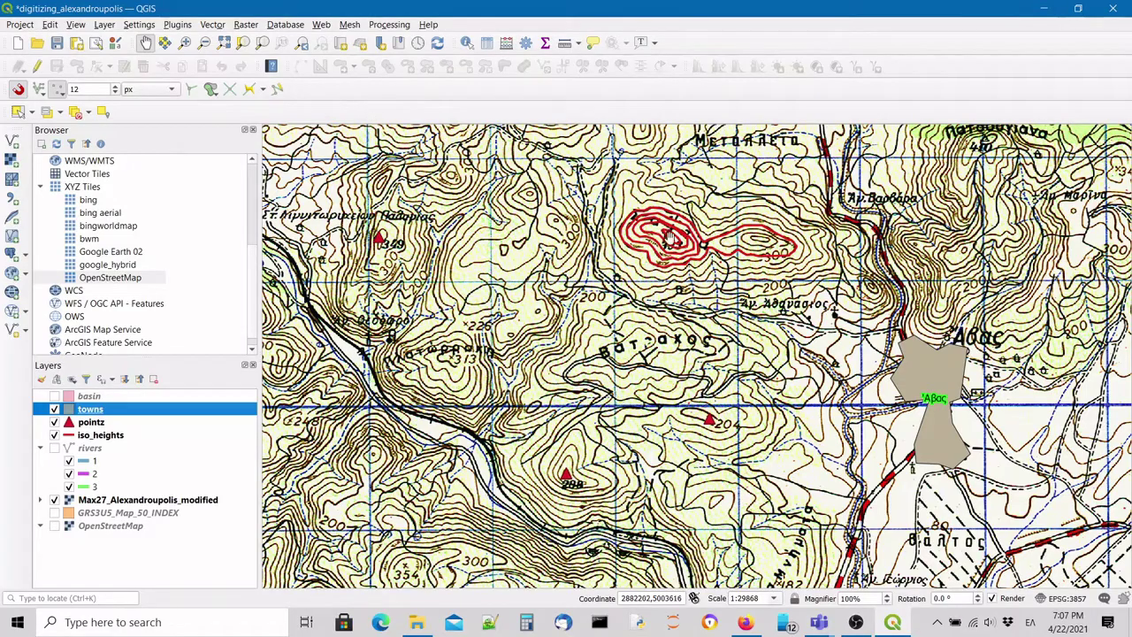
scroll(670, 235, "down", 2)
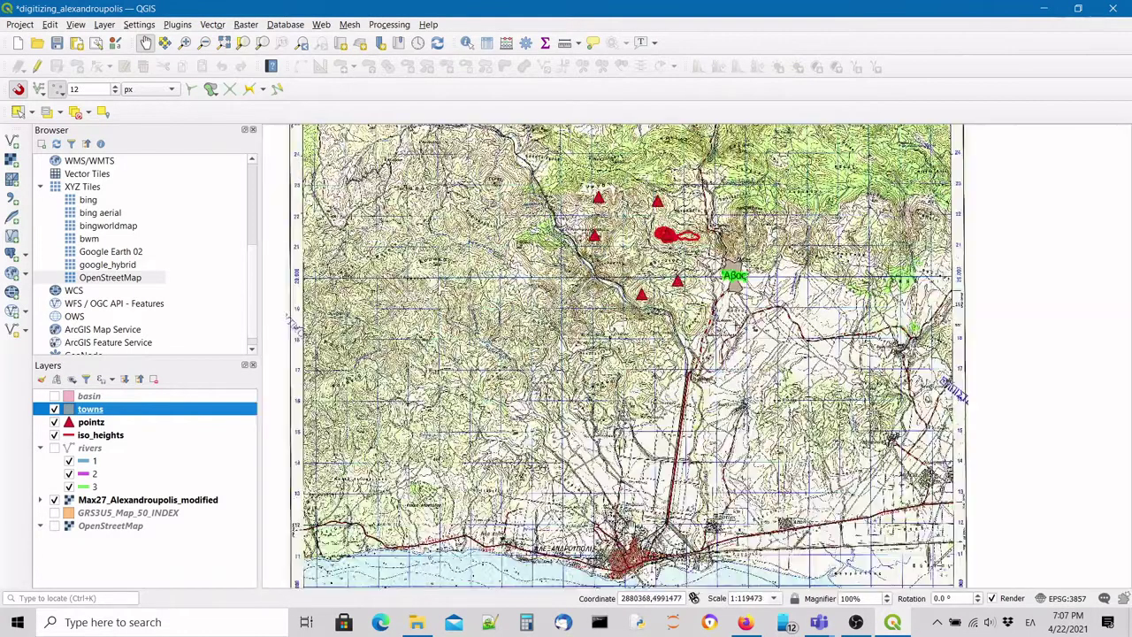
scroll(633, 562, "up", 1)
left_click_drag(618, 521, 622, 451)
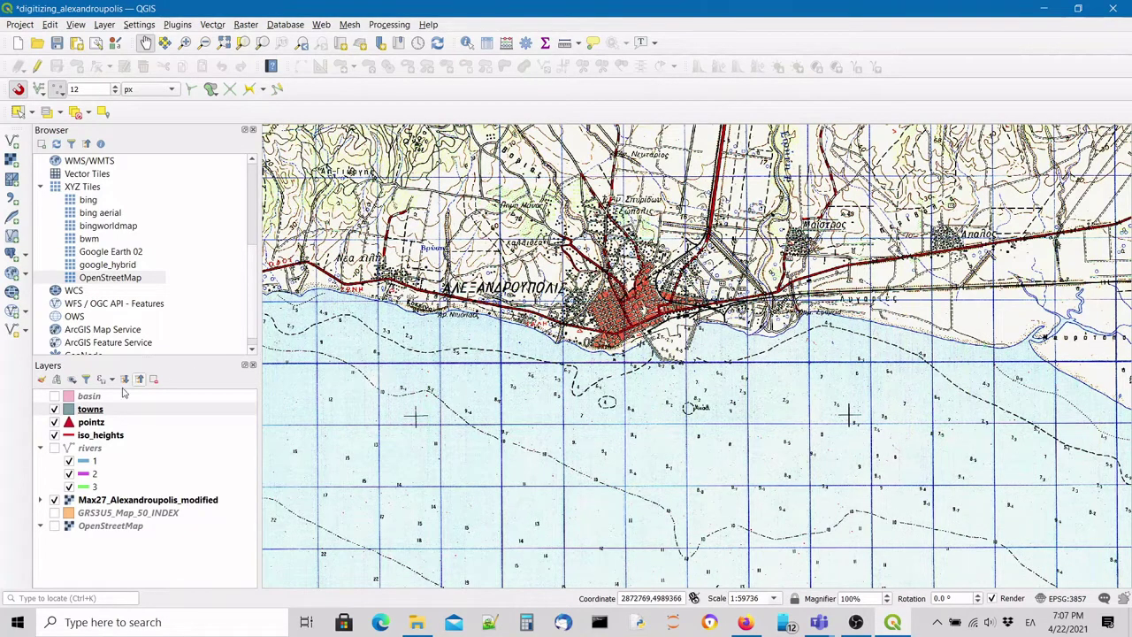
left_click(93, 411)
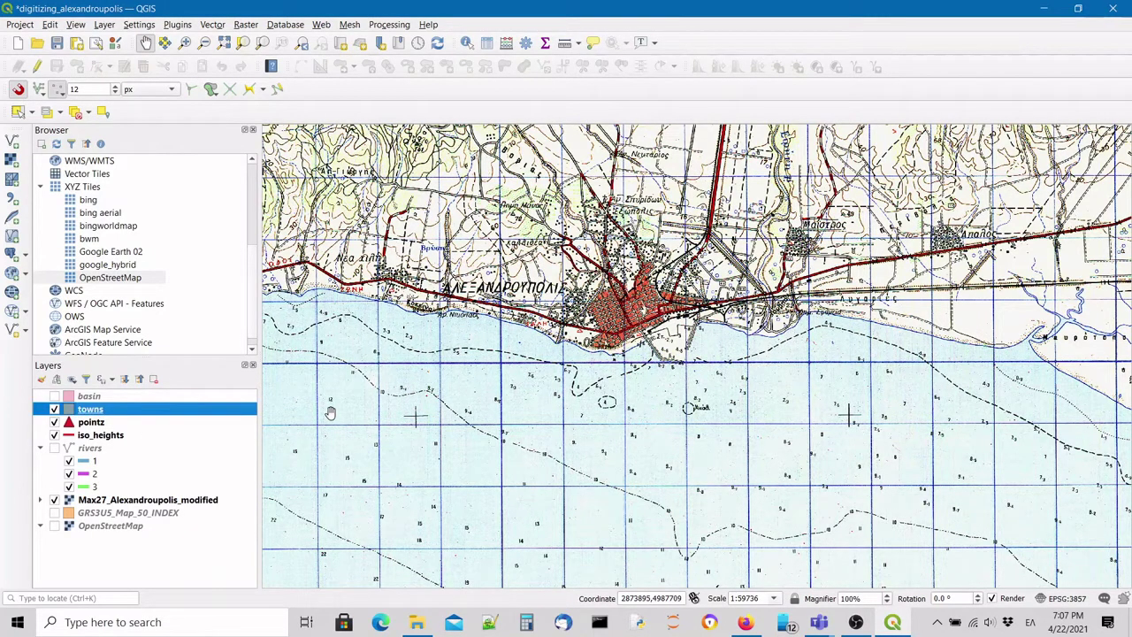
Start editing towns and draw a polygon around Alexandroupolis.
left_click(38, 68)
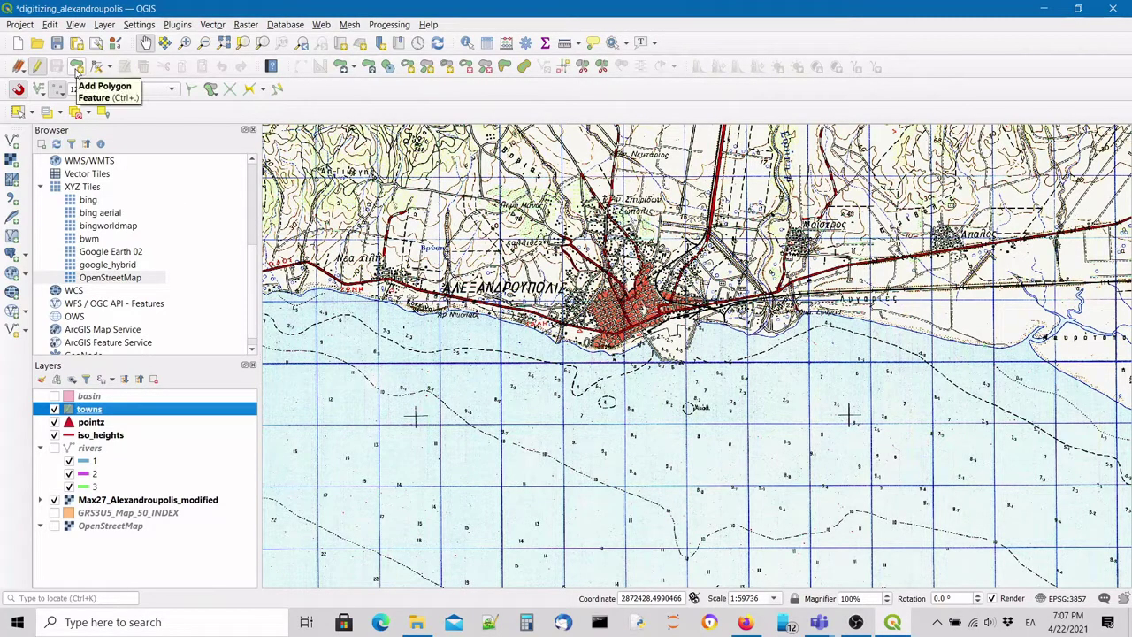
left_click(78, 69)
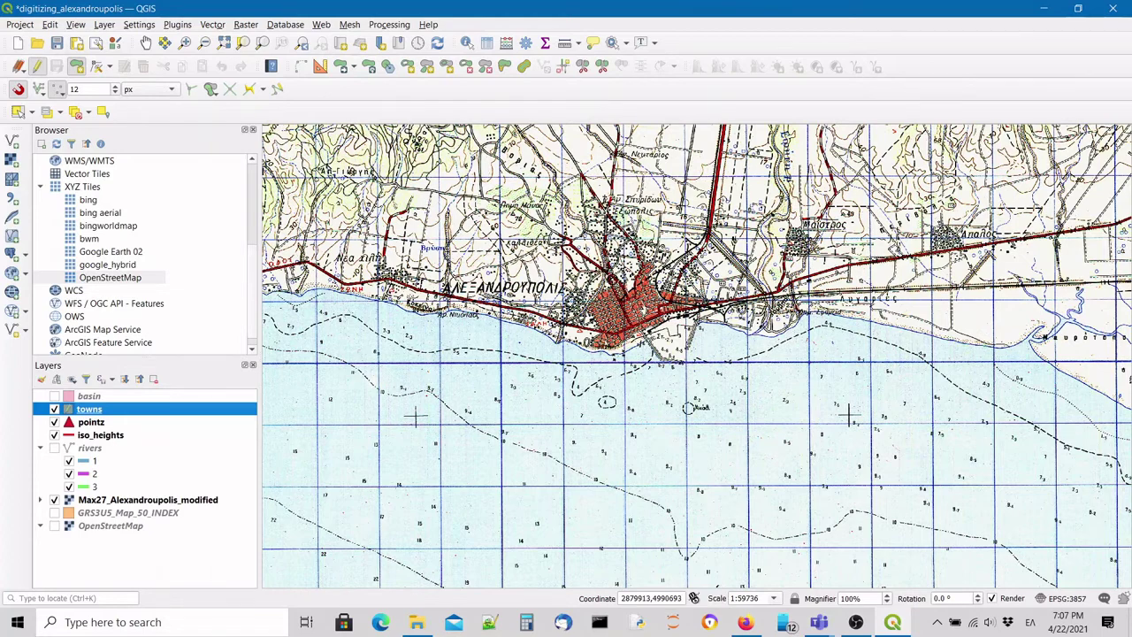
scroll(633, 304, "up", 1)
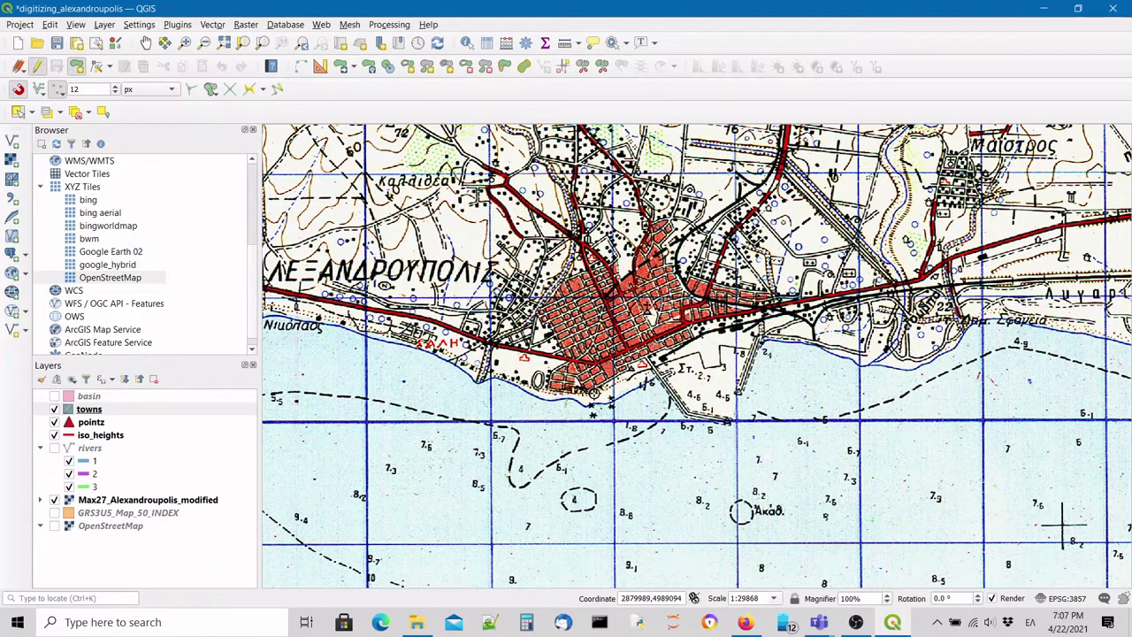
left_click(778, 283)
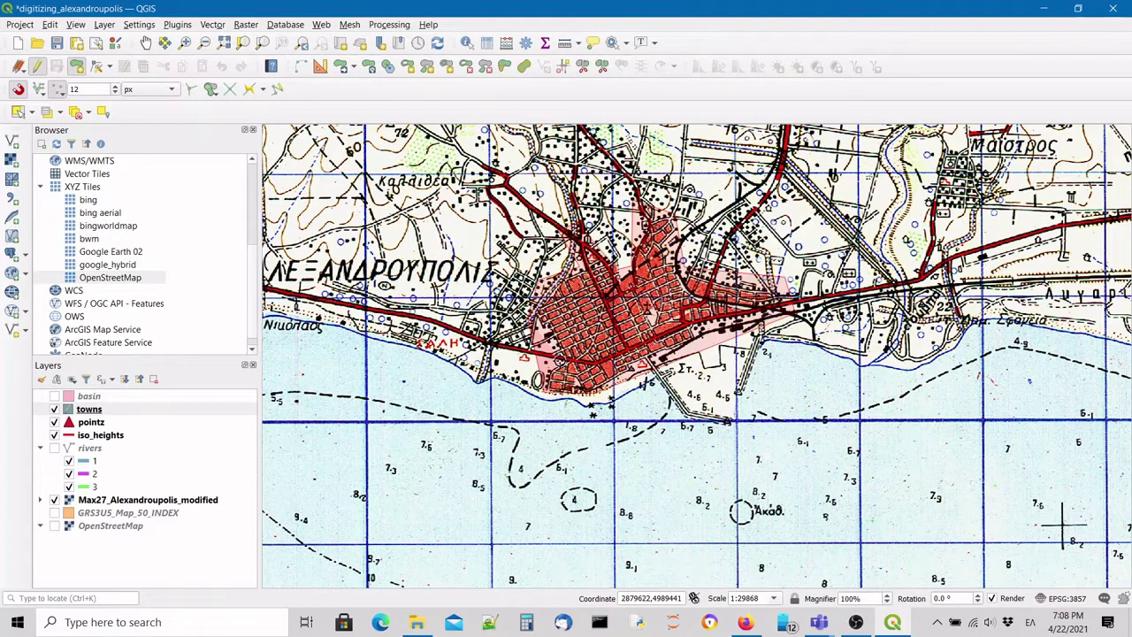
right_click(527, 357)
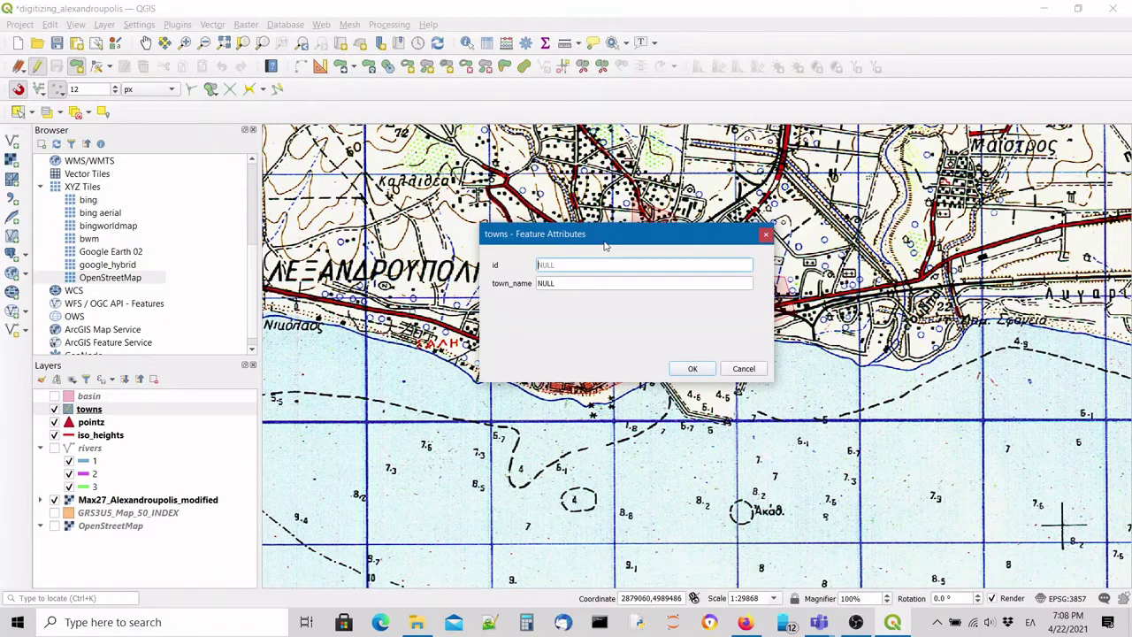
left_click_drag(610, 225, 789, 384)
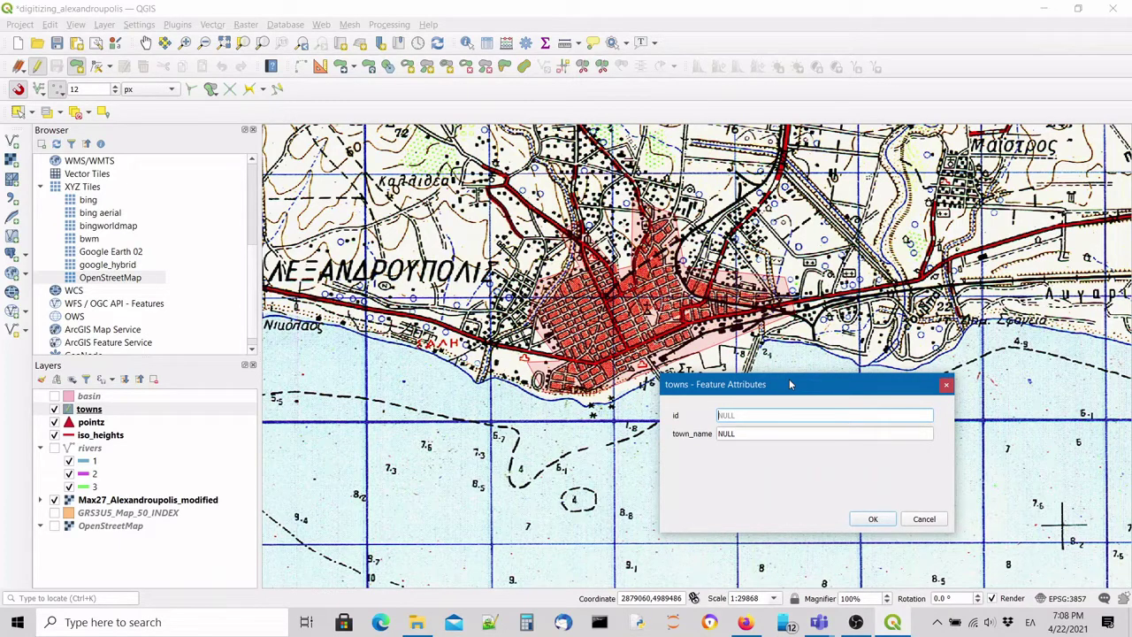
Give the new polygon id 2 and town_name Αλεξανδρούπολη.
type("2")
left_click(778, 434)
type("Αλεξα")
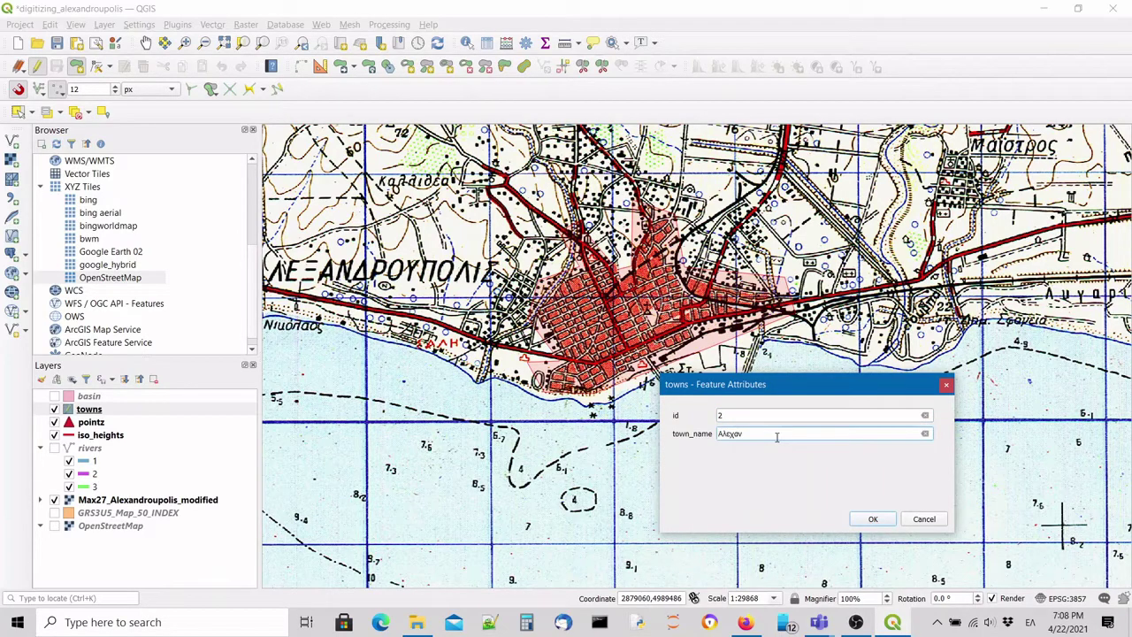
type("ν")
key("BackSpace")
key("BackSpace")
key("BackSpace")
type("ξανδρούπολη")
left_click(871, 520)
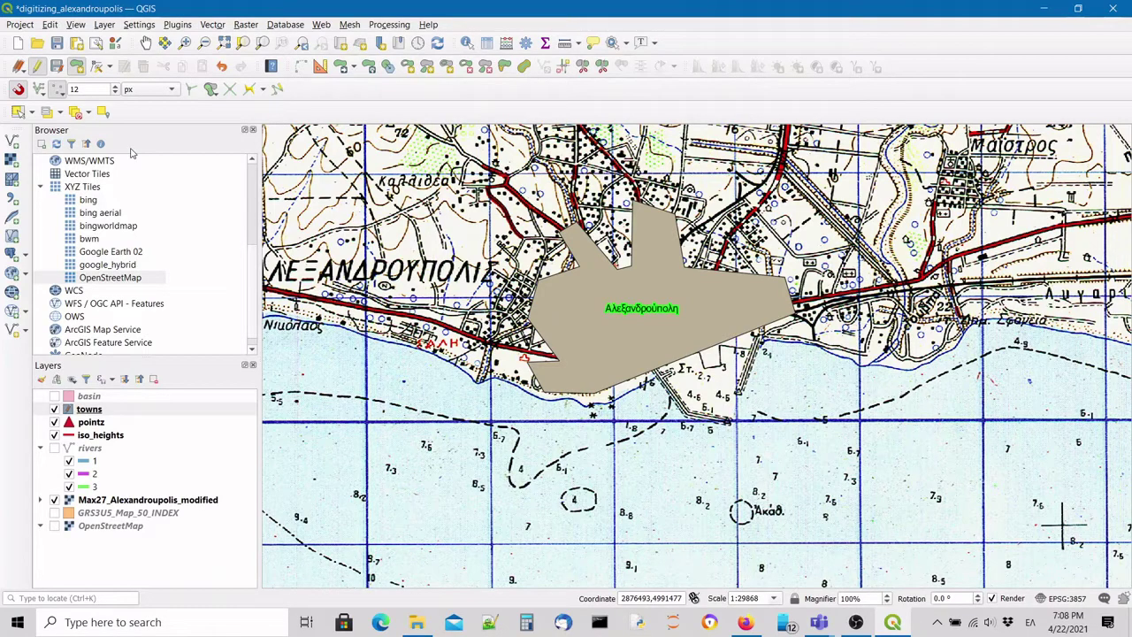
left_click(115, 412)
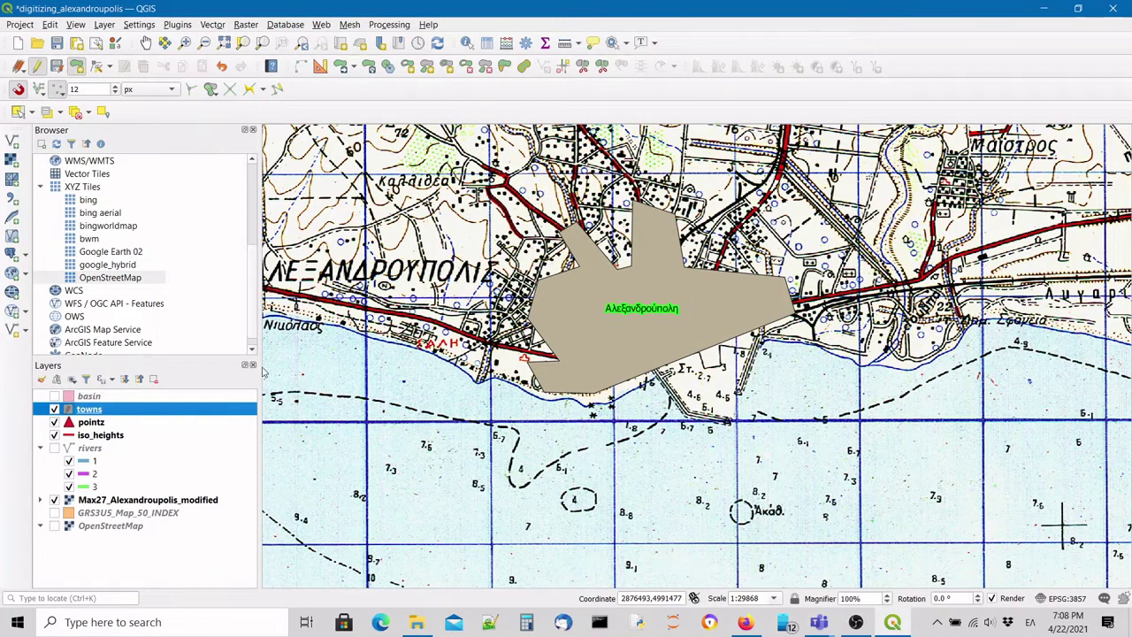
Lower the towns layer's fill opacity to about 50% in its Symbology settings.
double_click(151, 410)
left_click(372, 206)
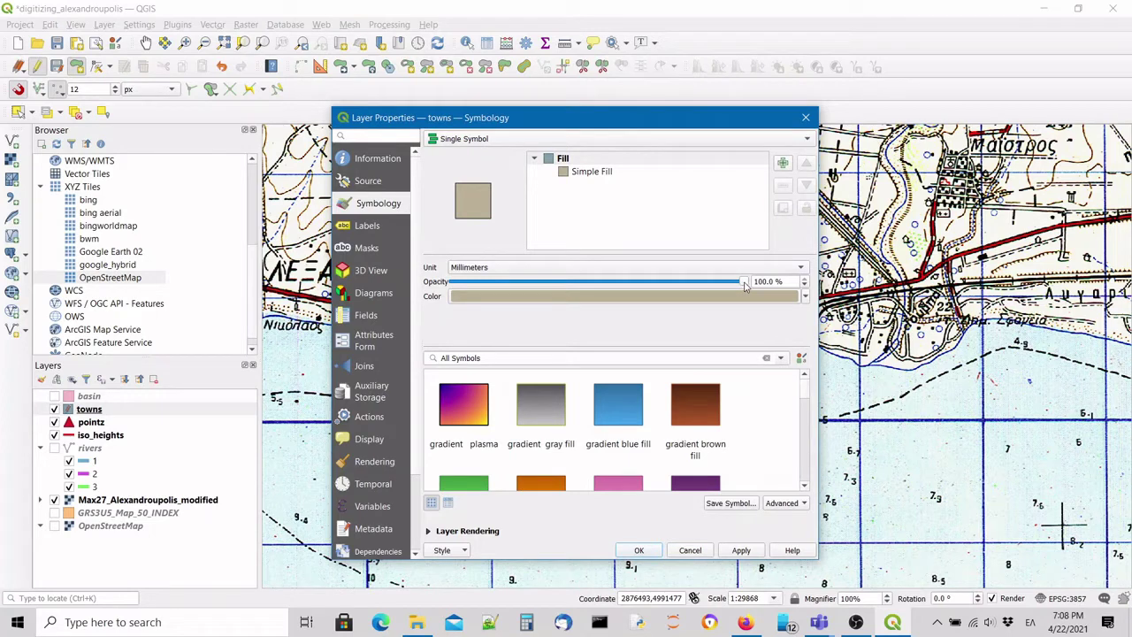
left_click_drag(755, 281, 600, 279)
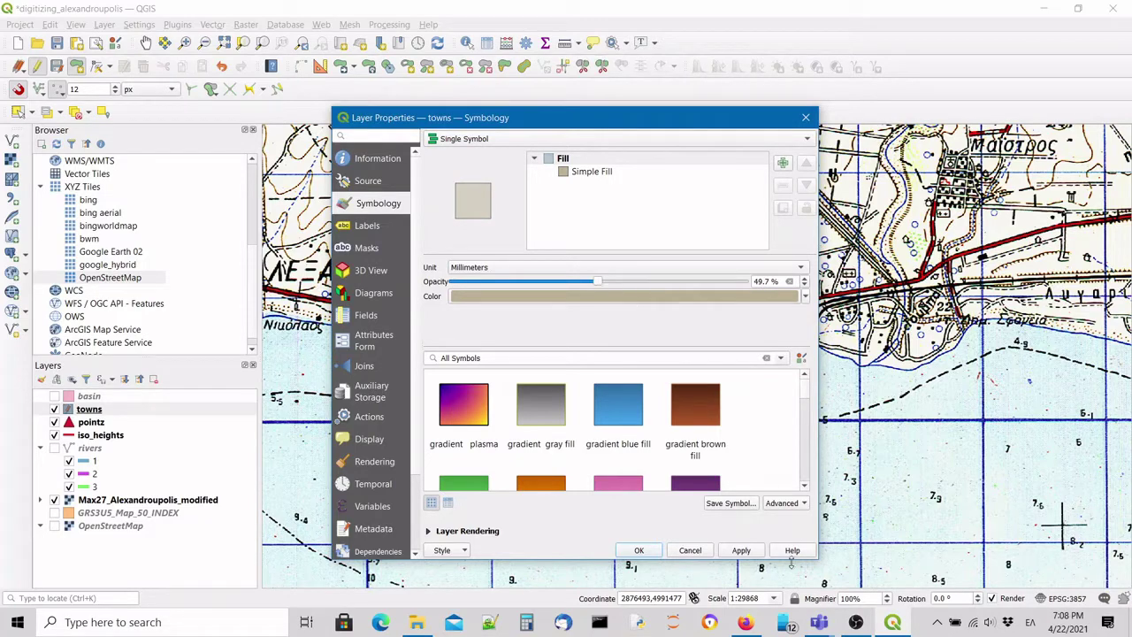
left_click(640, 550)
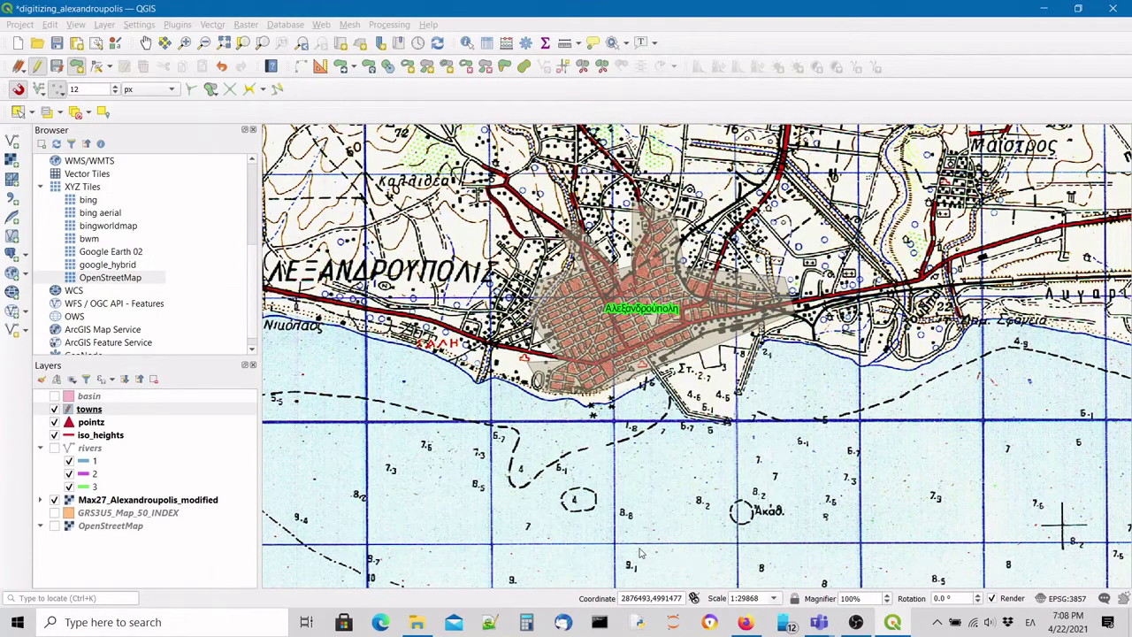
scroll(563, 326, "up", 2)
scroll(563, 326, "down", 1)
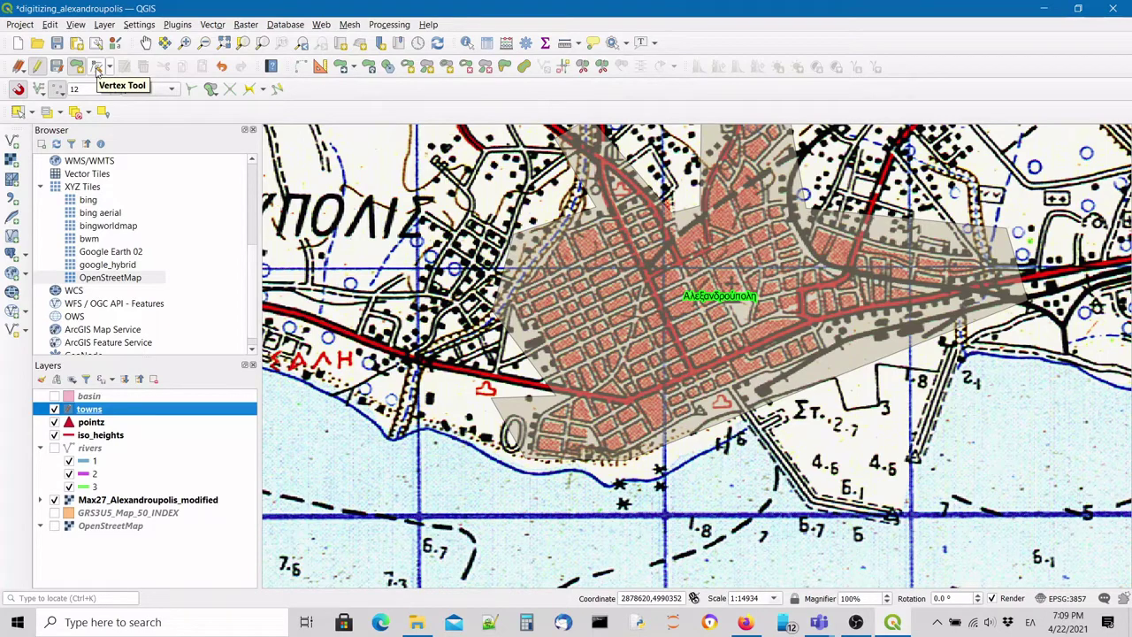
Move two vertices of the Alexandroupolis polygon with the Vertex Tool to fit the built-up edge.
left_click(98, 69)
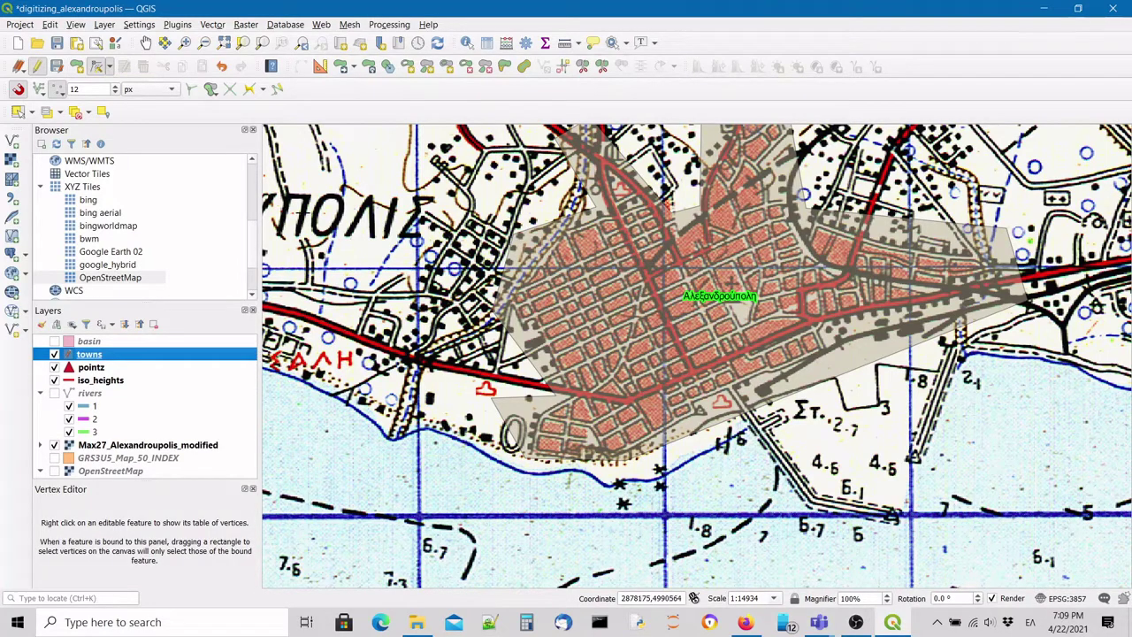
left_click(491, 398)
left_click(553, 397)
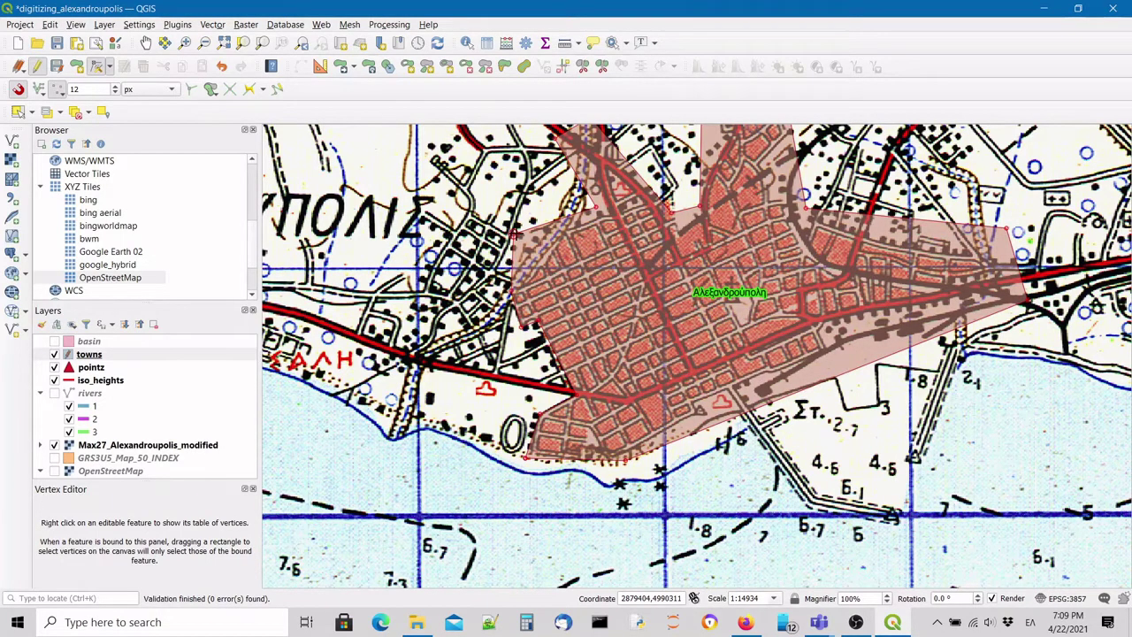
left_click(512, 234)
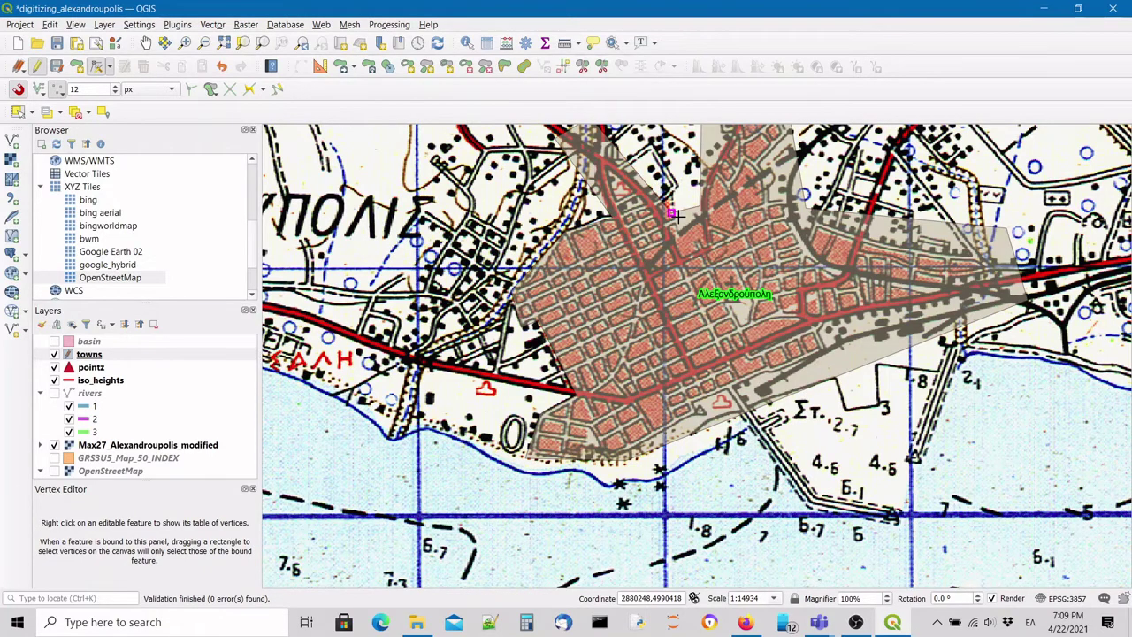
scroll(674, 216, "down", 1)
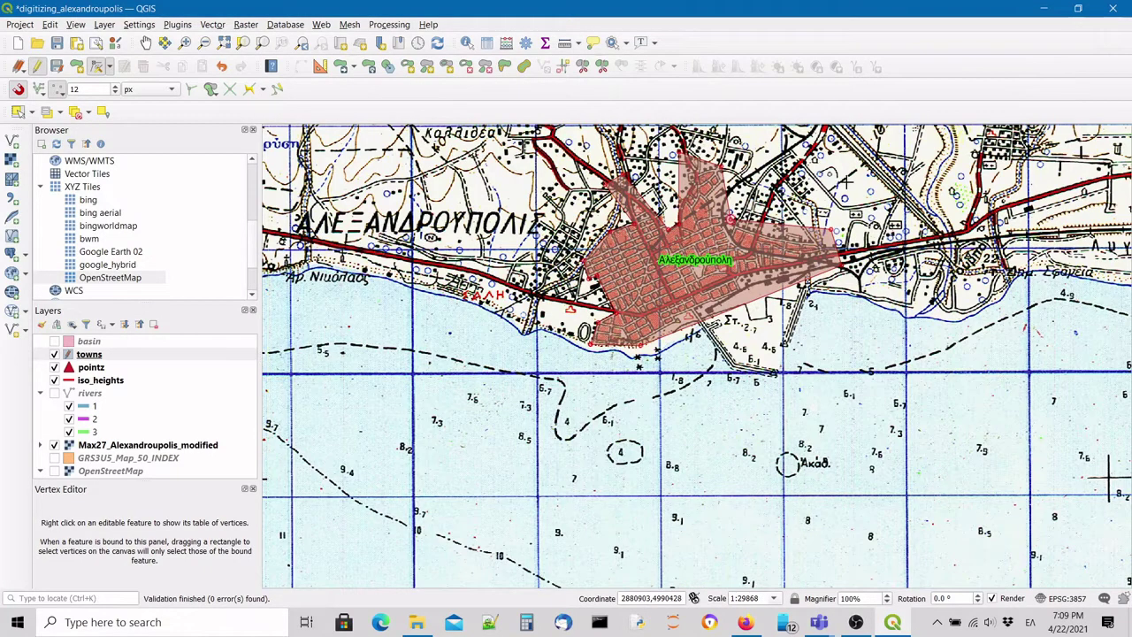
Stop editing the towns layer, hide Max27_Alexandroupolis_modified, and zoom to show both towns.
left_click(57, 67)
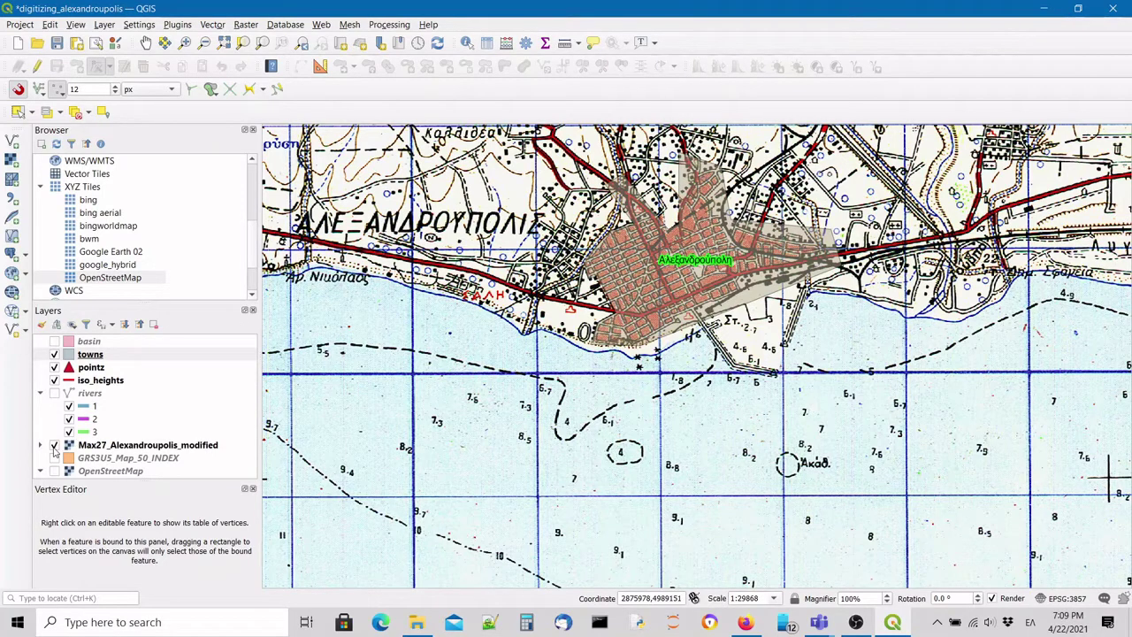
left_click(53, 444)
scroll(793, 291, "down", 4)
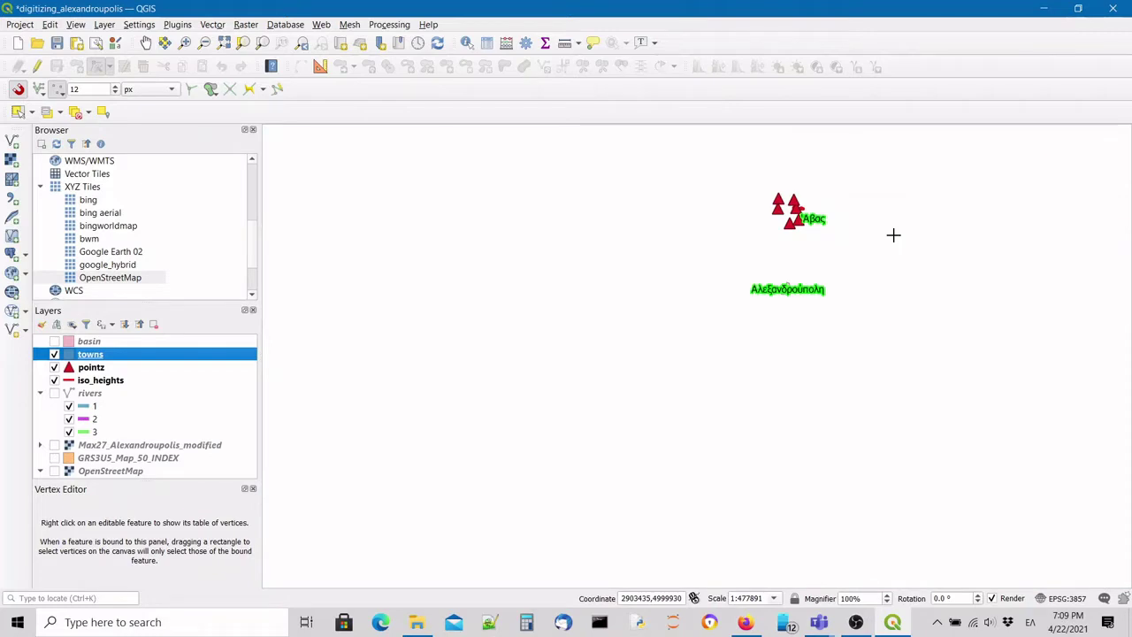
scroll(893, 235, "up", 1)
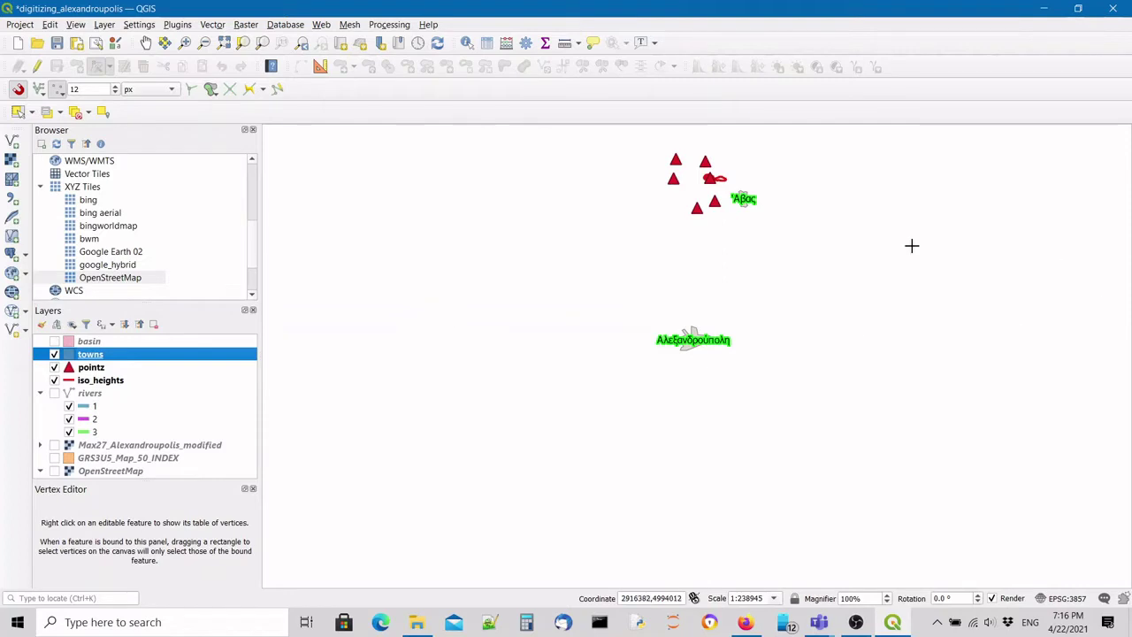
scroll(634, 137, "up", 1)
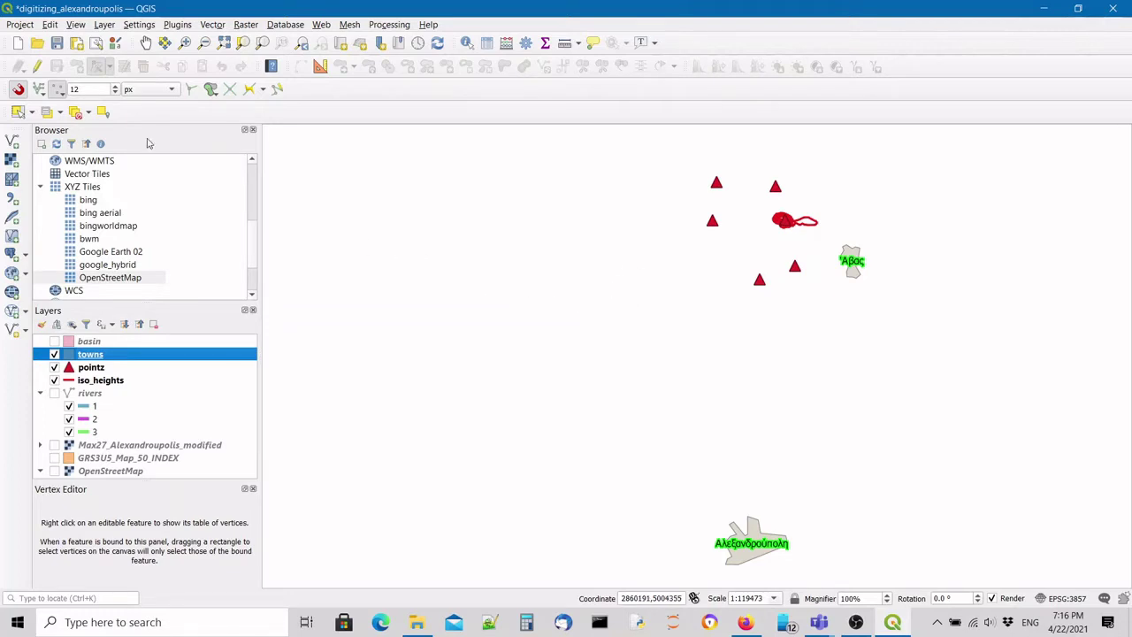
Start exporting the map as a PDF and accept the default export settings.
left_click(20, 27)
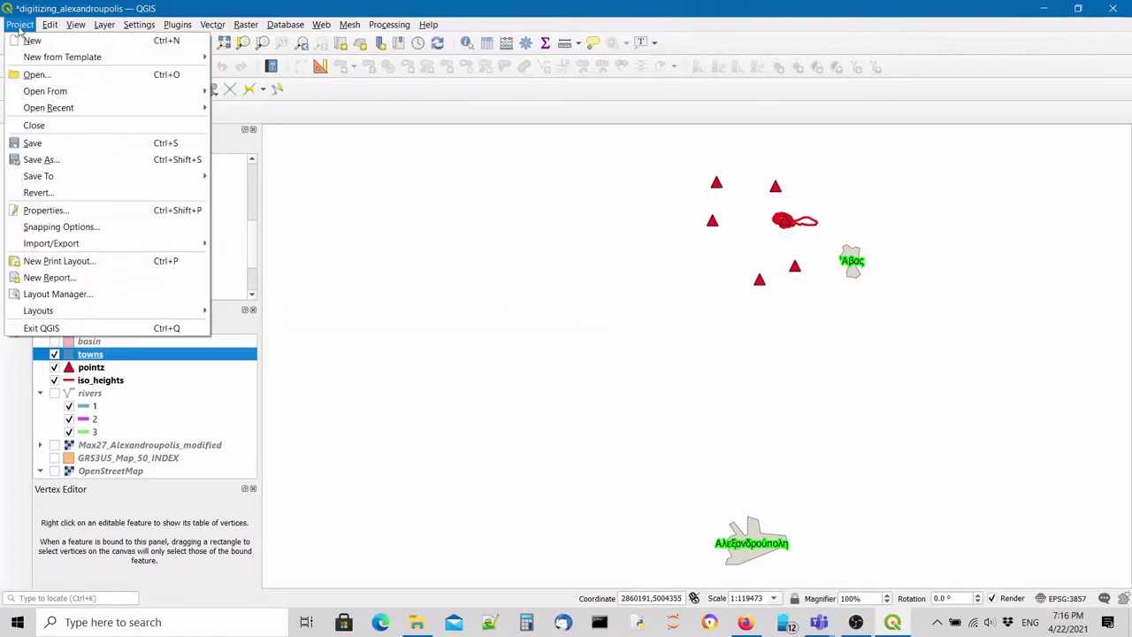
mouse_move(82, 247)
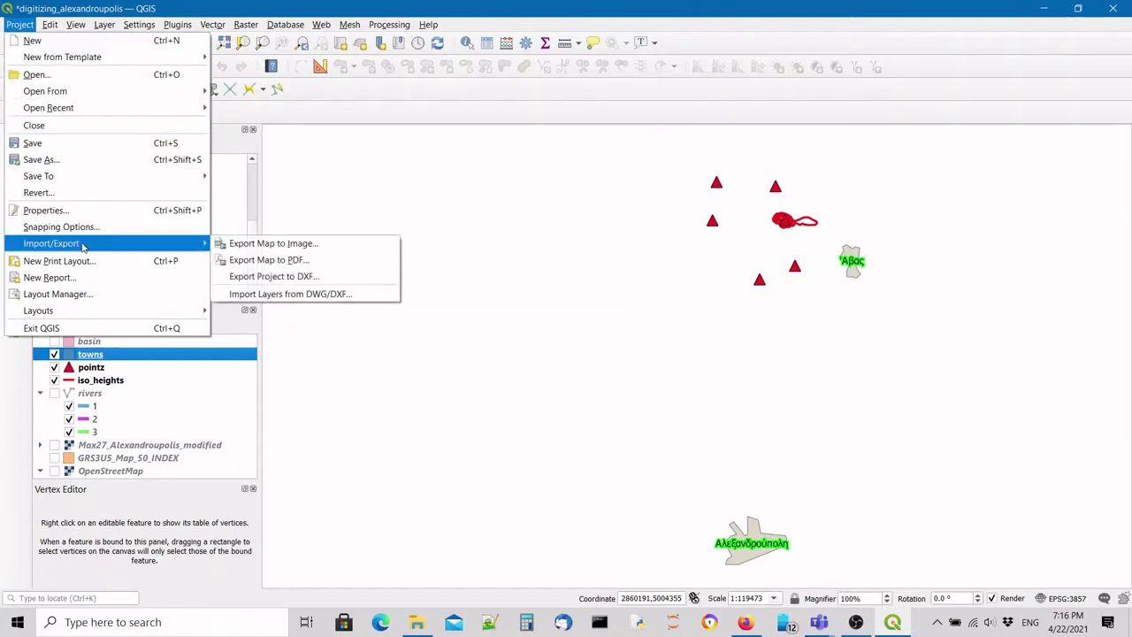
left_click(304, 262)
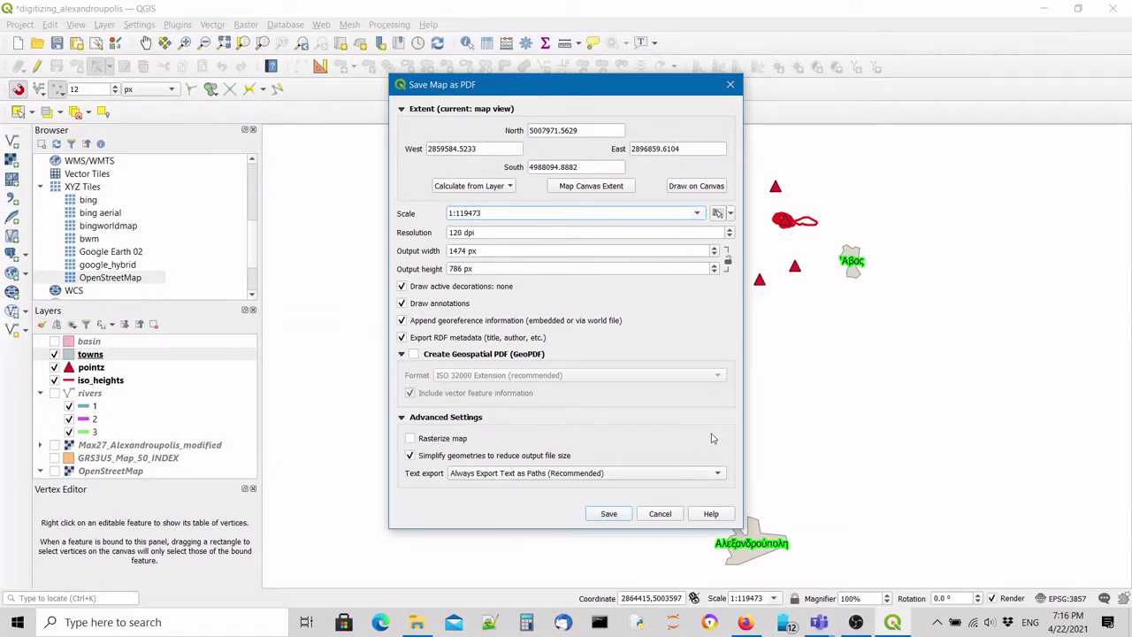
left_click(609, 514)
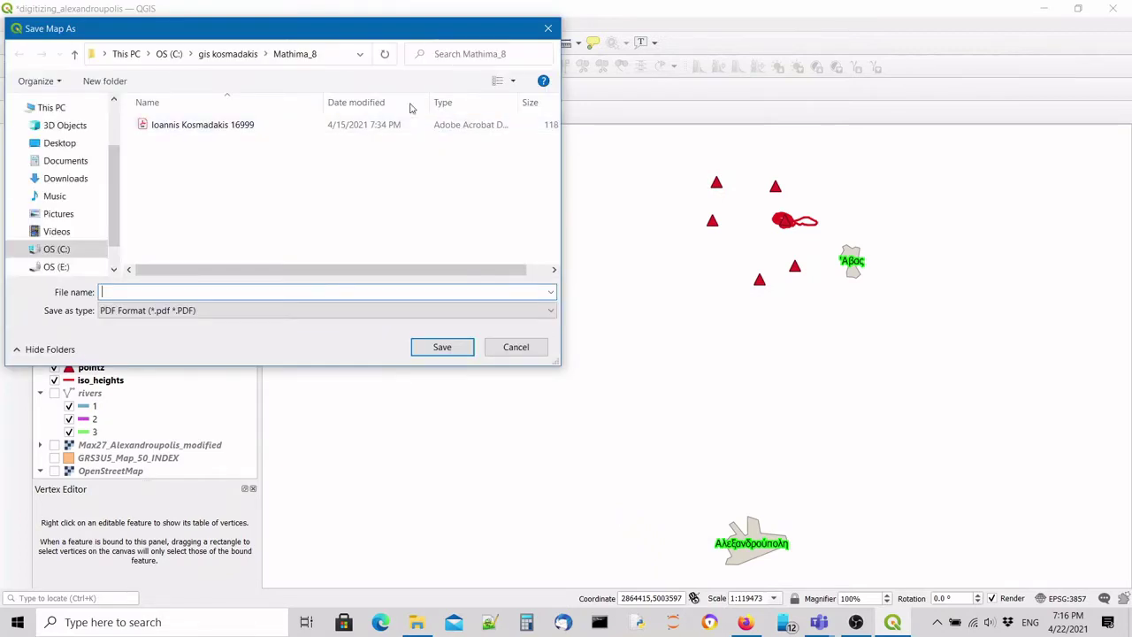
Save the PDF in the Mathima_9 folder, named with the student's name and ID.
left_click(245, 56)
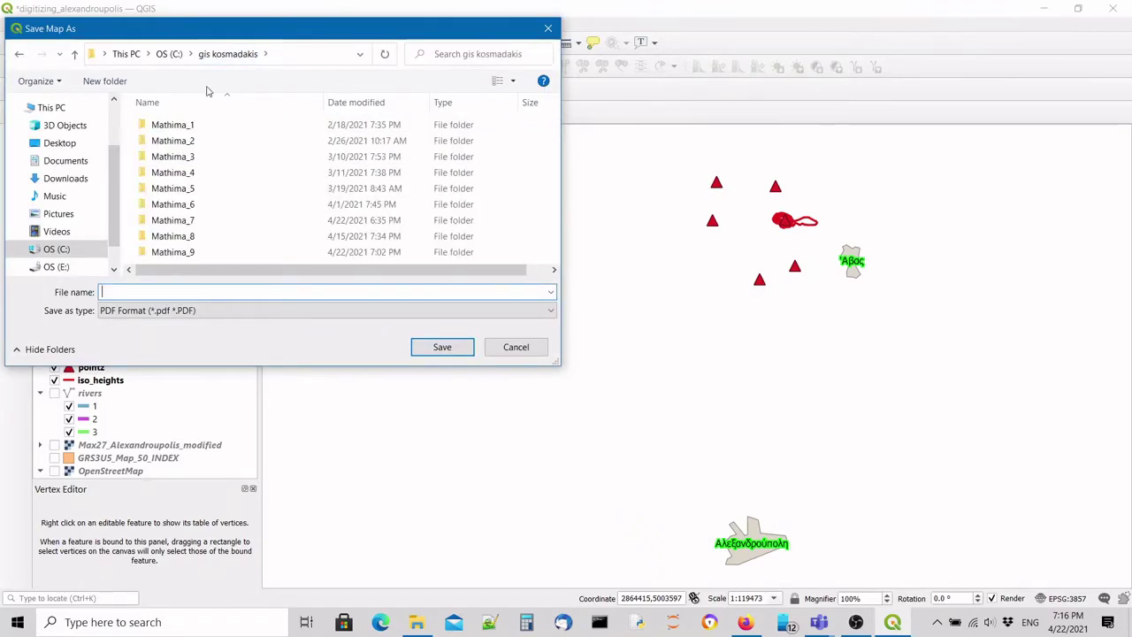
double_click(192, 252)
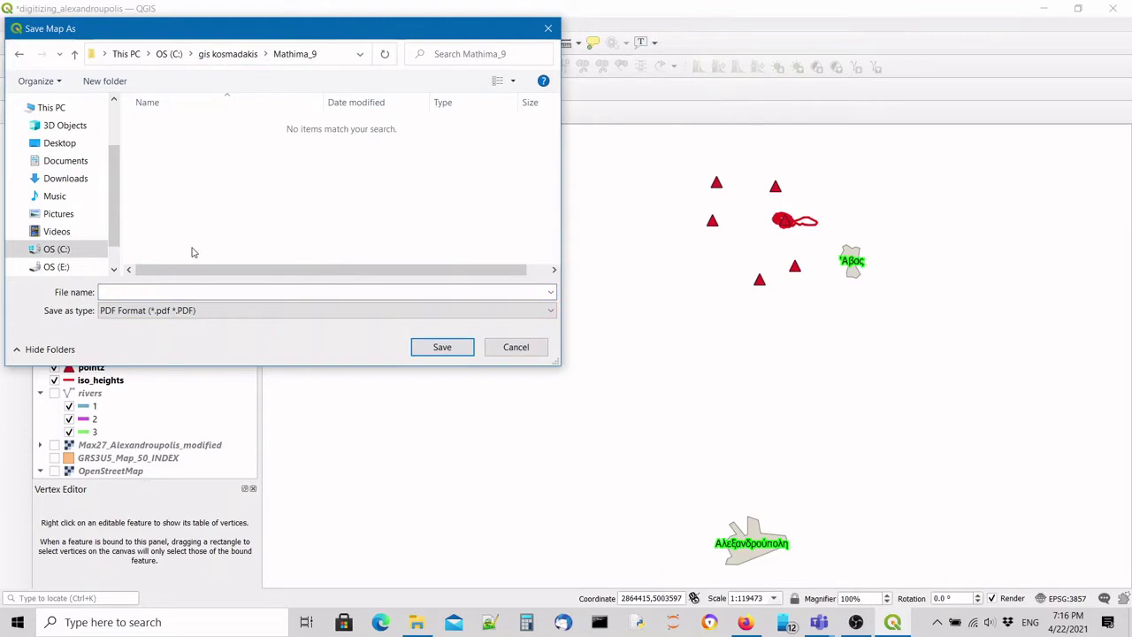
left_click_drag(286, 40, 546, 187)
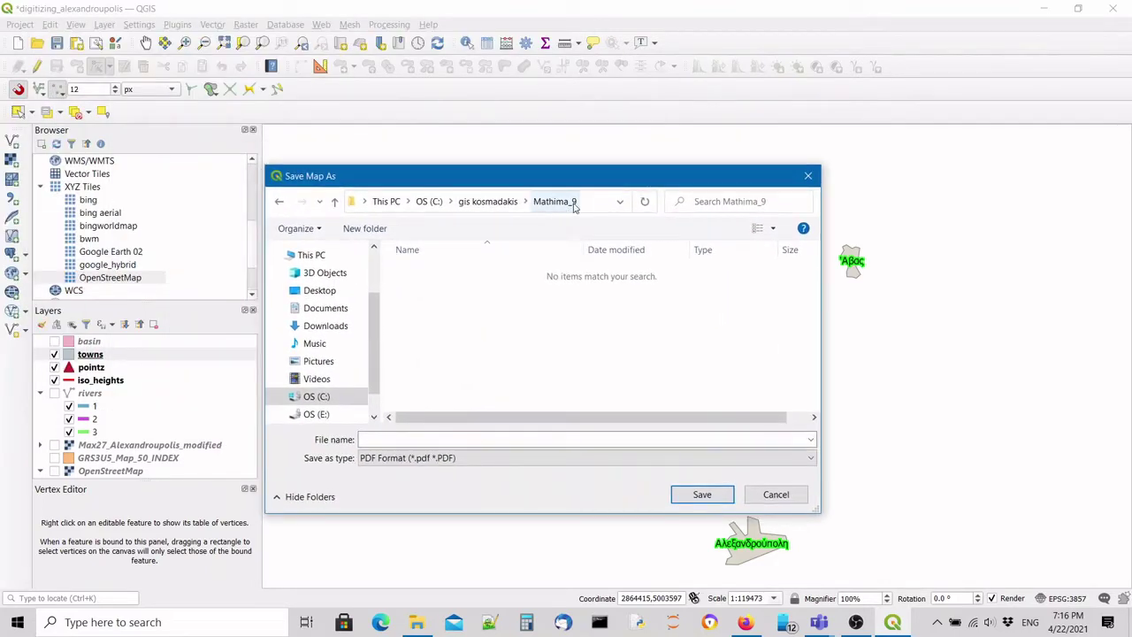
left_click(451, 440)
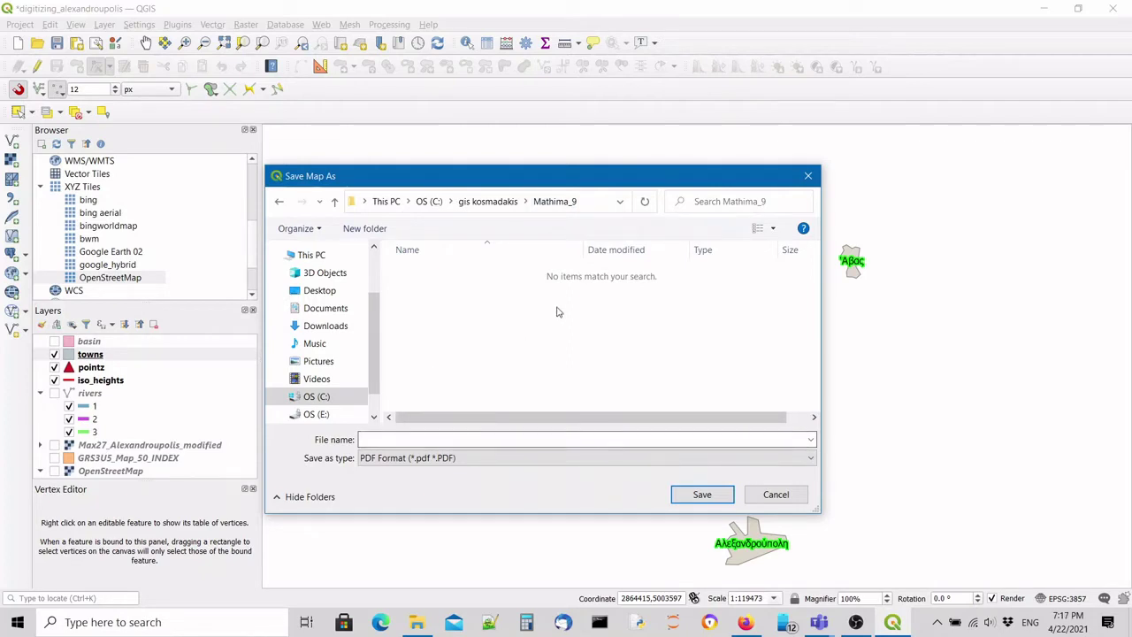
left_click(499, 439)
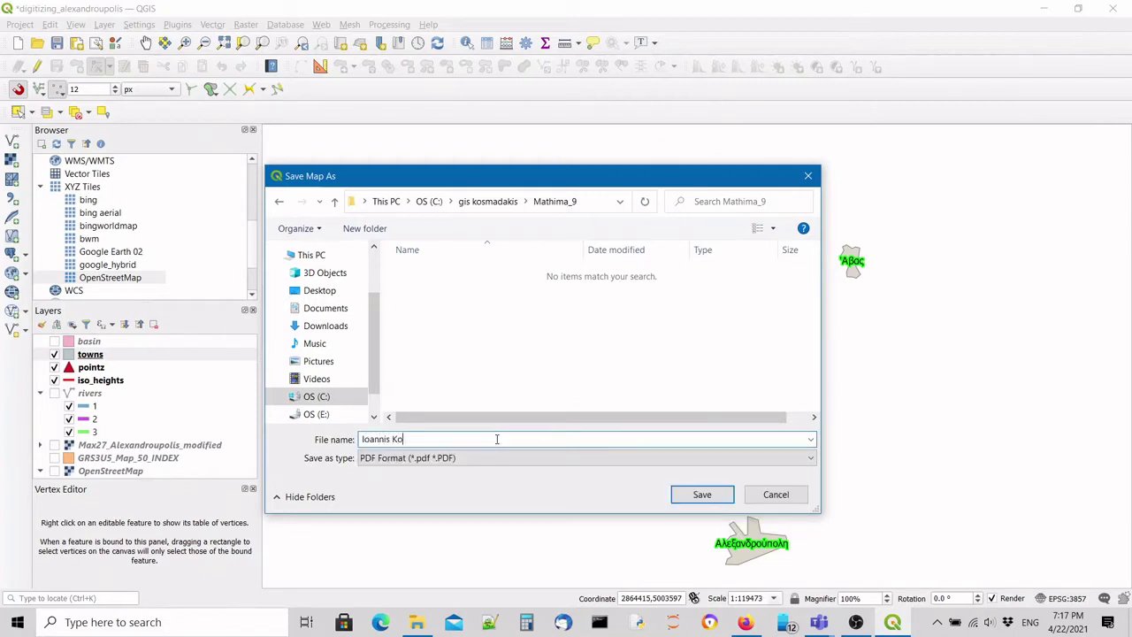
left_click(702, 495)
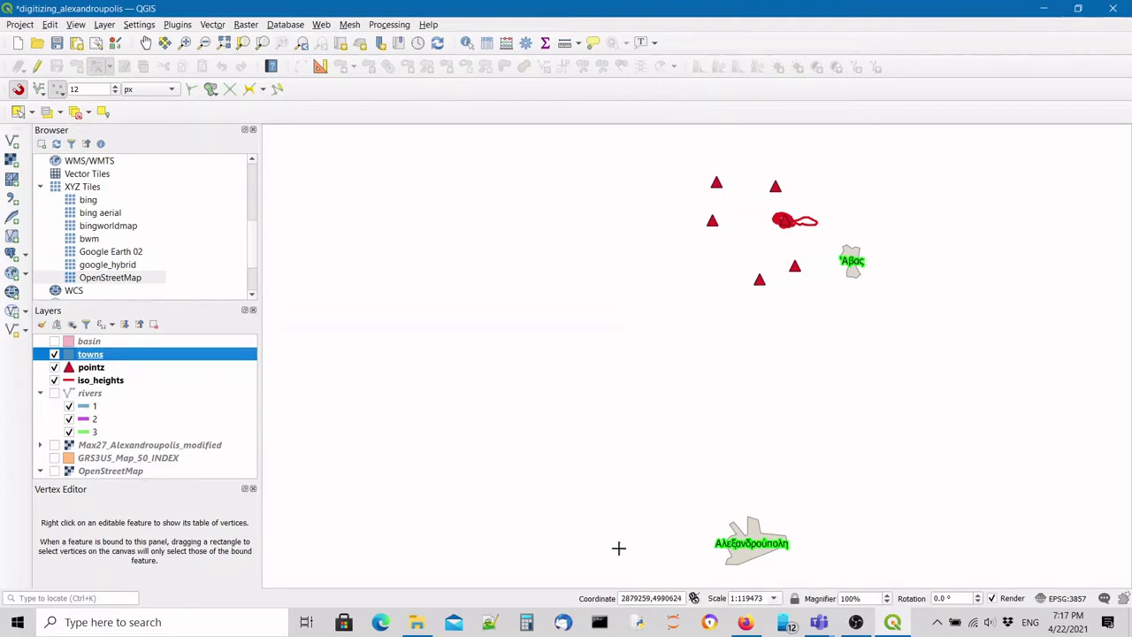
Select the exported PDF map in the Mathima_9 folder in File Explorer.
left_click(416, 622)
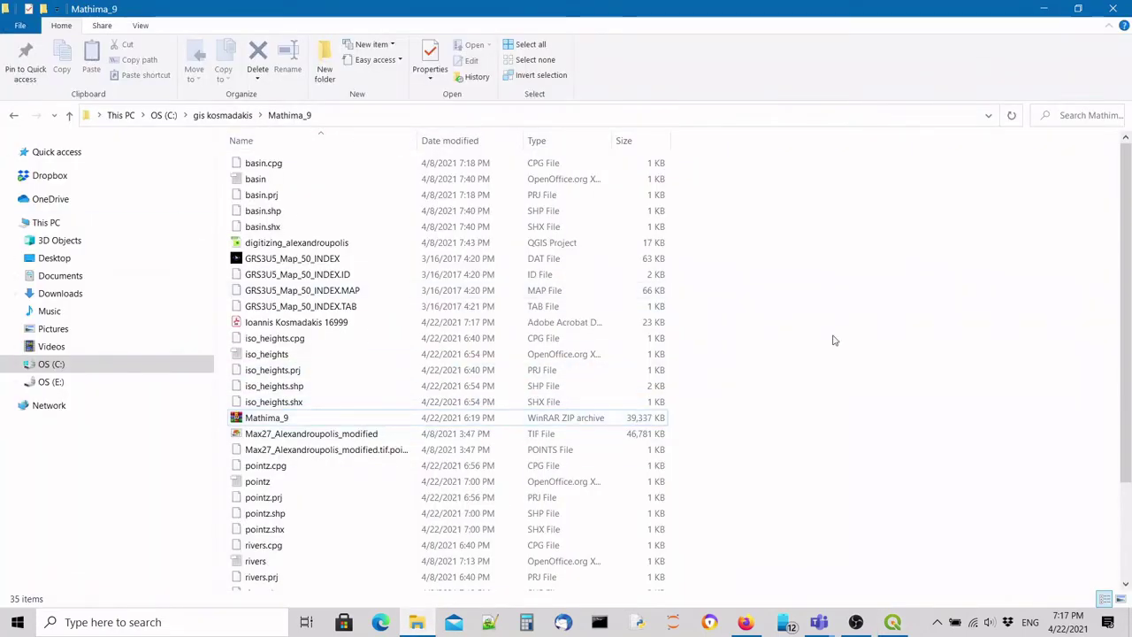
left_click(331, 324)
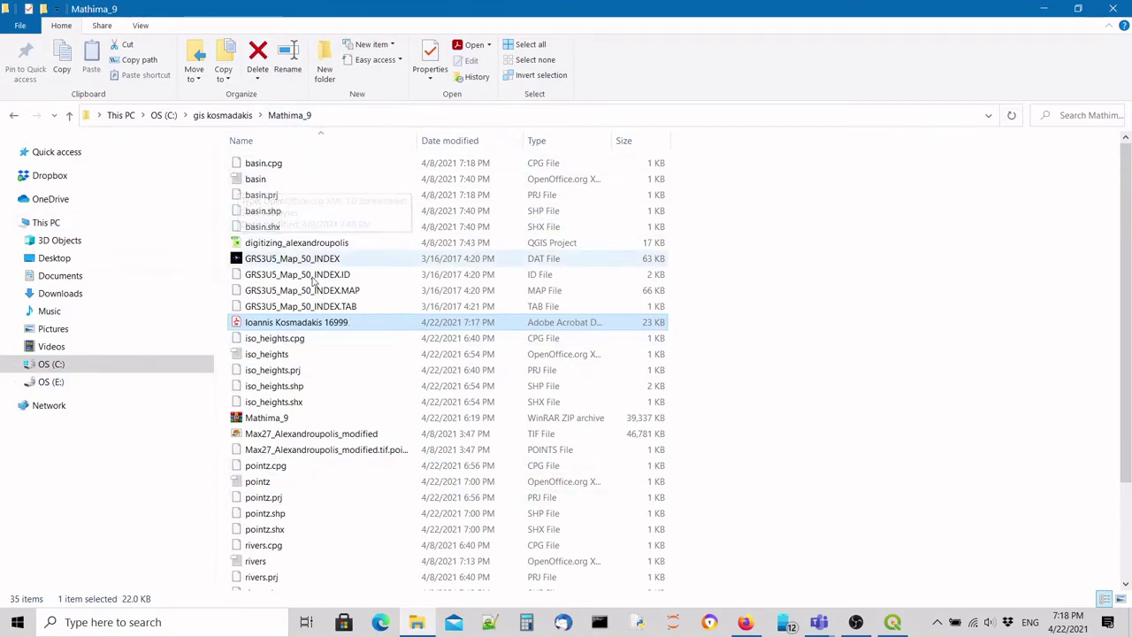
double_click(288, 323)
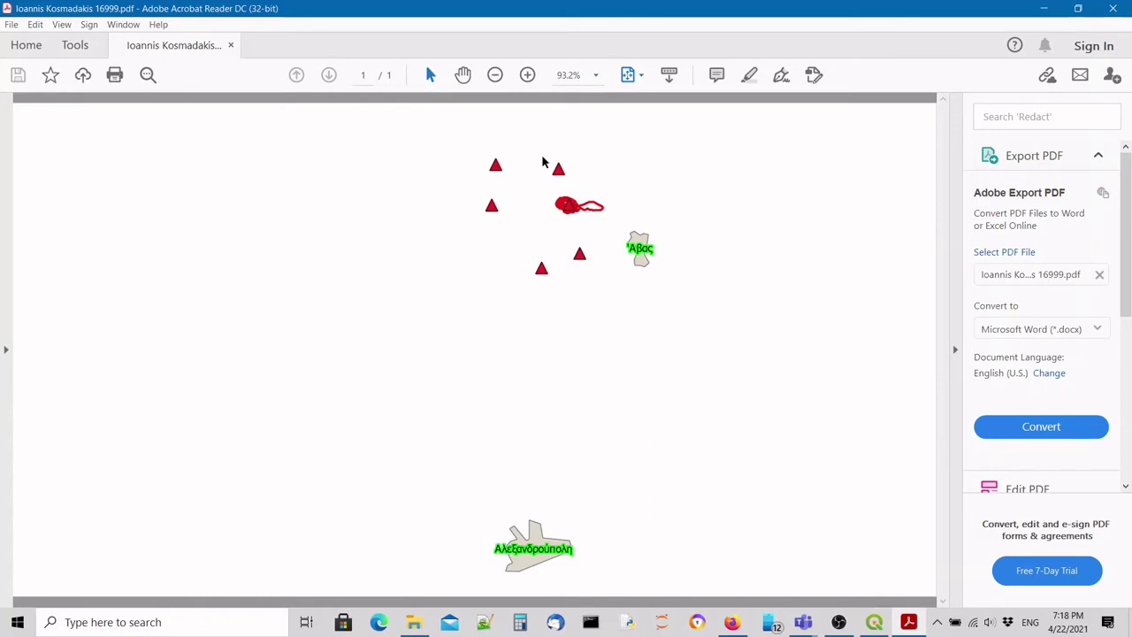
left_click(1114, 9)
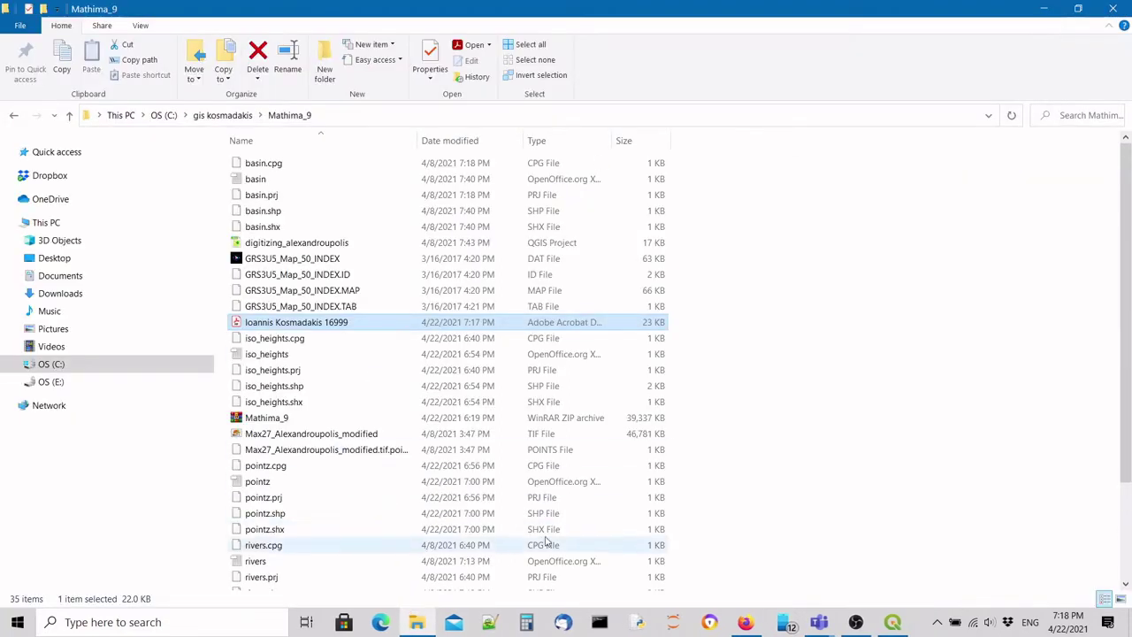
Close the DUTHNET eClass tab in Firefox, keeping the Dropbox Mathima_9.zip page open.
left_click(745, 621)
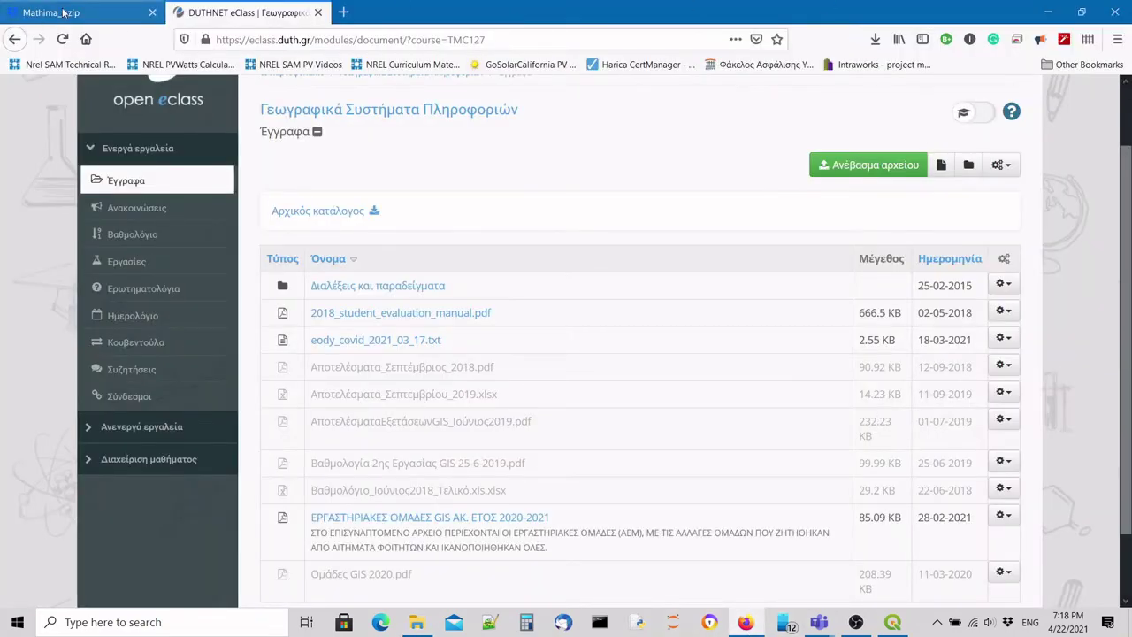
left_click(64, 12)
left_click(248, 12)
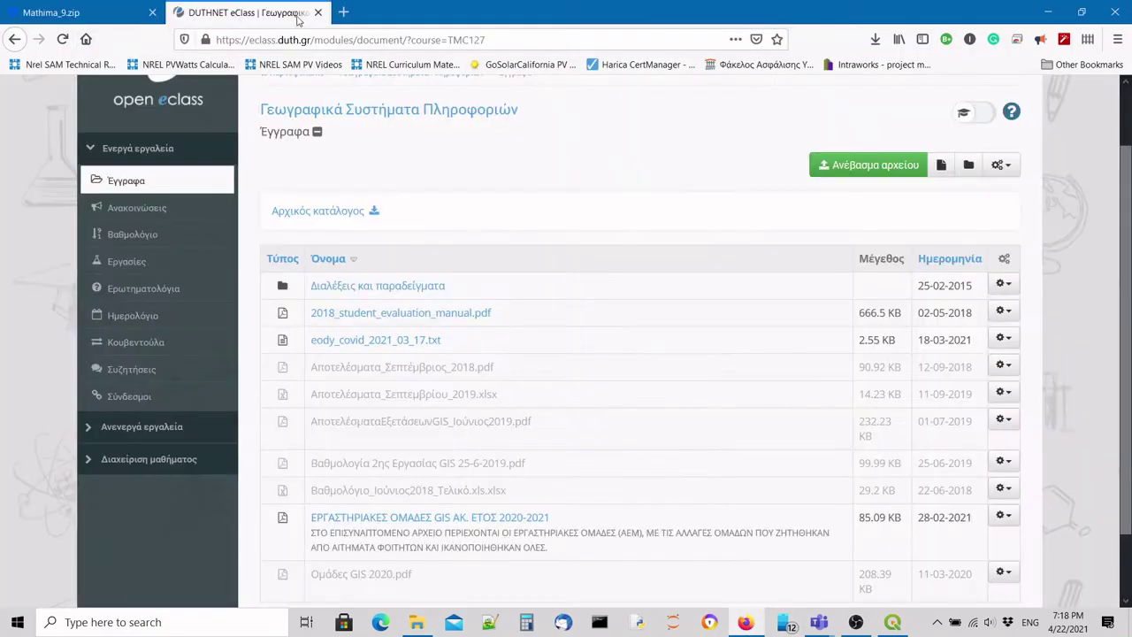
left_click(318, 13)
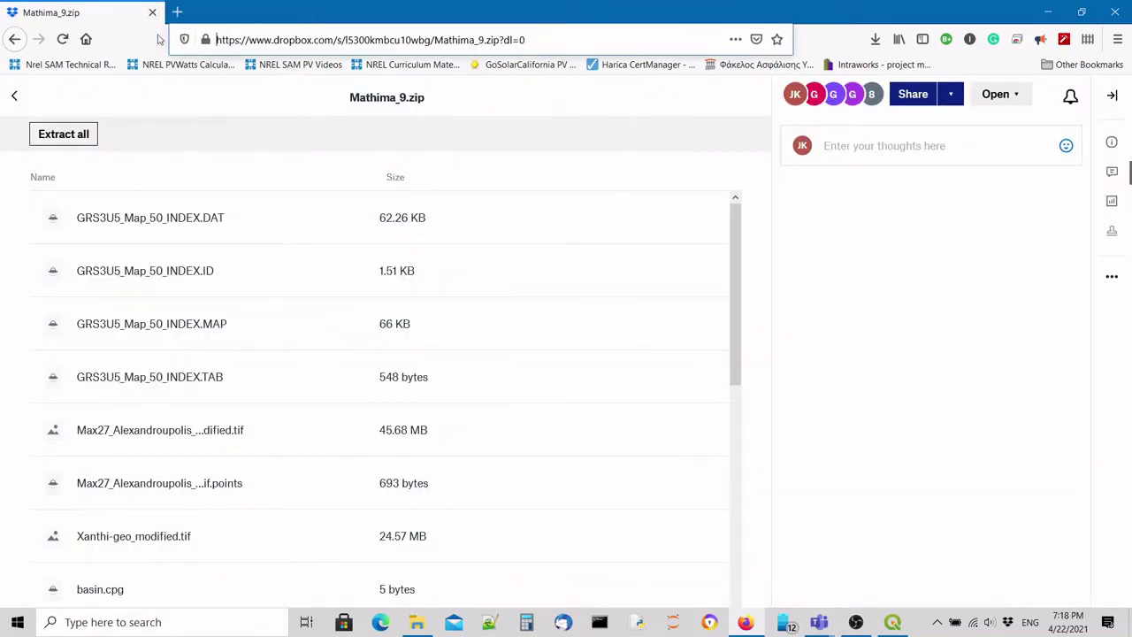
left_click(490, 624)
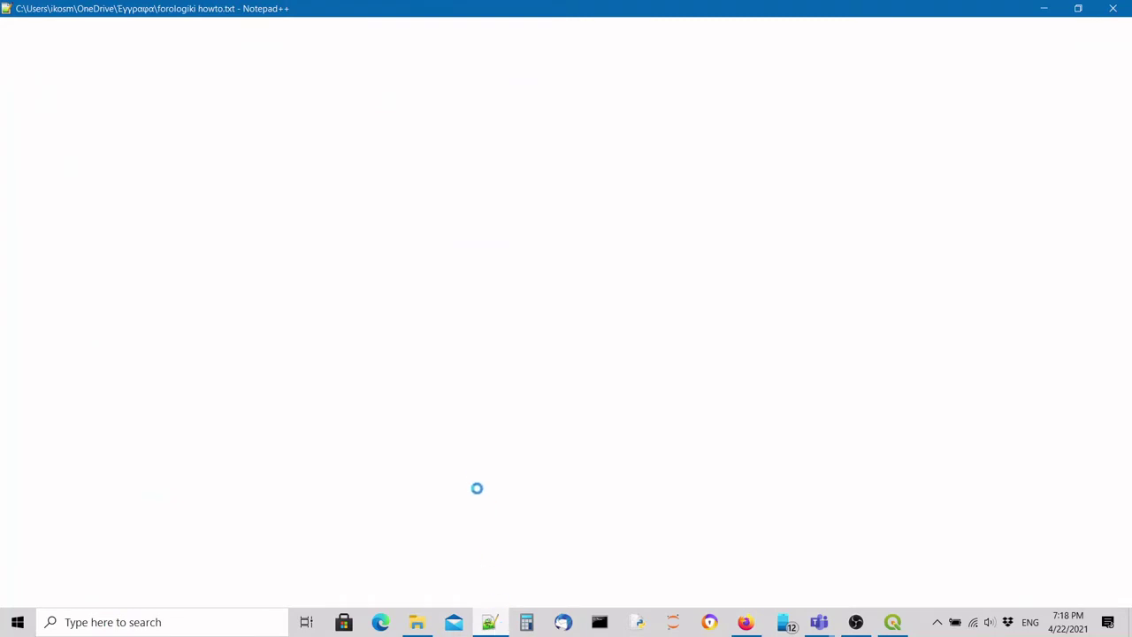
Copy the Dropbox file-request link from line 1 of the 'new 31' note, then minimize Notepad++.
left_click(353, 60)
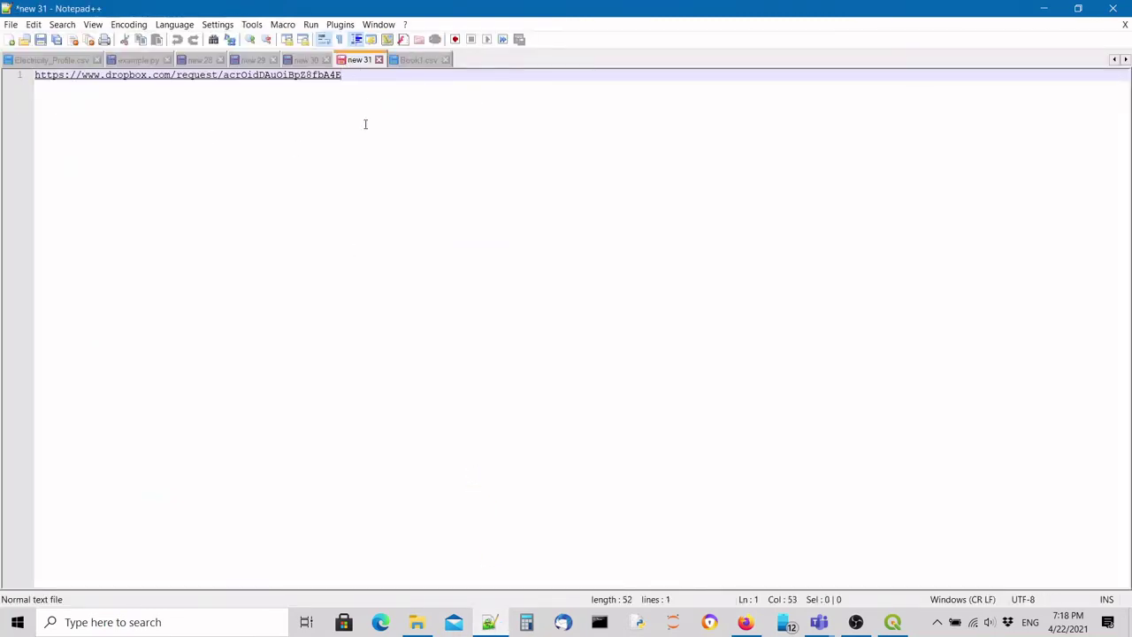
left_click_drag(401, 78, 63, 83)
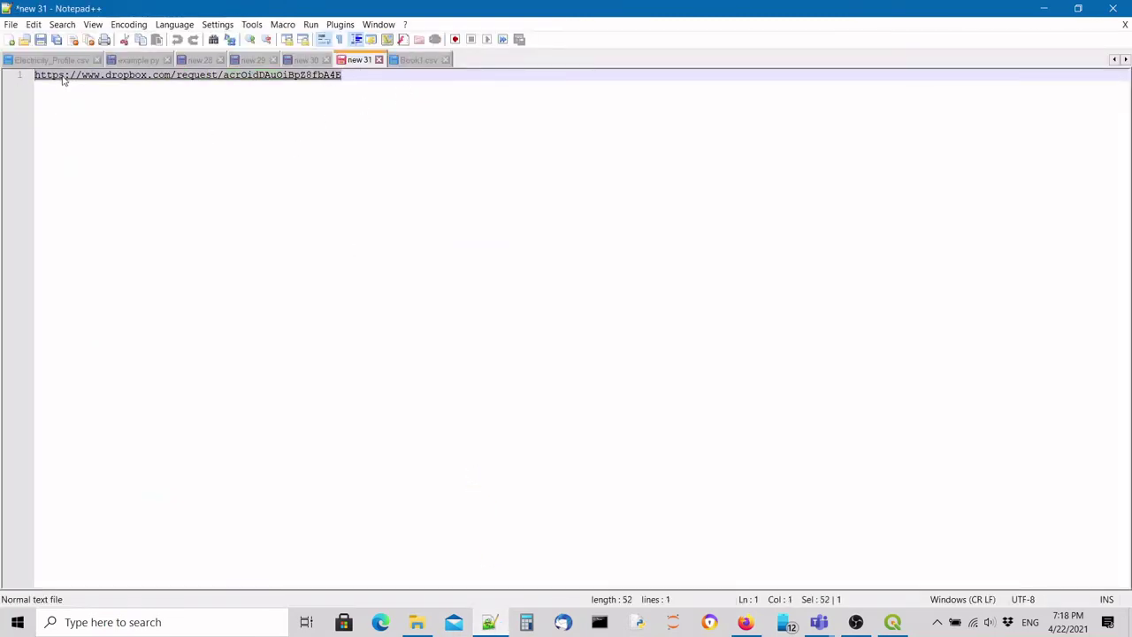
right_click(63, 80)
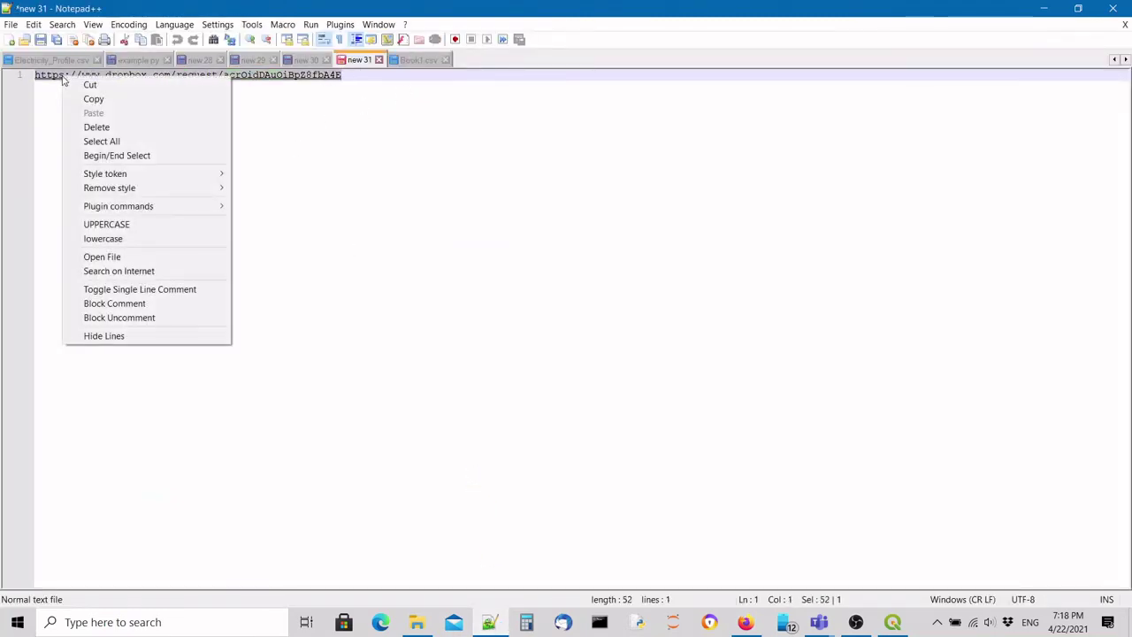
left_click(121, 99)
left_click(1043, 8)
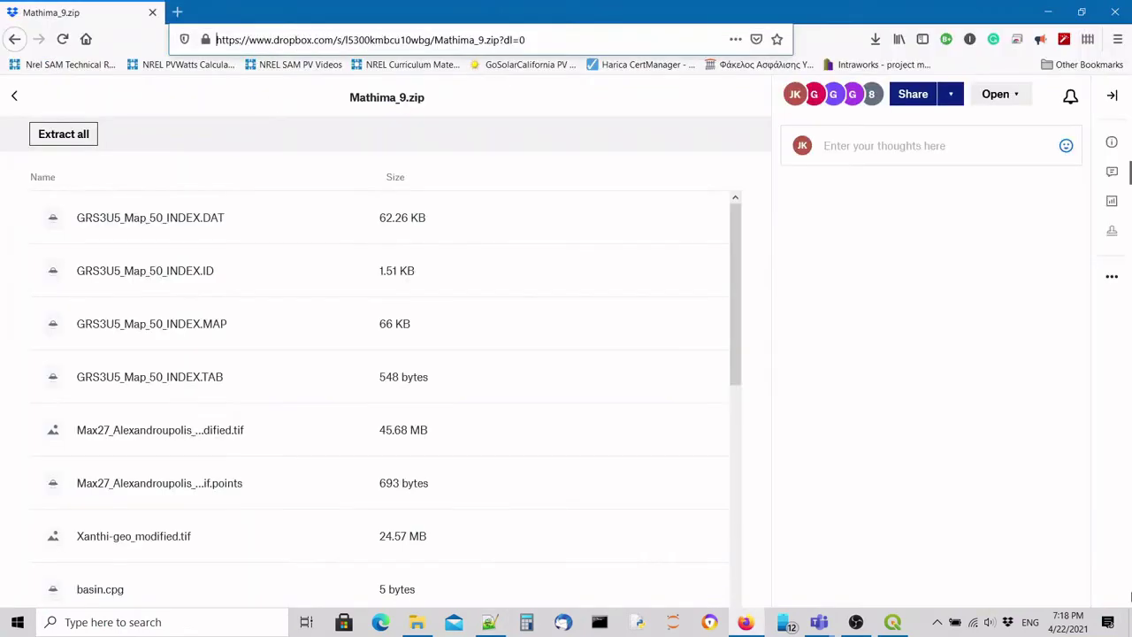
left_click(856, 622)
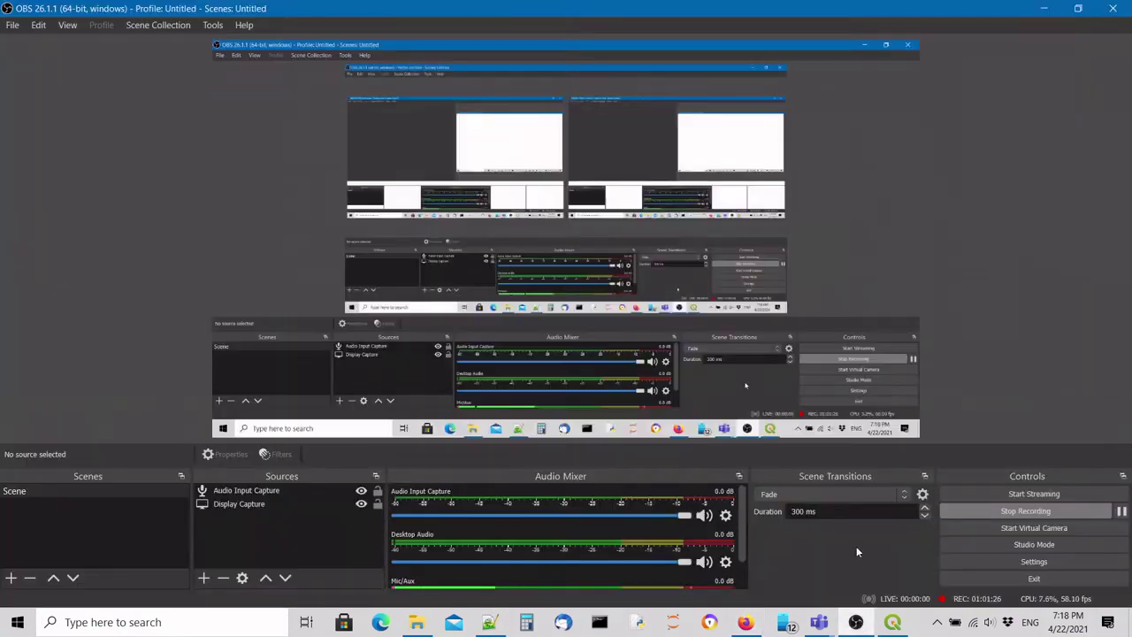
left_click(856, 622)
Paste the Dropbox file-request link into the Teams meeting chat and send it.
mouse_move(823, 621)
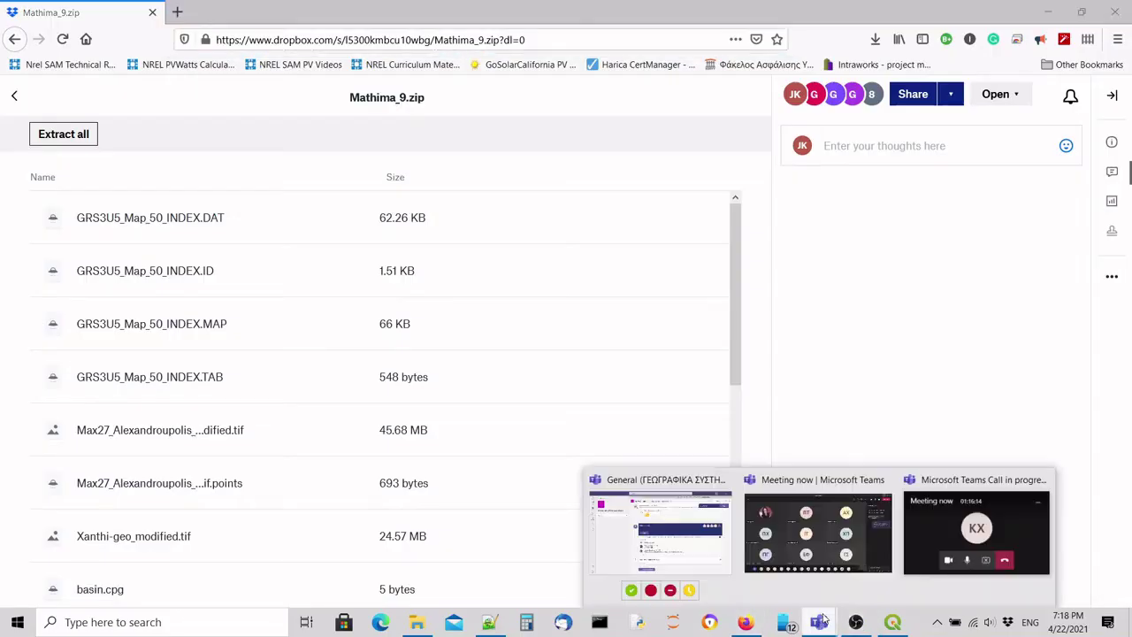
left_click(849, 522)
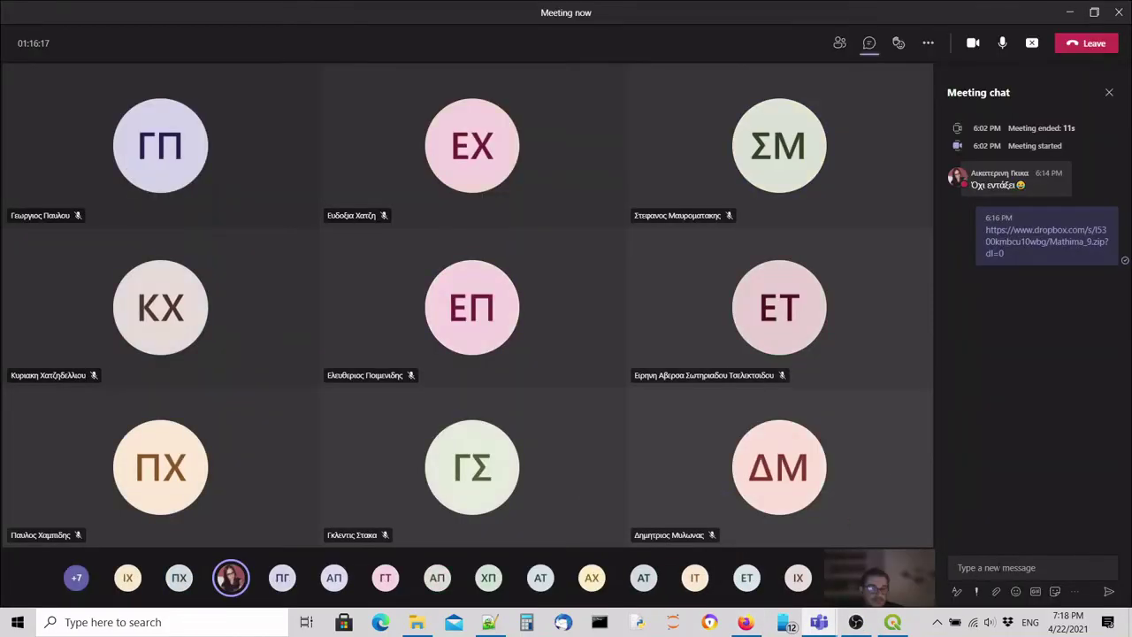
right_click(1000, 570)
left_click(1036, 557)
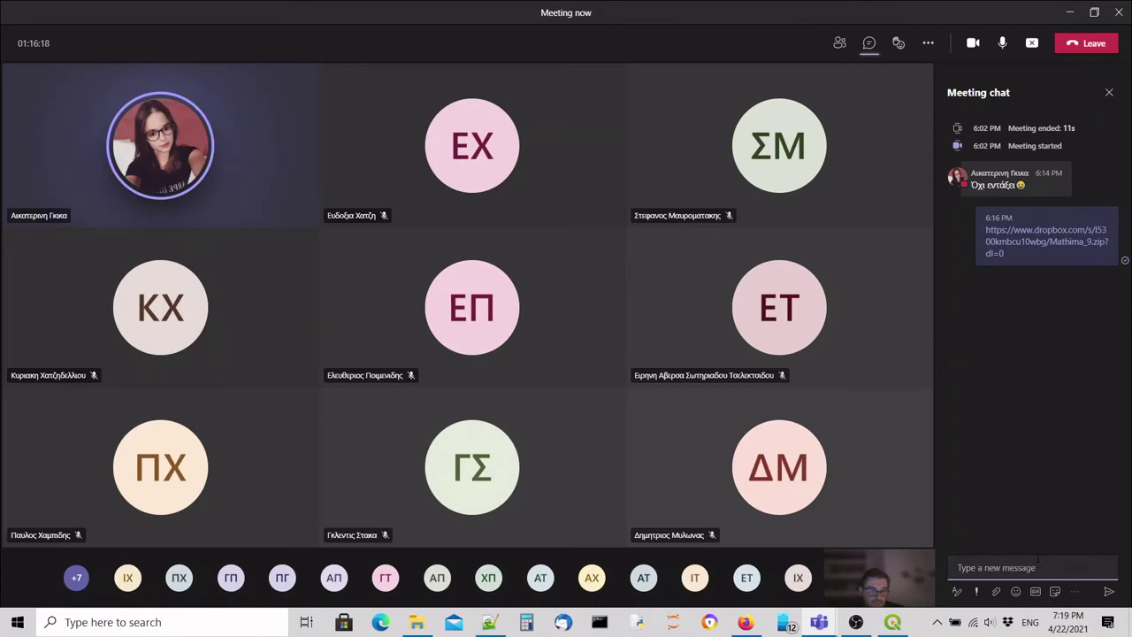
key("Return")
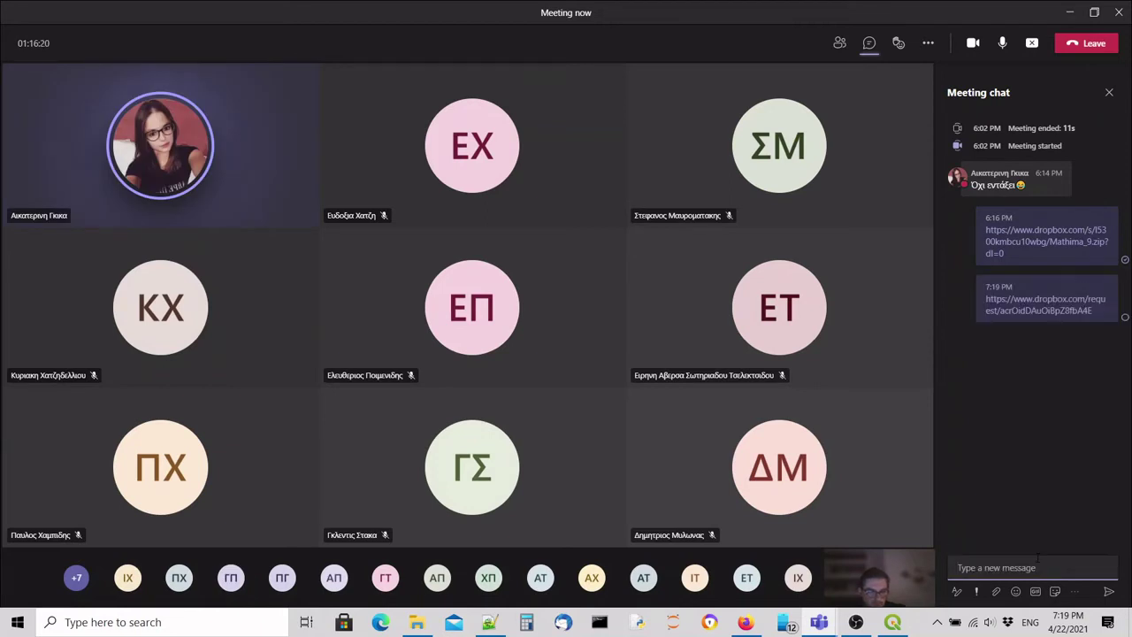